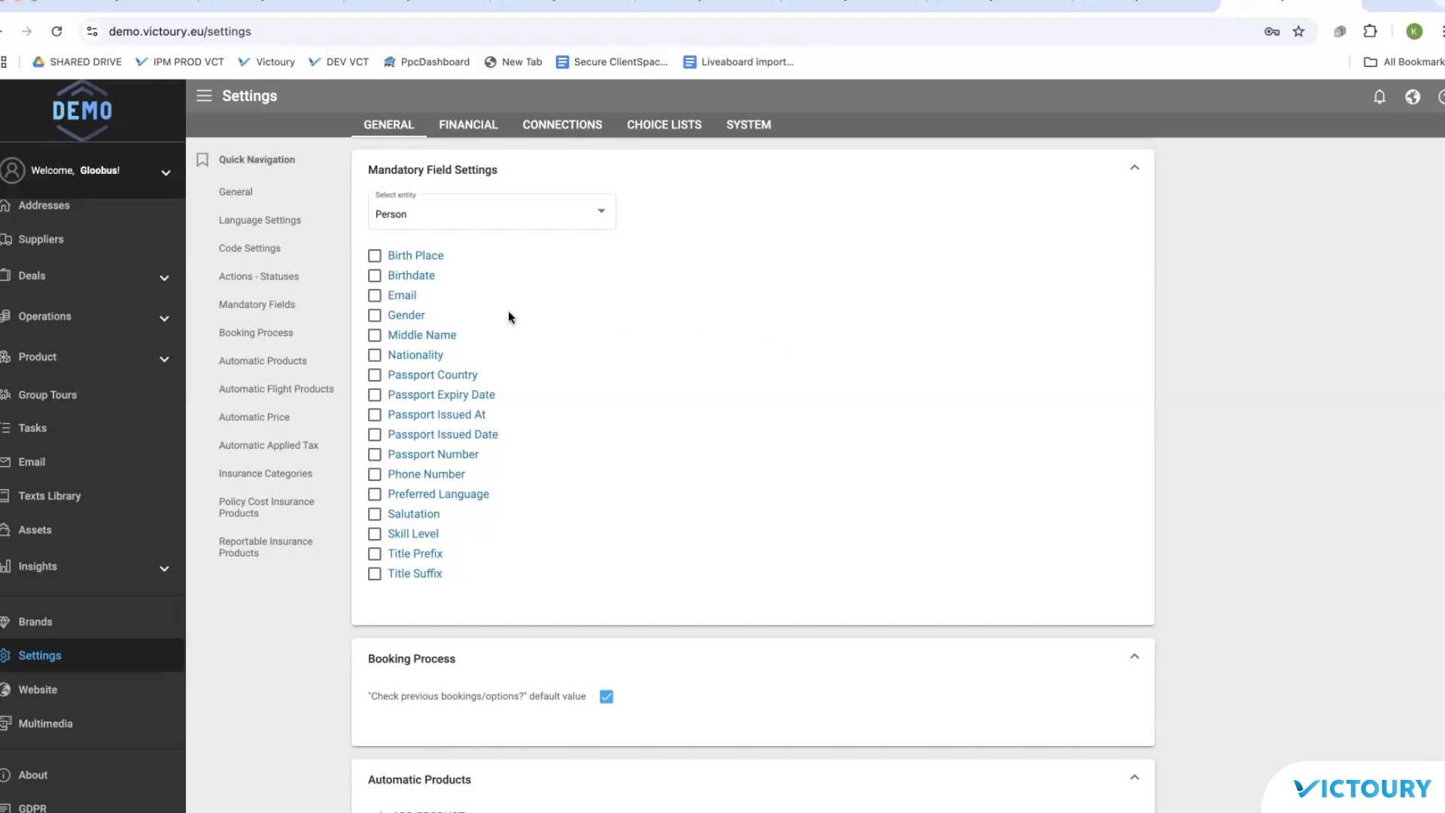
Step: Save Email as a mandatory Person field, then open a blank Add Person form from Persons
{"action": "left_click", "coordinate": [375, 296]}
{"action": "left_click", "coordinate": [377, 611]}
{"action": "scroll", "coordinate": [91, 369], "scroll_direction": "up", "scroll_amount": 3}
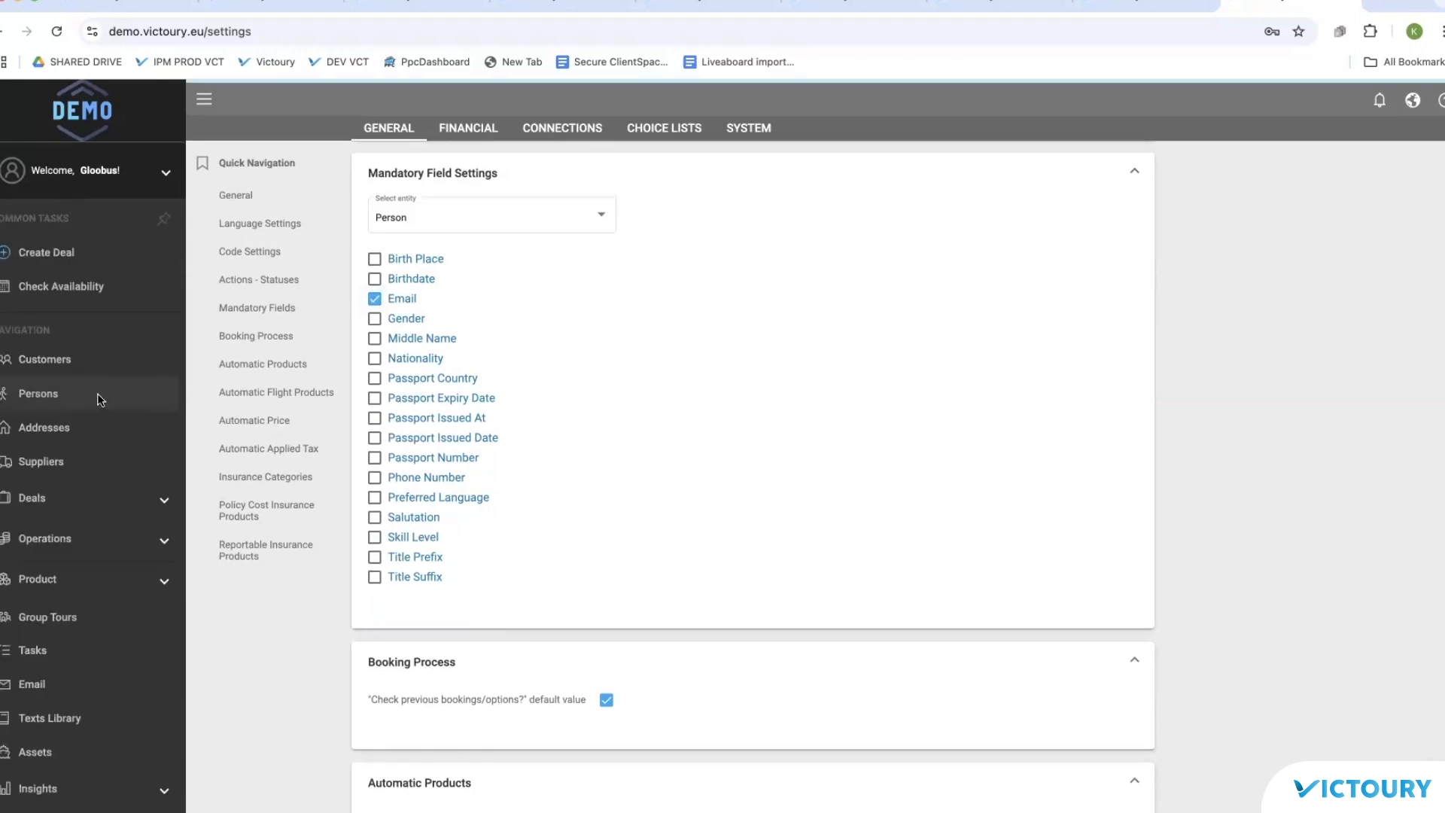
{"action": "left_click", "coordinate": [97, 393]}
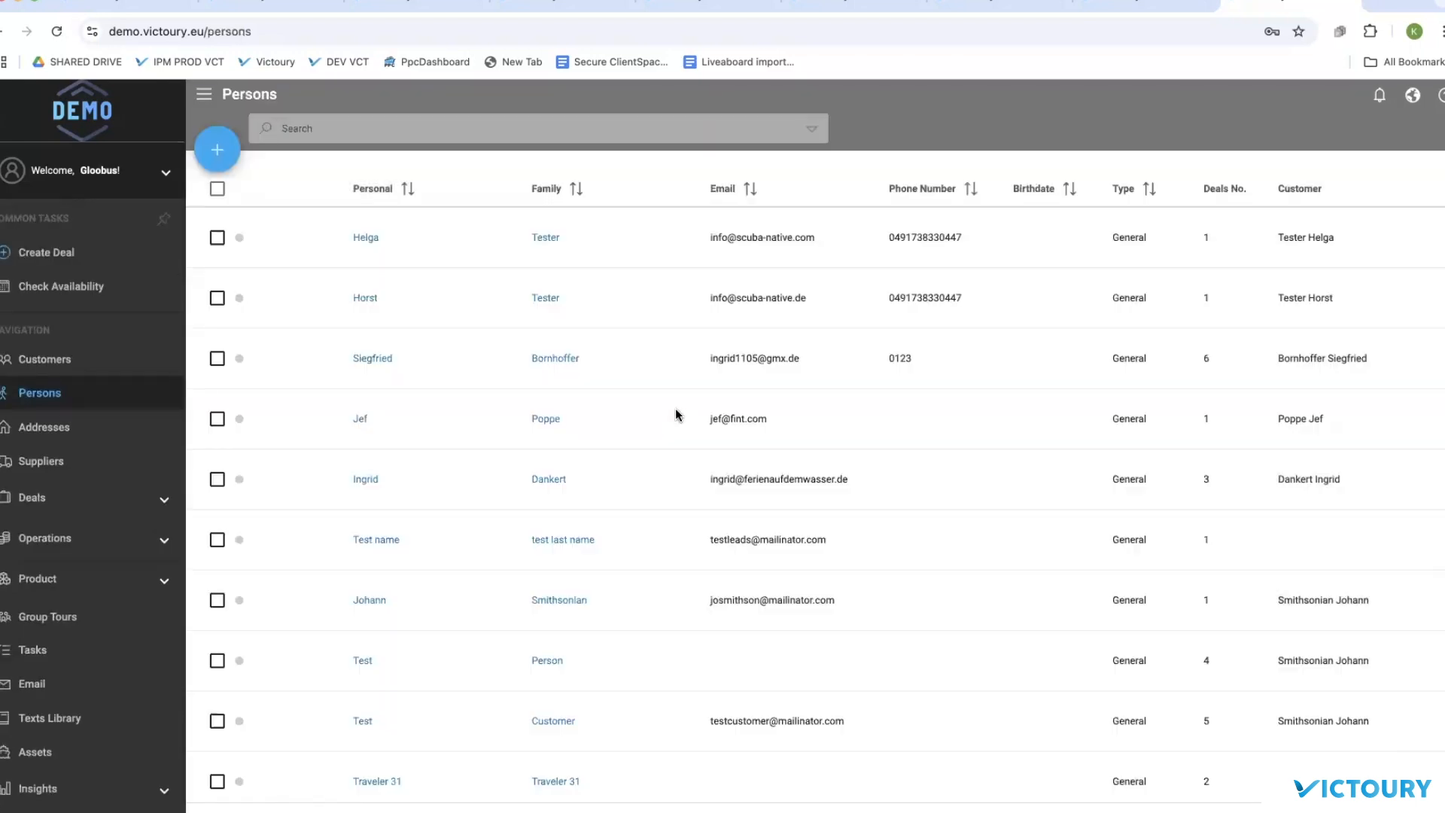
{"action": "left_click", "coordinate": [218, 150]}
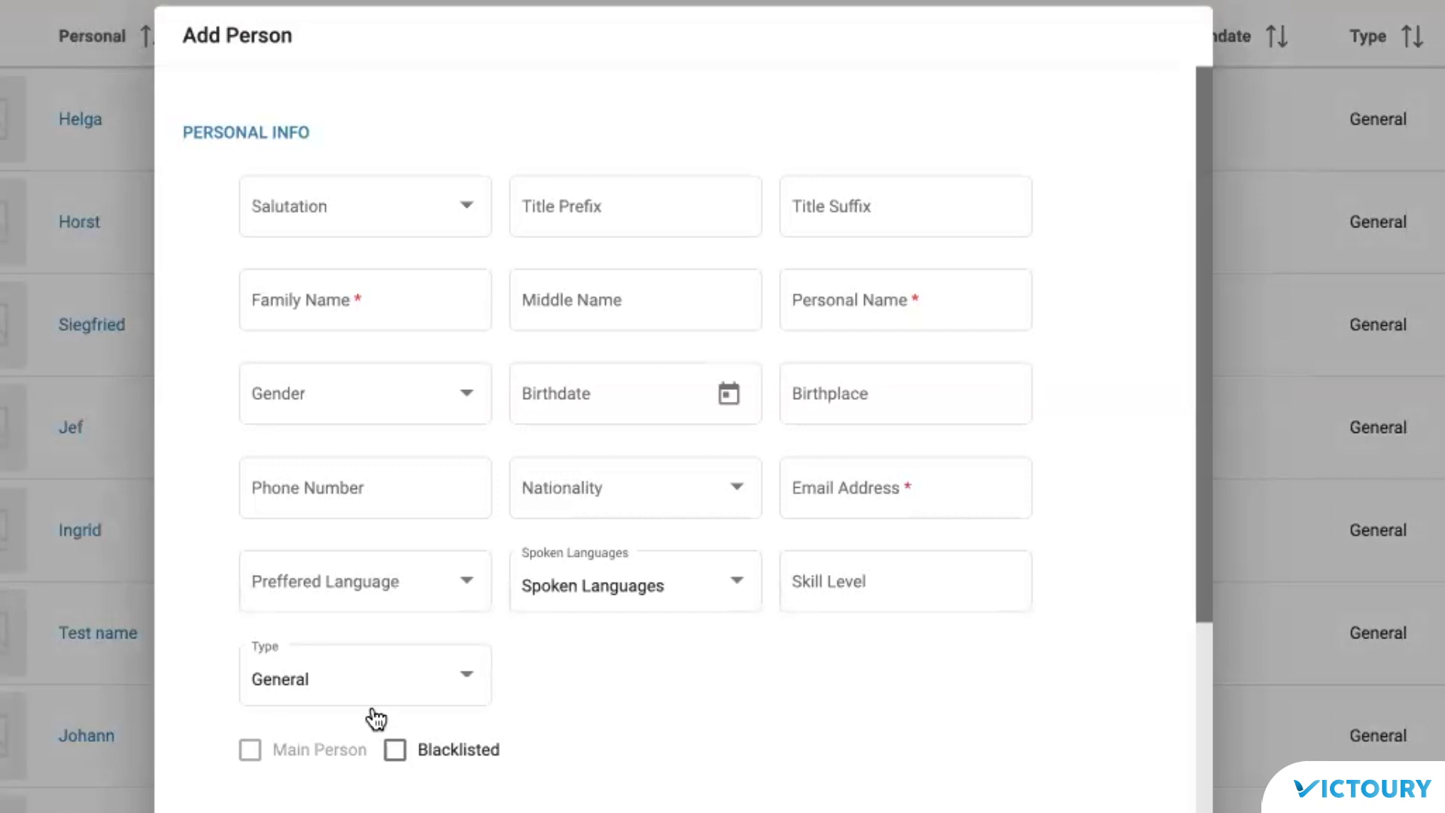
Step: Fill in the family name and personal name from the suggestions
{"action": "left_click", "coordinate": [372, 711]}
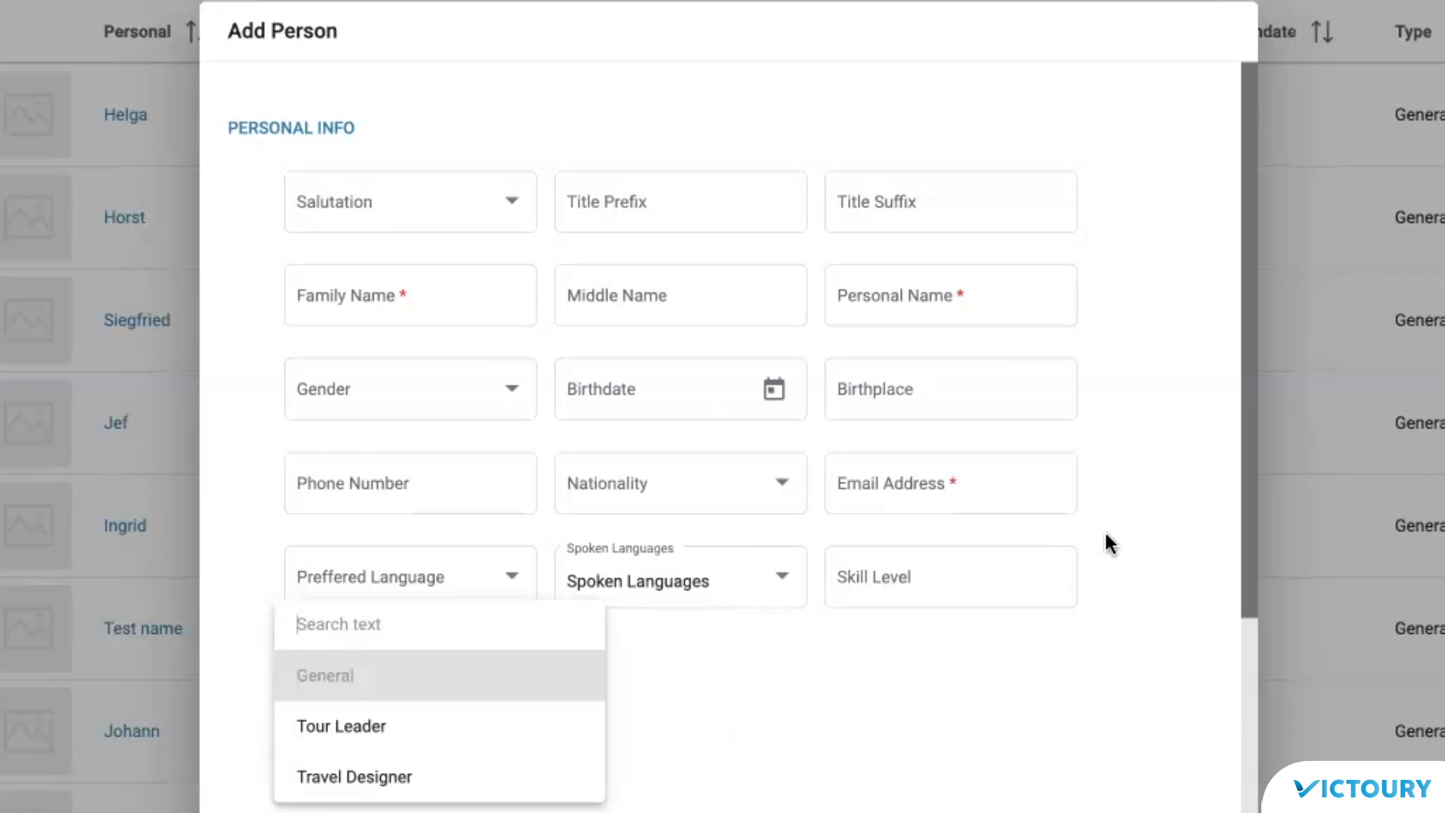
{"action": "left_click", "coordinate": [472, 297]}
{"action": "left_click", "coordinate": [473, 296]}
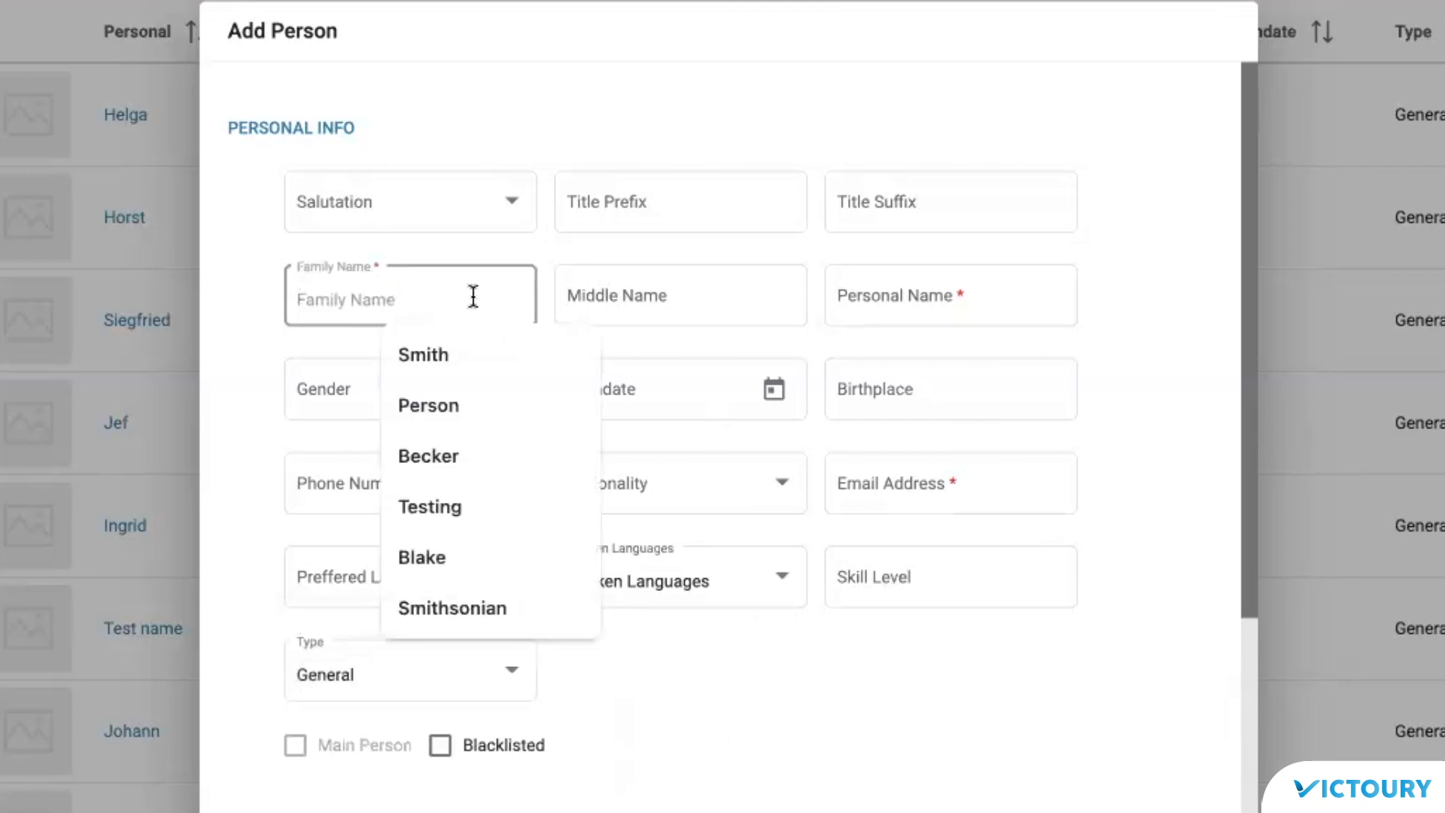
{"action": "left_click", "coordinate": [451, 354]}
{"action": "left_click", "coordinate": [966, 295]}
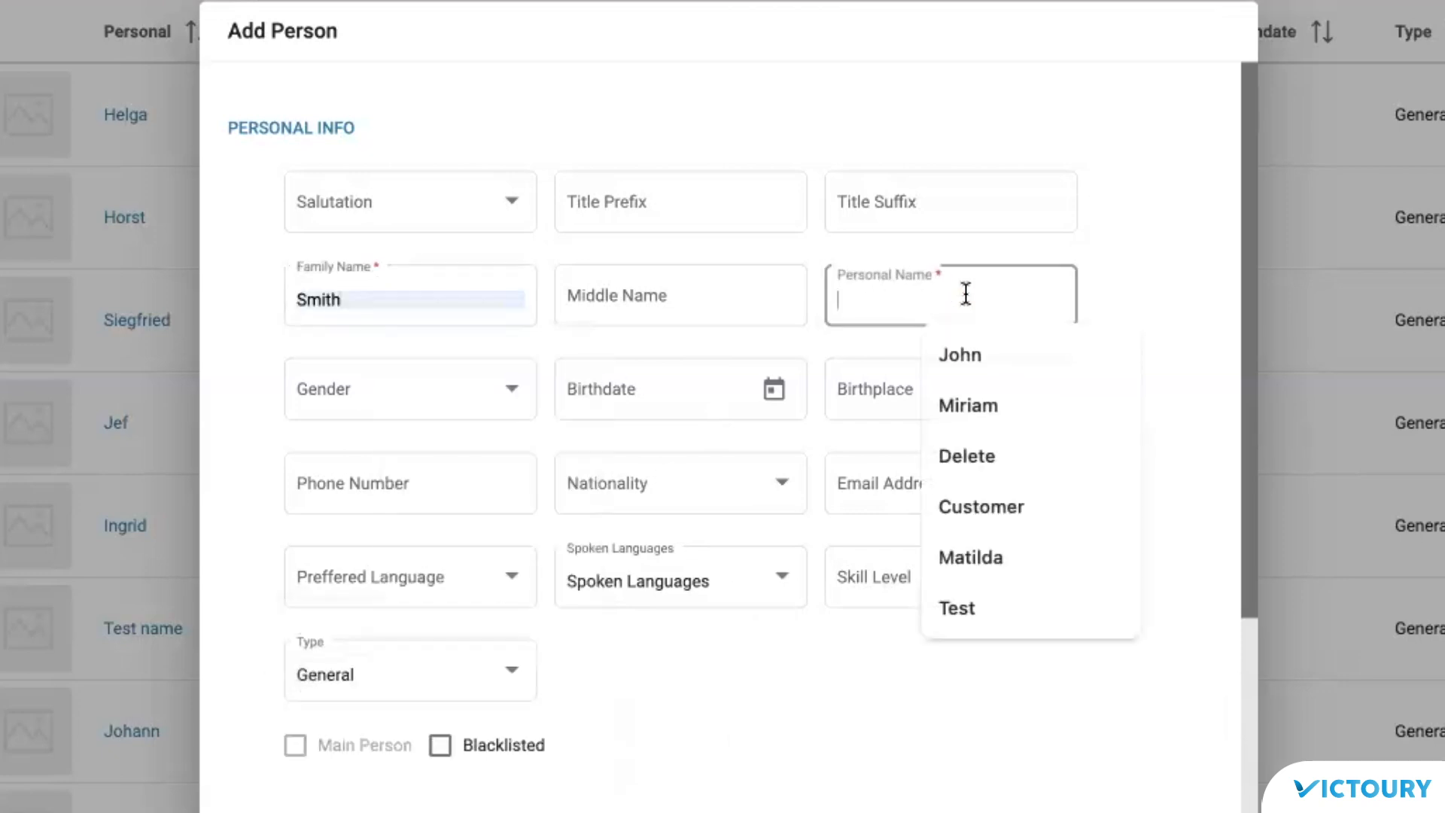
{"action": "left_click", "coordinate": [973, 357]}
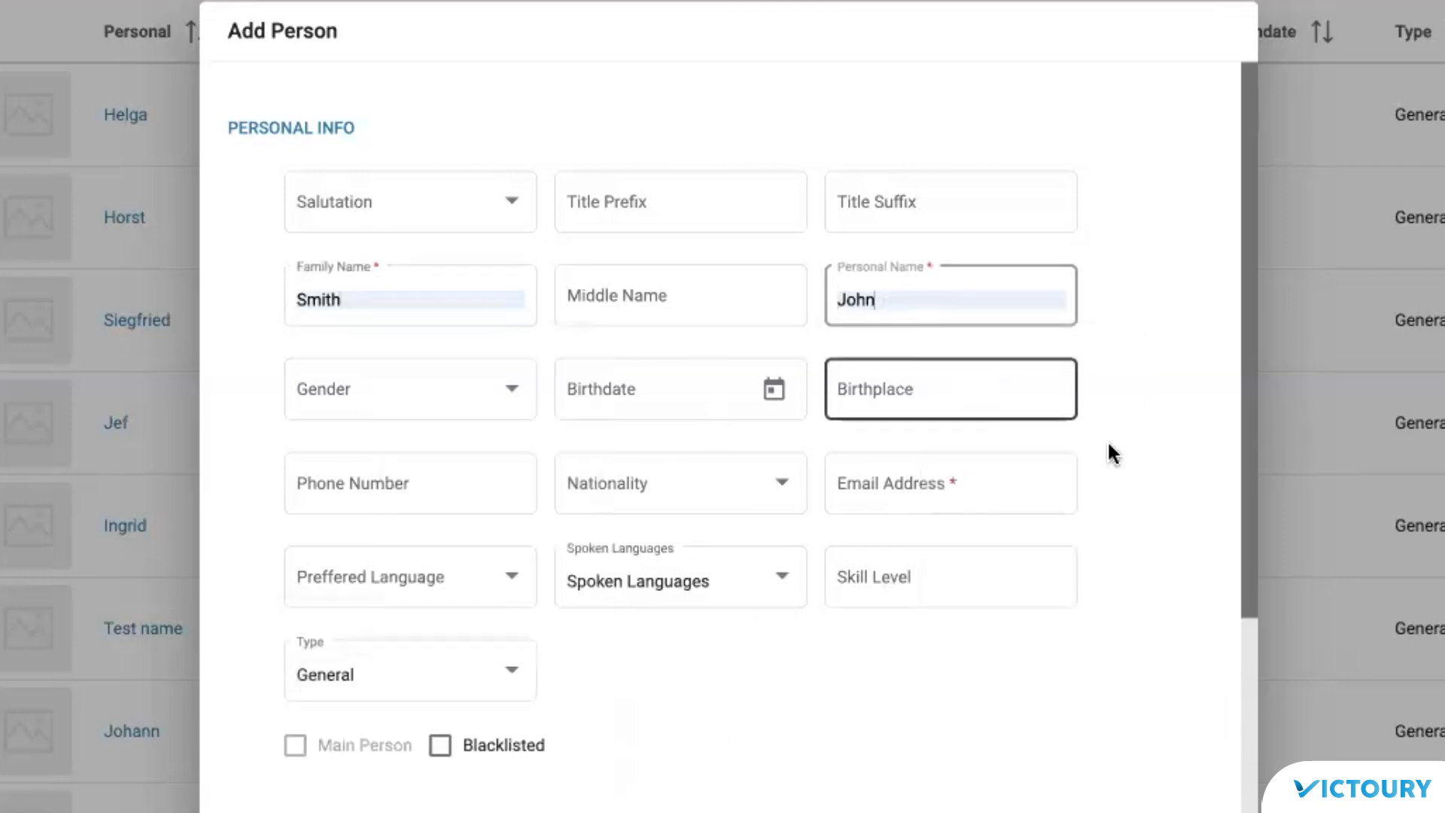
Step: Attempt to save the person, then start entering their email address
{"action": "left_click", "coordinate": [1182, 812]}
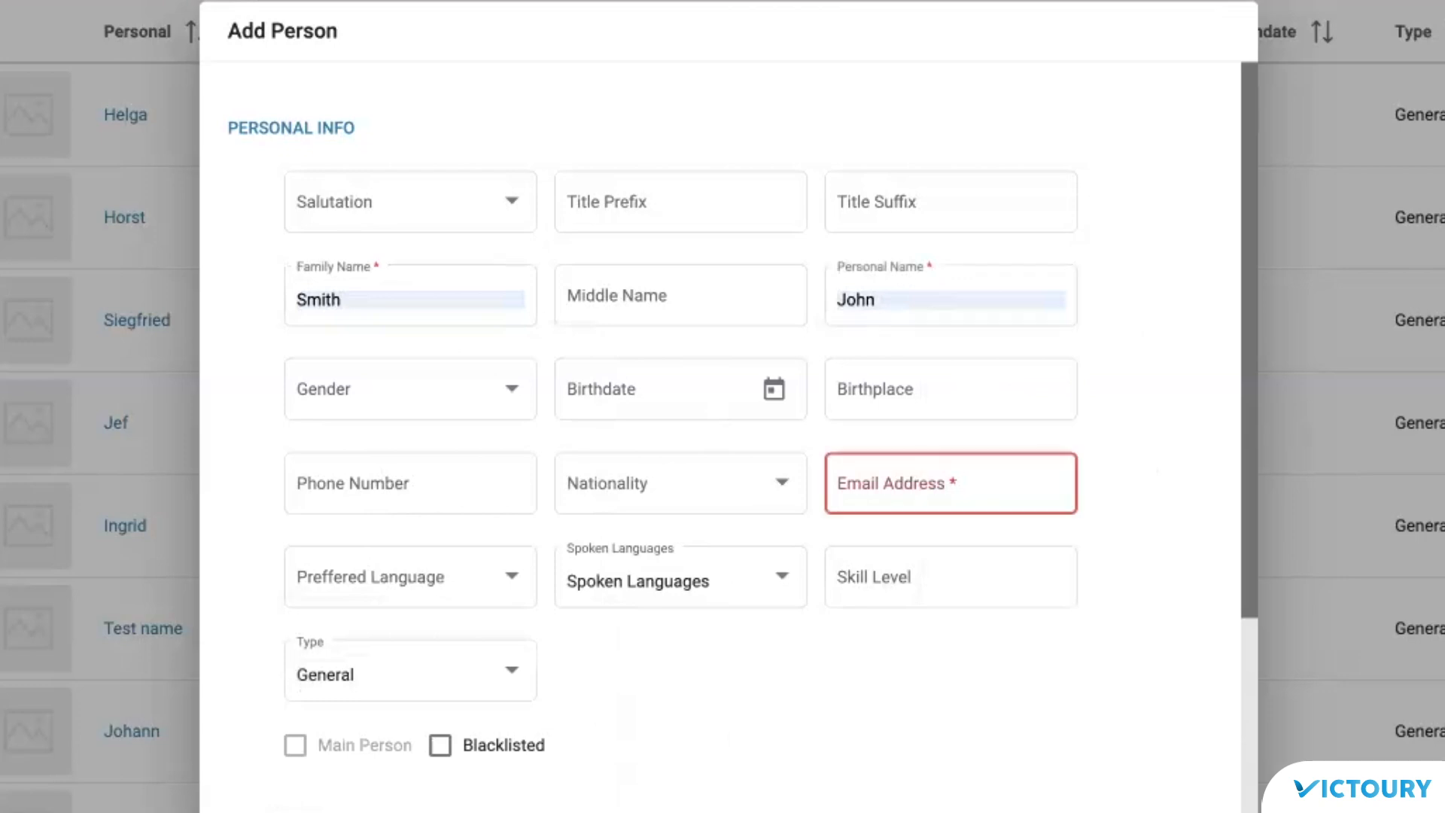
{"action": "left_click", "coordinate": [941, 491]}
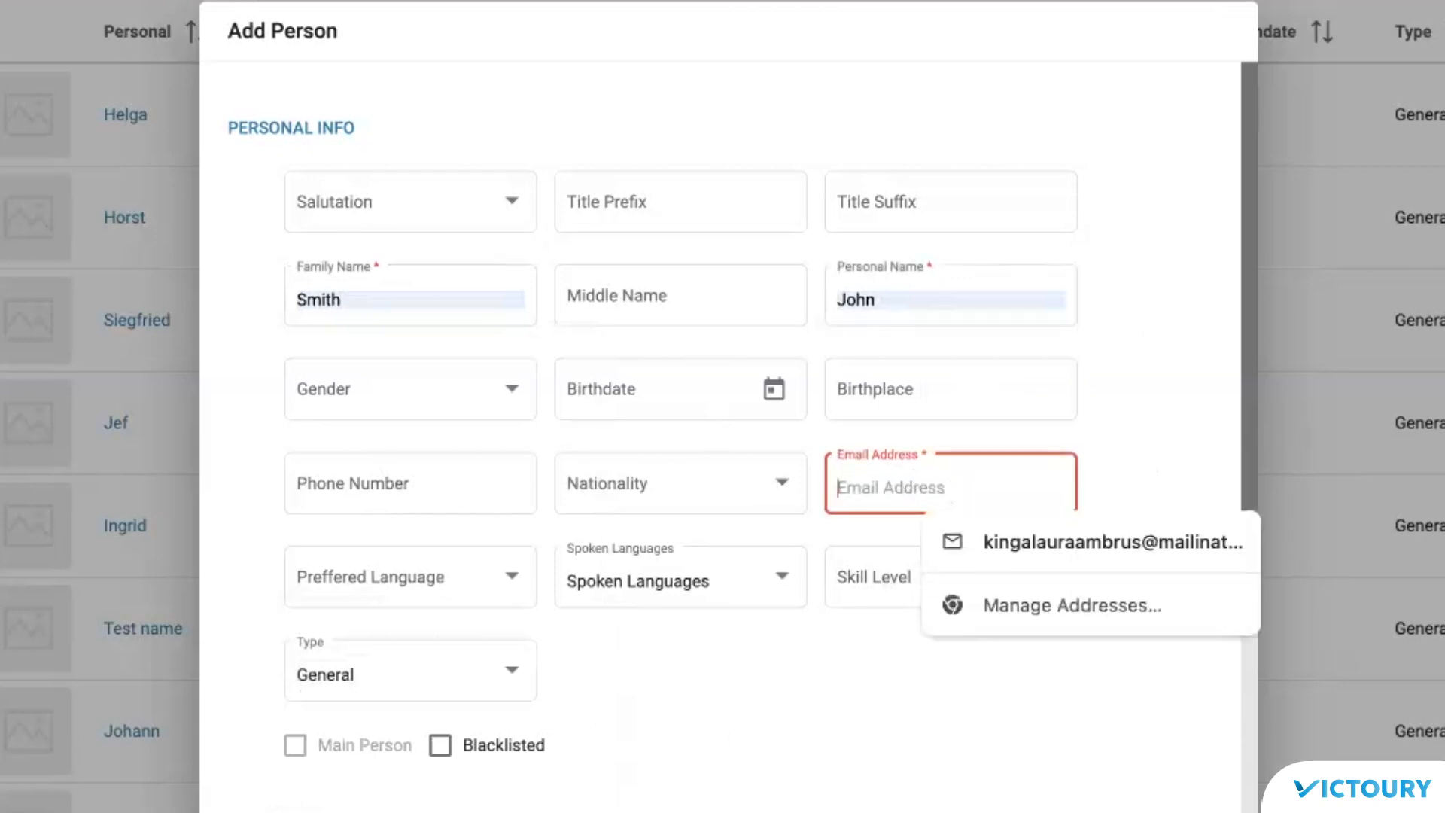
{"action": "type", "text": "john"}
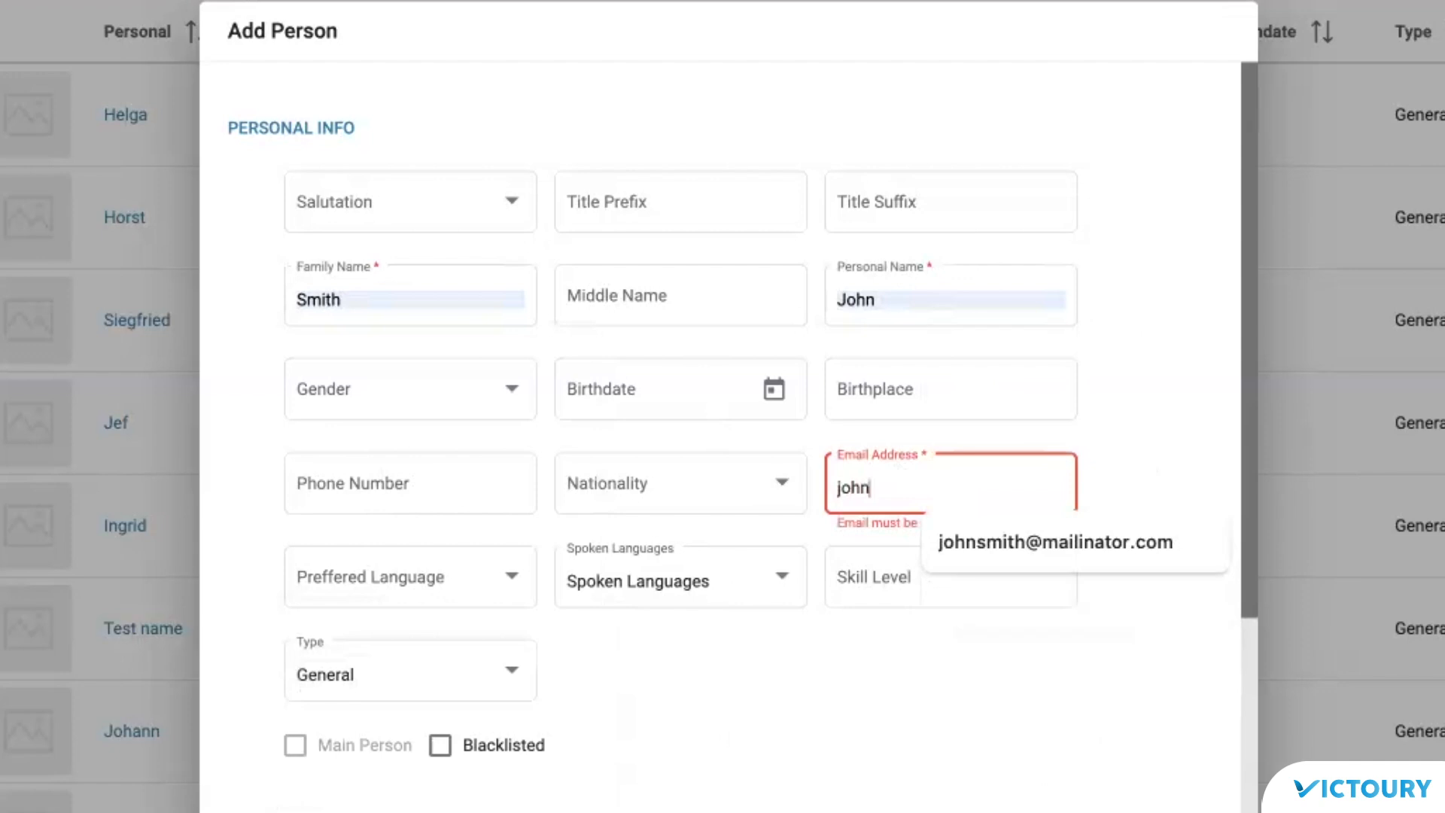
{"action": "type", "text": "sm"}
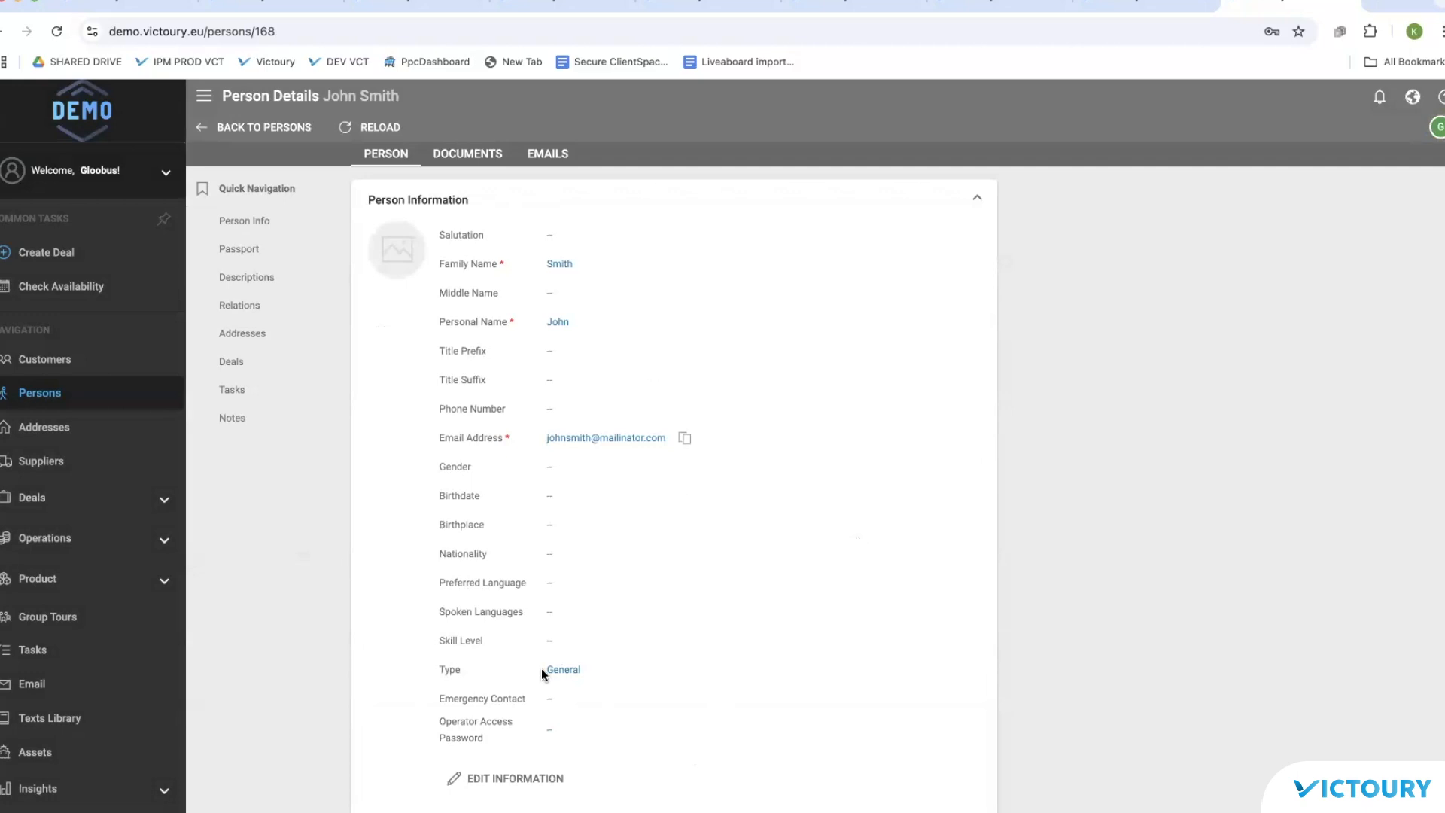
Step: Check the person's empty Relations section, then launch the Deal Wizard
{"action": "scroll", "coordinate": [666, 588], "scroll_direction": "down", "scroll_amount": 1}
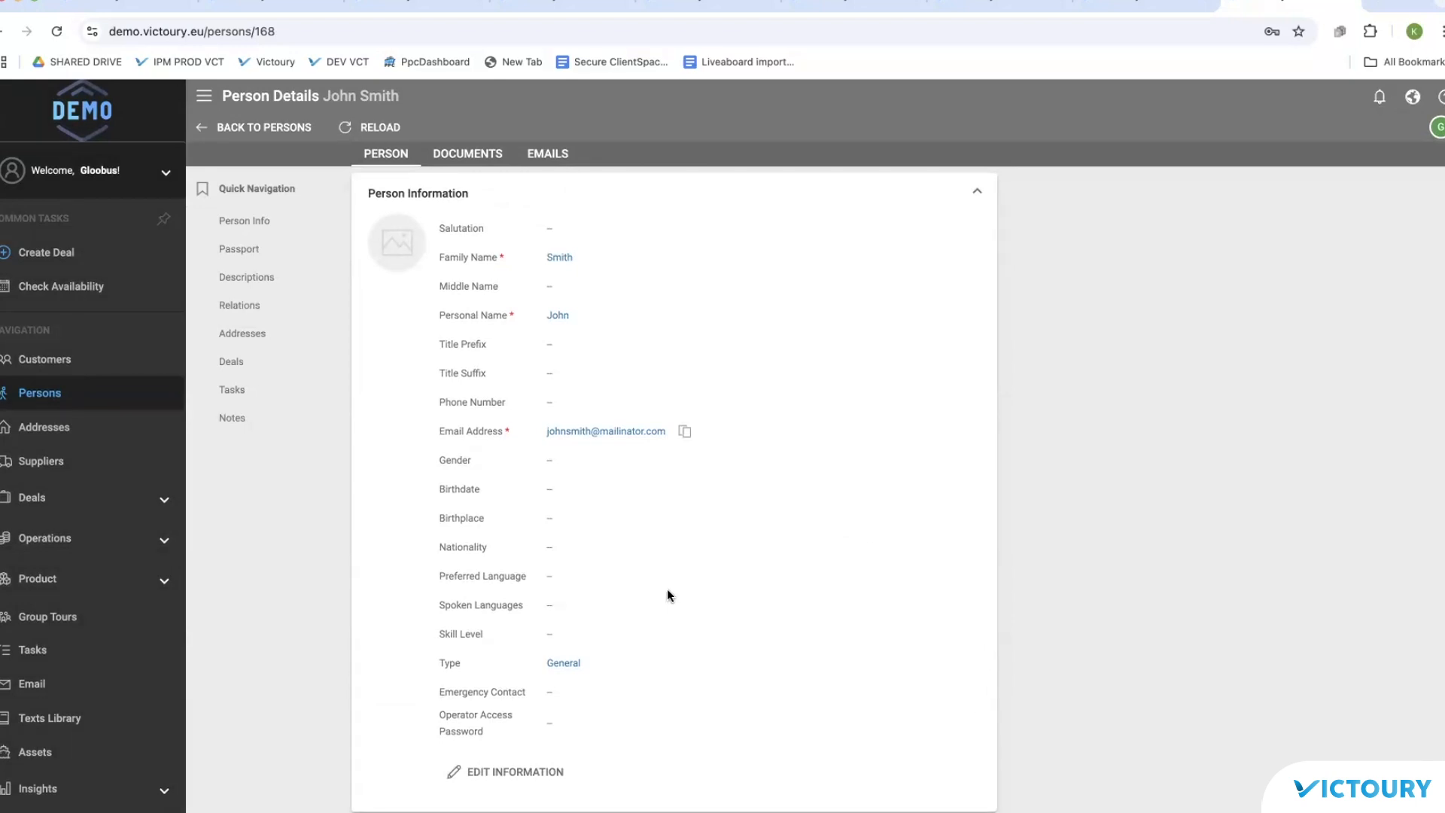
{"action": "scroll", "coordinate": [666, 589], "scroll_direction": "down", "scroll_amount": 1}
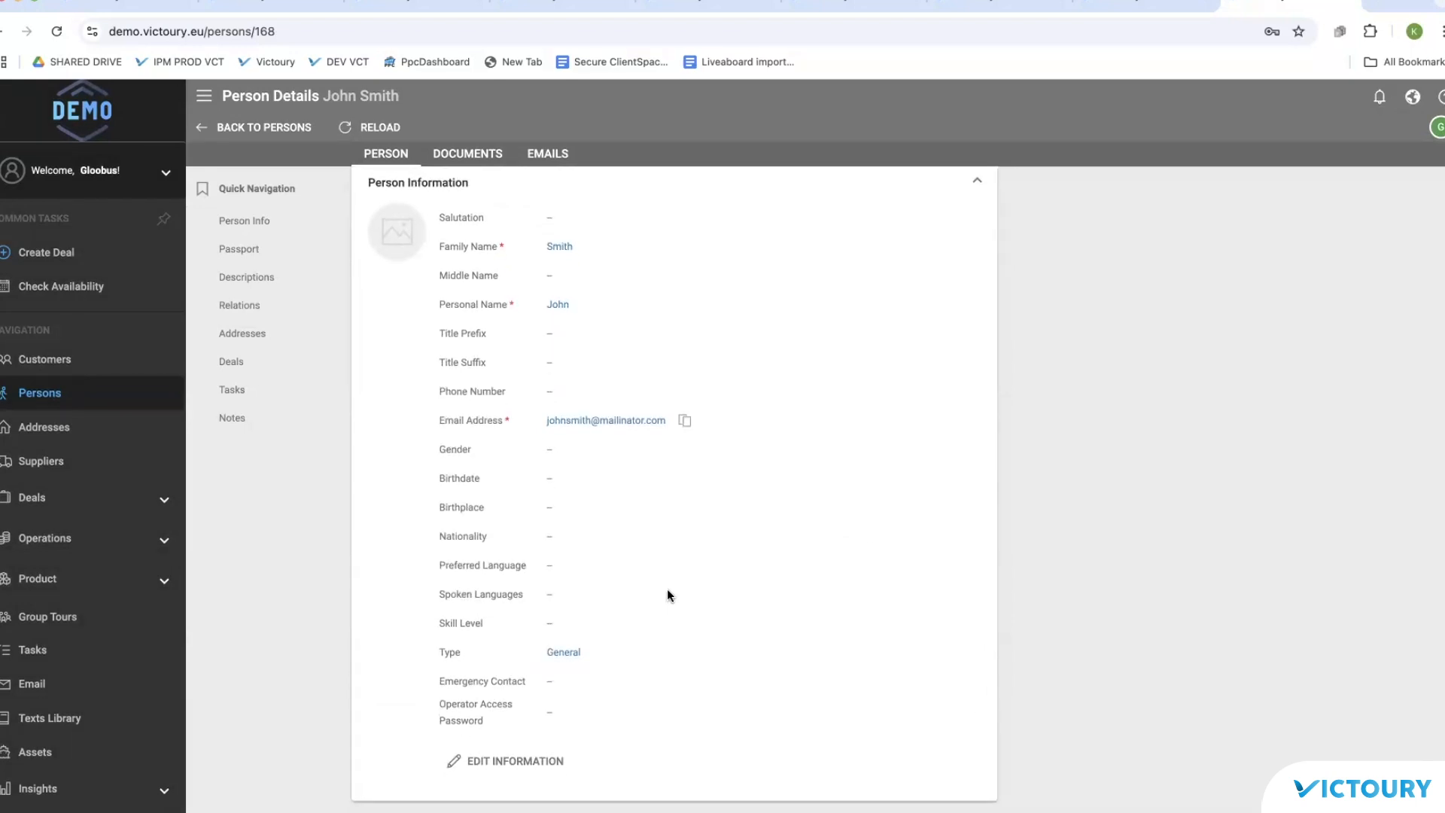
{"action": "left_click", "coordinate": [233, 305]}
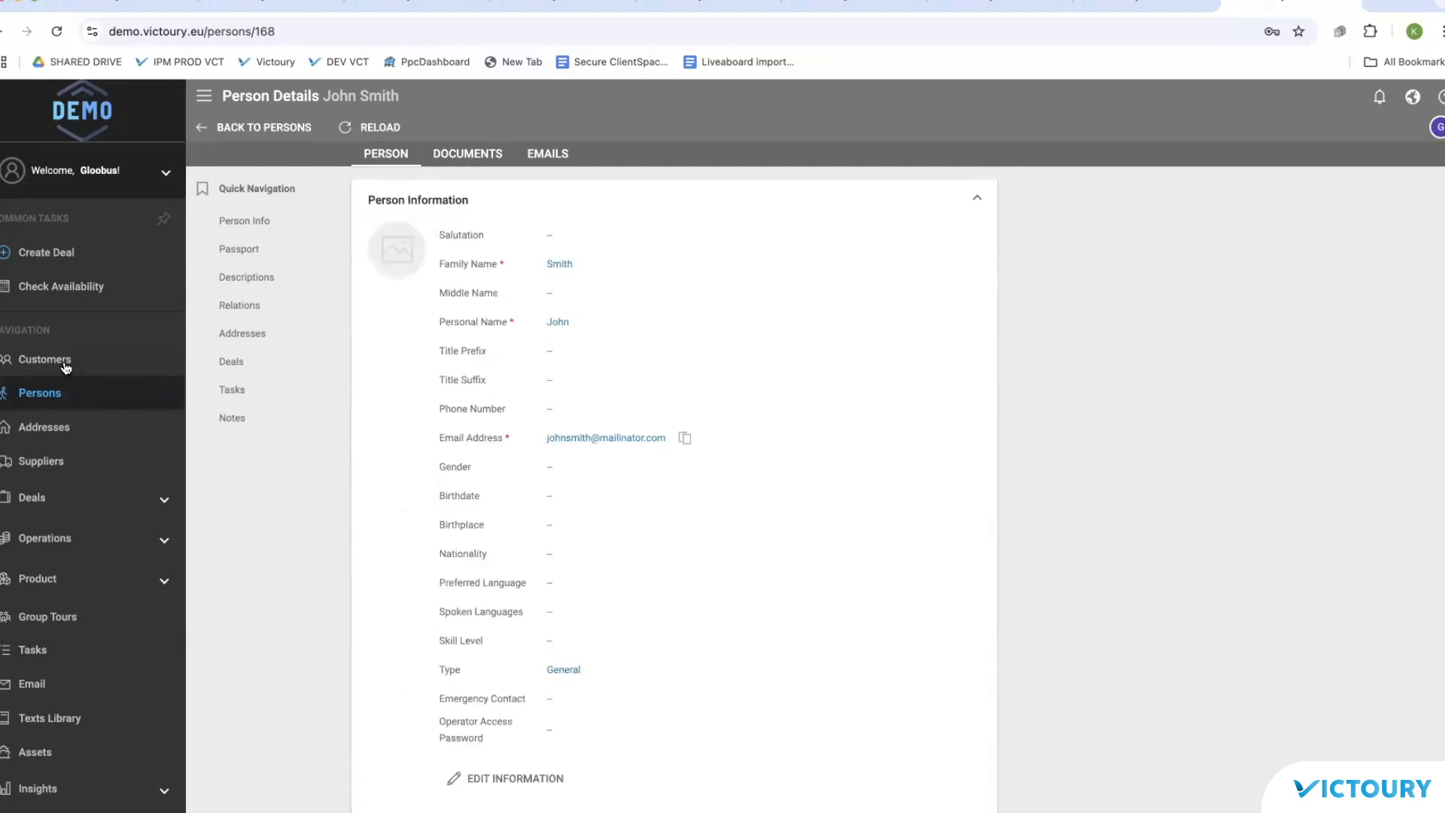
{"action": "left_click", "coordinate": [64, 363]}
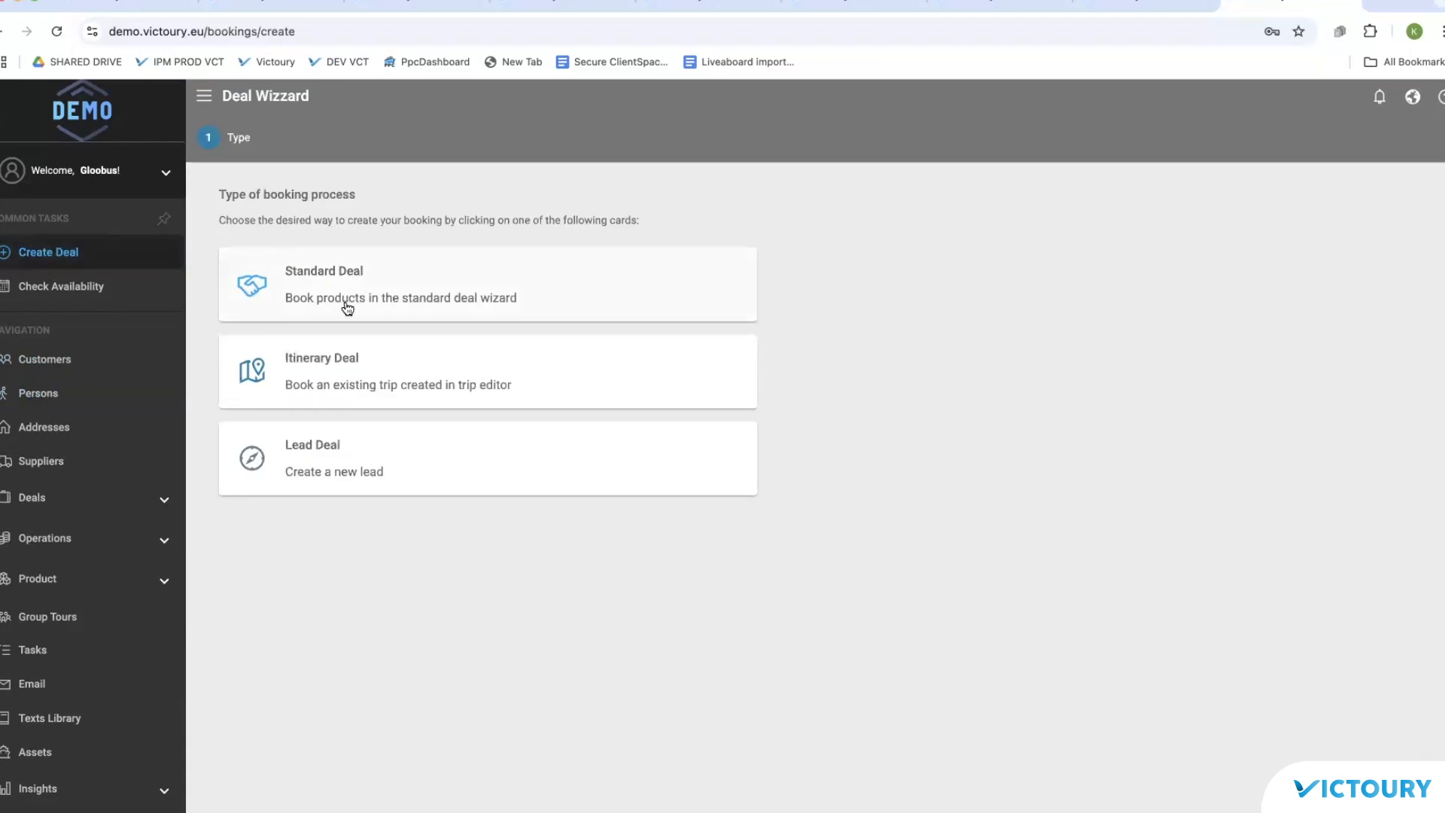
Step: Choose a Standard Deal with deal type Booking and arrangement type City Trip
{"action": "left_click", "coordinate": [367, 295]}
{"action": "left_click", "coordinate": [437, 402]}
{"action": "left_click", "coordinate": [429, 387]}
{"action": "left_click", "coordinate": [425, 480]}
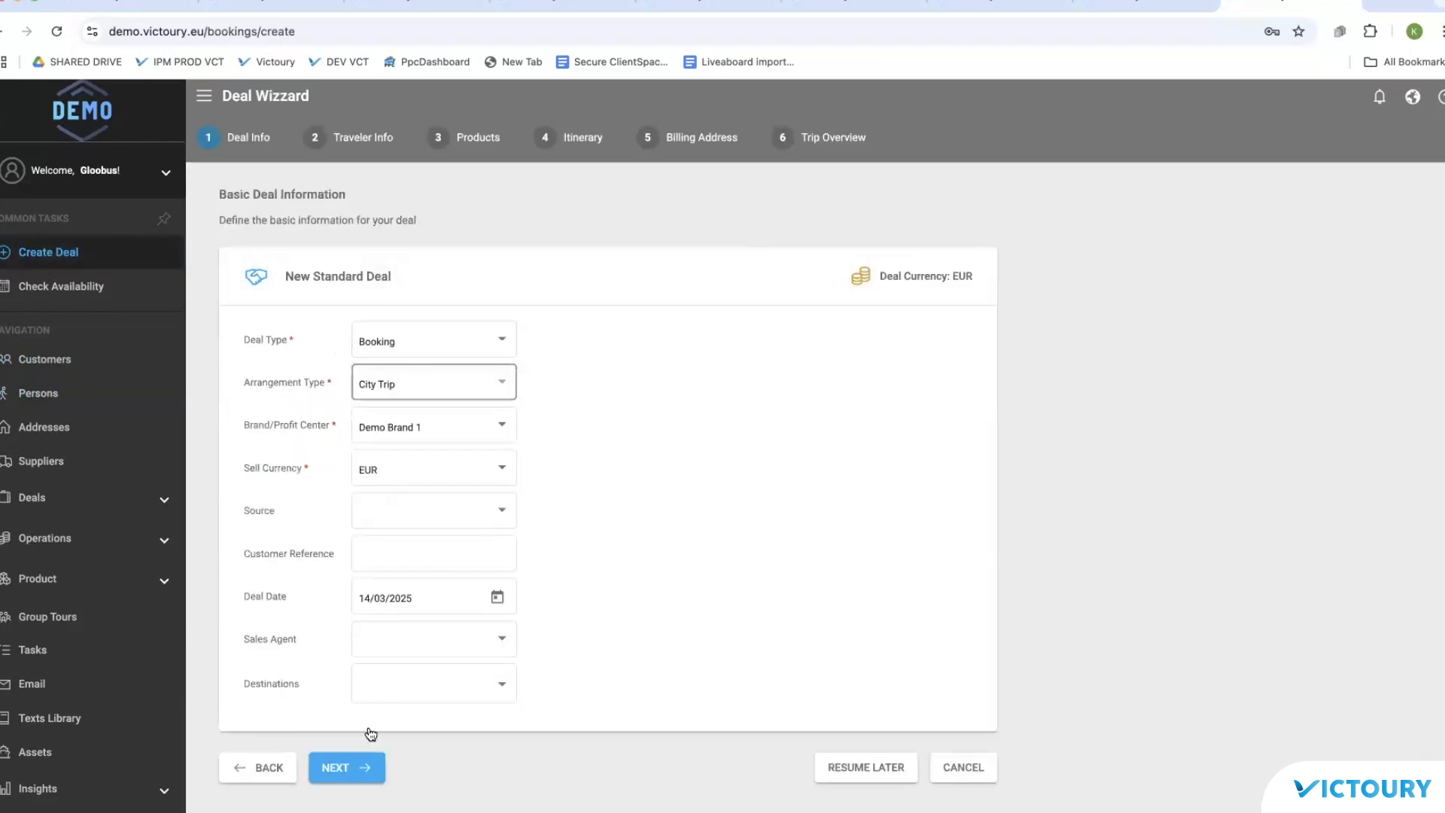
{"action": "left_click", "coordinate": [347, 767]}
Step: Add and save a new customer with a suggested family name, a personal name and an email address
{"action": "left_click", "coordinate": [801, 338]}
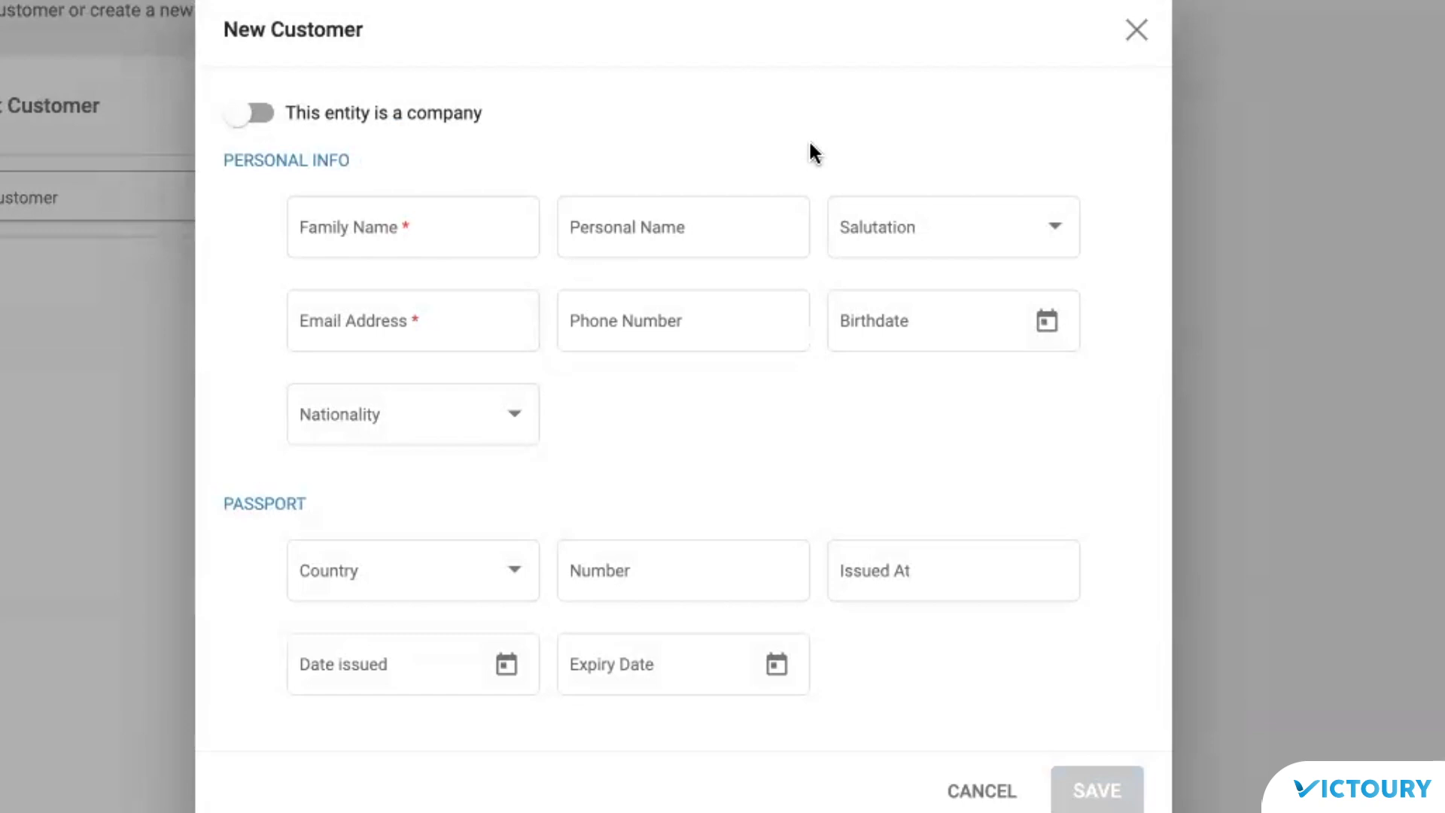
{"action": "left_click", "coordinate": [440, 226]}
{"action": "left_click", "coordinate": [454, 280]}
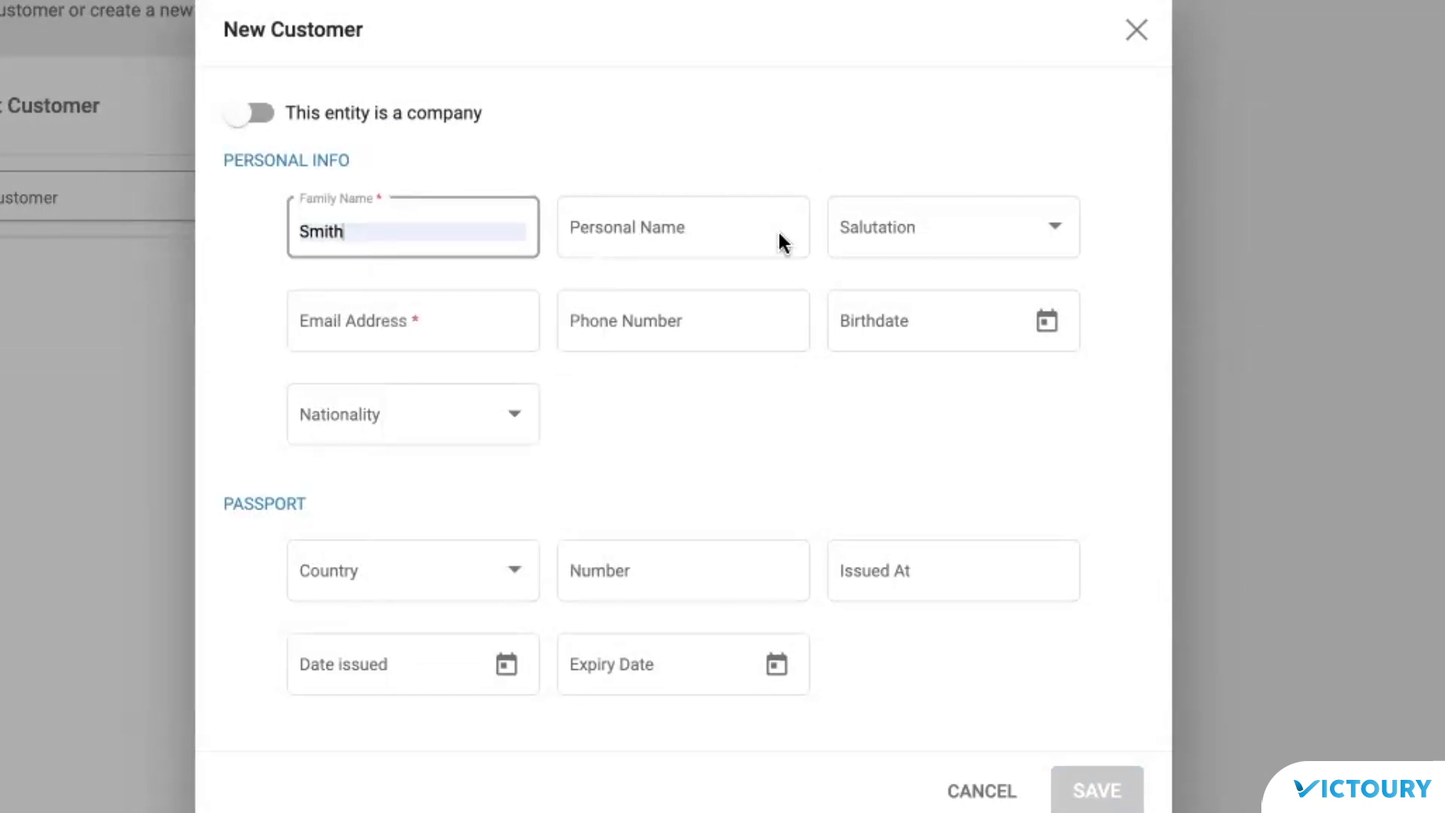
{"action": "left_click", "coordinate": [676, 229]}
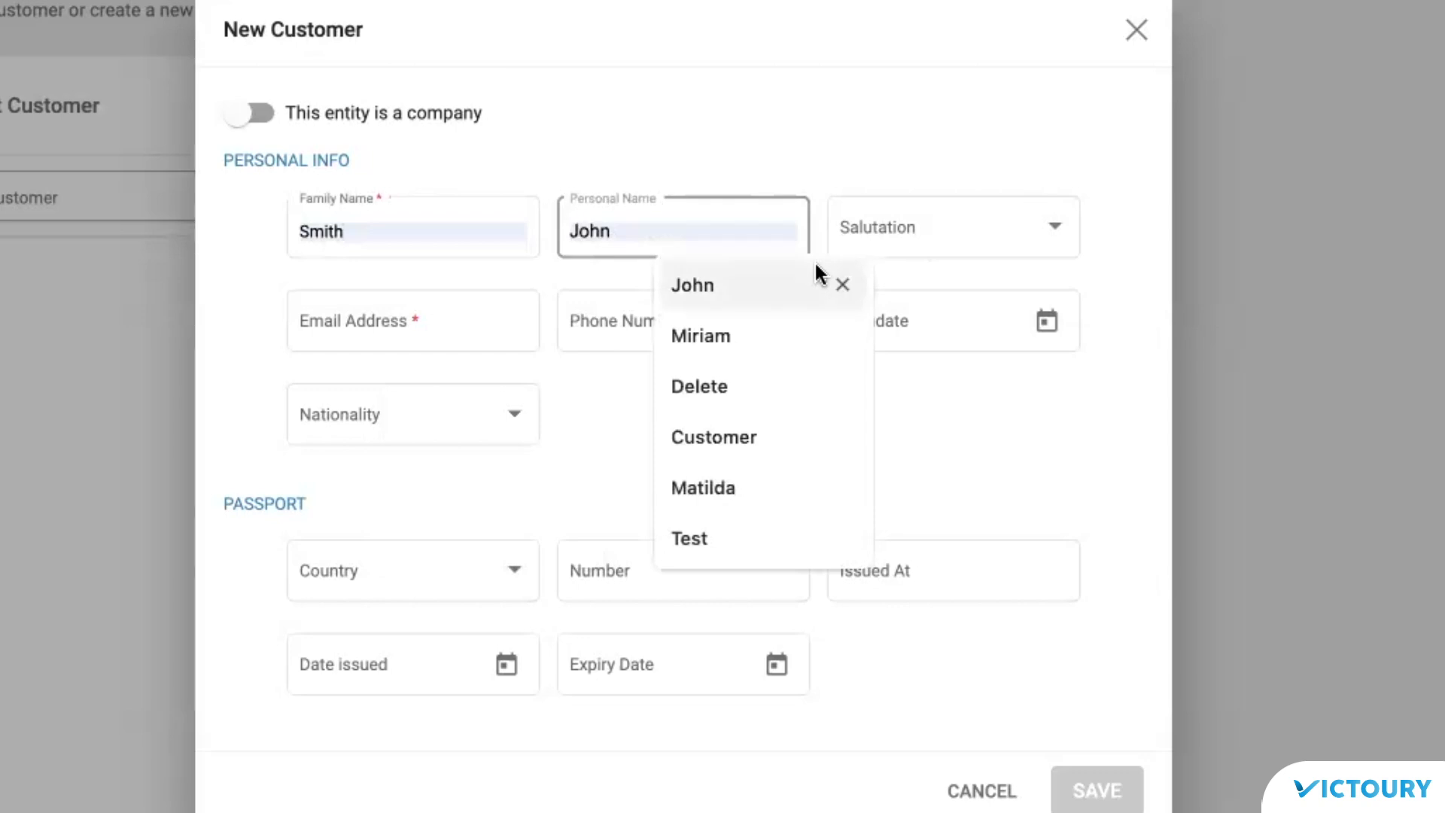
{"action": "type", "text": "Matilda"}
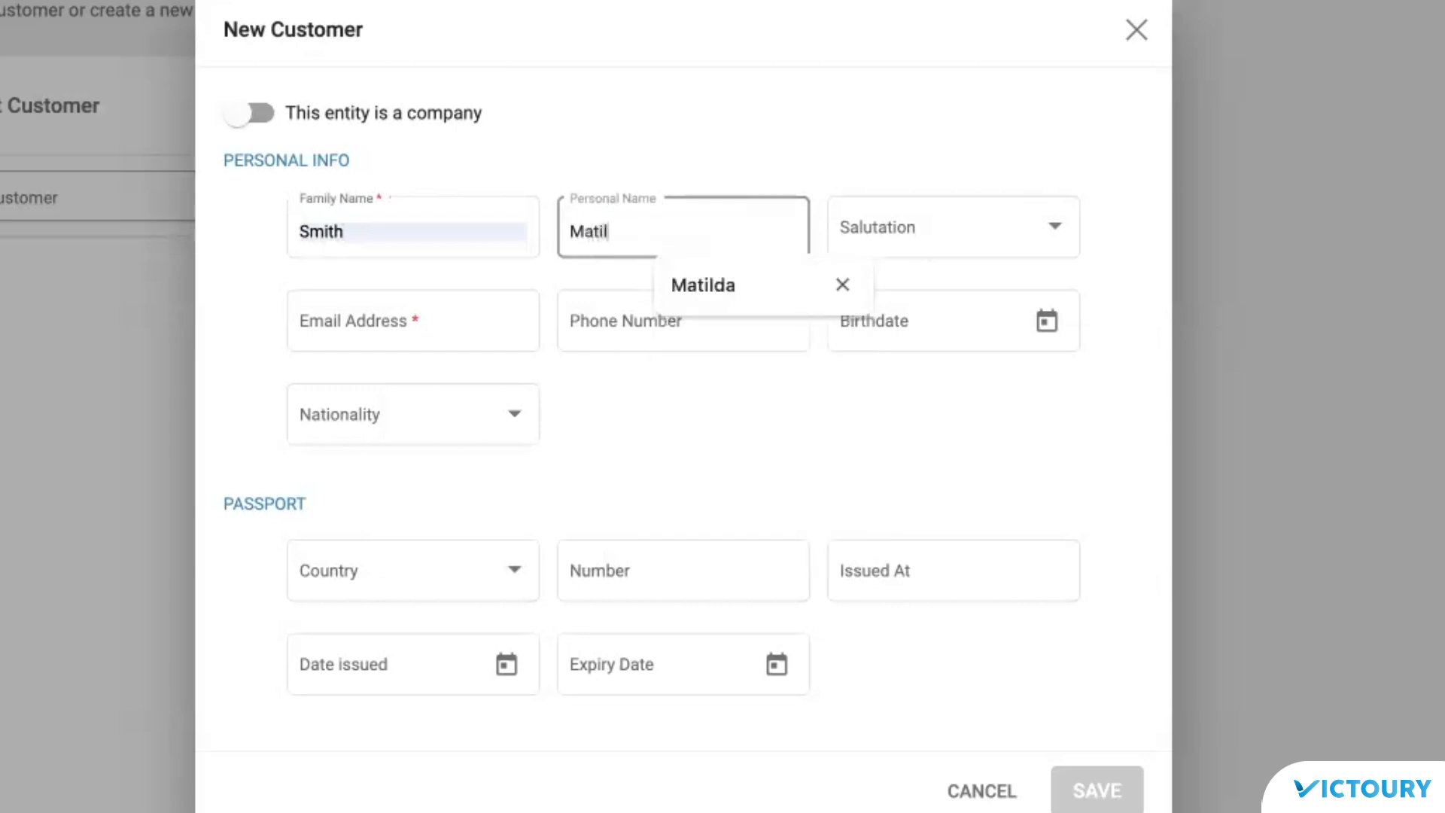
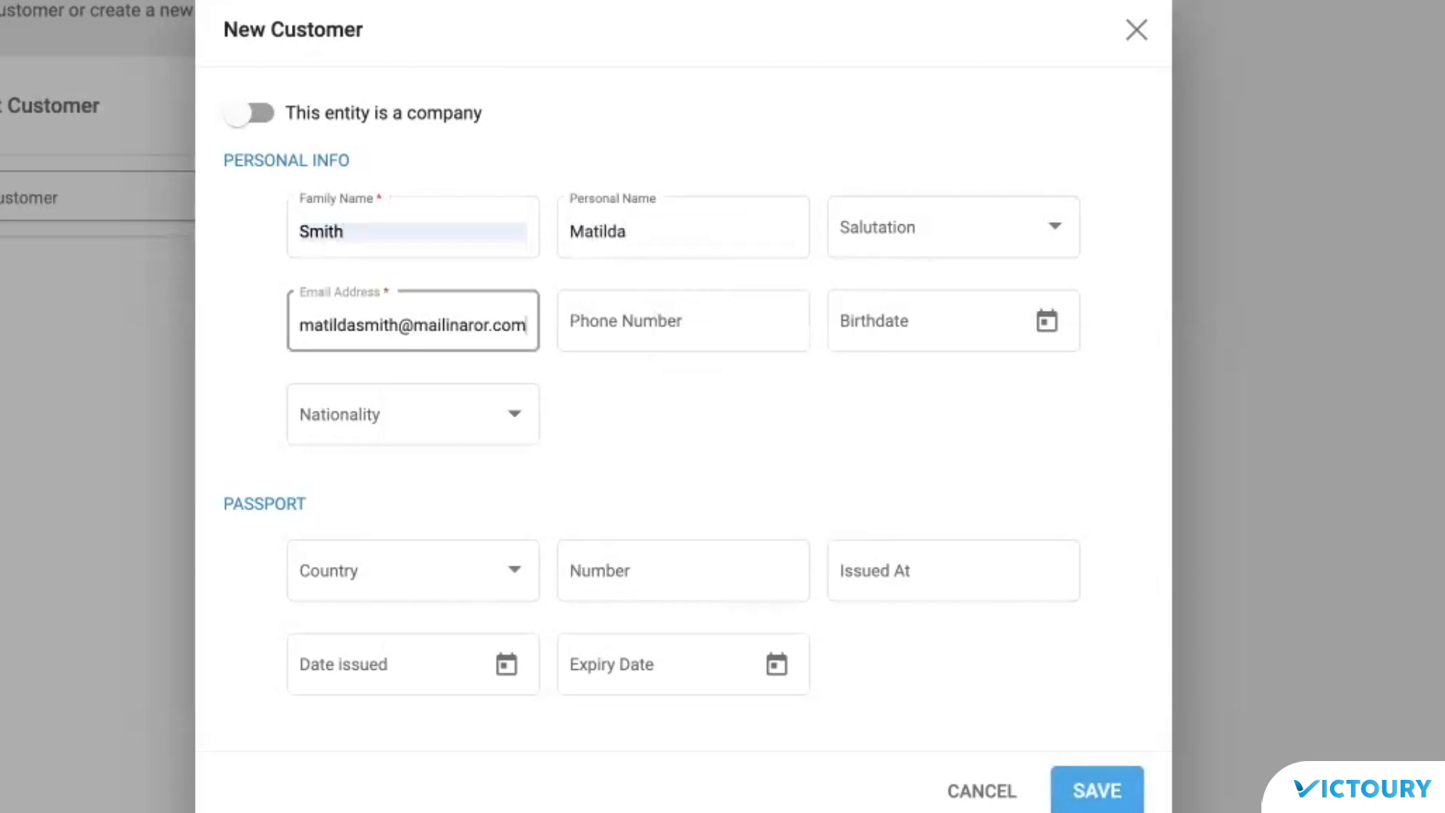
{"action": "left_click", "coordinate": [1088, 794]}
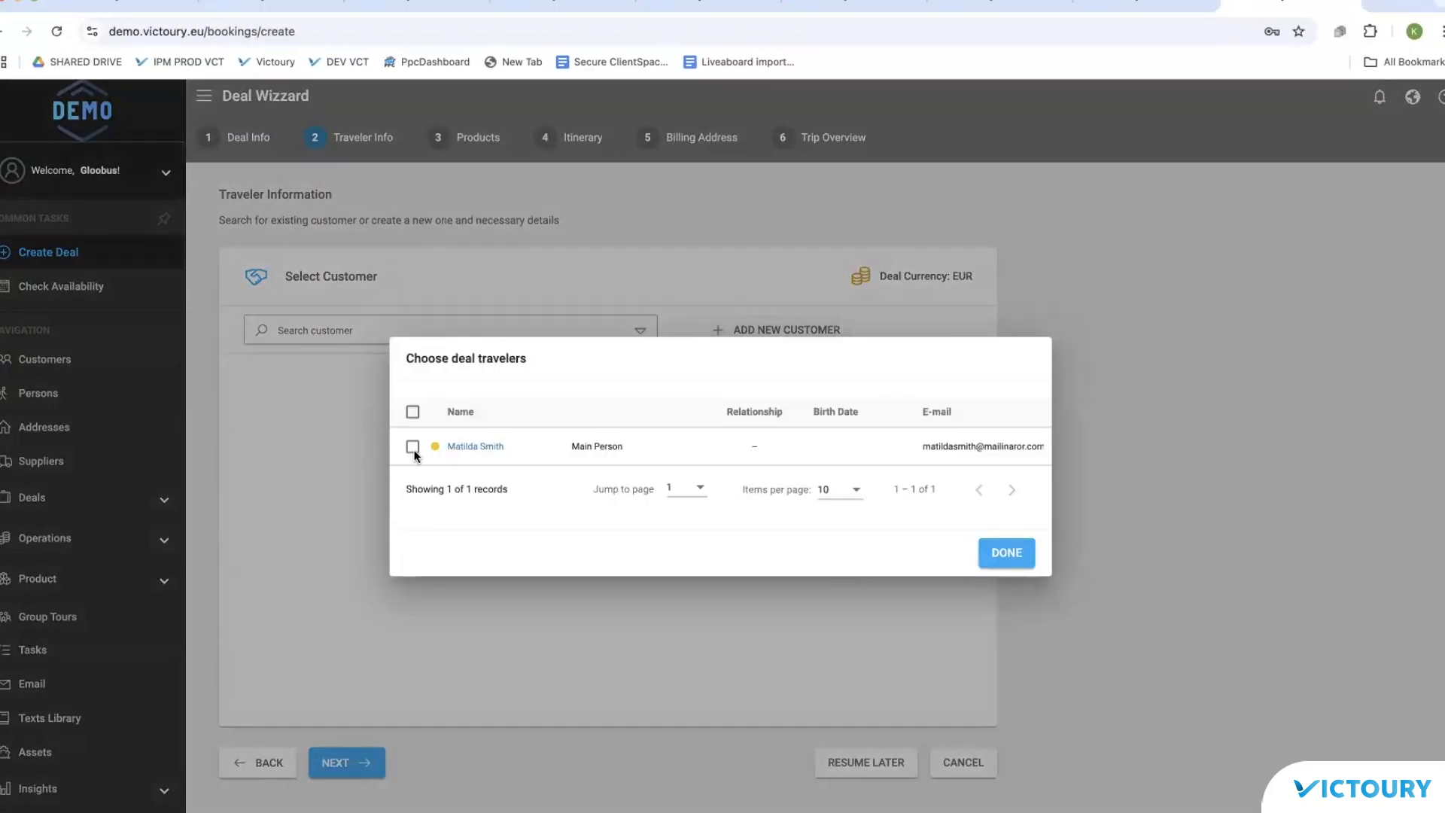
Step: Make the new customer the deal's main traveller, then view their Relations in Person Details
{"action": "left_click", "coordinate": [413, 448]}
{"action": "left_click", "coordinate": [1007, 555]}
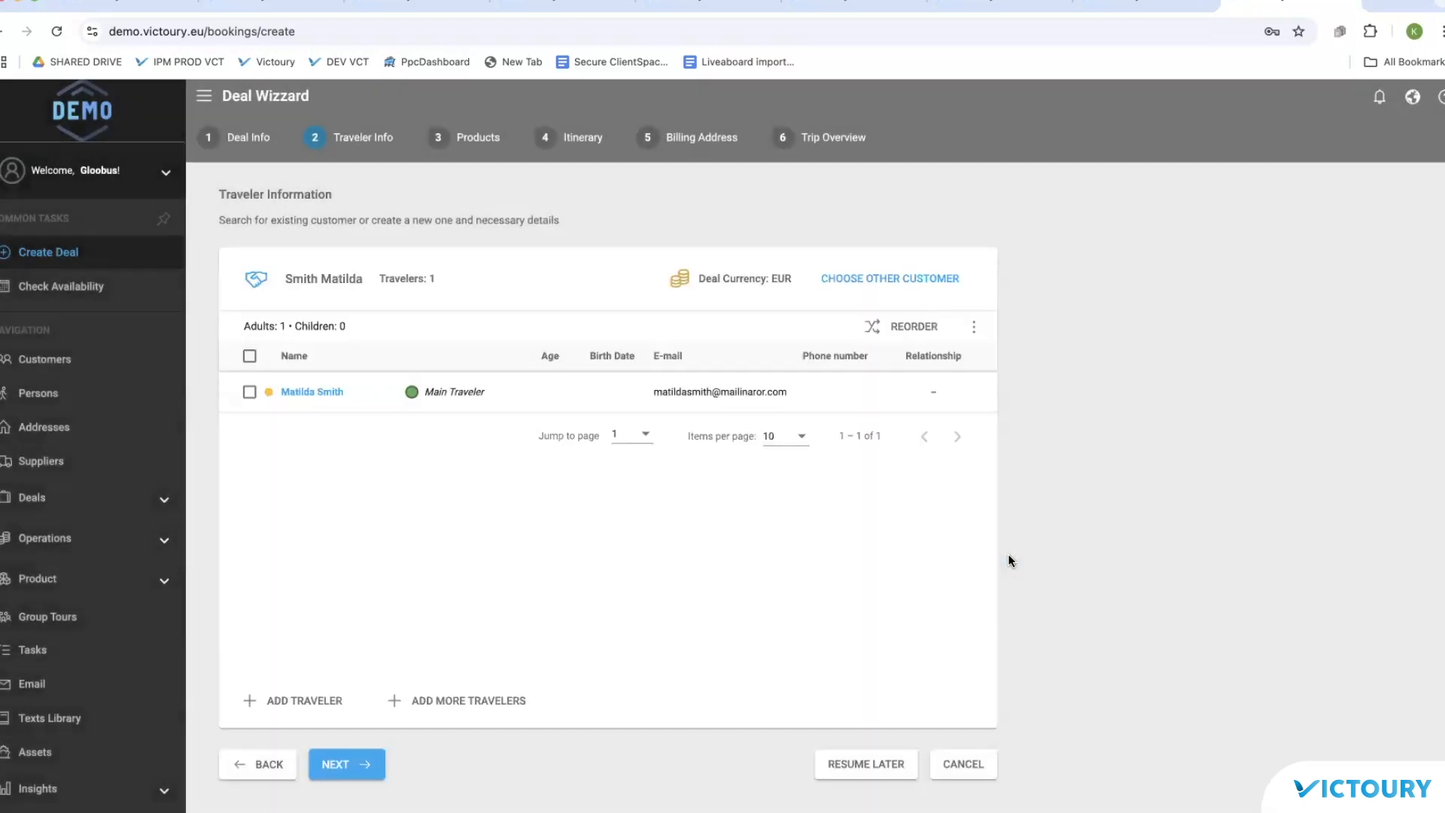
{"action": "left_click", "coordinate": [35, 398]}
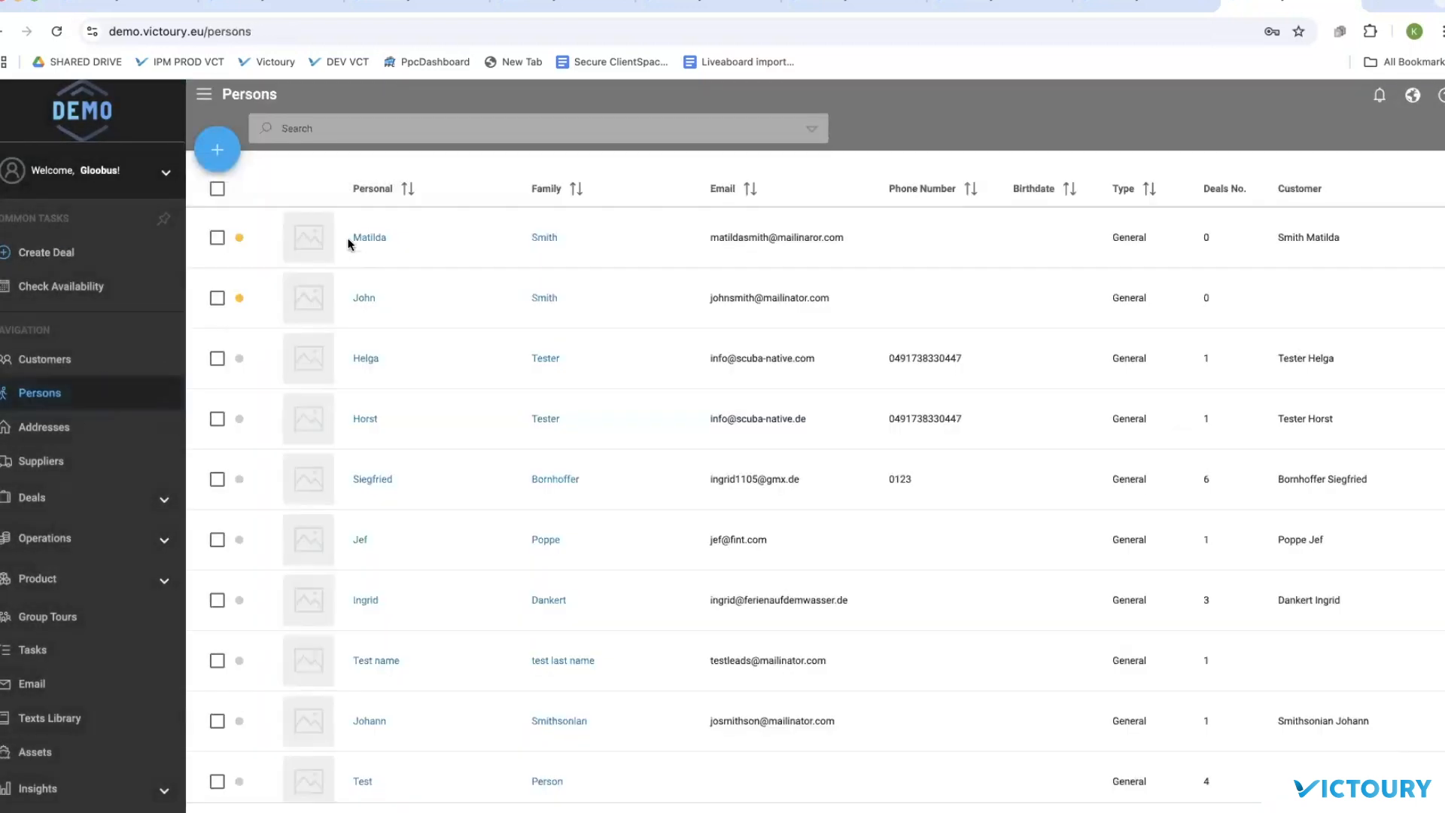
{"action": "left_click", "coordinate": [373, 239]}
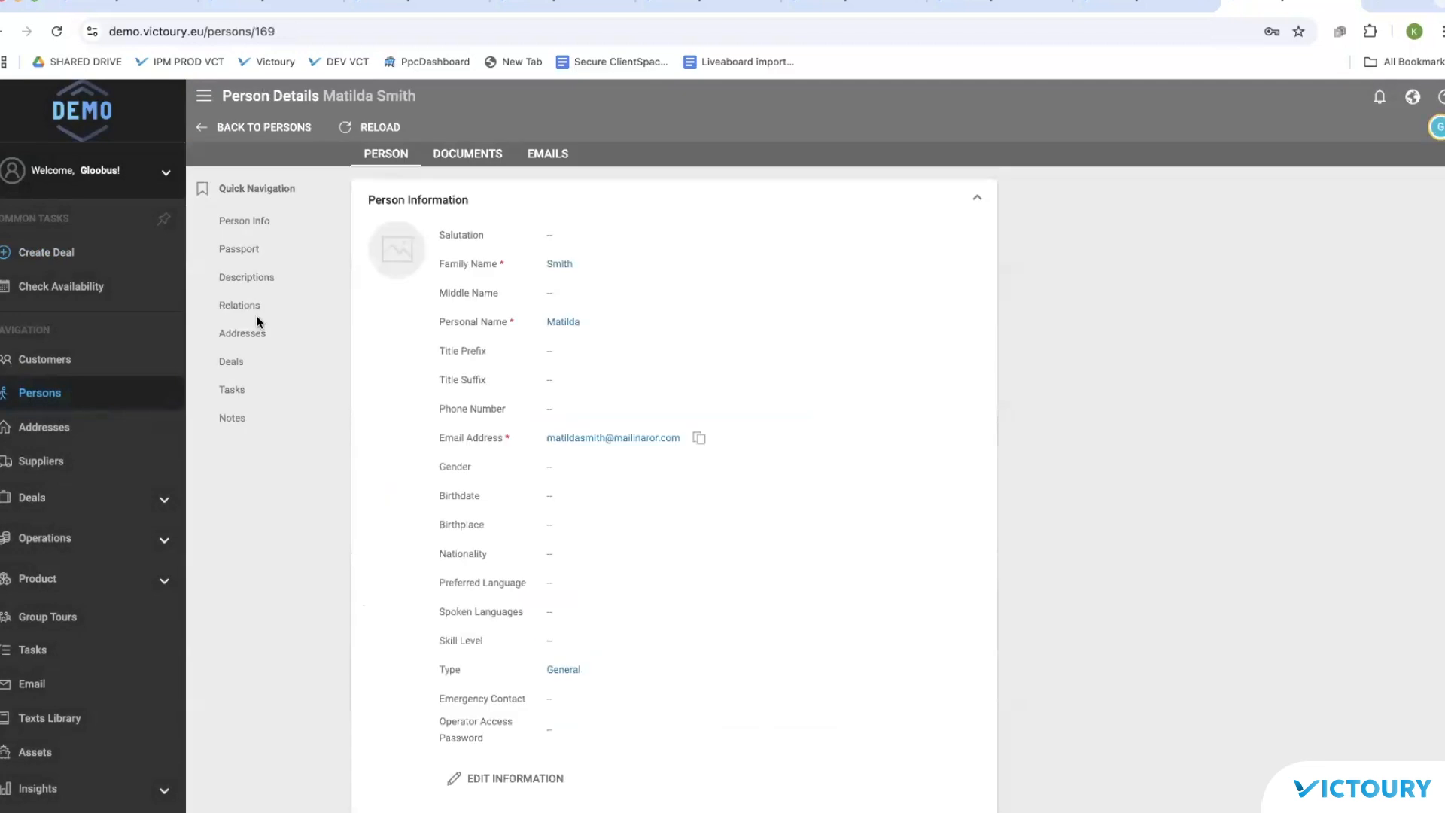
{"action": "left_click", "coordinate": [248, 305]}
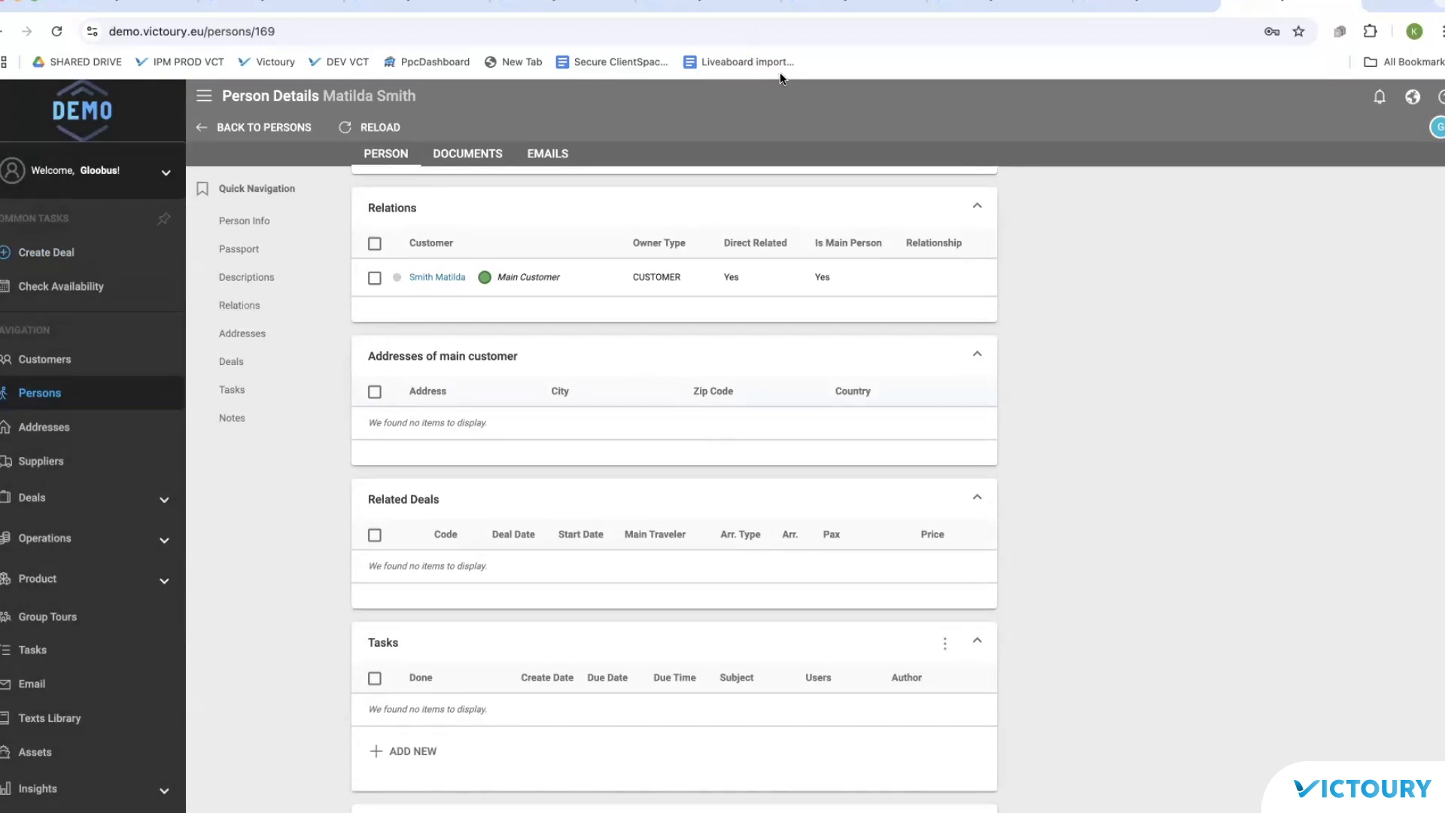
Step: Start another Standard Deal with deal type Booking and arrangement Accommodation & Diving
{"action": "left_click", "coordinate": [54, 250]}
{"action": "left_click", "coordinate": [738, 307]}
{"action": "left_click", "coordinate": [492, 350]}
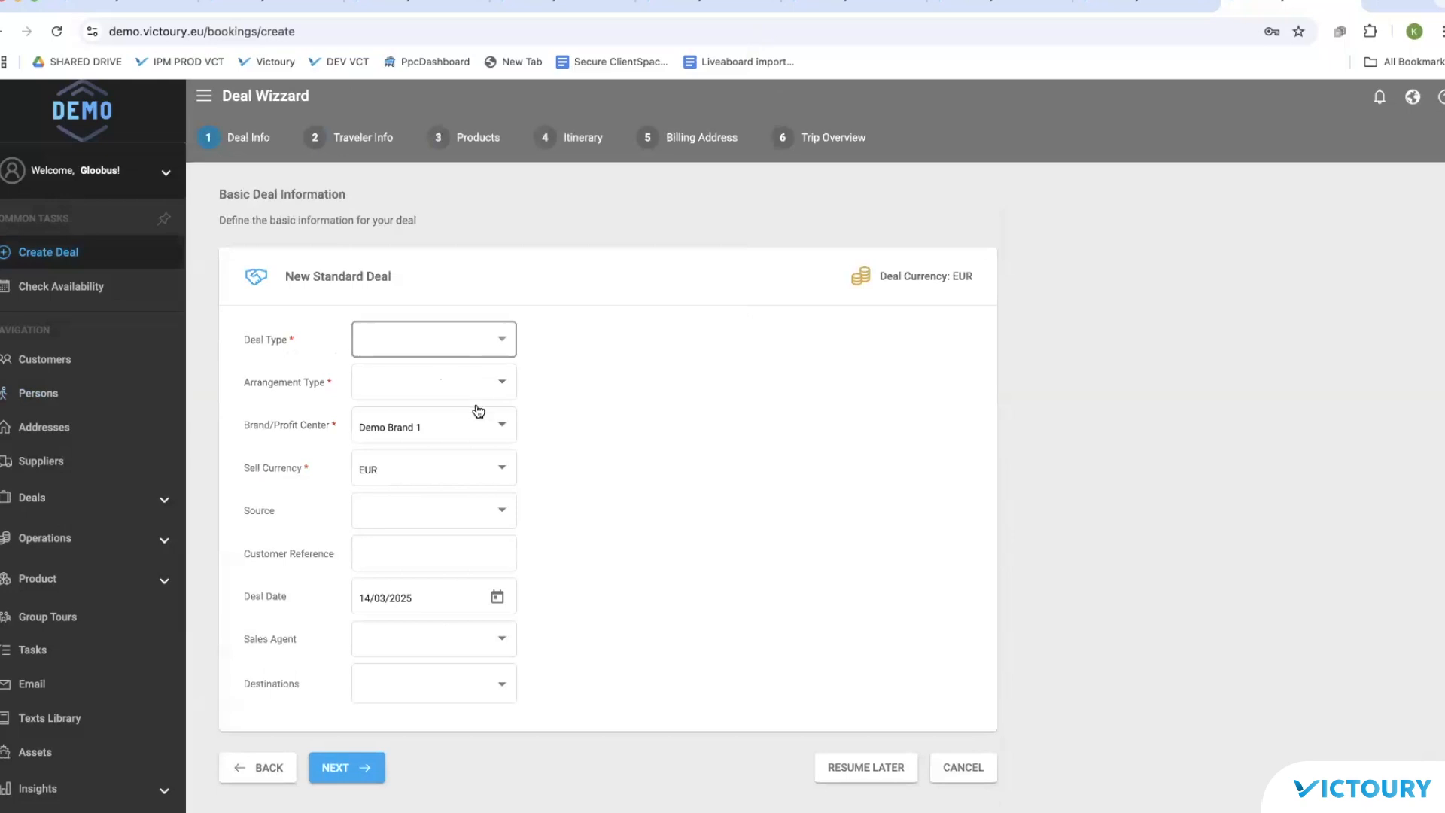
{"action": "left_click", "coordinate": [452, 403]}
{"action": "left_click", "coordinate": [462, 443]}
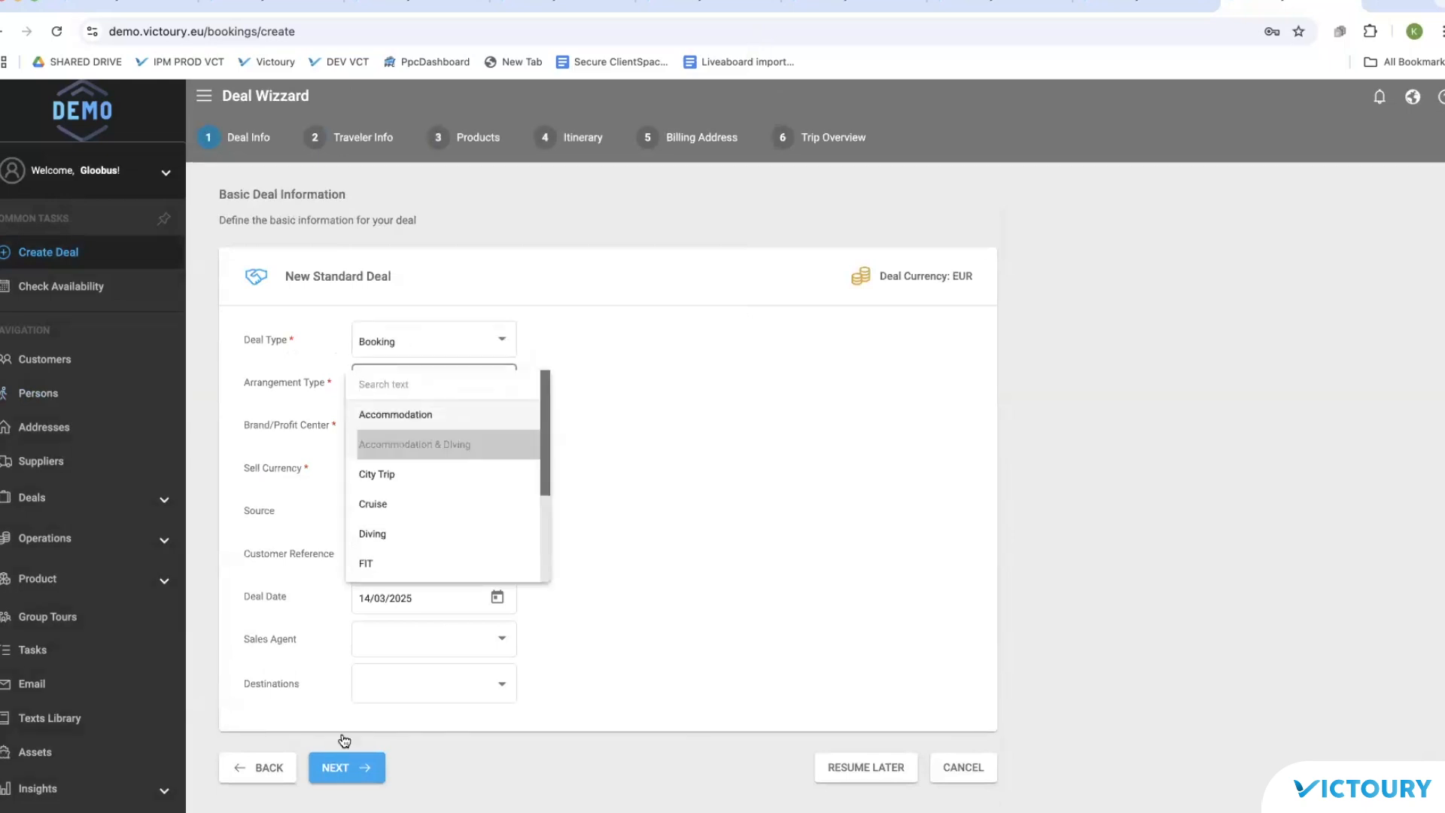
{"action": "left_click", "coordinate": [337, 767]}
Step: Search existing customers by family name, pick a result, then cancel the dialog
{"action": "type", "text": "smith"}
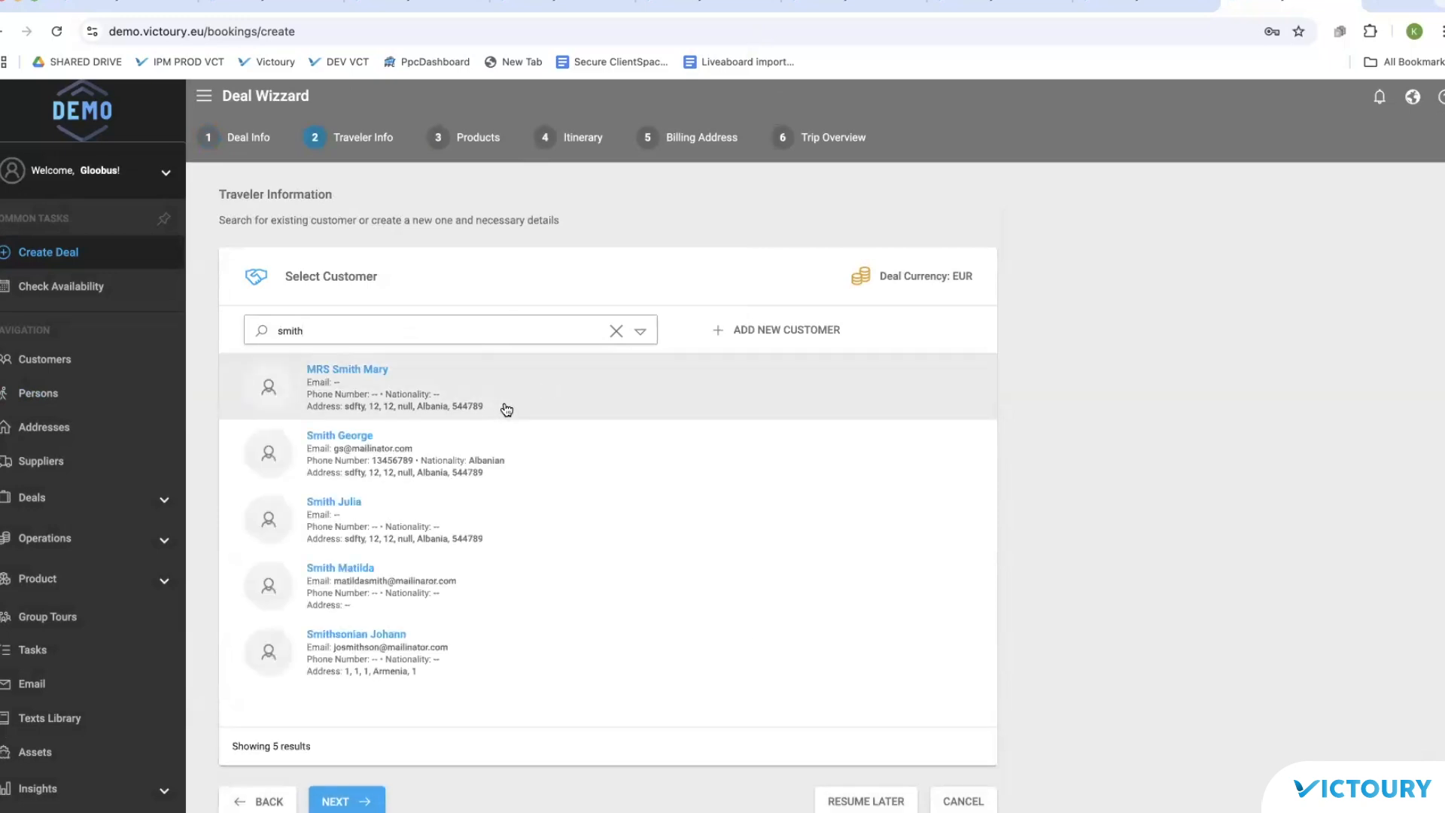
{"action": "left_click", "coordinate": [503, 407]}
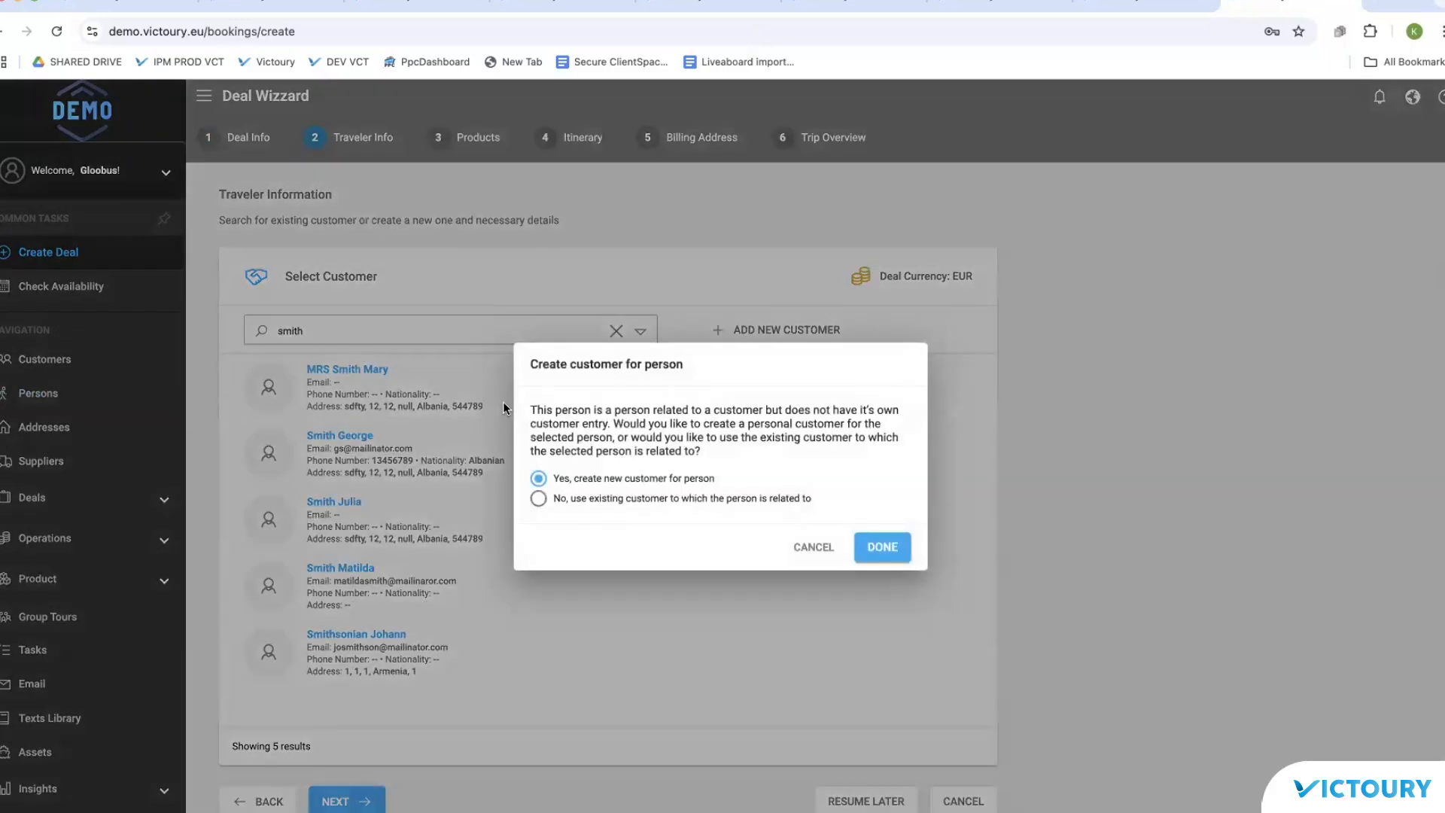
{"action": "left_click", "coordinate": [820, 546]}
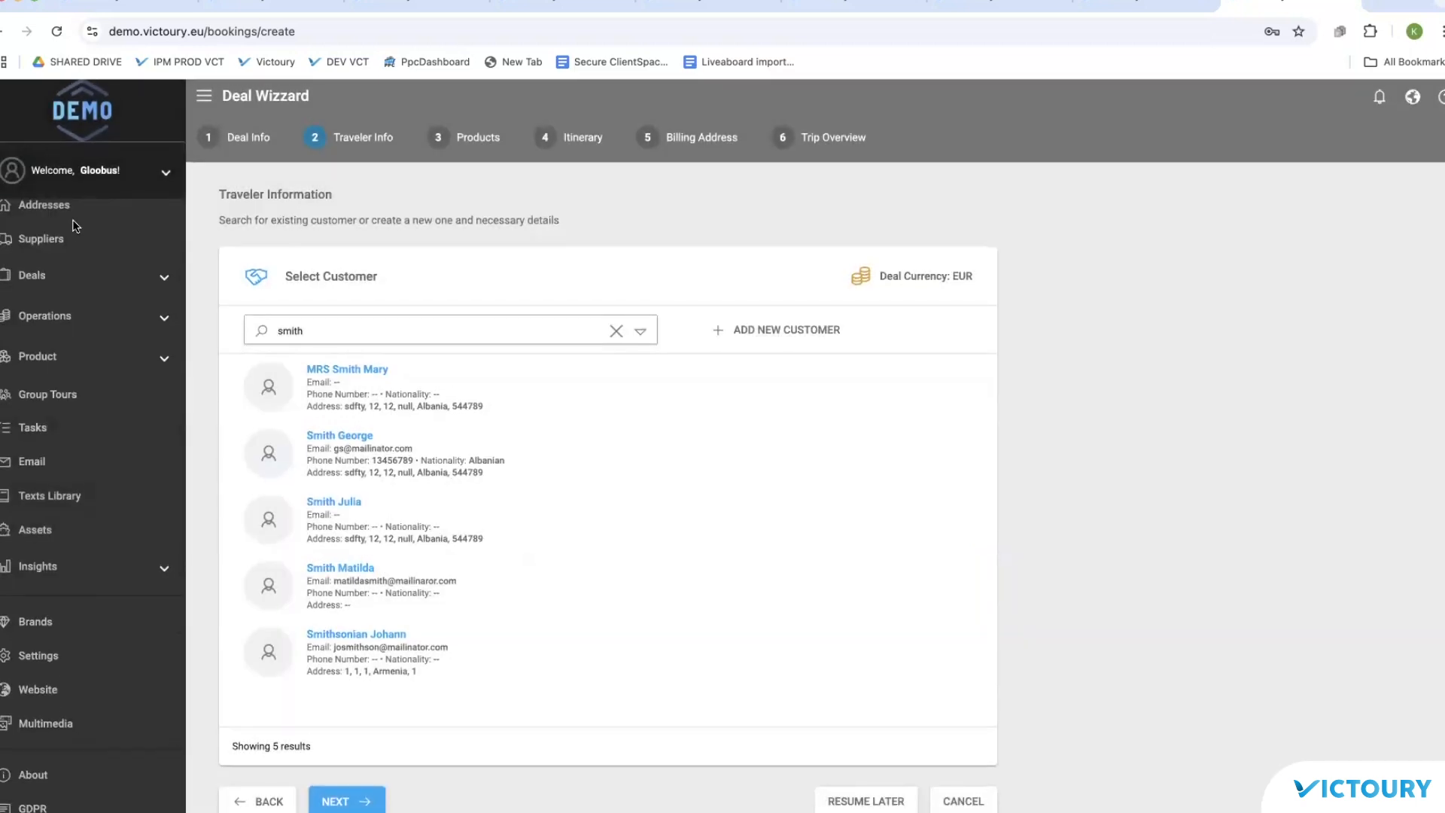
Step: Revisit the new customer's person details, then open Settings from the sidebar
{"action": "scroll", "coordinate": [75, 226], "scroll_direction": "up", "scroll_amount": 3}
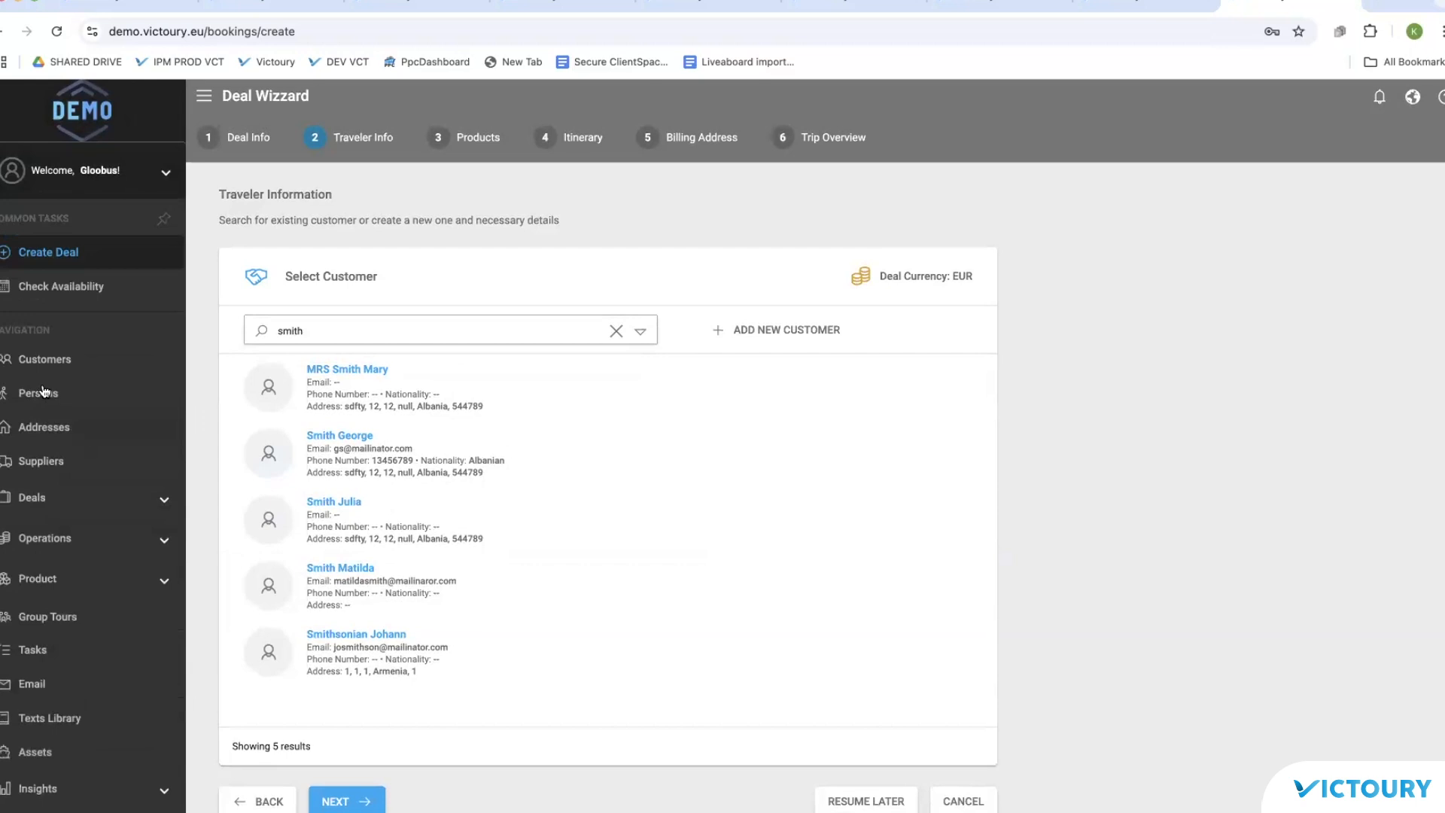
{"action": "left_click", "coordinate": [44, 390]}
{"action": "left_click", "coordinate": [359, 241]}
{"action": "scroll", "coordinate": [812, 323], "scroll_direction": "down", "scroll_amount": 8}
{"action": "scroll", "coordinate": [811, 322], "scroll_direction": "up", "scroll_amount": 4}
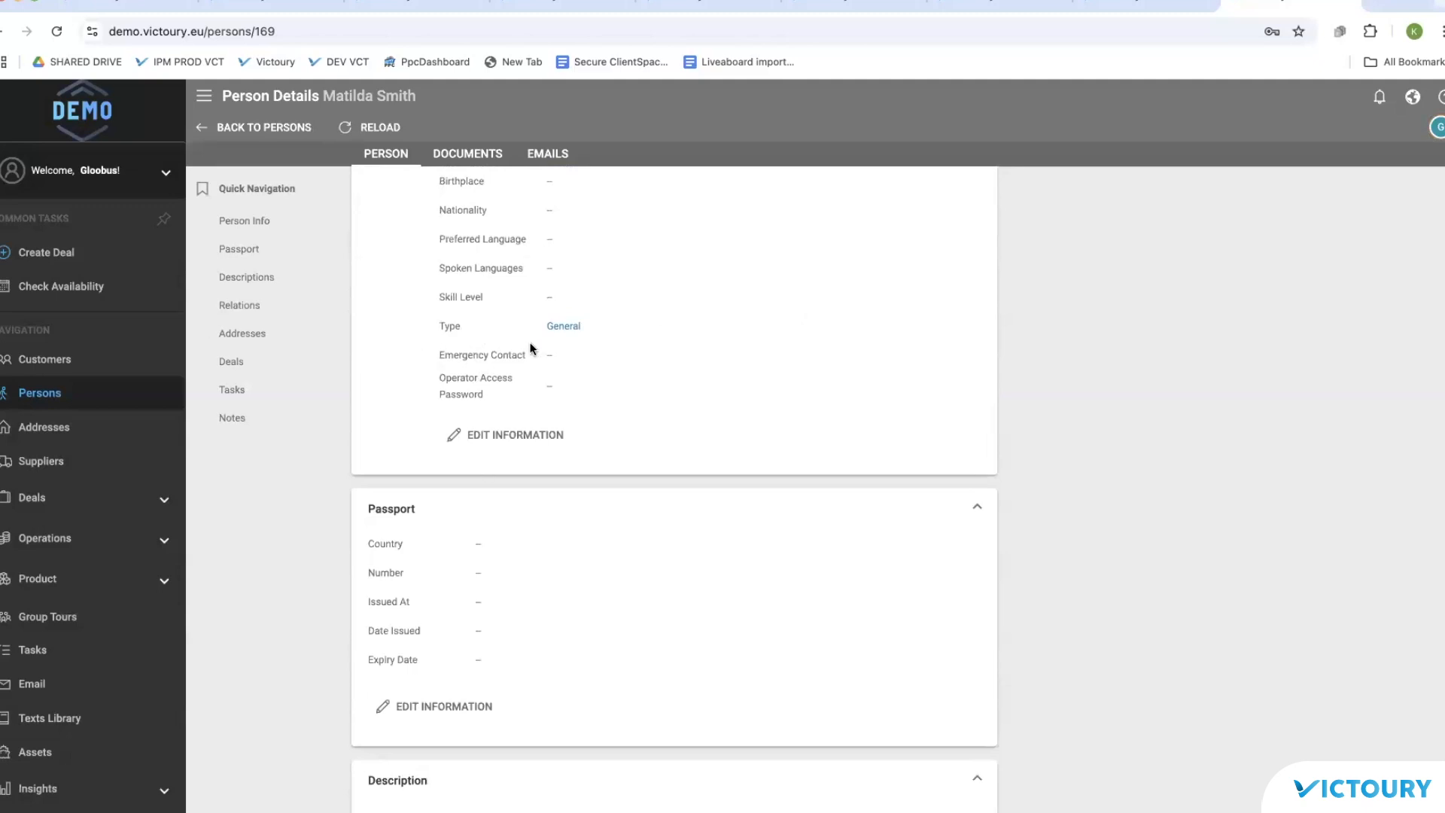
{"action": "scroll", "coordinate": [202, 641], "scroll_direction": "down", "scroll_amount": 4}
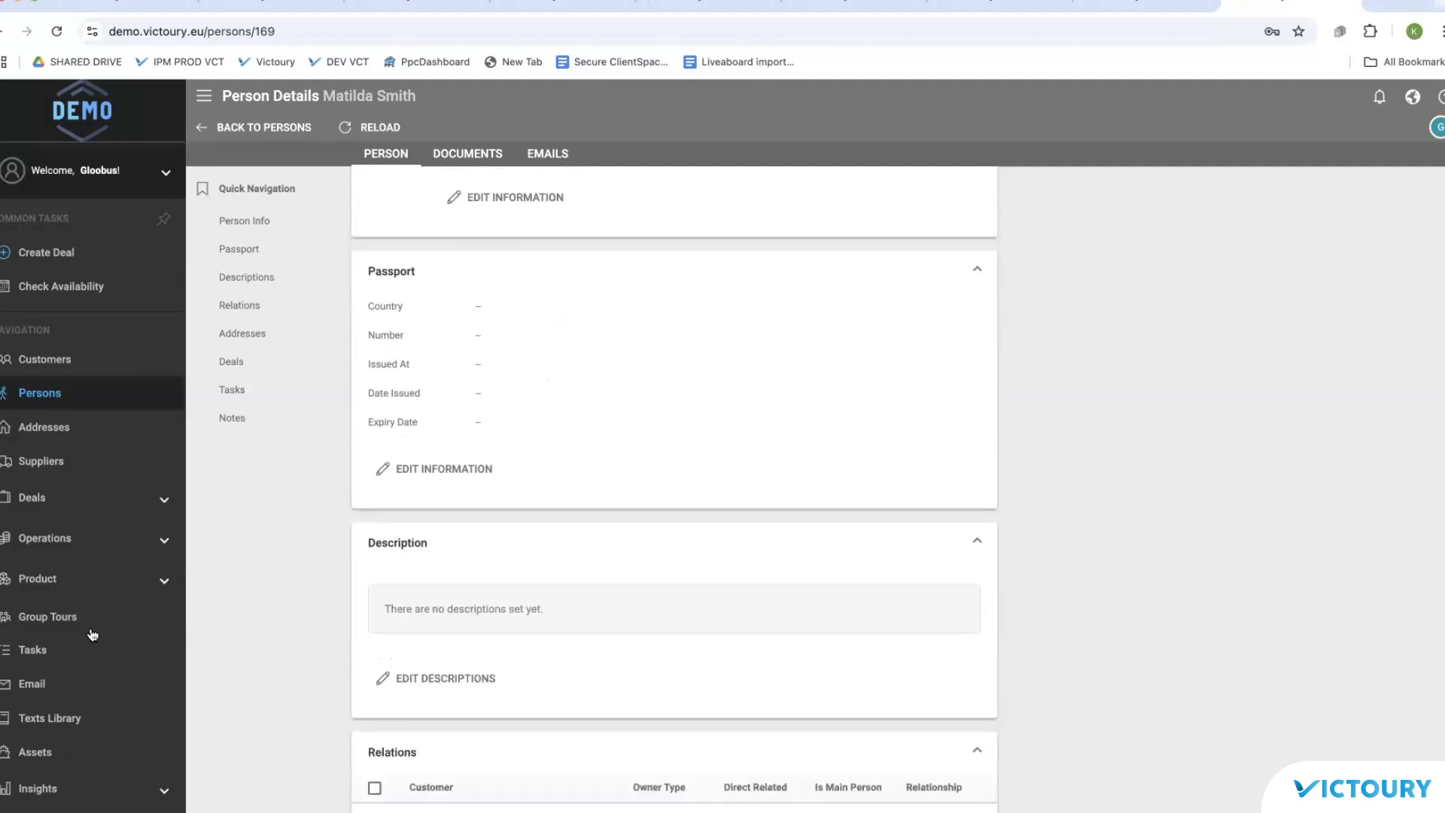
{"action": "scroll", "coordinate": [53, 657], "scroll_direction": "down", "scroll_amount": 3}
{"action": "left_click", "coordinate": [52, 657]}
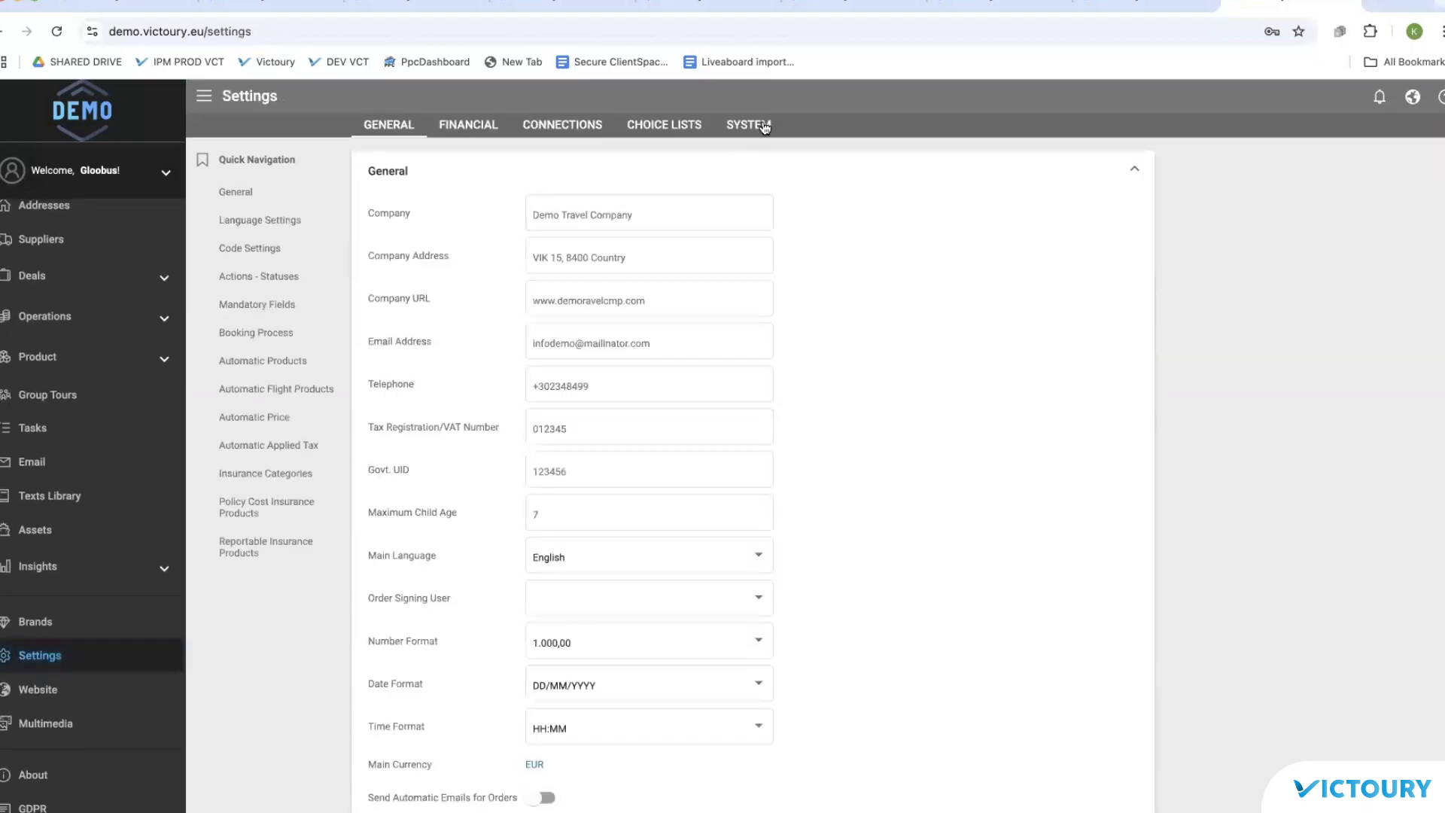
Step: On the System tab, show the custom field entries for the Person entity
{"action": "left_click", "coordinate": [764, 127]}
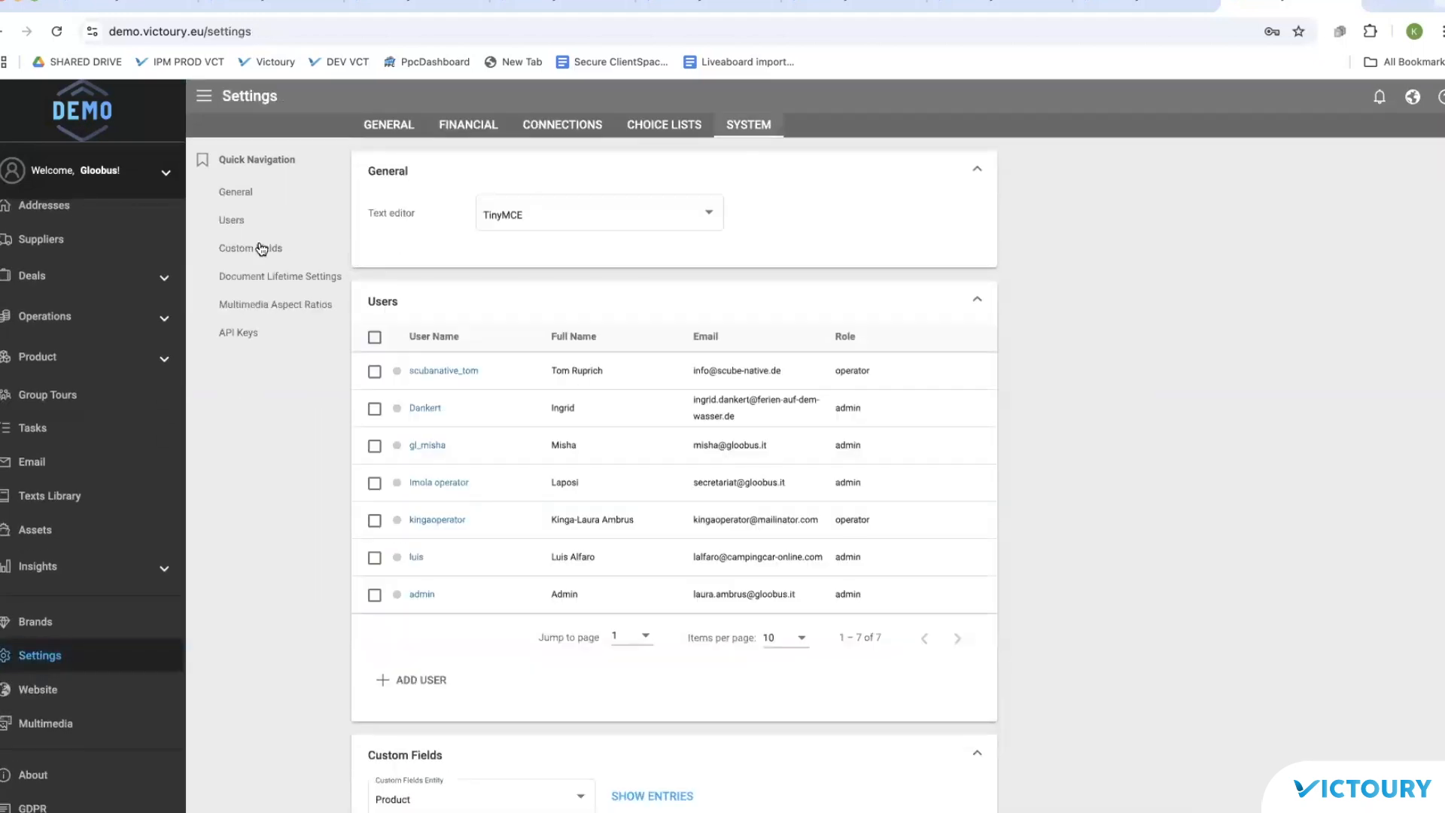
{"action": "scroll", "coordinate": [444, 318], "scroll_direction": "down", "scroll_amount": 8}
{"action": "left_click", "coordinate": [507, 226]}
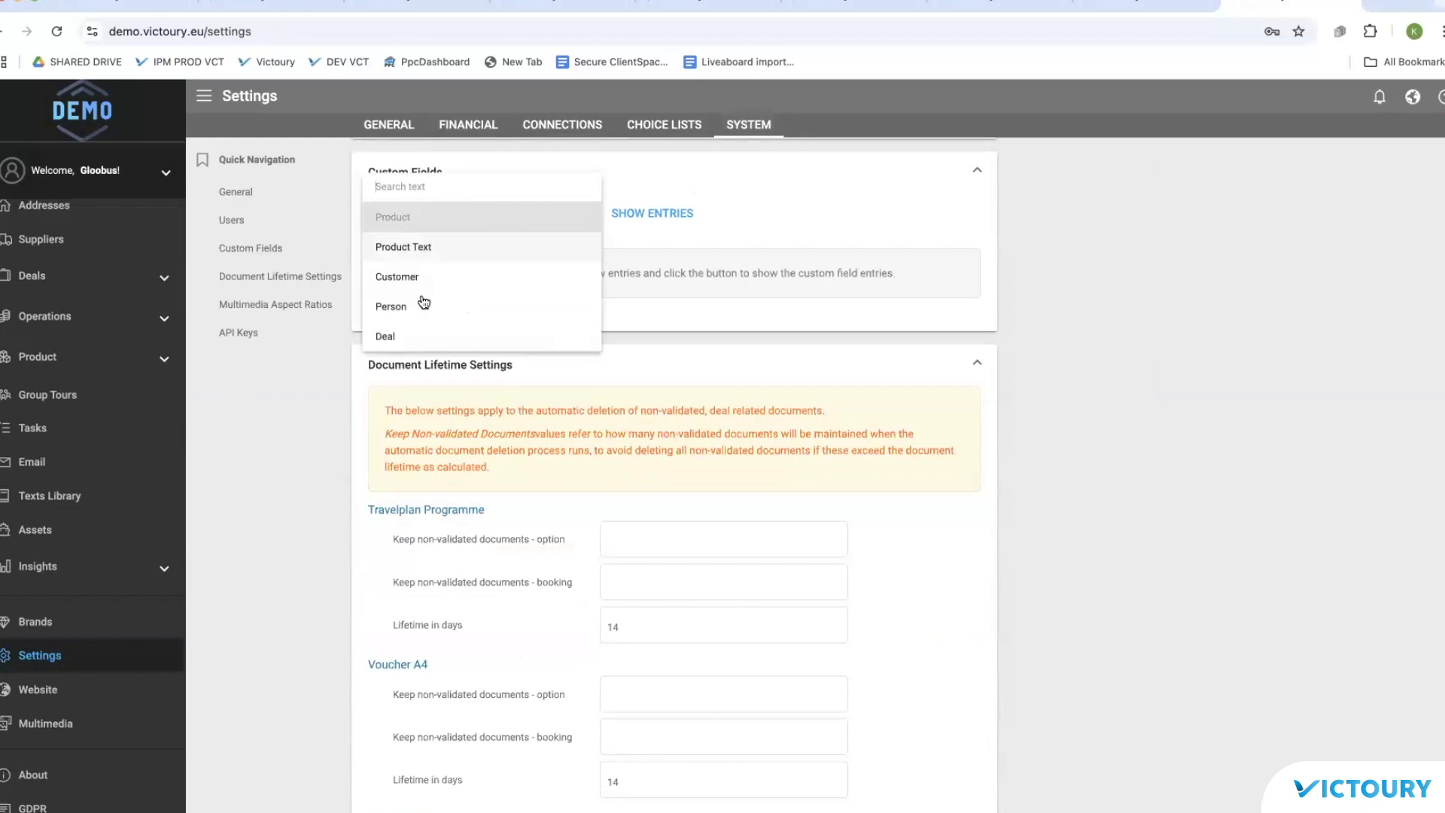
{"action": "left_click", "coordinate": [424, 306]}
{"action": "left_click", "coordinate": [641, 214]}
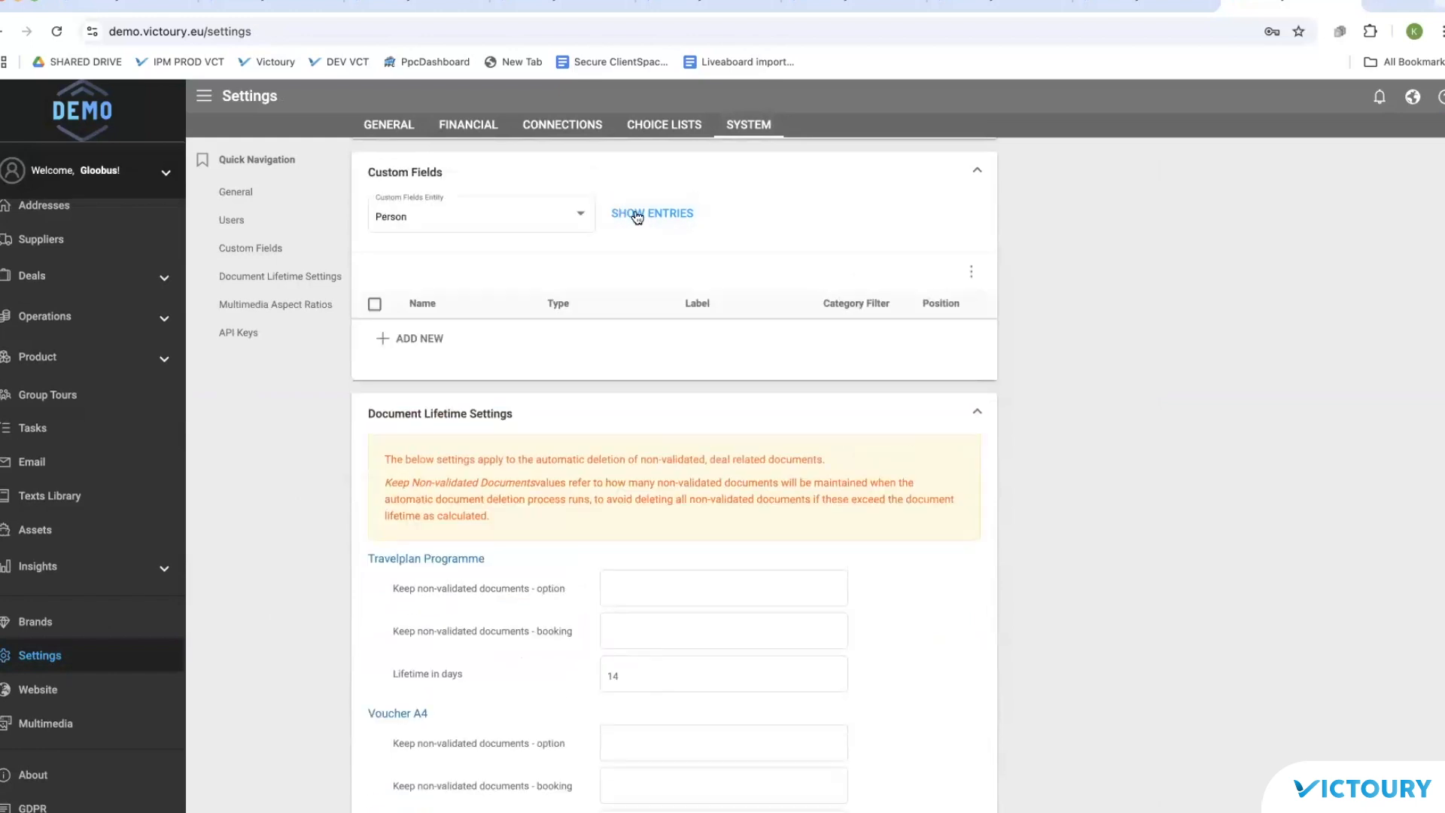
Step: Add a new custom field named 'dive level' of type BASIC at position 1
{"action": "left_click", "coordinate": [422, 337]}
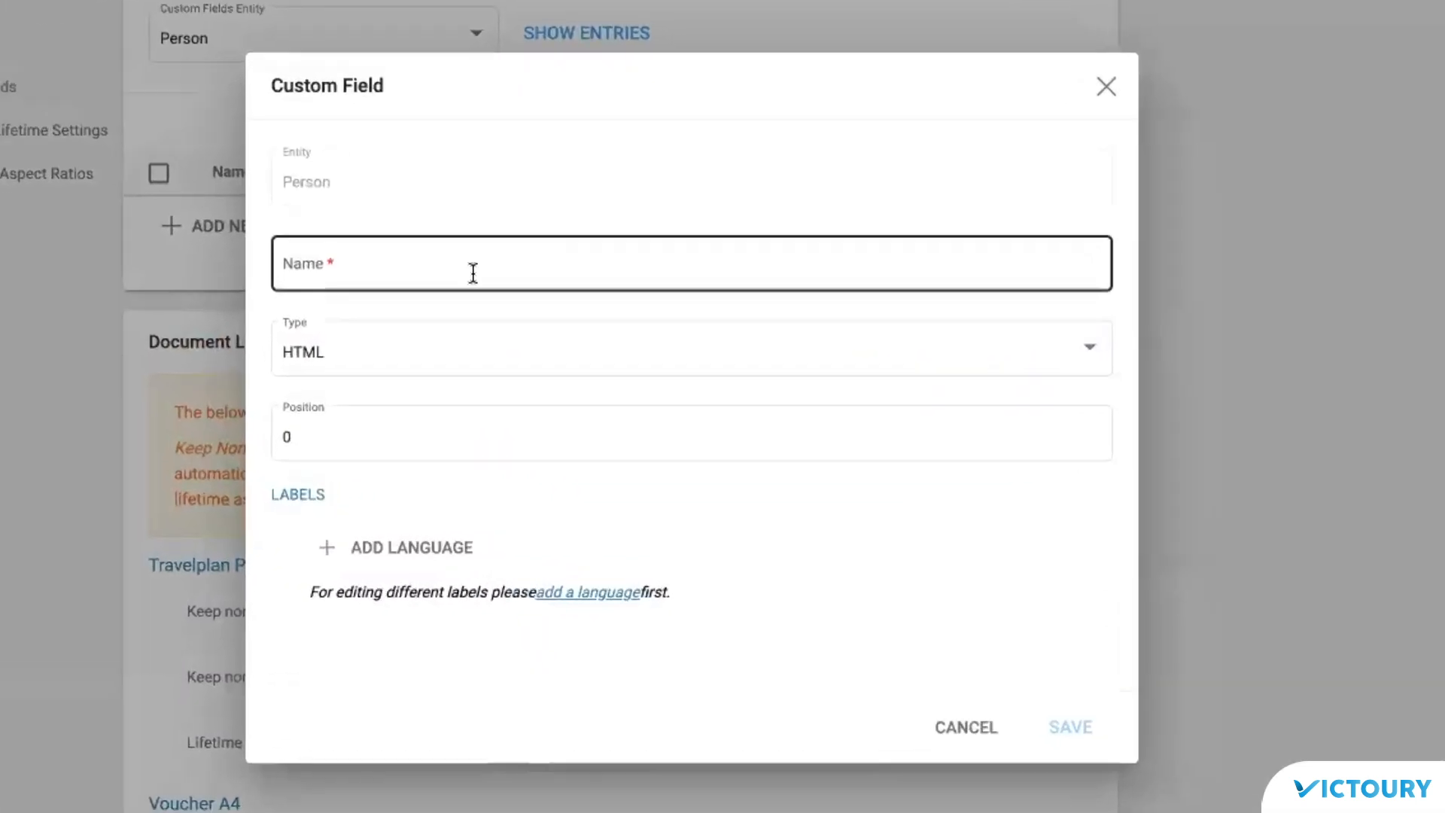
{"action": "left_click", "coordinate": [578, 369]}
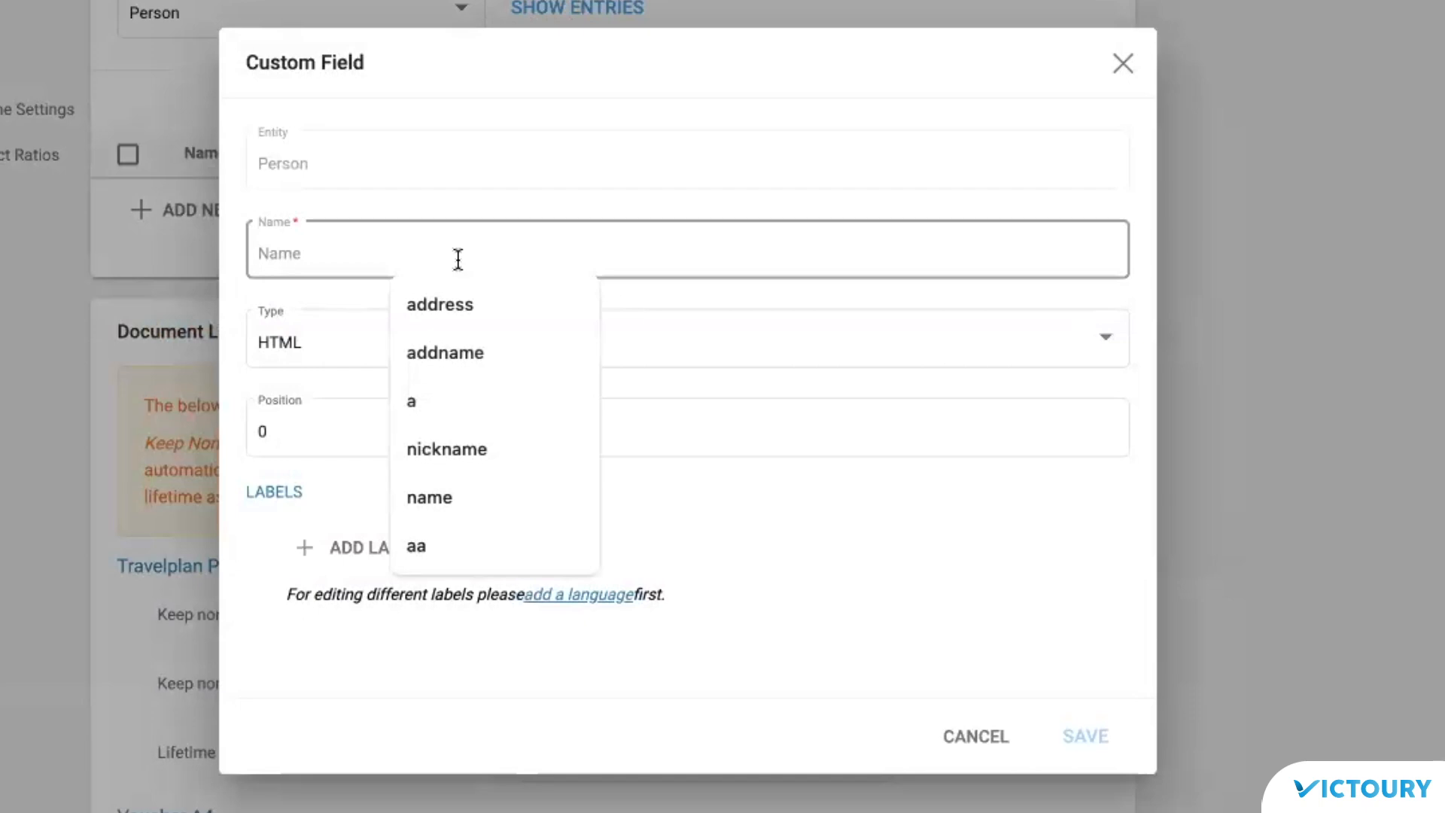
{"action": "type", "text": "dive"}
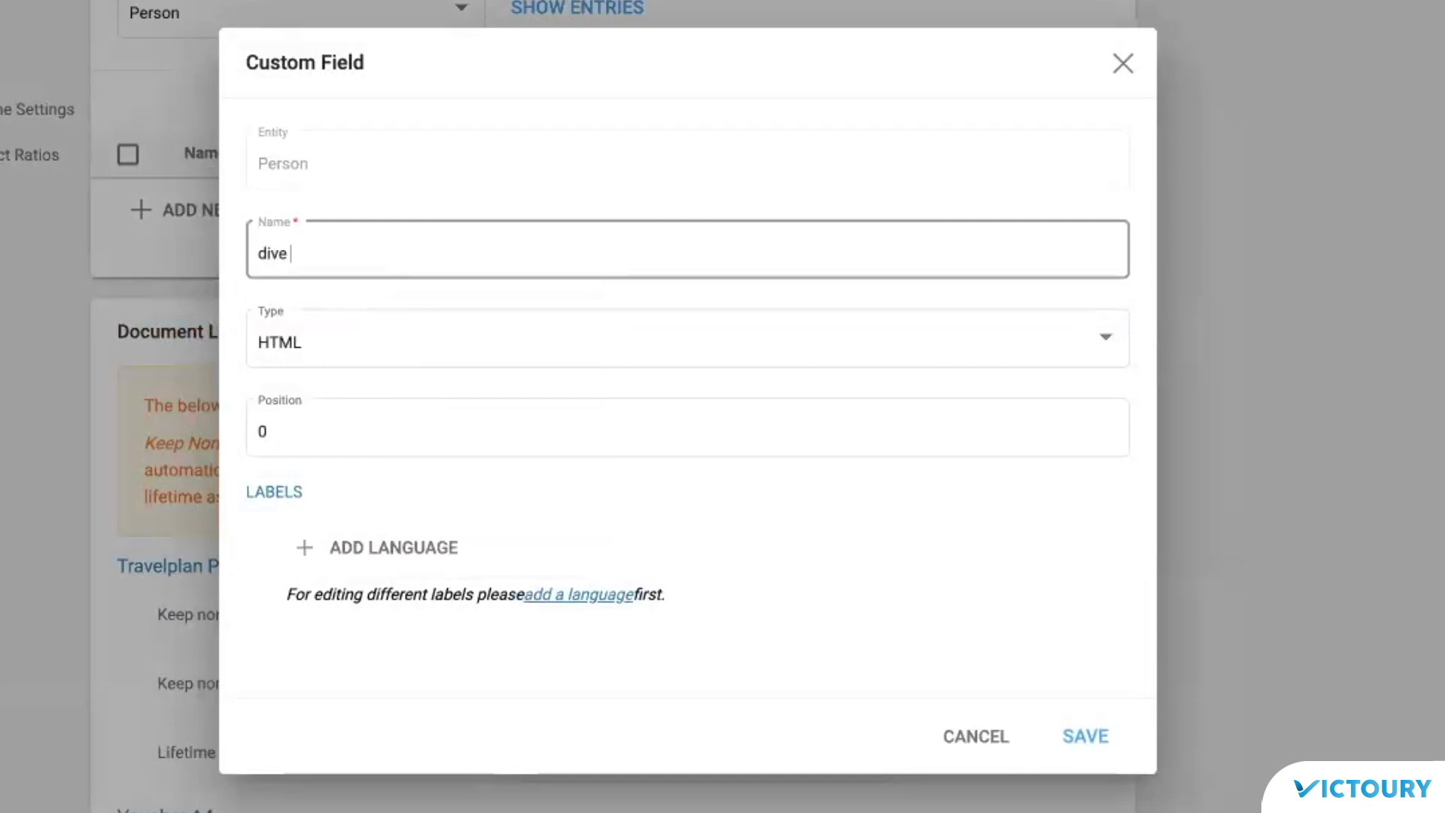
{"action": "type", "text": " level"}
{"action": "left_click", "coordinate": [429, 444]}
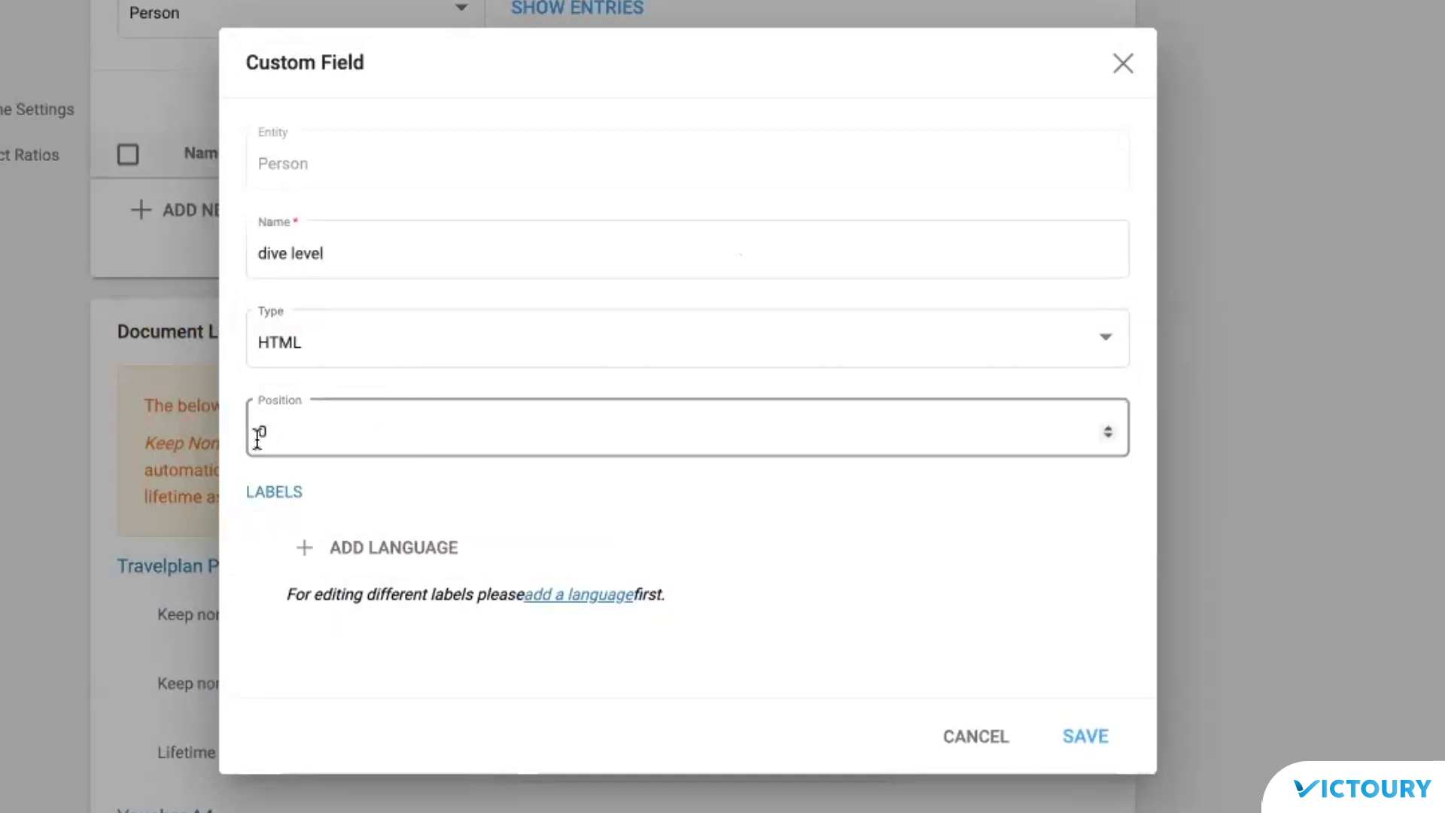
{"action": "left_click", "coordinate": [367, 354]}
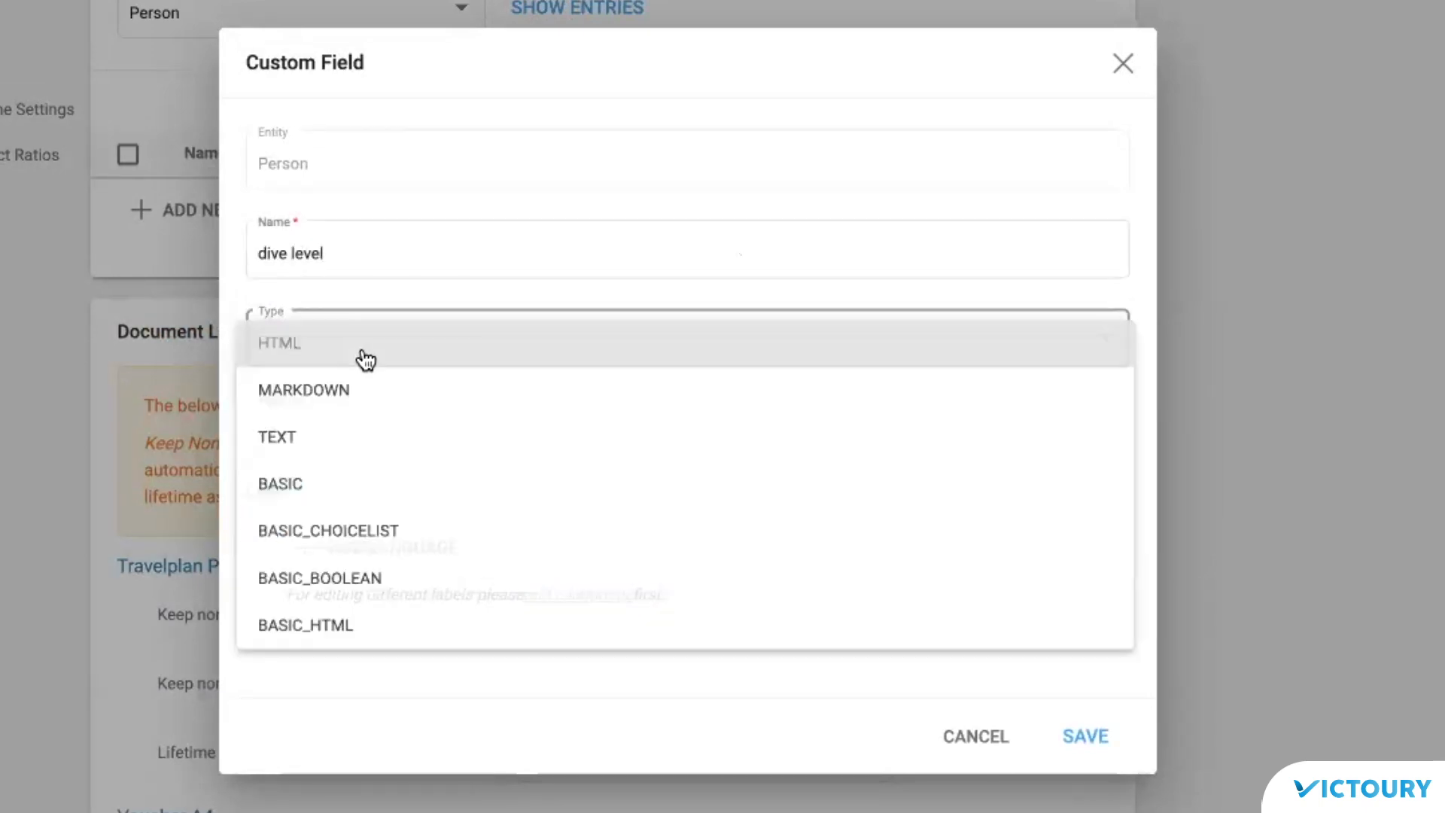
{"action": "left_click", "coordinate": [395, 491]}
{"action": "left_click", "coordinate": [320, 431]}
{"action": "key", "text": "BackSpace"}
{"action": "type", "text": "1"}
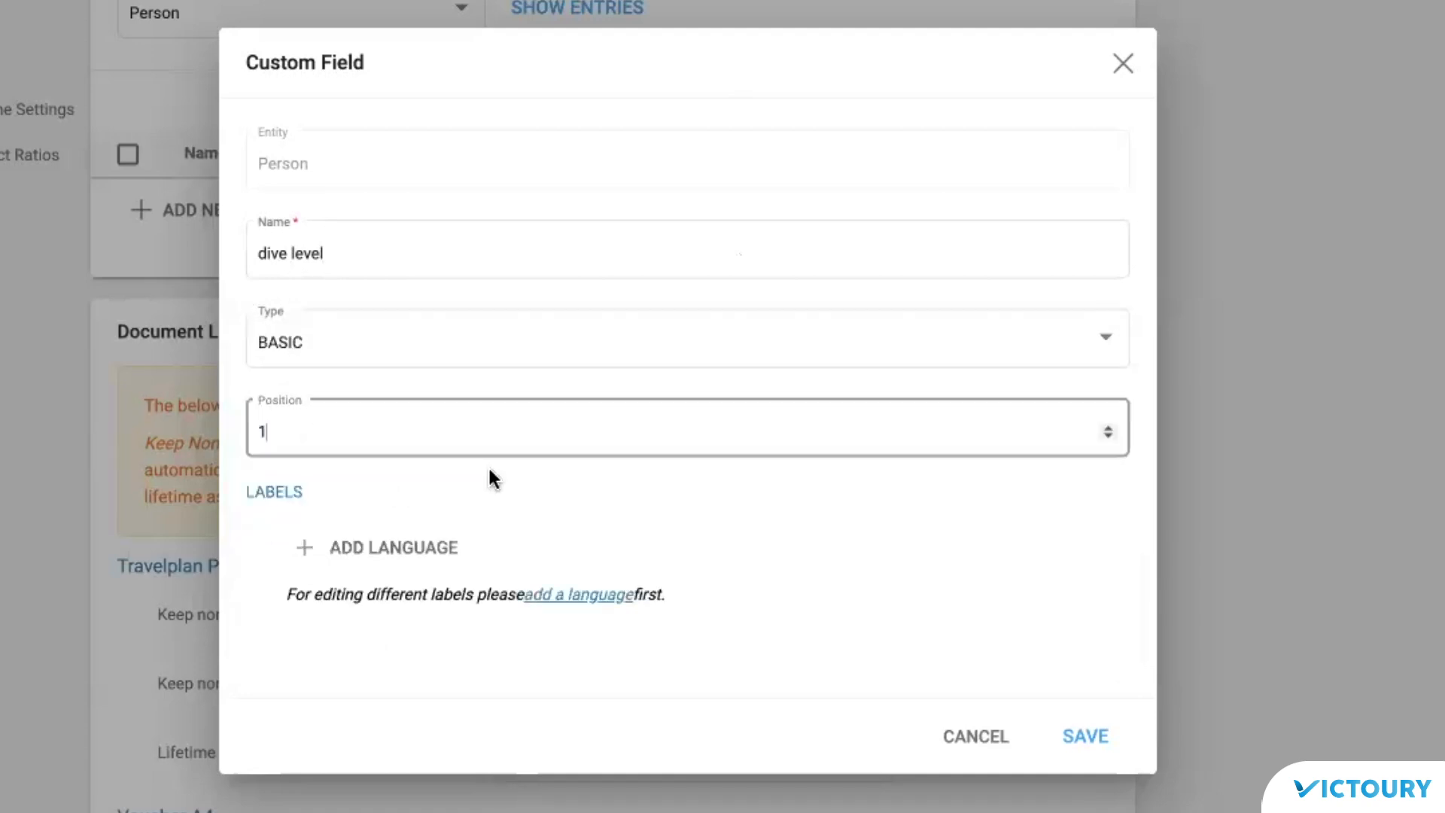
Step: Add English as a label language and save the field
{"action": "left_click", "coordinate": [392, 548]}
{"action": "left_click", "coordinate": [437, 555]}
{"action": "left_click", "coordinate": [450, 599]}
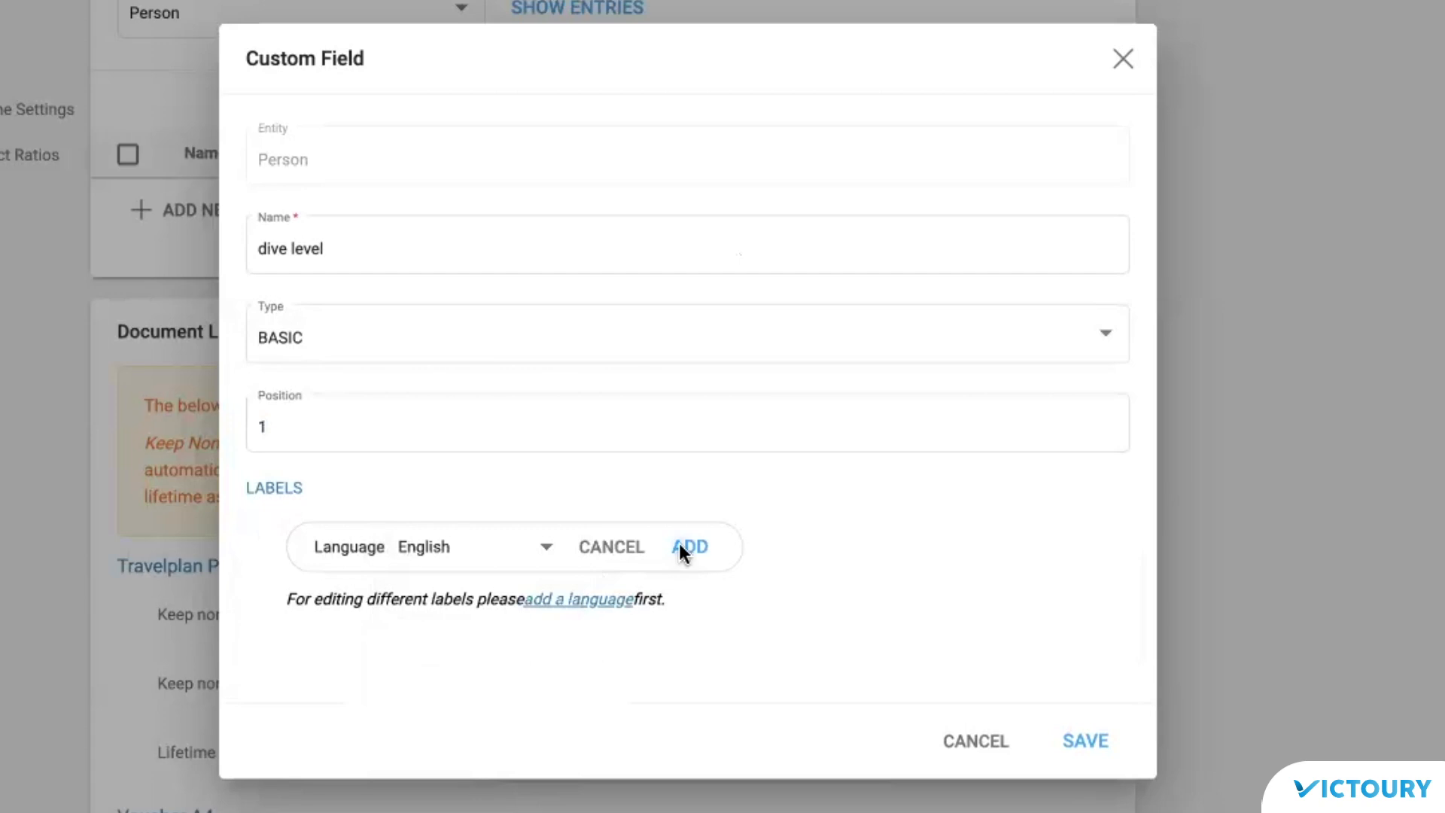
{"action": "left_click", "coordinate": [686, 547]}
{"action": "left_click", "coordinate": [1084, 772]}
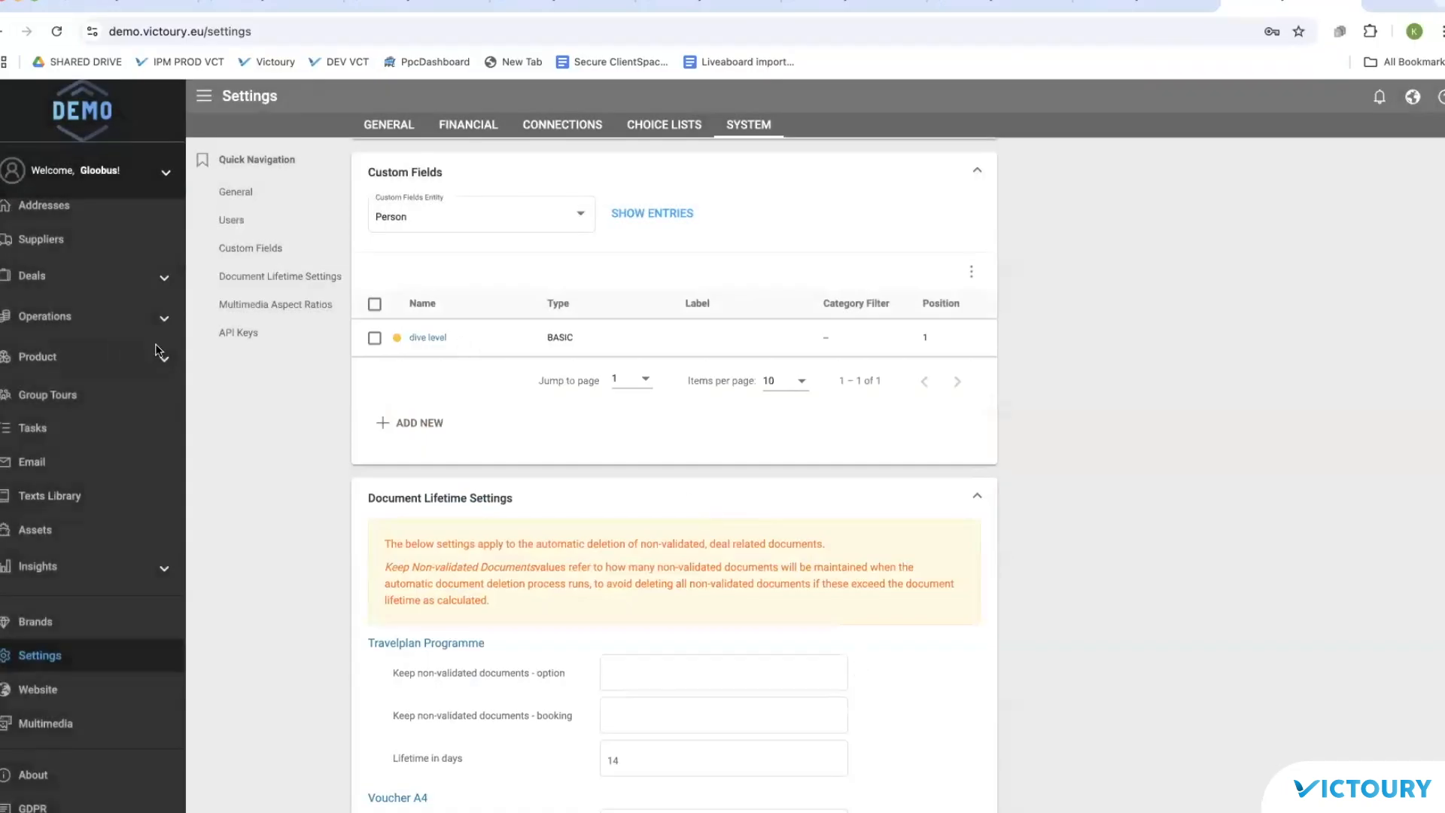
Step: Open the first person's Extra Fields and start editing them
{"action": "scroll", "coordinate": [127, 267], "scroll_direction": "up", "scroll_amount": 3}
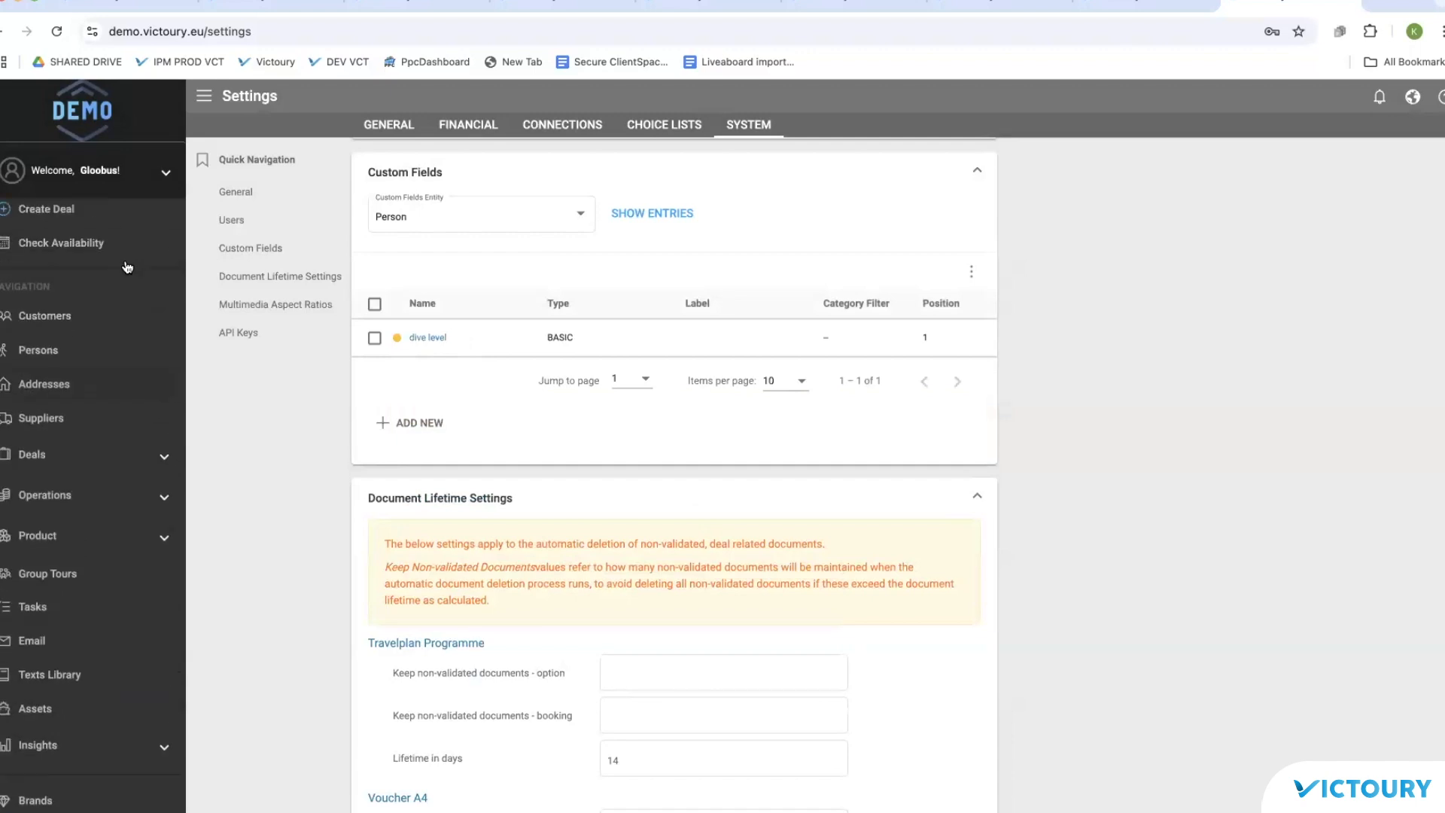
{"action": "left_click", "coordinate": [39, 392]}
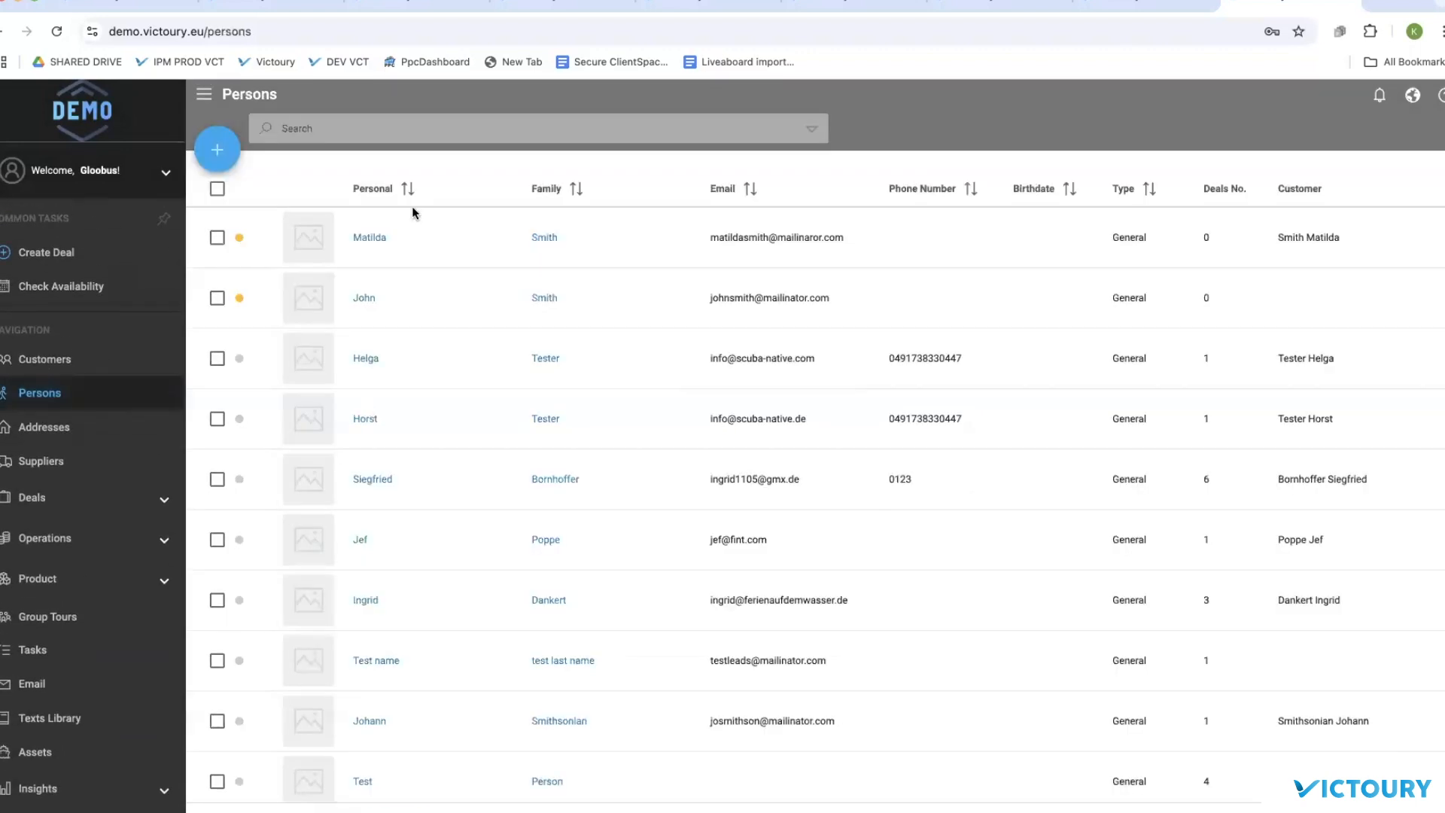
{"action": "left_click", "coordinate": [370, 240]}
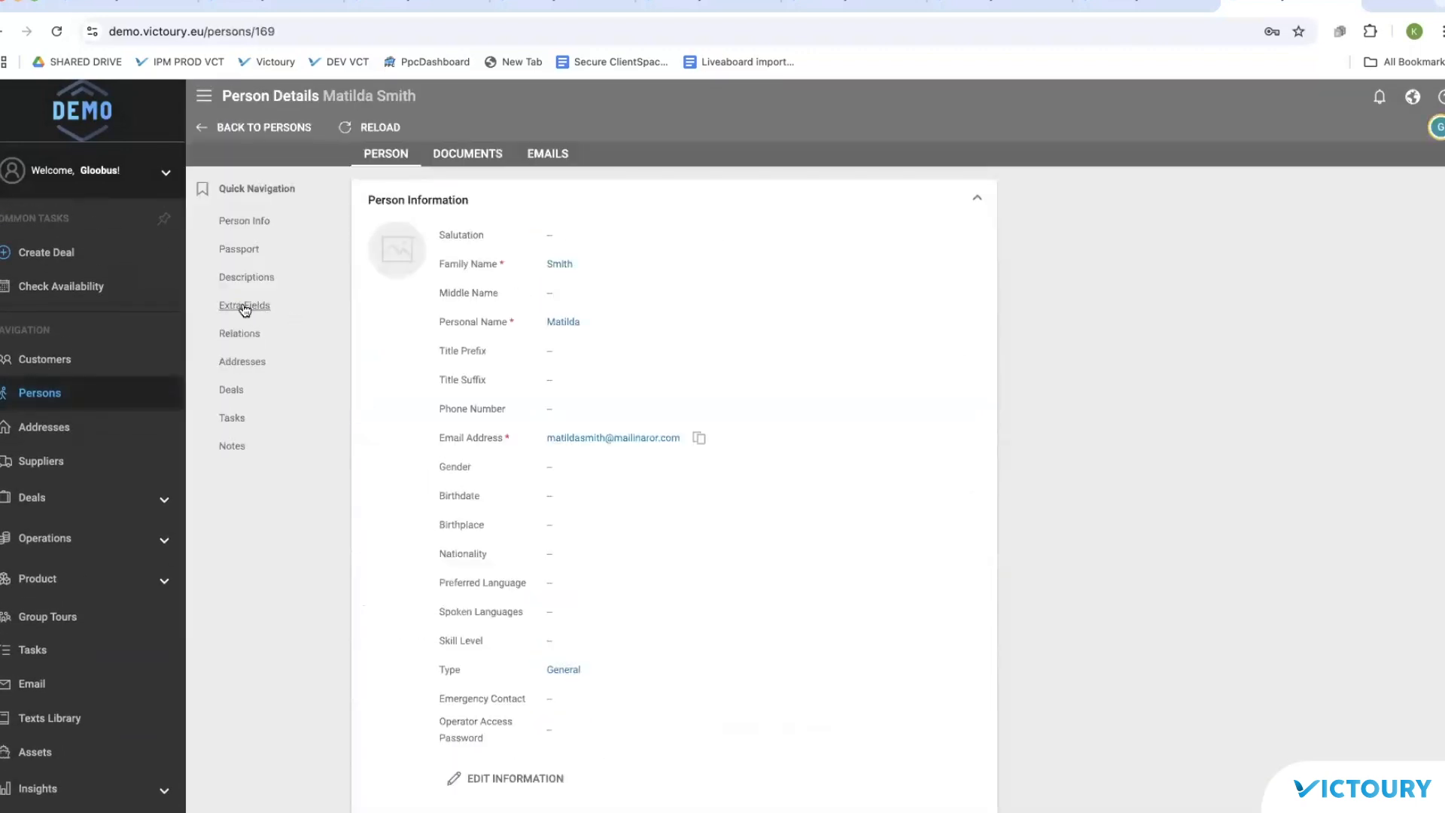
{"action": "left_click", "coordinate": [244, 306]}
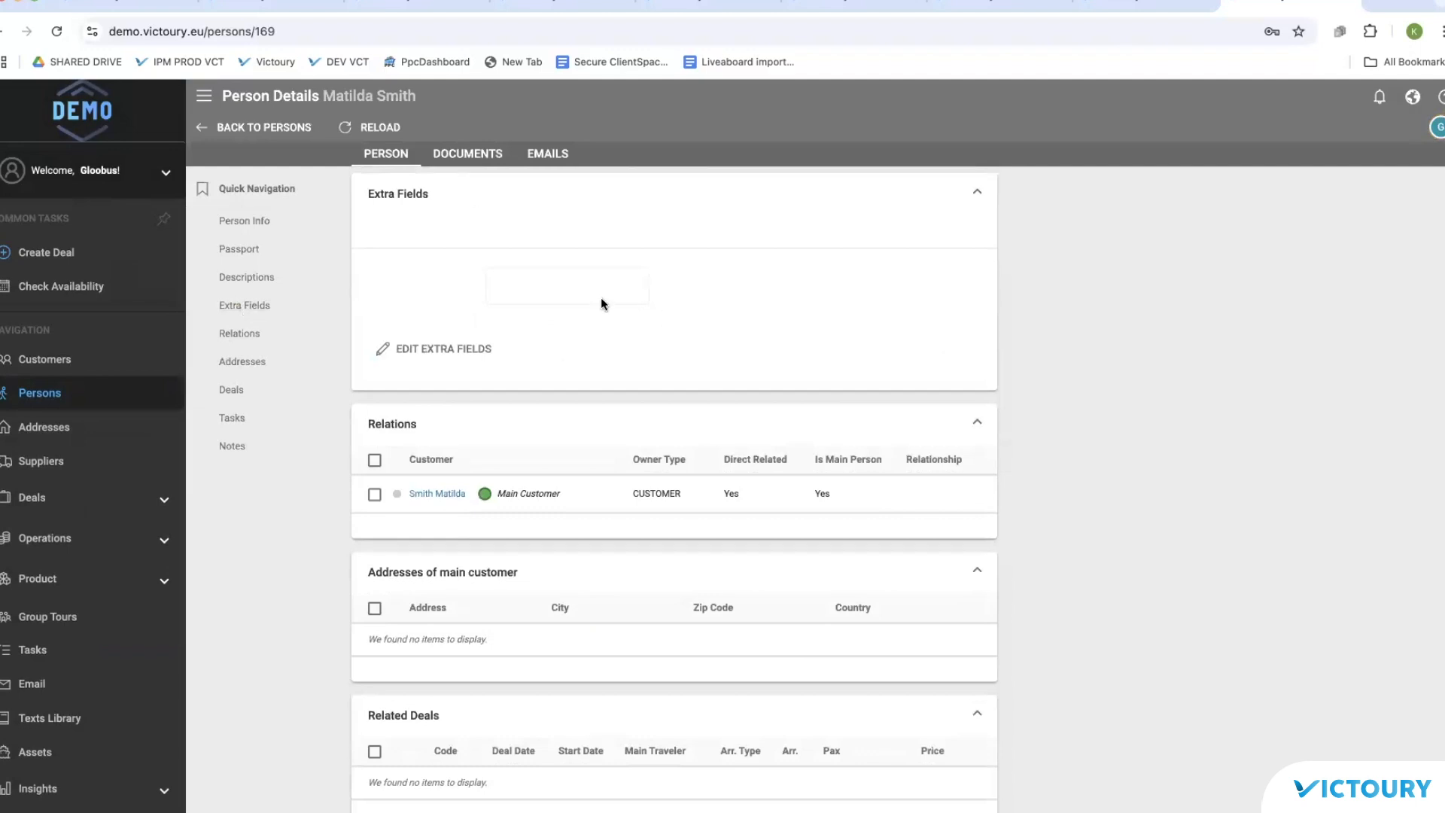
{"action": "left_click", "coordinate": [453, 351]}
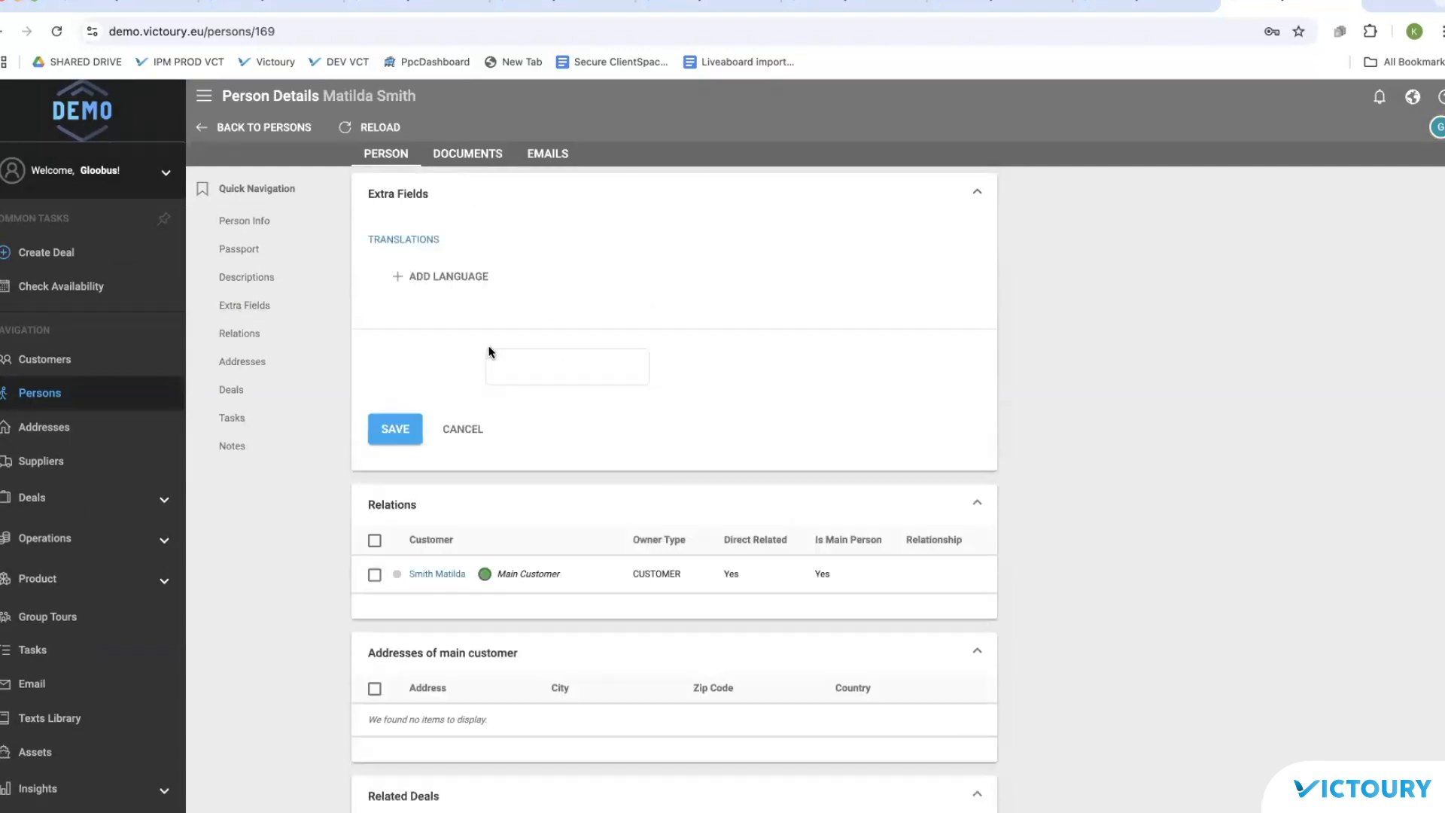
{"action": "scroll", "coordinate": [73, 455], "scroll_direction": "down", "scroll_amount": 3}
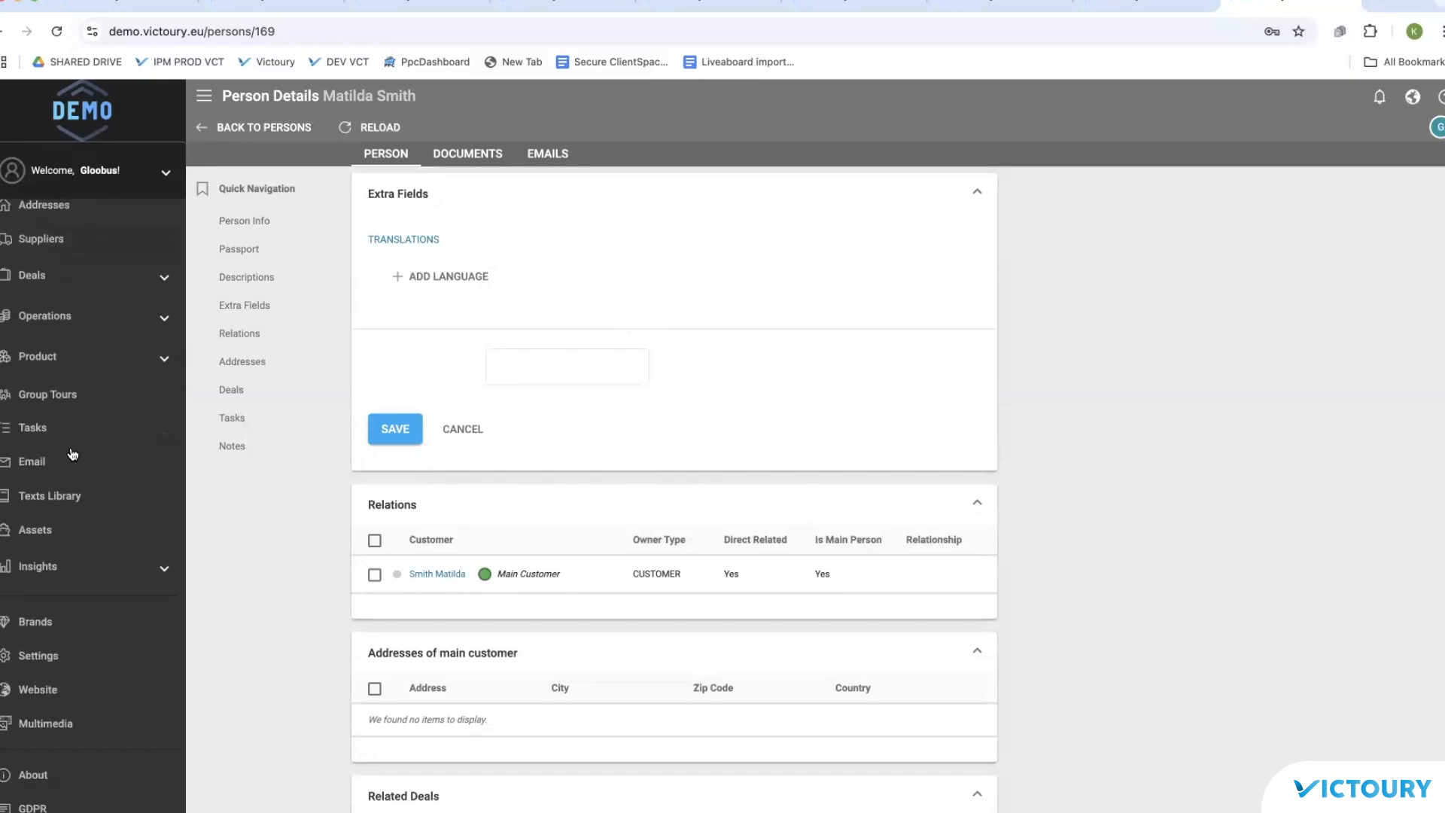
Step: Give the Person custom field 'dive level' the English label 'Dive level' and save it
{"action": "left_click", "coordinate": [48, 658]}
{"action": "left_click", "coordinate": [768, 129]}
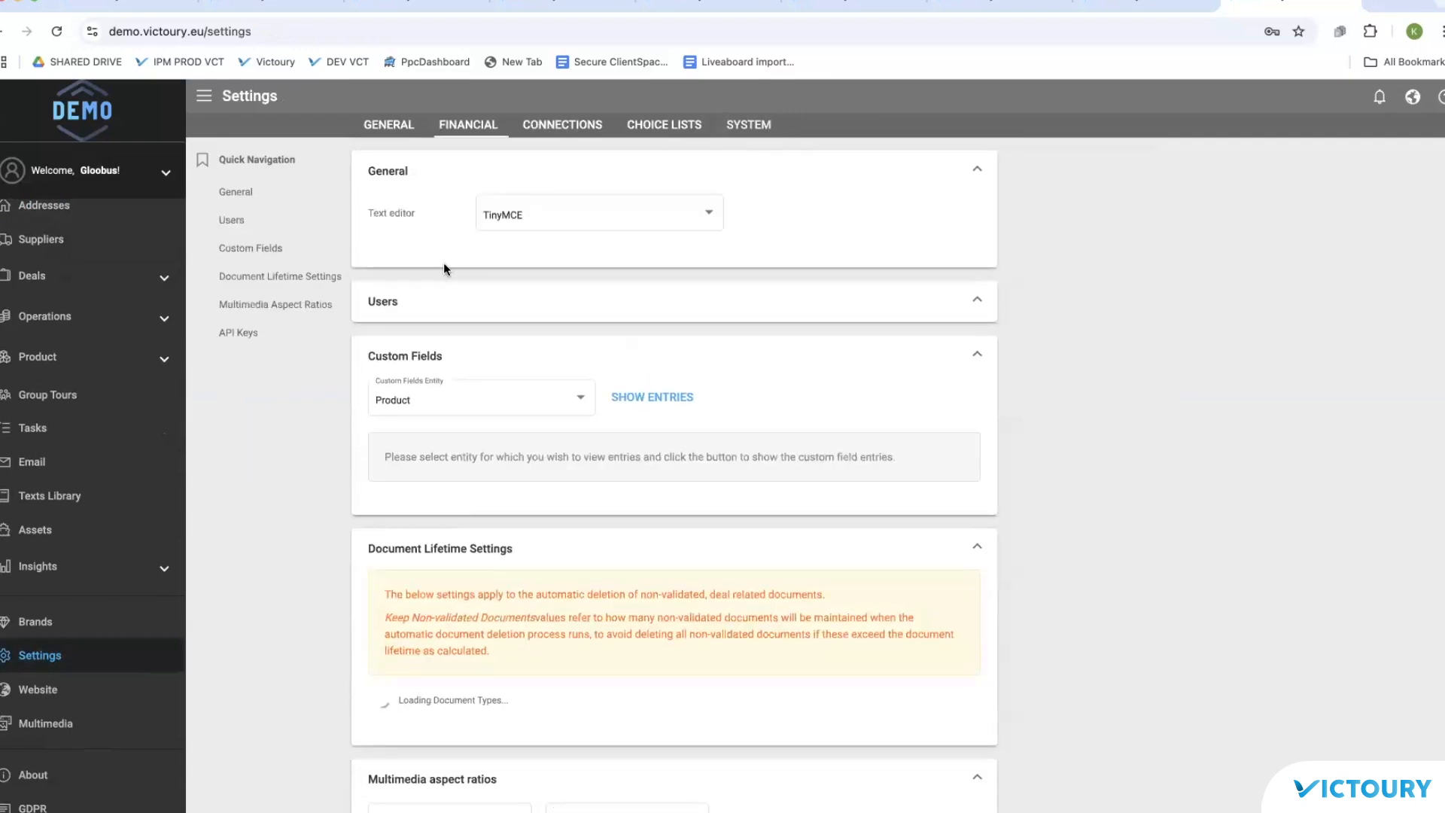
{"action": "left_click", "coordinate": [250, 248]}
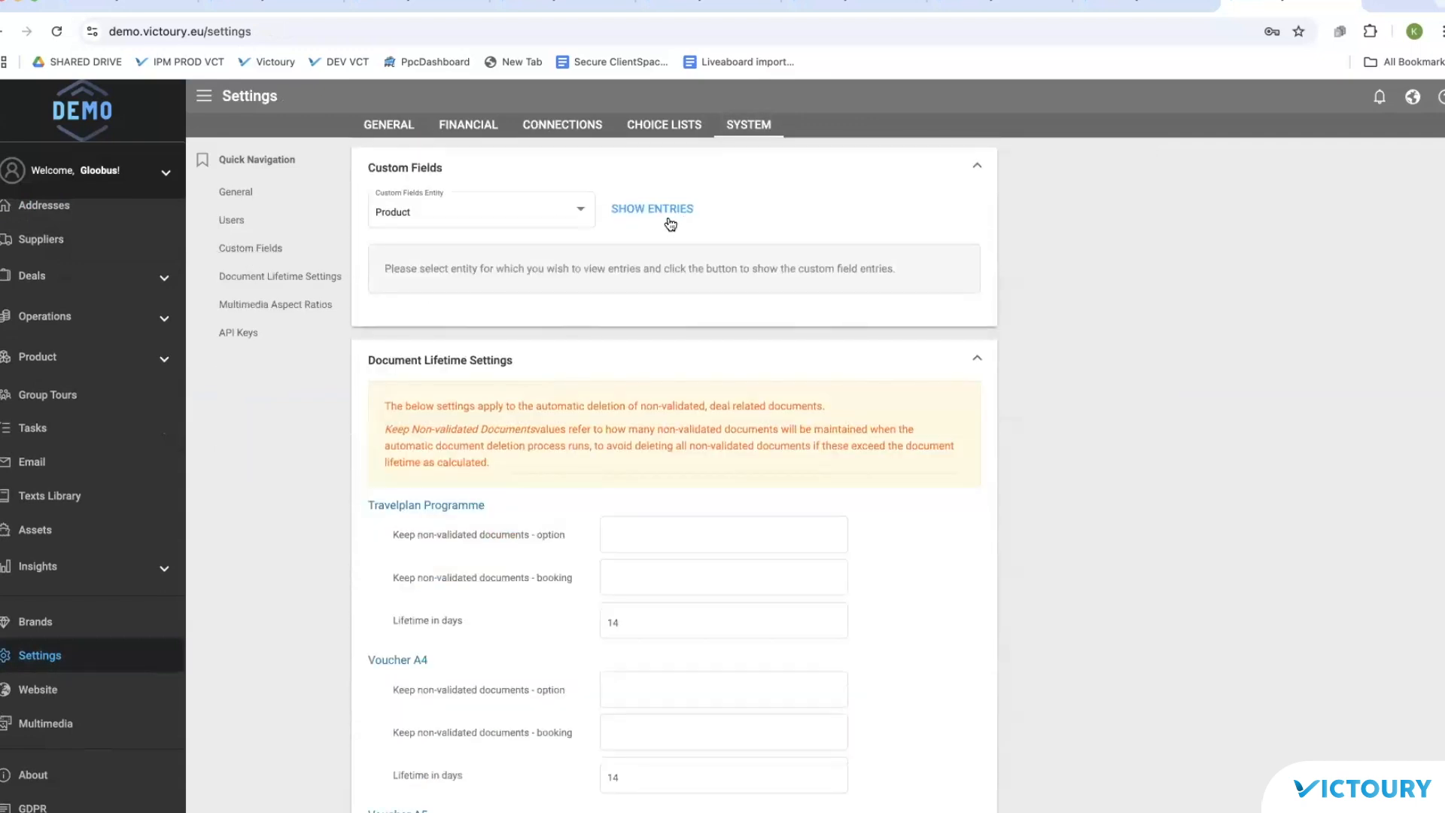
{"action": "left_click", "coordinate": [547, 221]}
{"action": "left_click", "coordinate": [464, 303]}
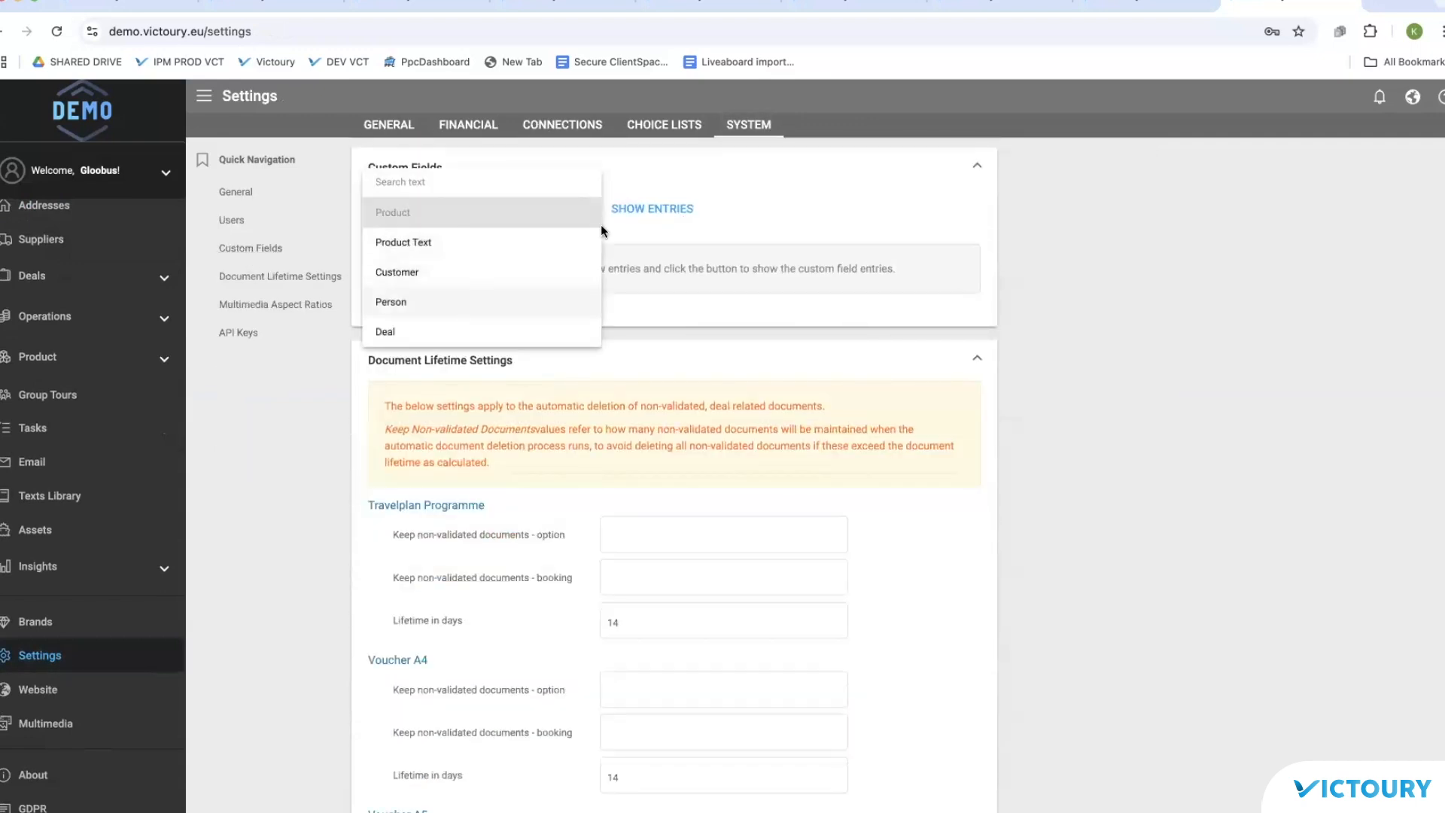
{"action": "left_click", "coordinate": [652, 208]}
{"action": "left_click", "coordinate": [414, 335]}
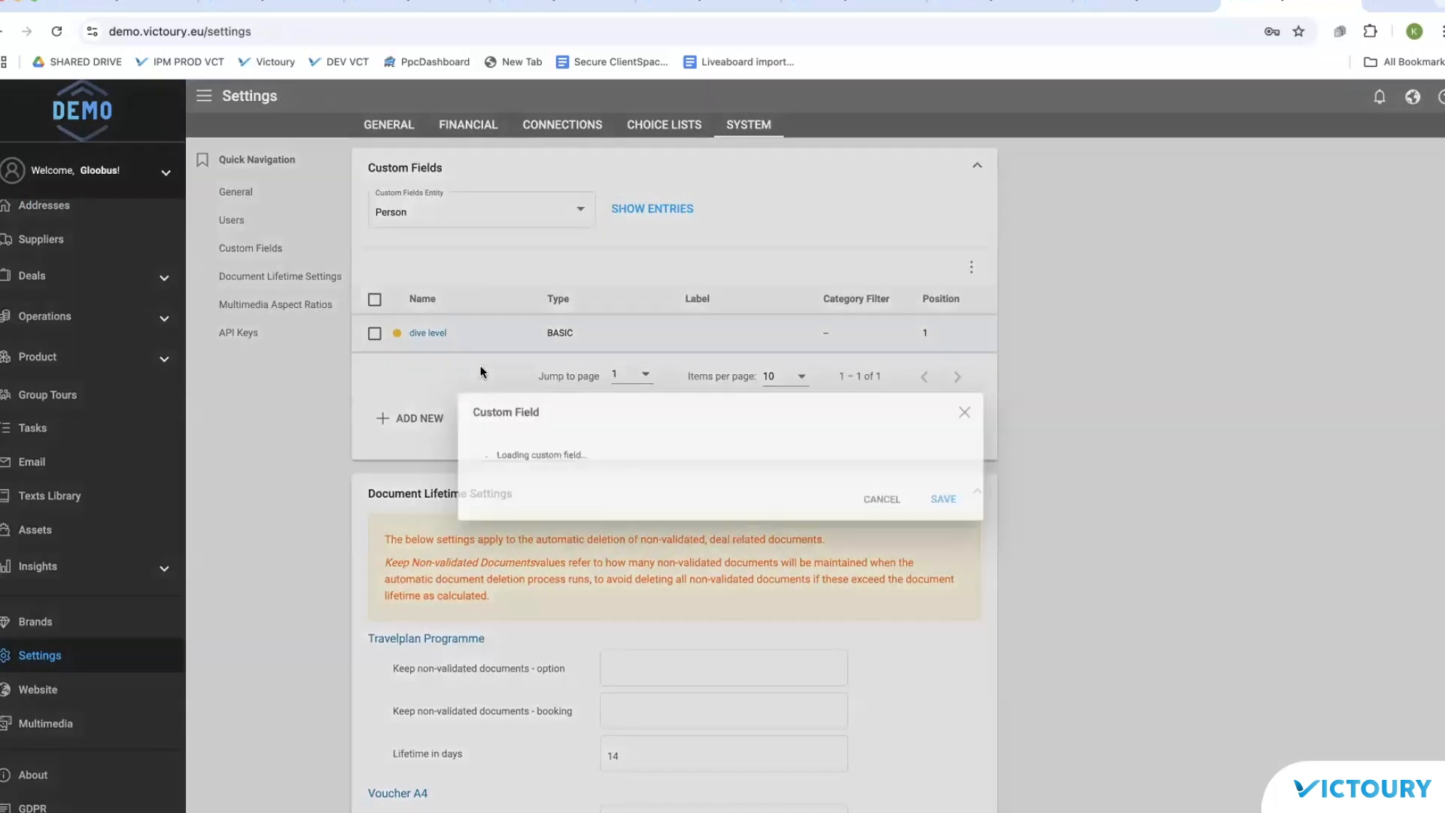
{"action": "left_click", "coordinate": [558, 608]}
{"action": "type", "text": "Dive level"}
{"action": "left_click", "coordinate": [966, 687]}
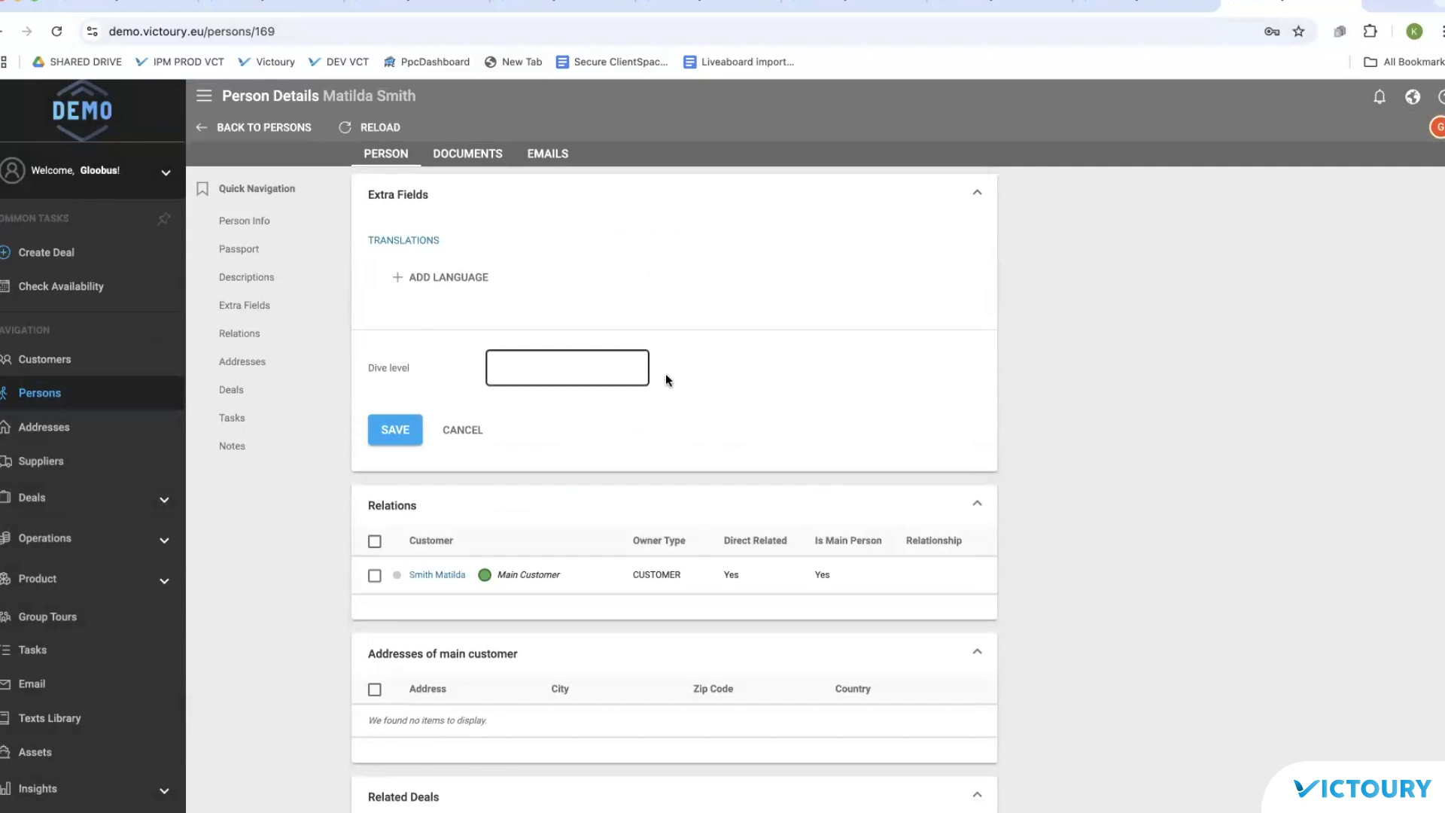
Step: Leave the person's Dive level value empty and return to the Persons list
{"action": "left_click", "coordinate": [523, 368]}
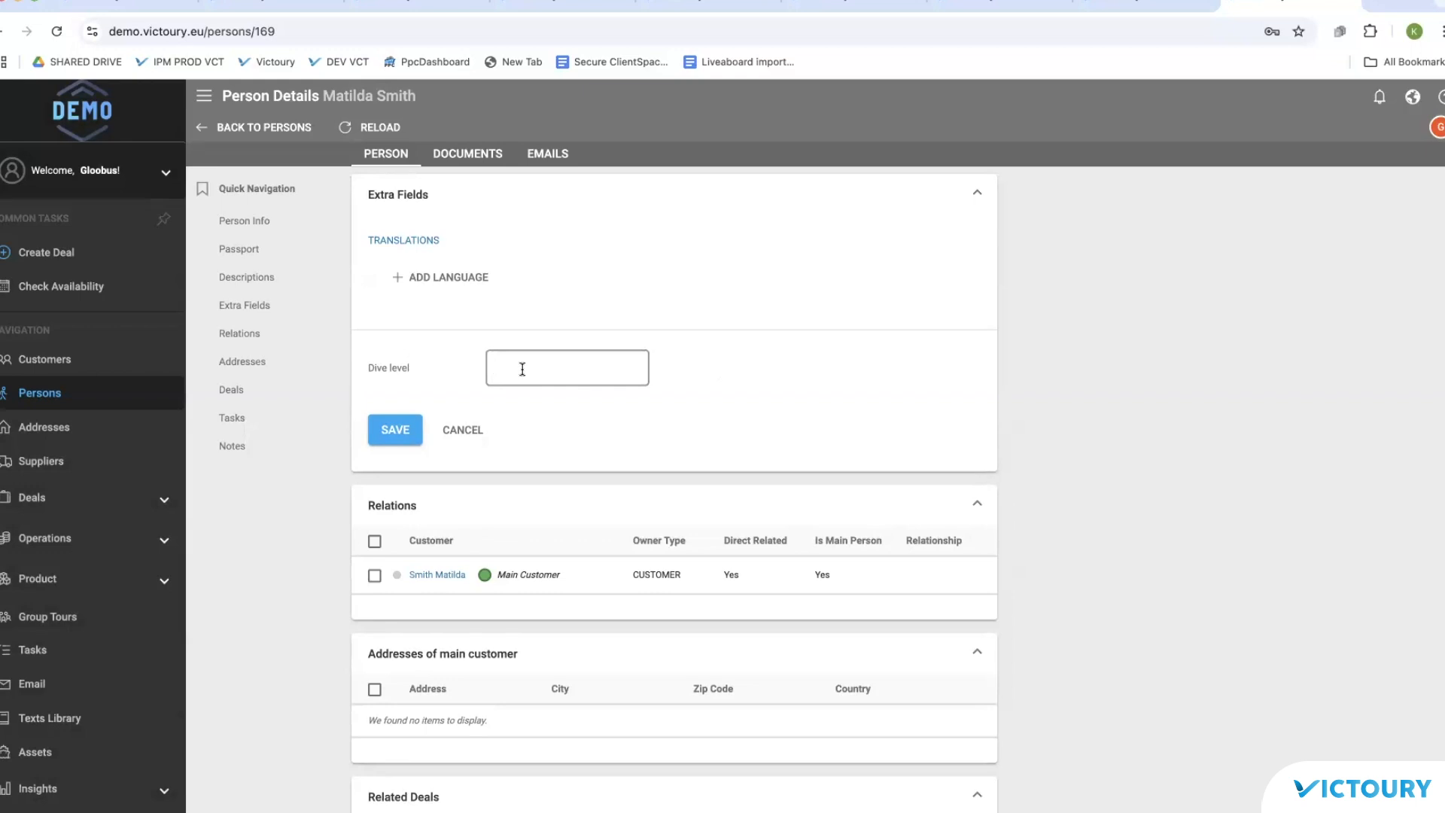
{"action": "scroll", "coordinate": [522, 368], "scroll_direction": "up", "scroll_amount": 10}
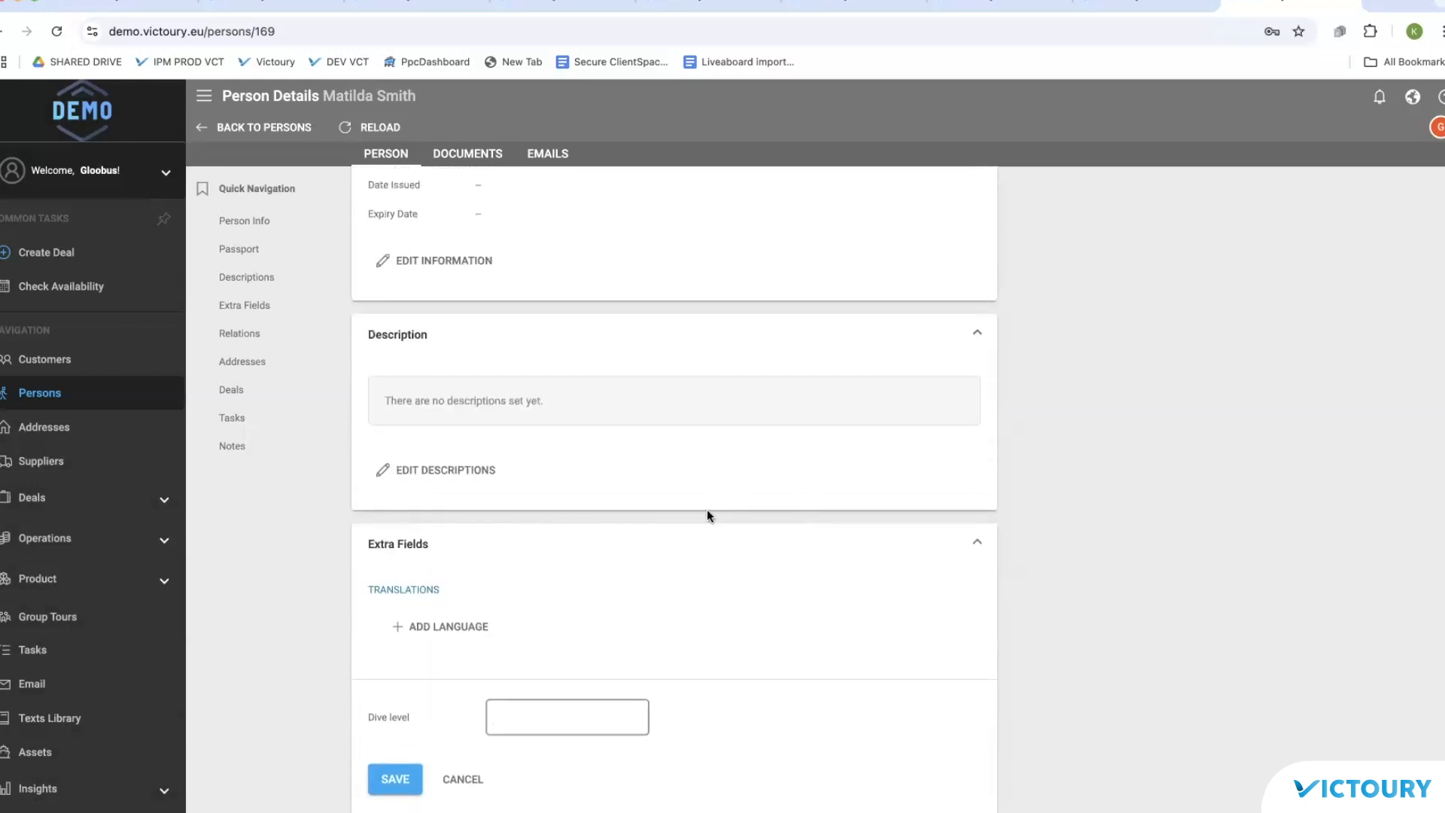
{"action": "scroll", "coordinate": [706, 515], "scroll_direction": "up", "scroll_amount": 5}
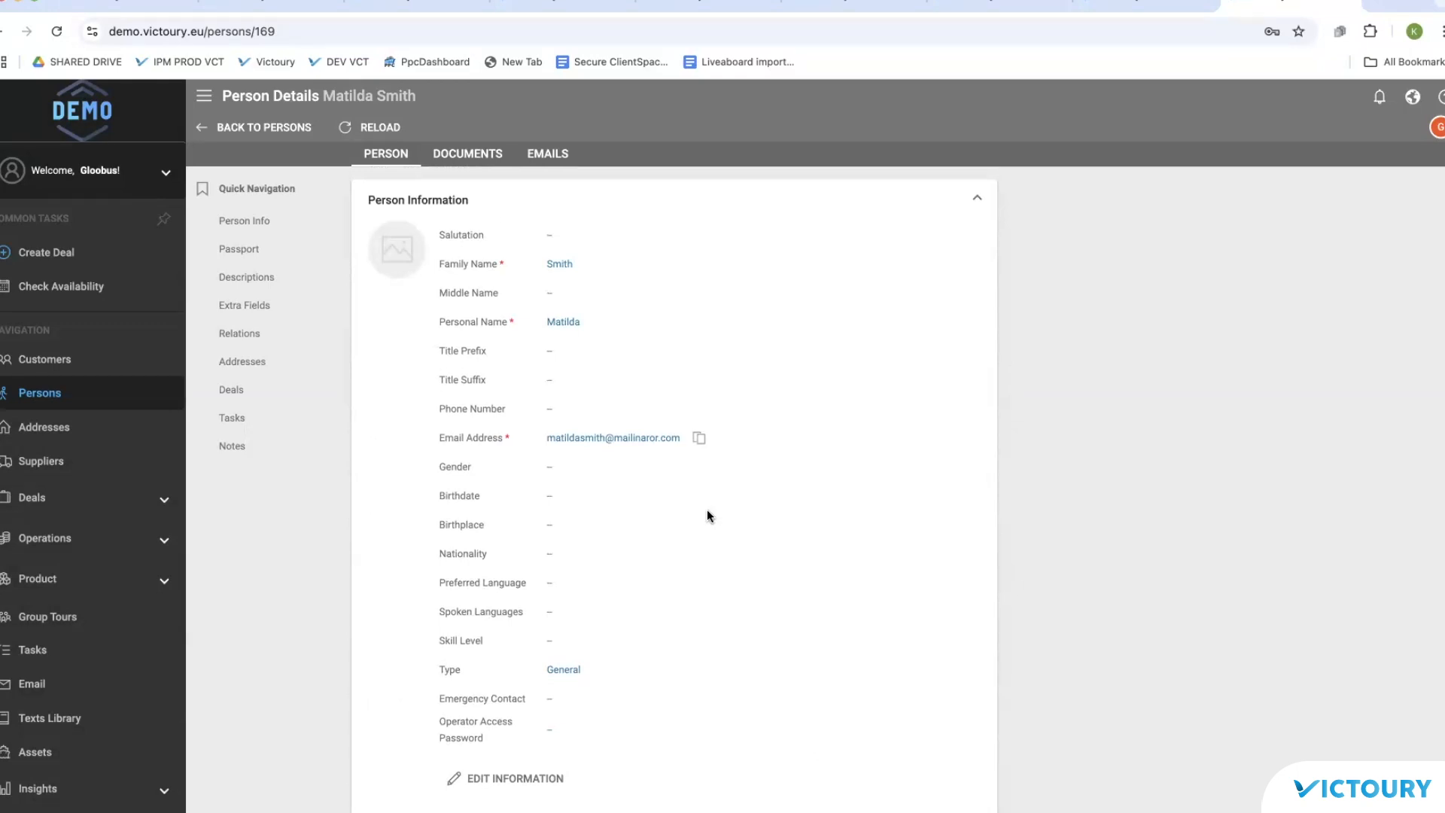
{"action": "left_click", "coordinate": [34, 392]}
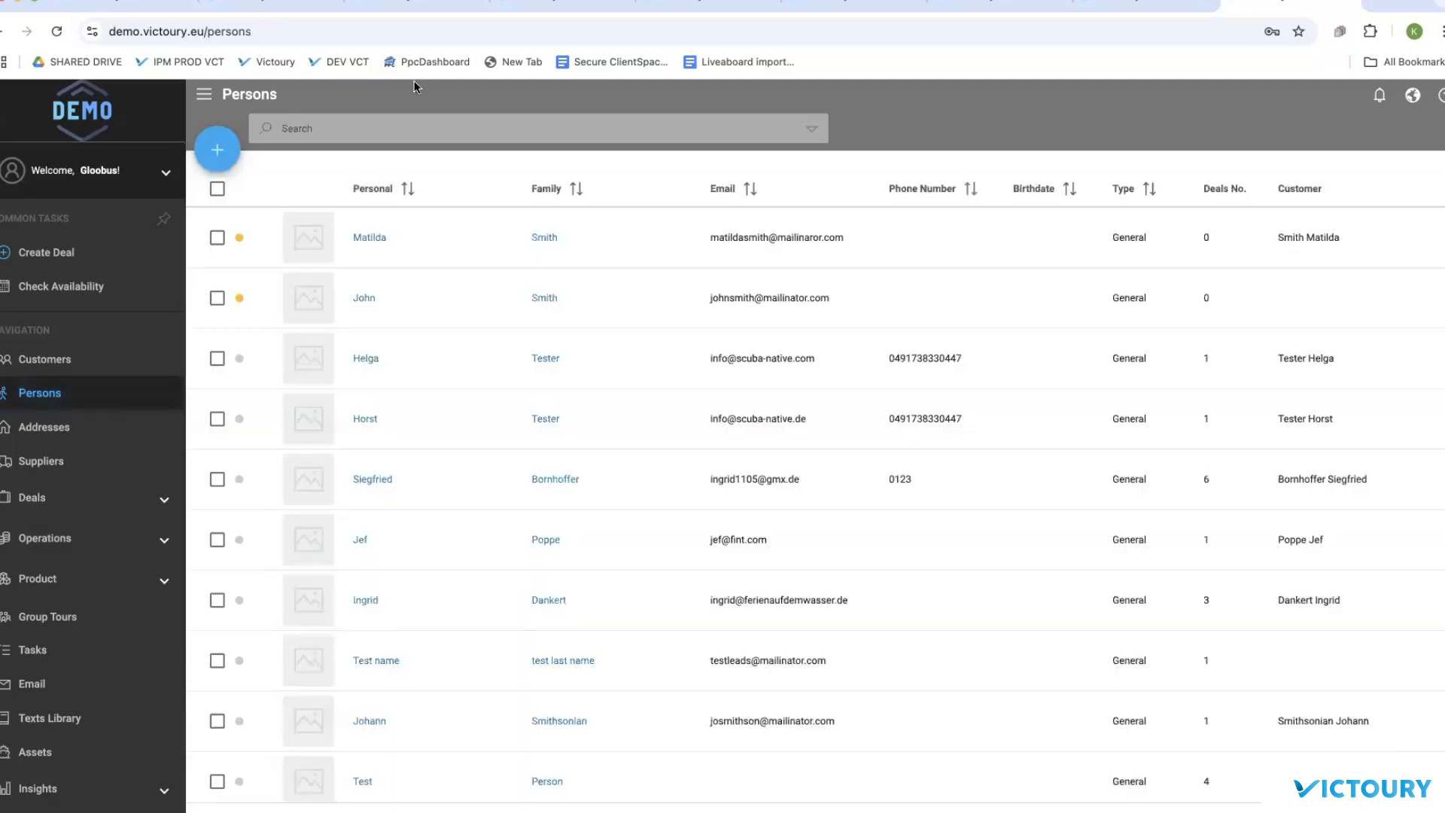
Step: Review the first person's Relations on their details page, then show the Suppliers list
{"action": "left_click", "coordinate": [813, 130]}
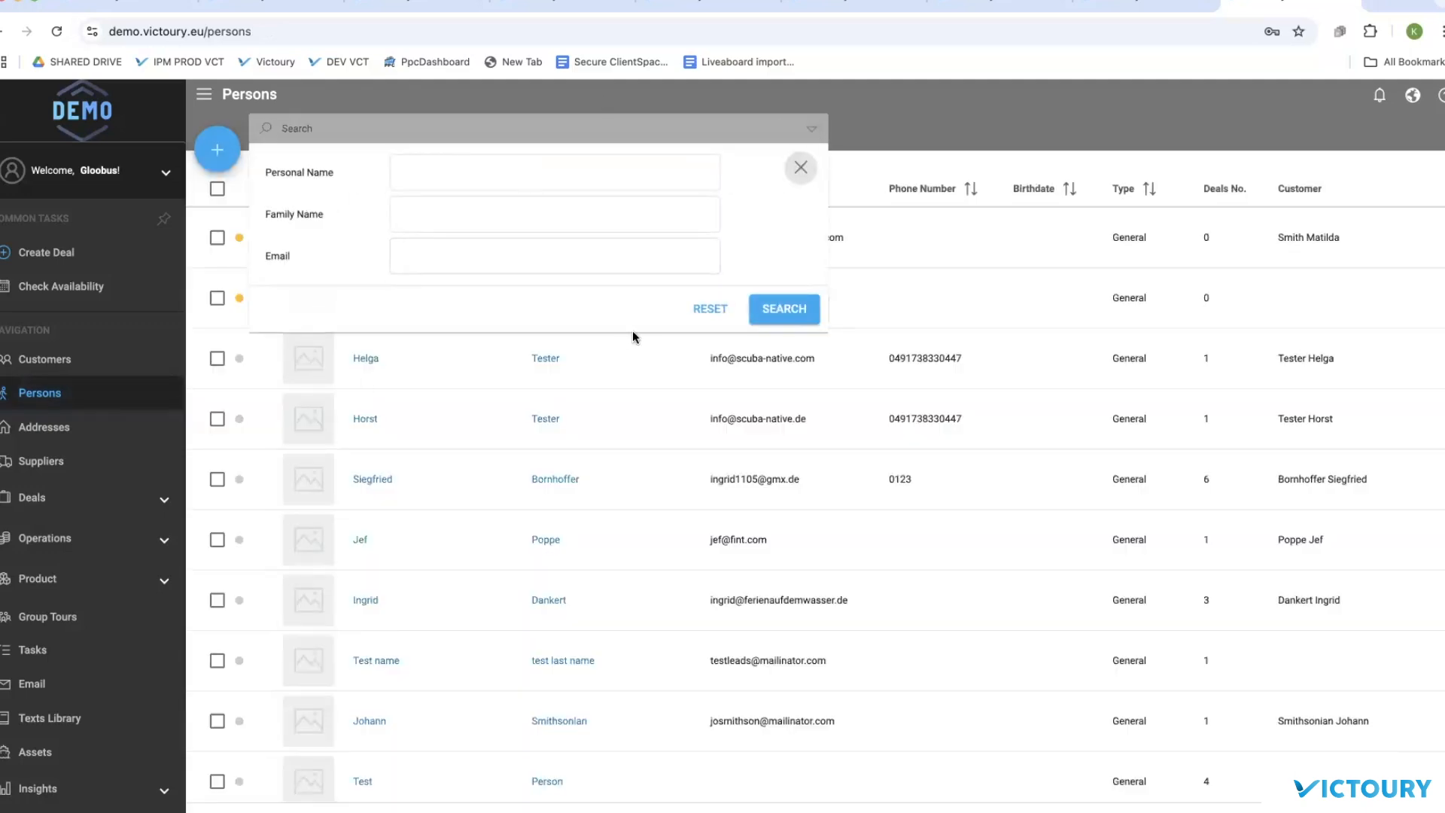
{"action": "left_click", "coordinate": [910, 127]}
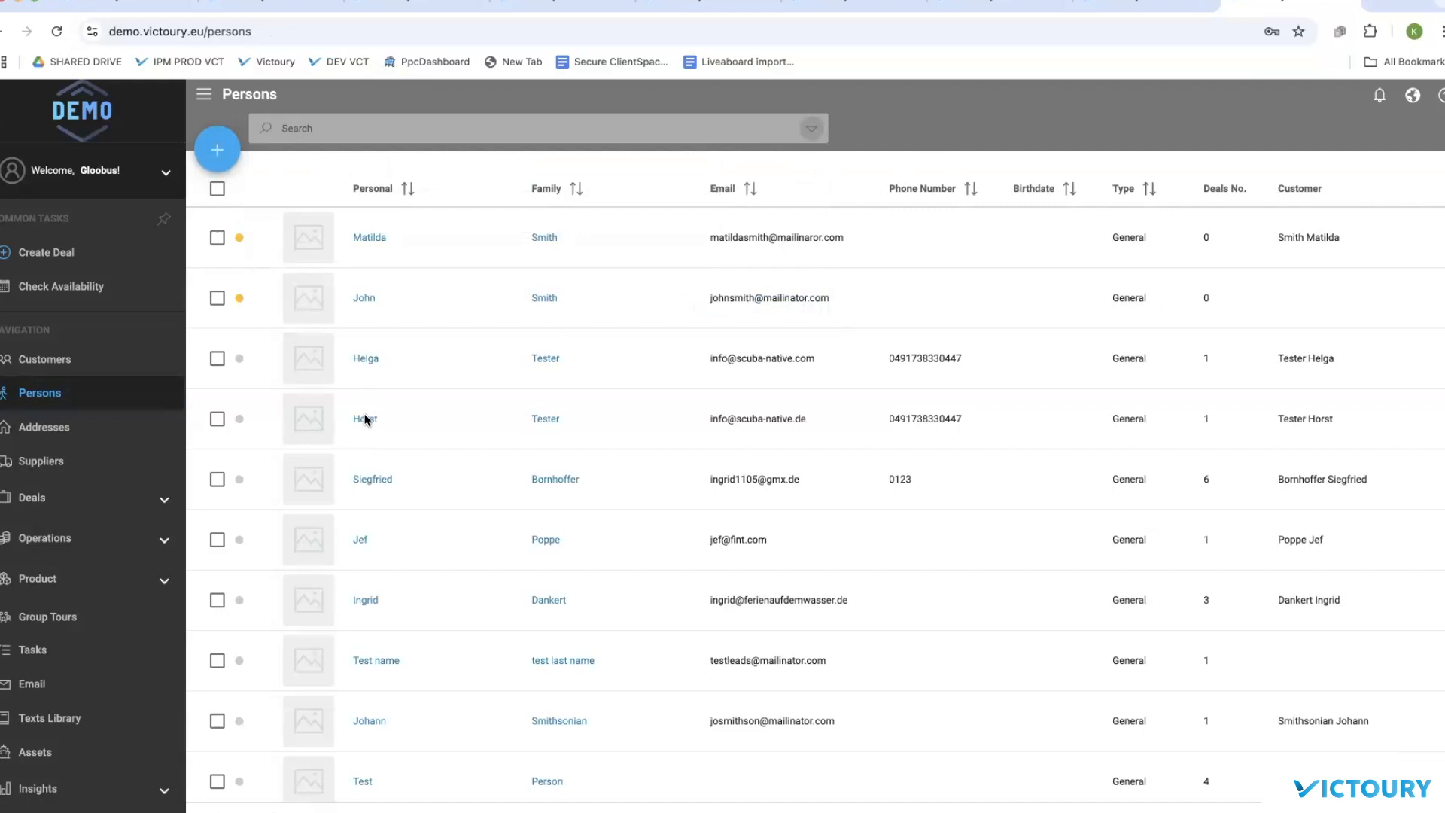
{"action": "left_click", "coordinate": [364, 240]}
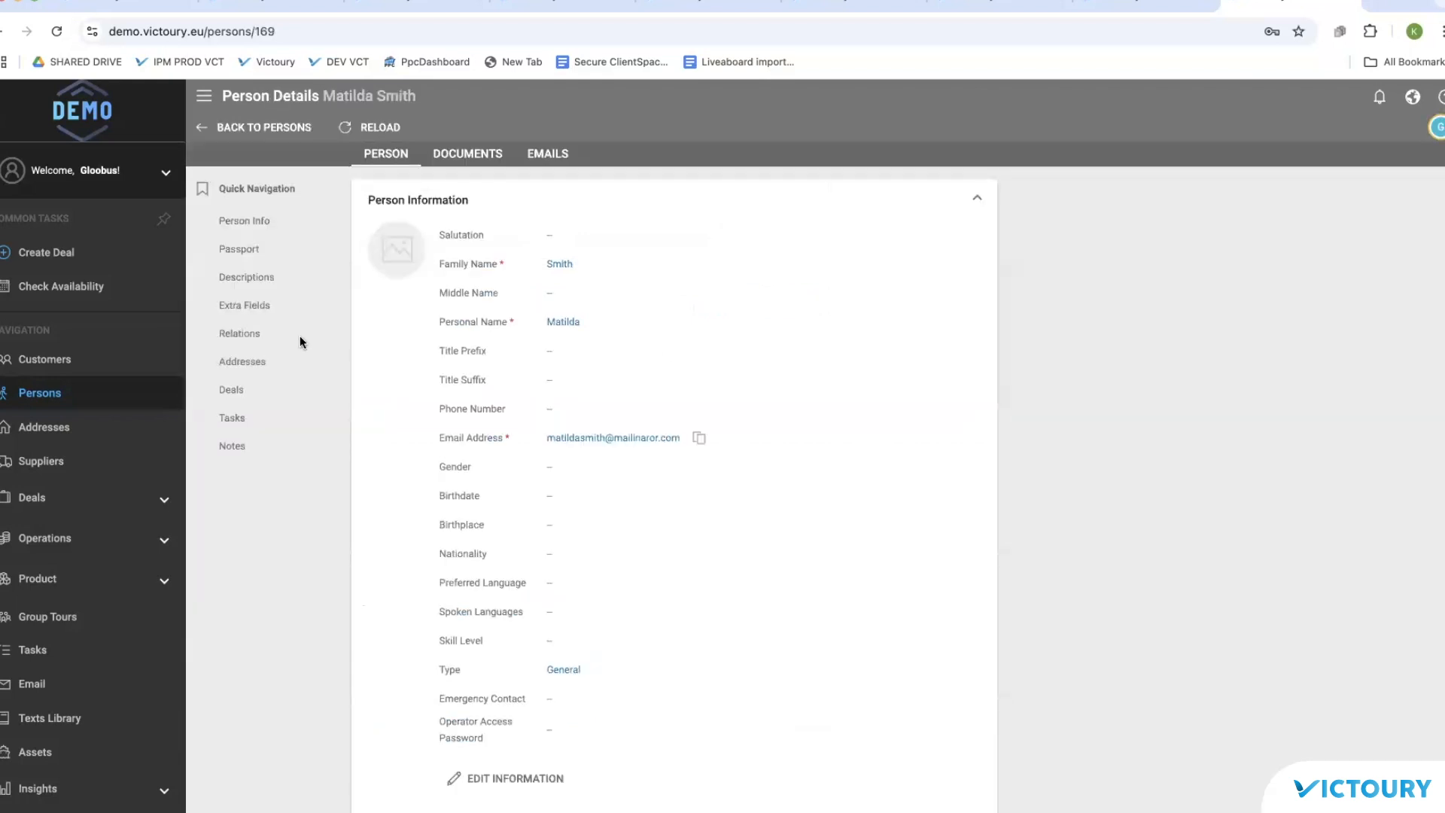
{"action": "left_click", "coordinate": [242, 338]}
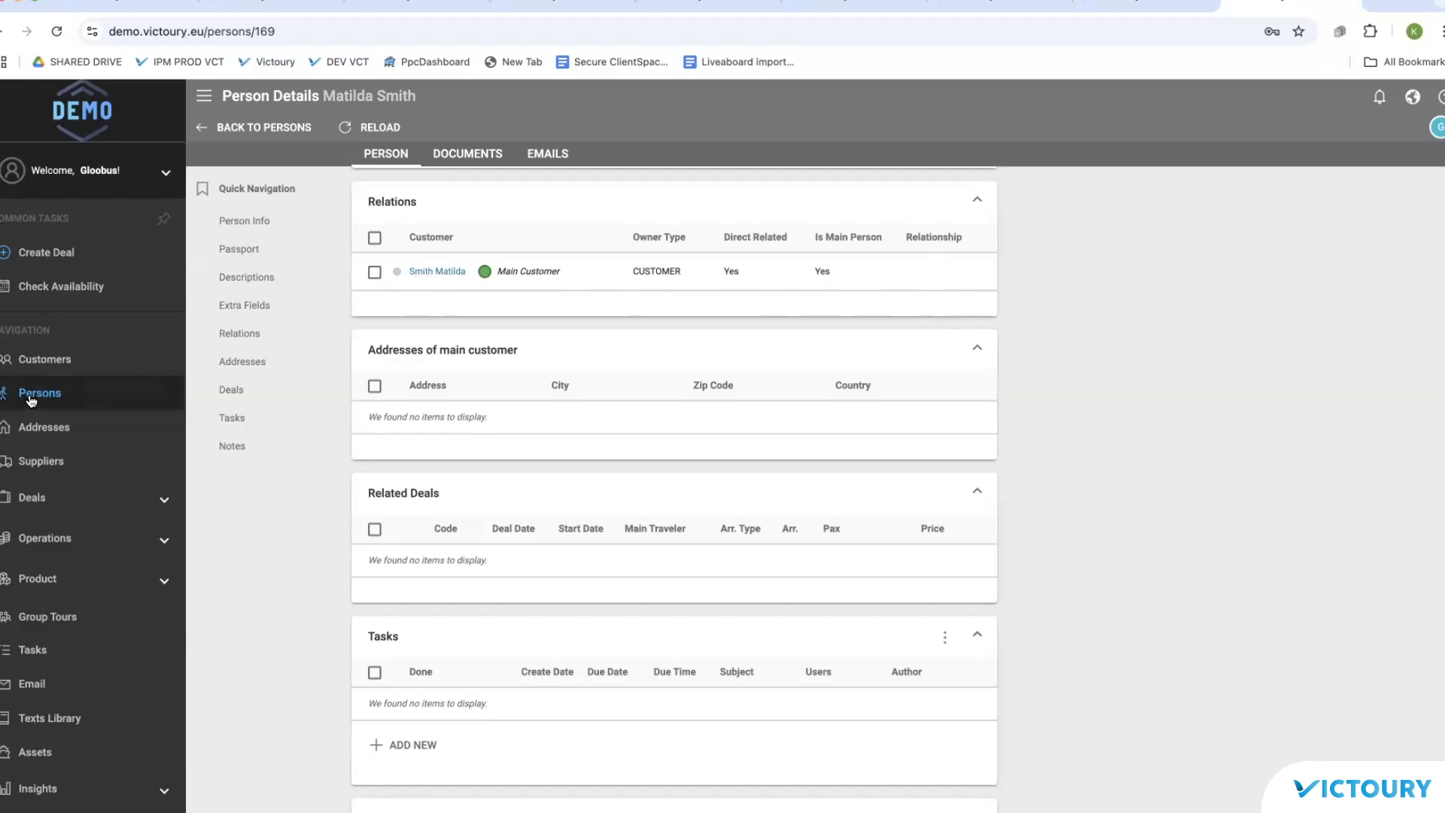
{"action": "left_click", "coordinate": [47, 460]}
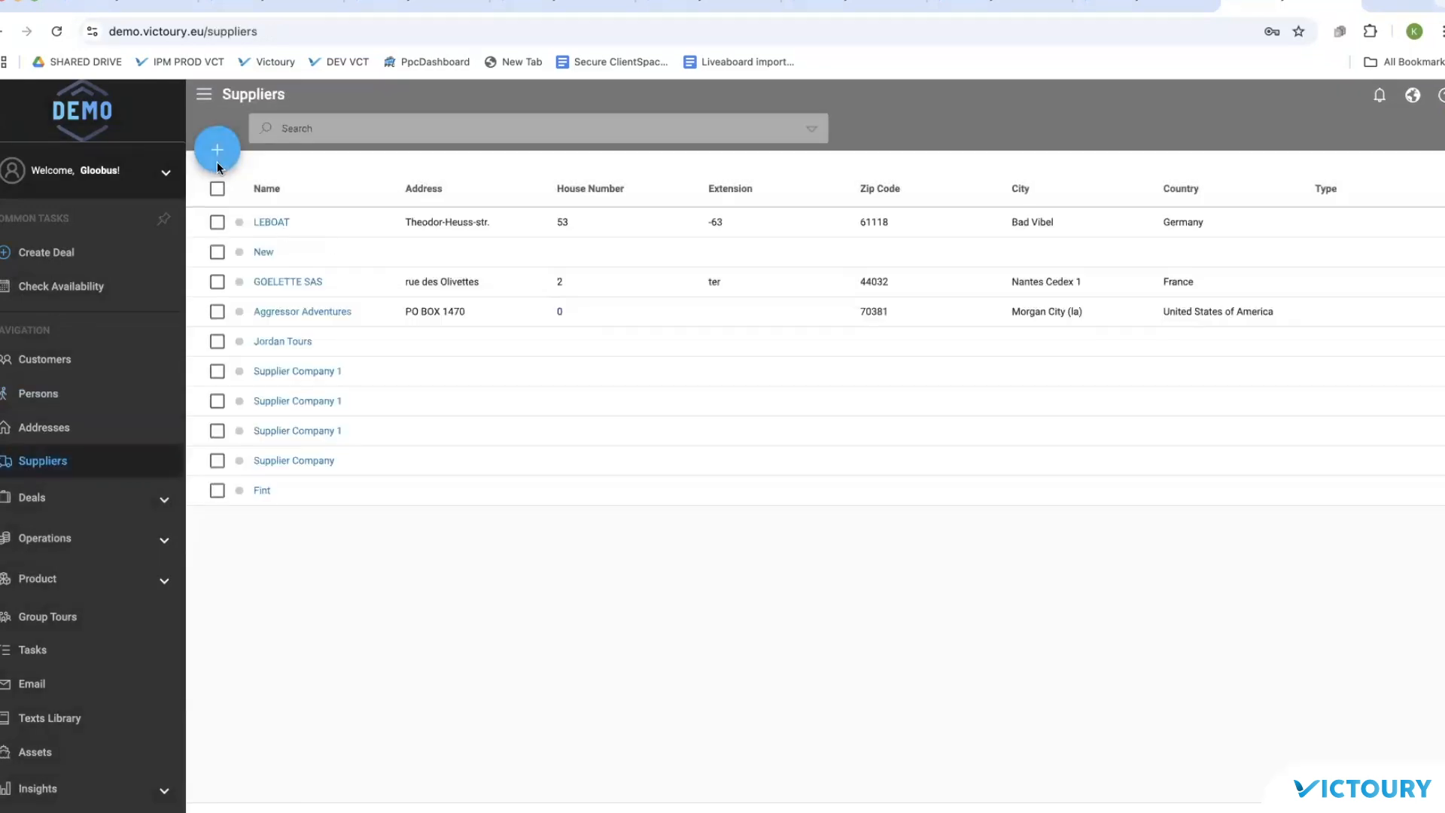
Step: Add a new supplier with Company Name 1 'Supplier' and Company Name 2 'Company', and save it
{"action": "left_click", "coordinate": [216, 150]}
{"action": "left_click", "coordinate": [718, 276]}
{"action": "type", "text": "Supplier"}
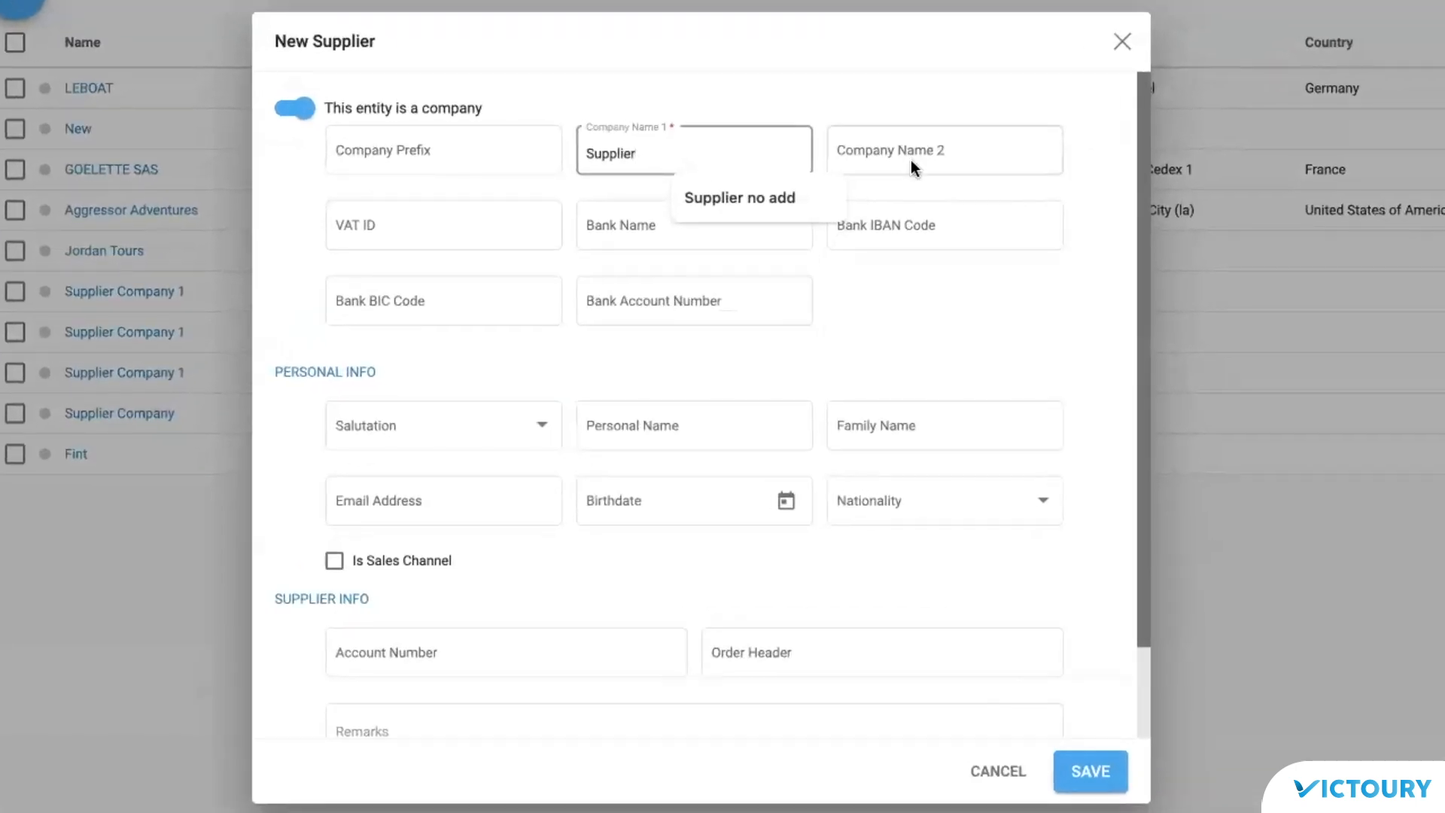
{"action": "left_click", "coordinate": [912, 158]}
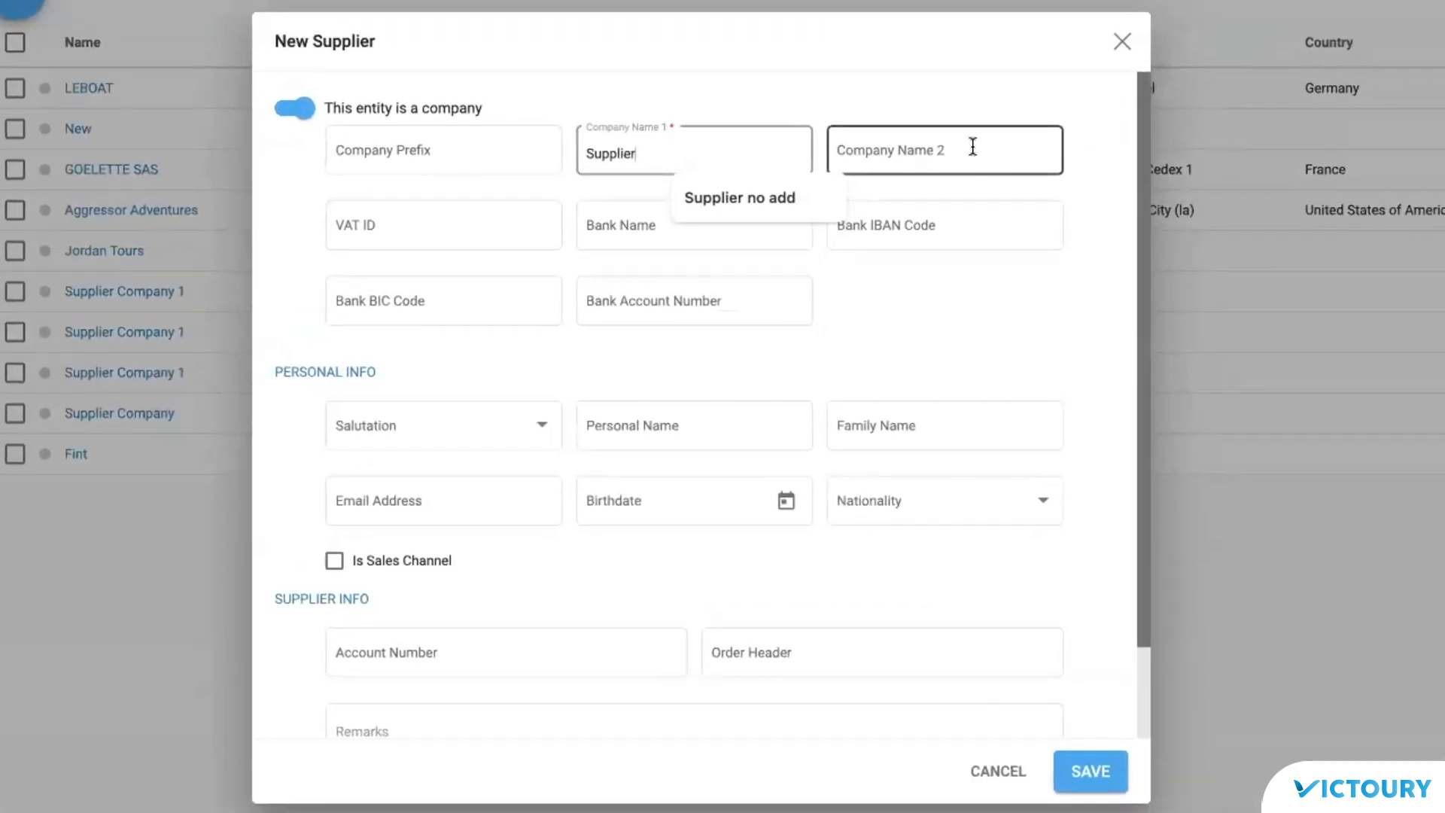
{"action": "type", "text": "Company"}
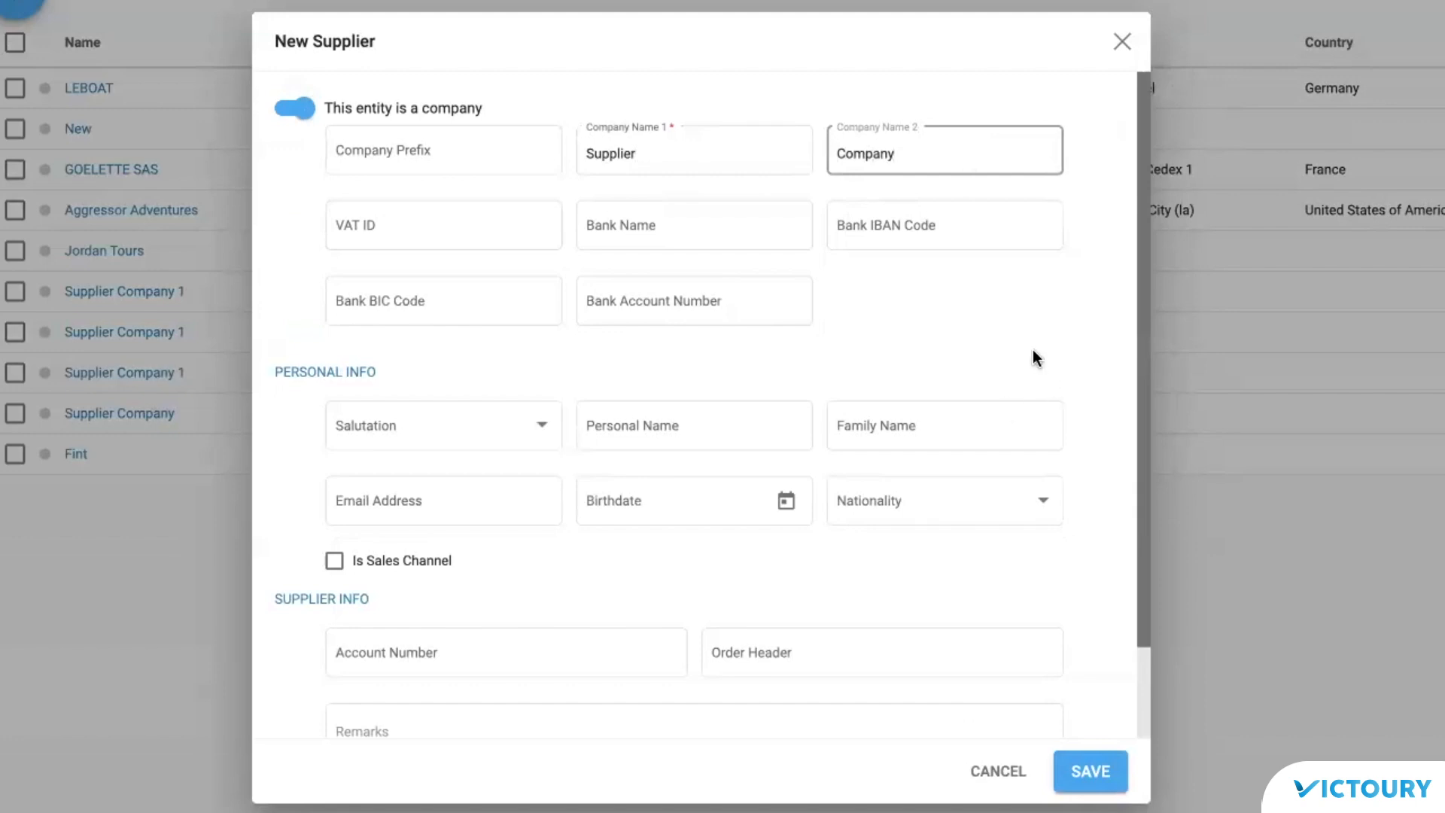
{"action": "scroll", "coordinate": [1001, 323], "scroll_direction": "down", "scroll_amount": 2}
{"action": "left_click", "coordinate": [1095, 779]}
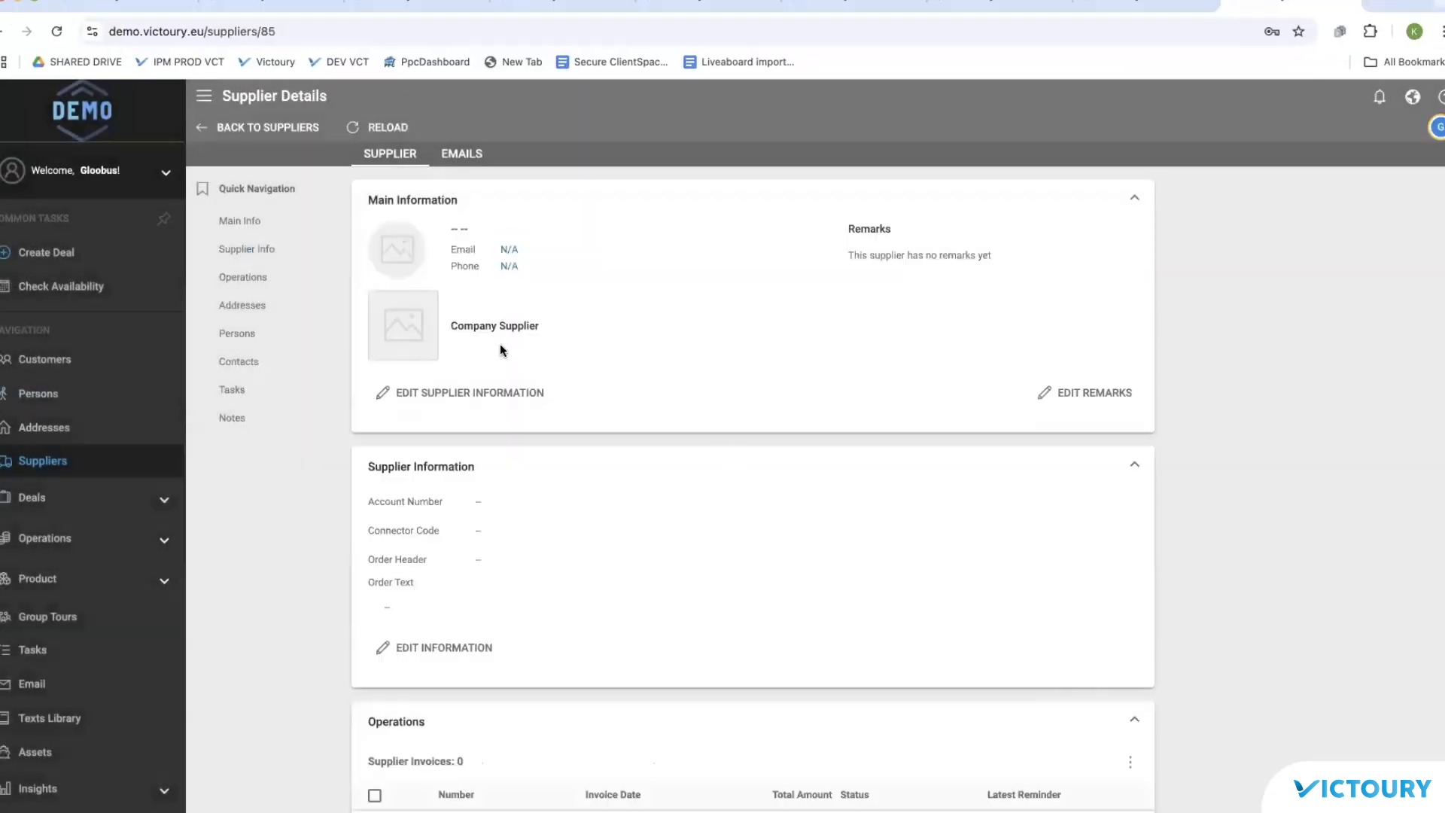
Step: Edit the supplier's main person to fill in family name, personal name and e-mail address
{"action": "left_click", "coordinate": [234, 334]}
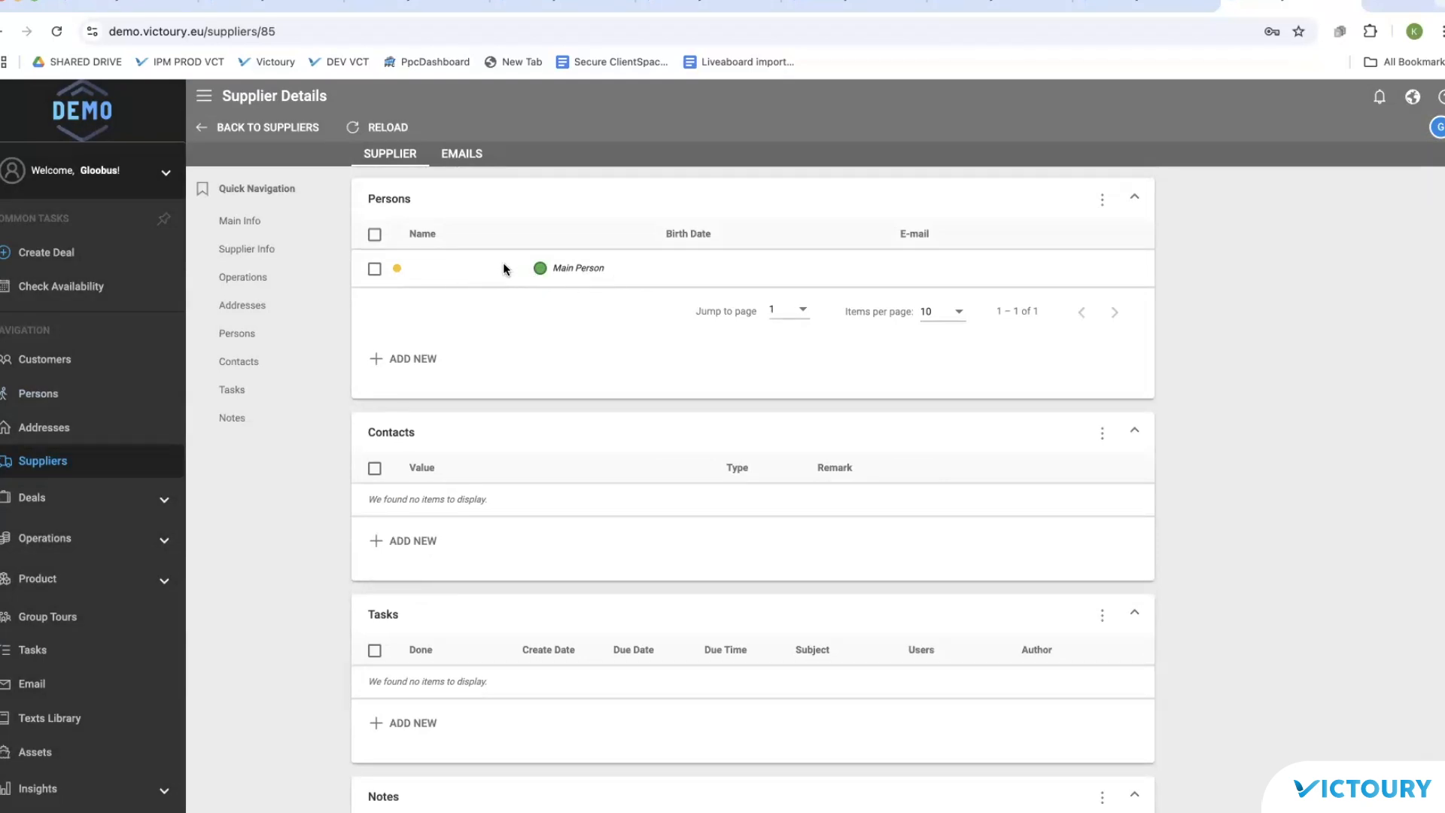
{"action": "left_click", "coordinate": [375, 269]}
{"action": "left_click", "coordinate": [1112, 243]}
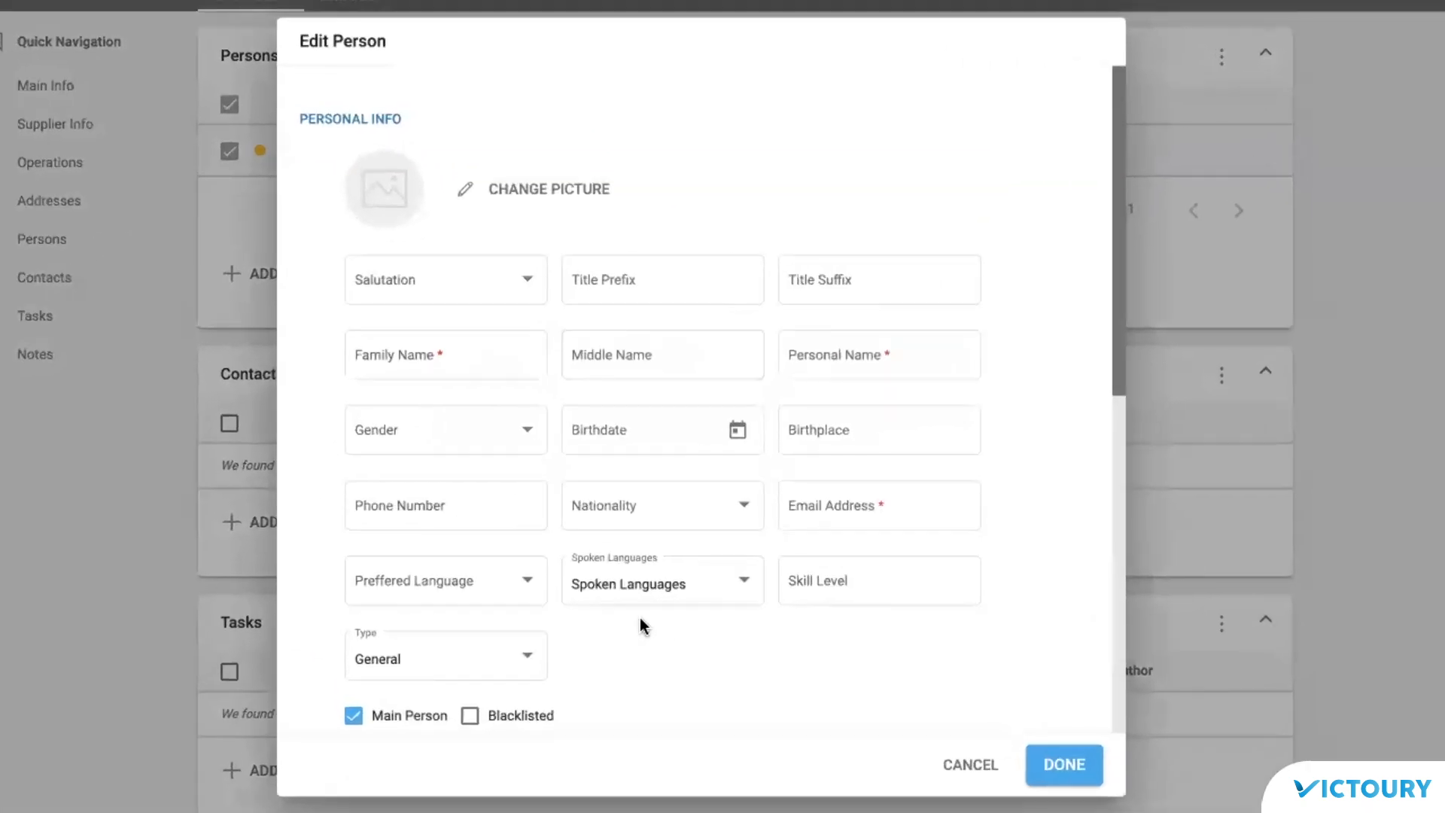
{"action": "left_click", "coordinate": [487, 382]}
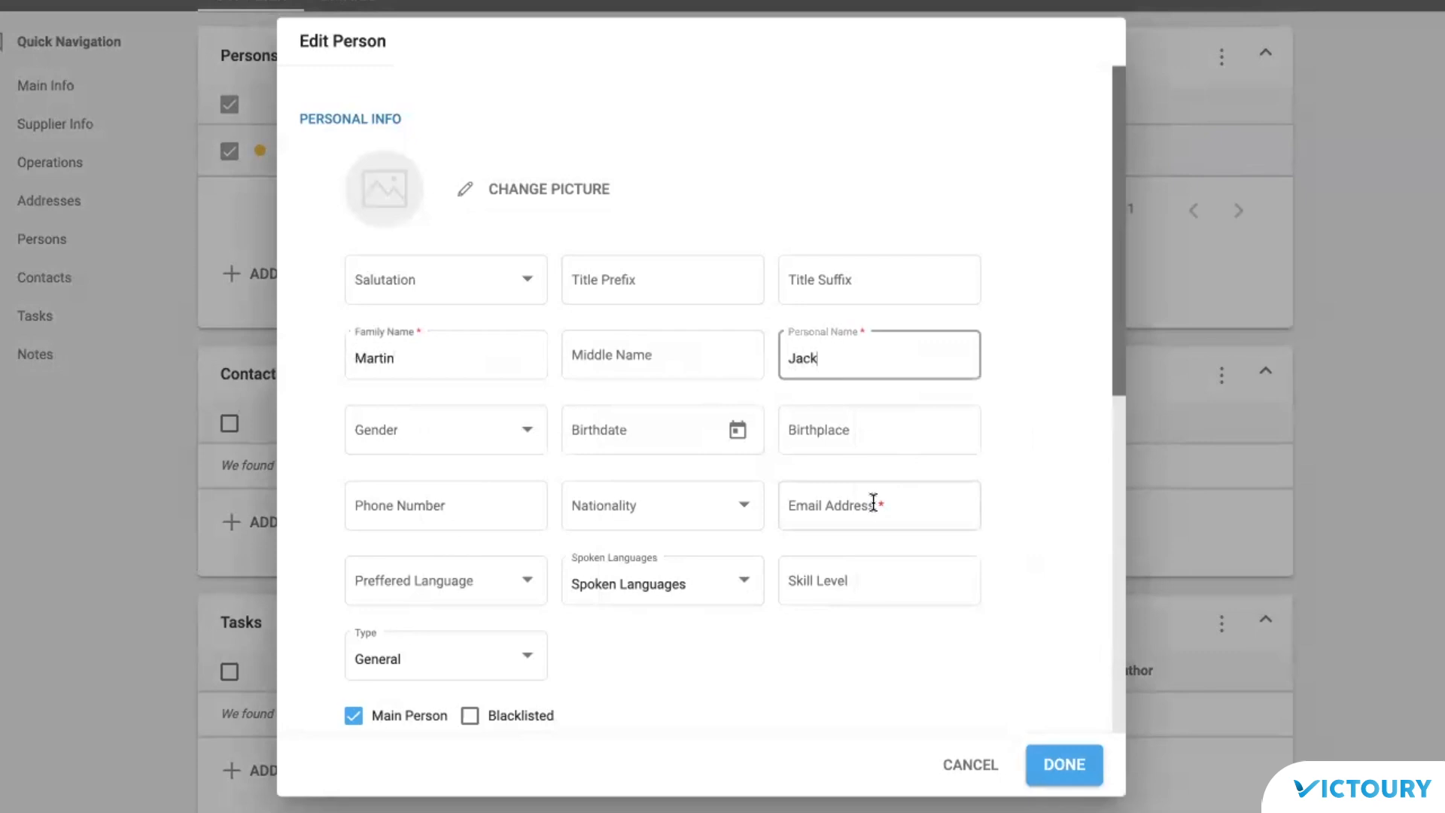
{"action": "left_click", "coordinate": [873, 502]}
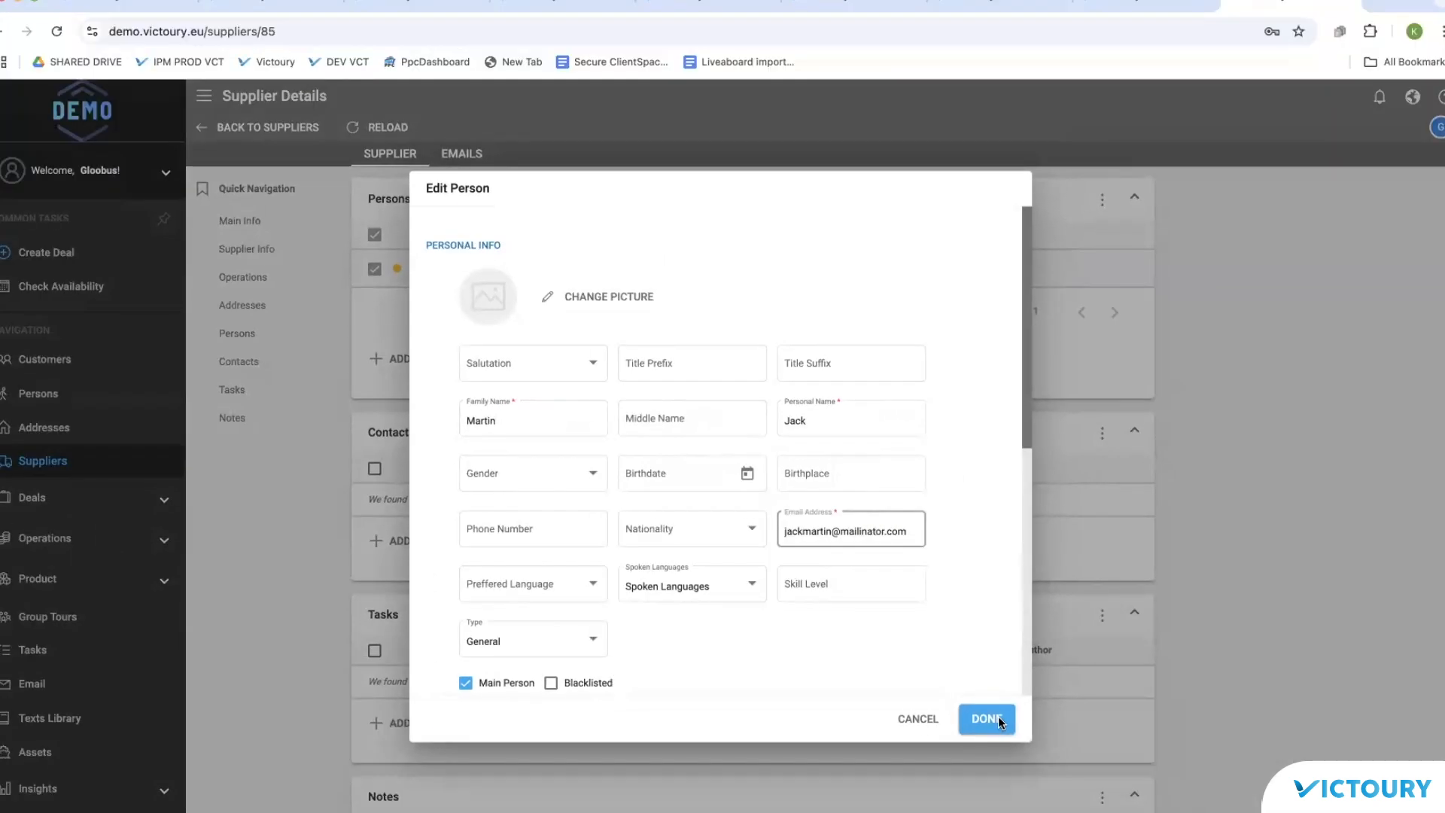
{"action": "left_click", "coordinate": [997, 716]}
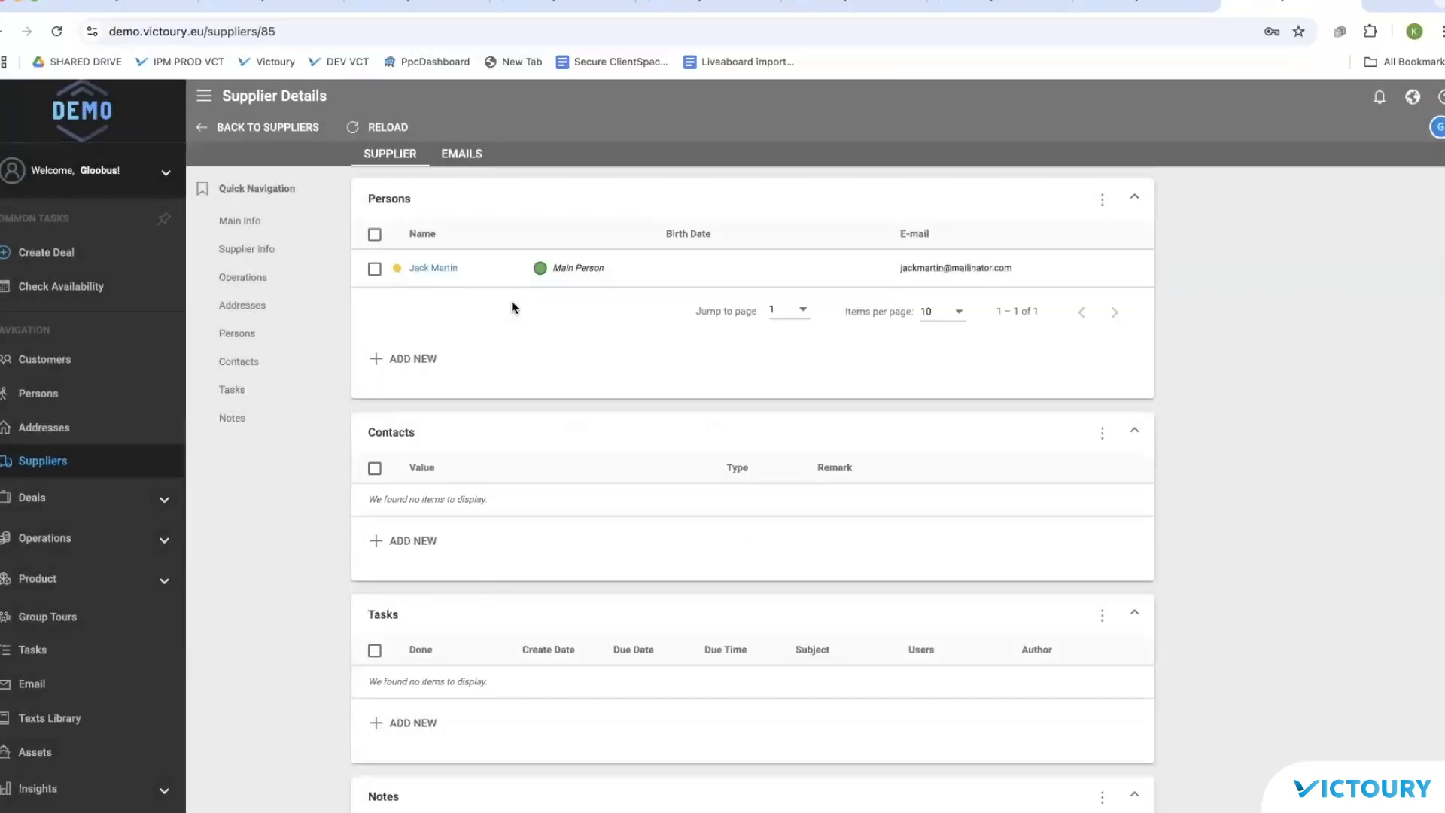
Step: Start a standard deal of type Booking with arrangement type Accommodation & Diving
{"action": "left_click", "coordinate": [70, 260]}
{"action": "left_click", "coordinate": [323, 294]}
{"action": "left_click", "coordinate": [438, 337]}
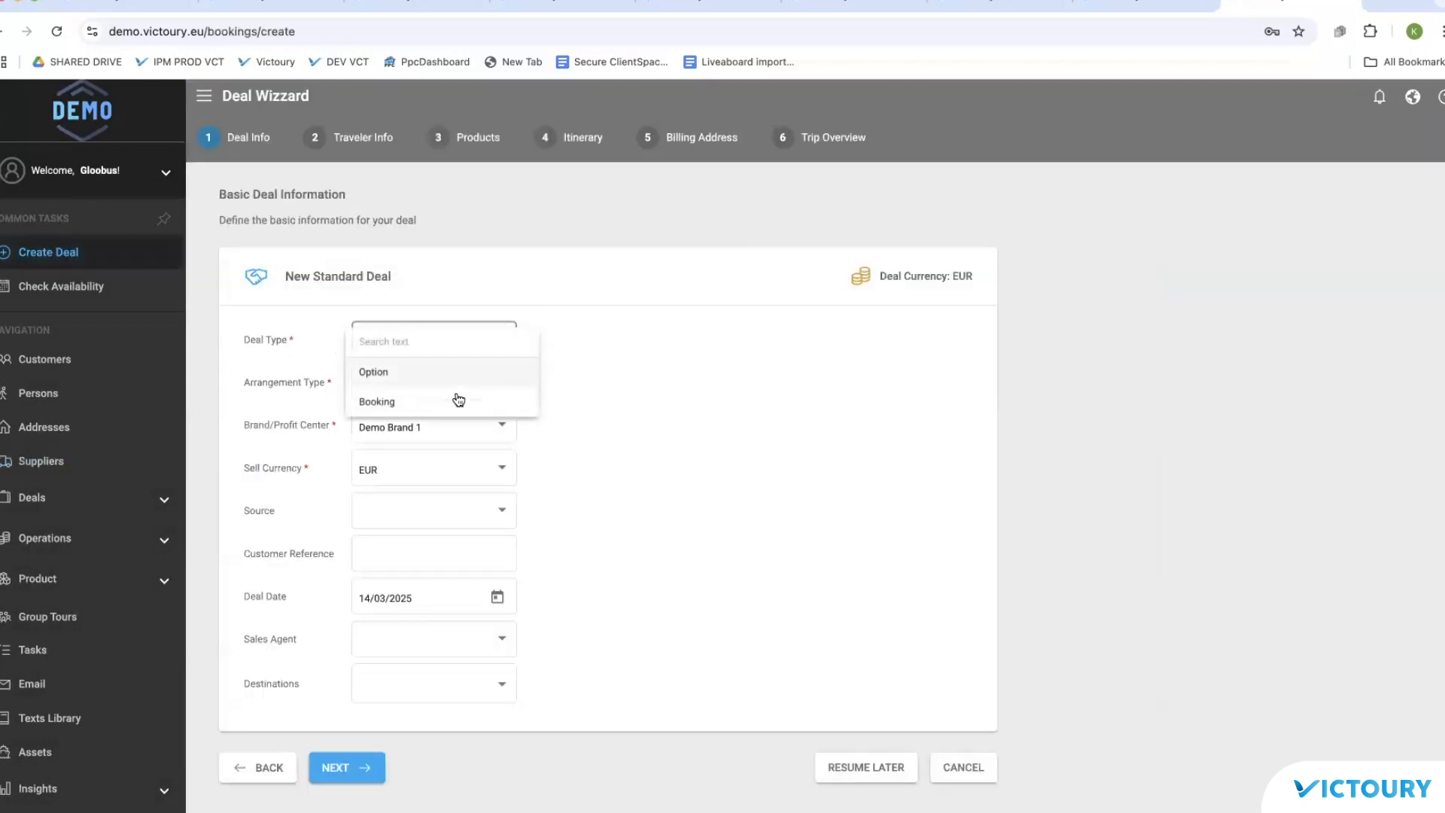
{"action": "left_click", "coordinate": [459, 400]}
{"action": "left_click", "coordinate": [456, 384]}
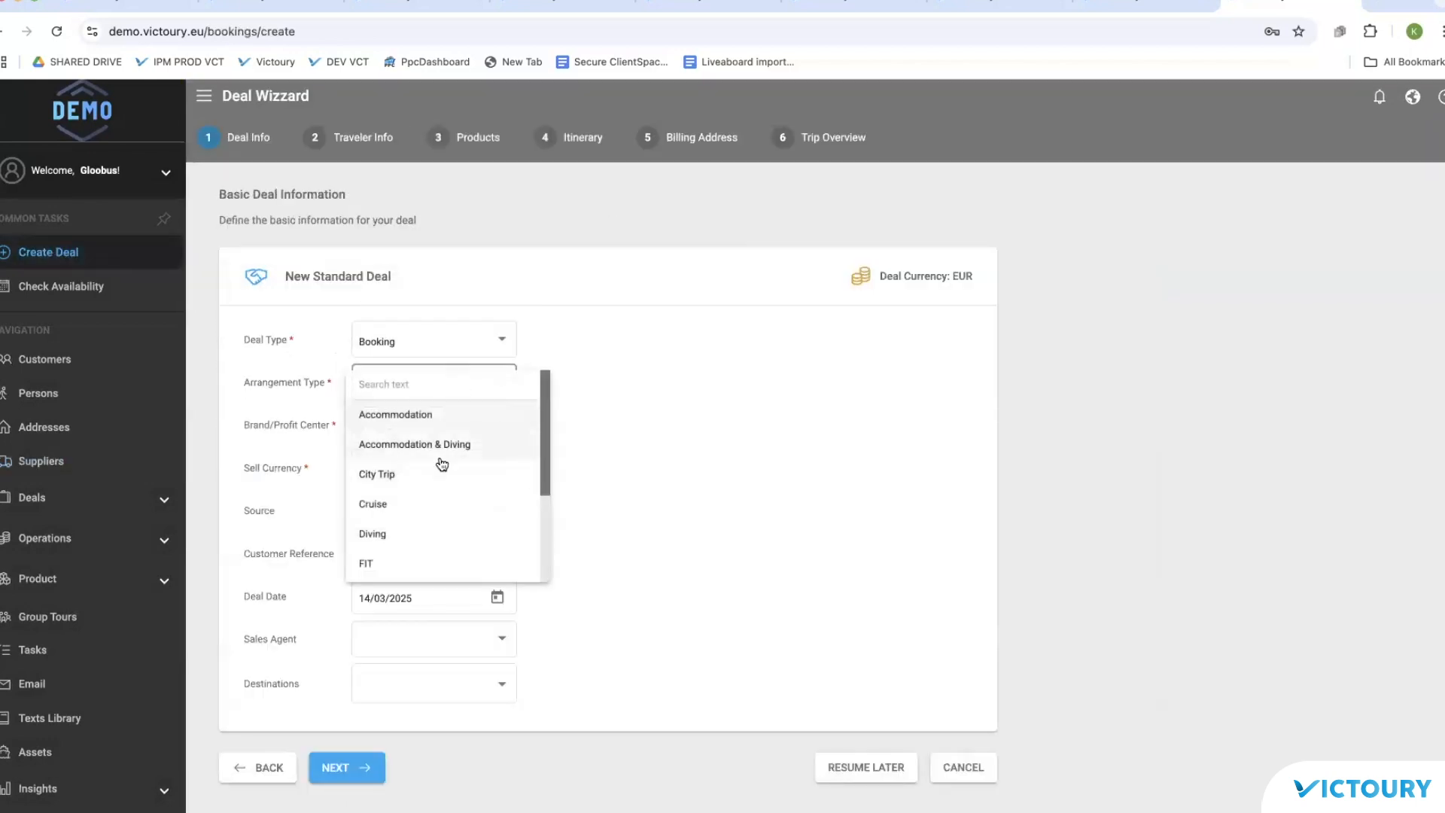
{"action": "left_click", "coordinate": [441, 452]}
{"action": "left_click", "coordinate": [354, 767]}
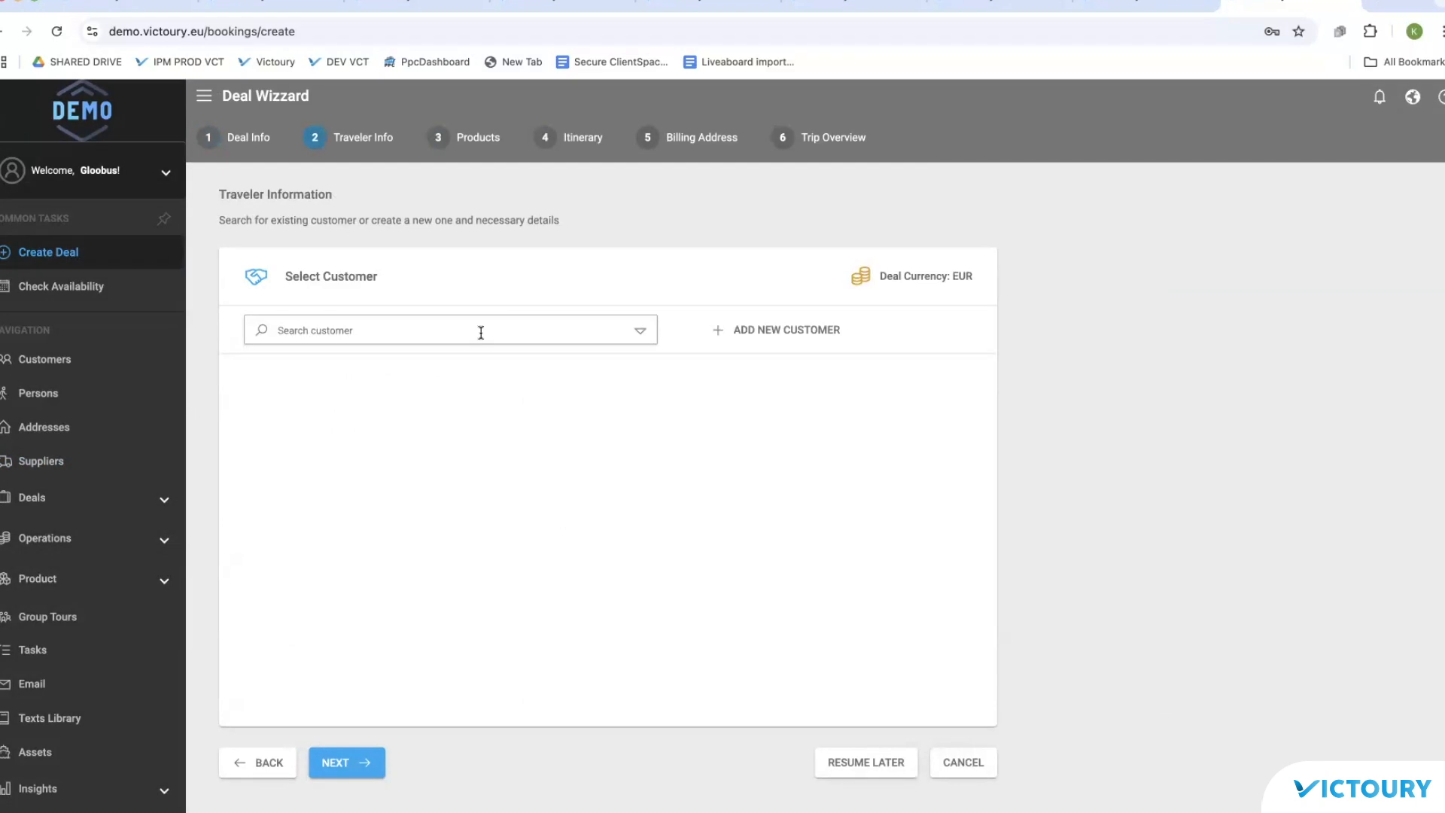
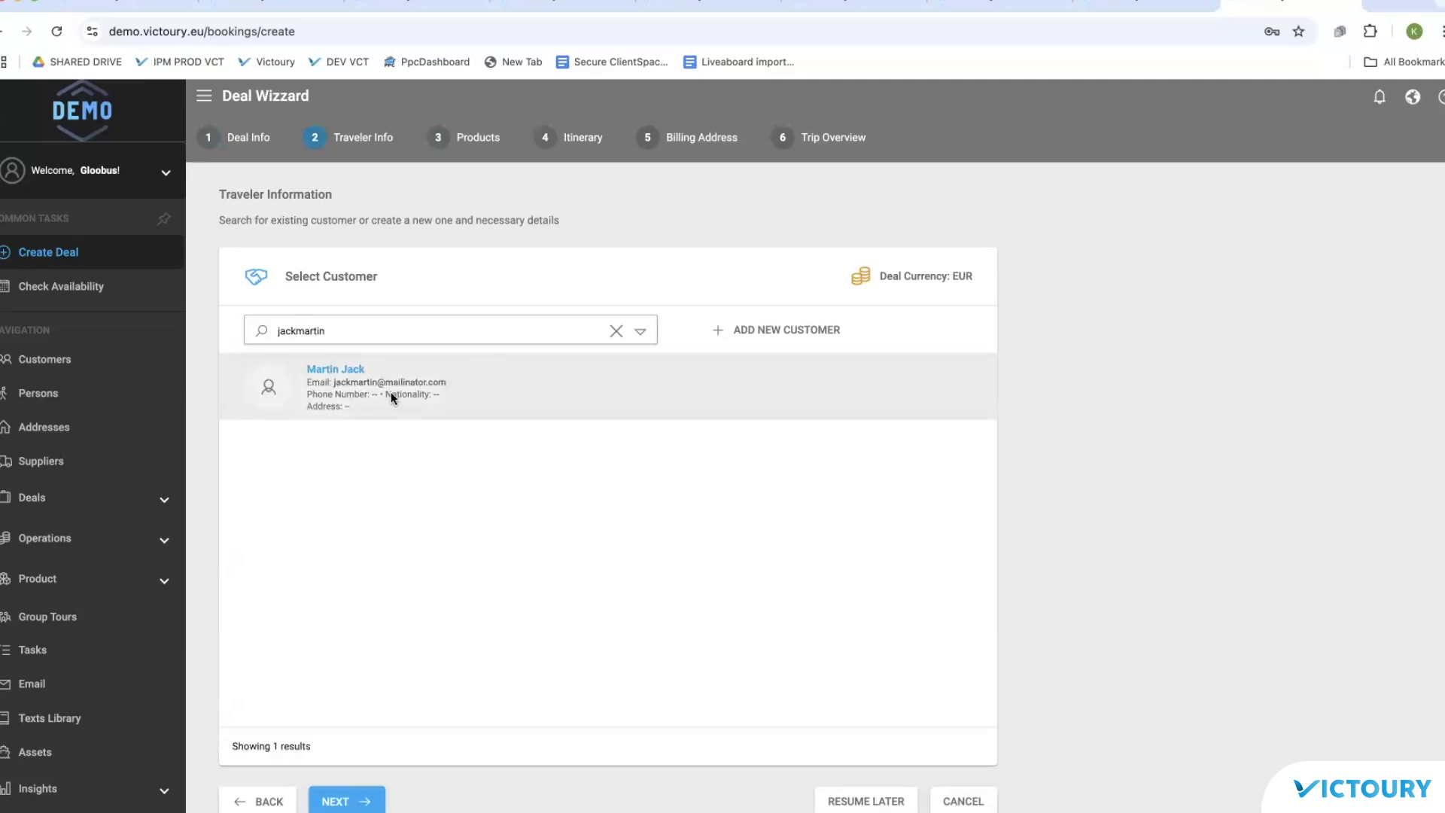
Step: Search for the customer by name and set their contact as the deal's main traveler
{"action": "left_click", "coordinate": [391, 397]}
{"action": "left_click", "coordinate": [412, 446]}
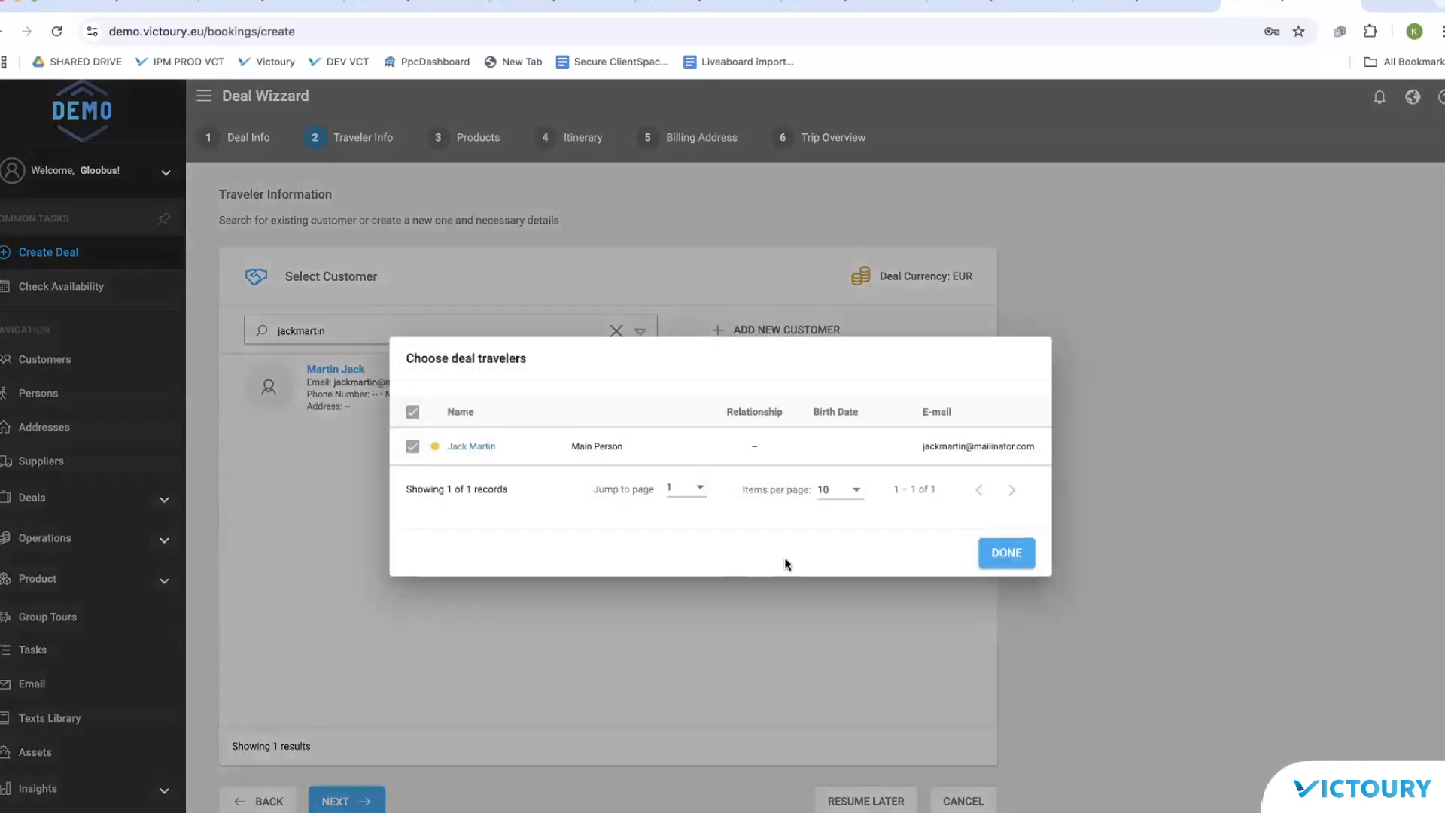
{"action": "left_click", "coordinate": [1009, 556]}
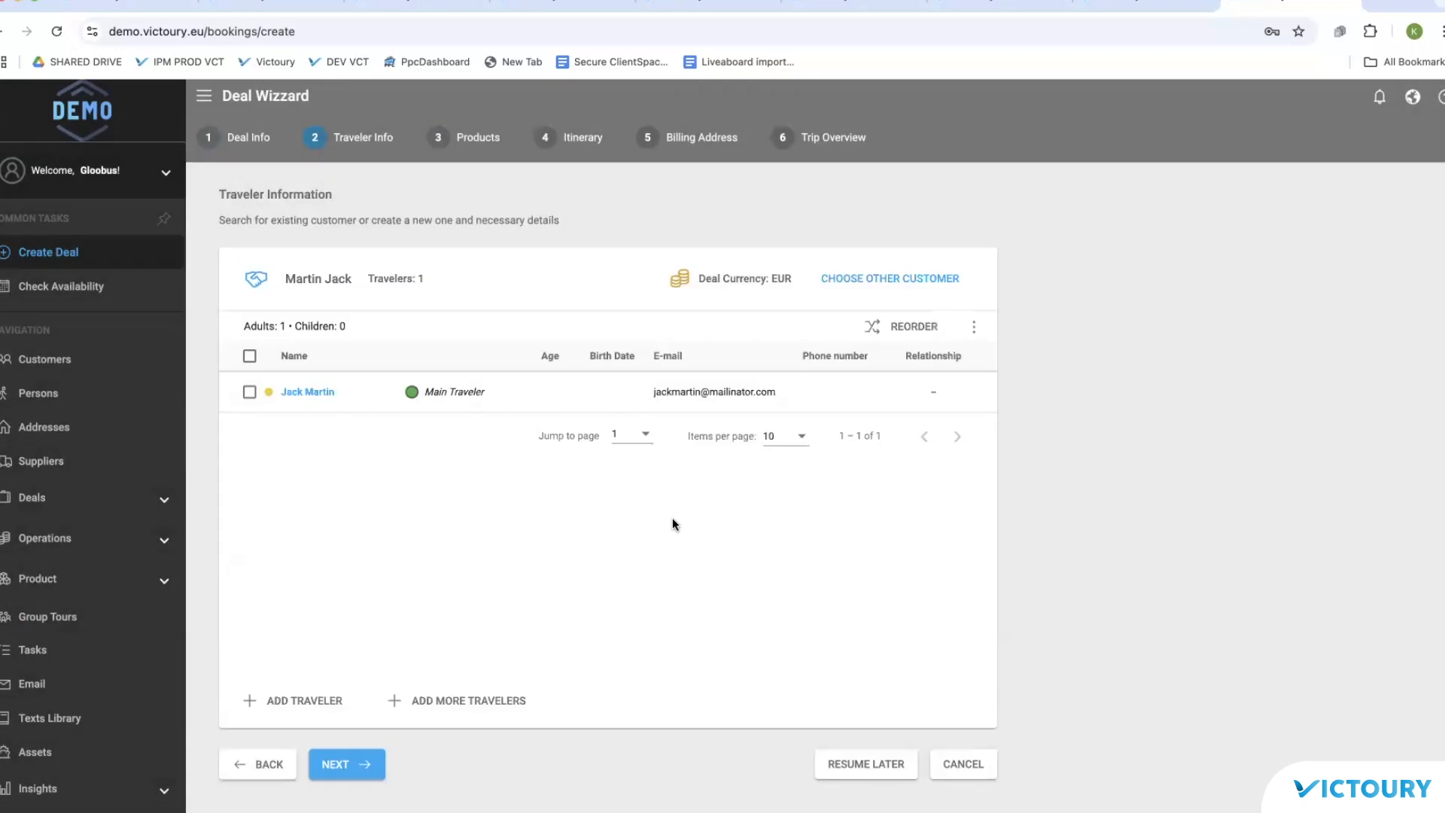
{"action": "left_click", "coordinate": [41, 393]}
Step: Check the new person's relations to Supplier Company and a customer, then show the Customers list
{"action": "left_click", "coordinate": [368, 239]}
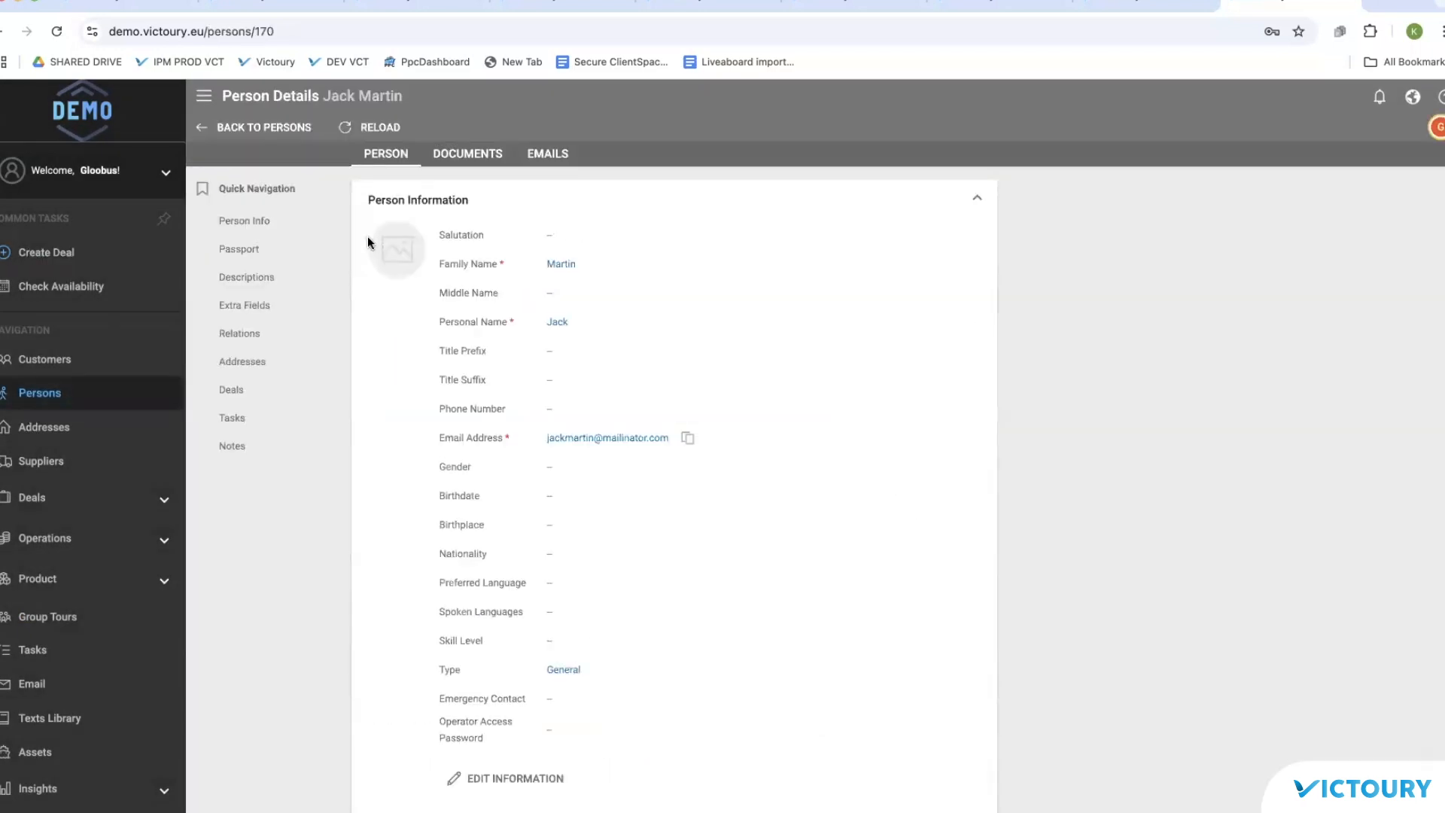
{"action": "left_click", "coordinate": [244, 343]}
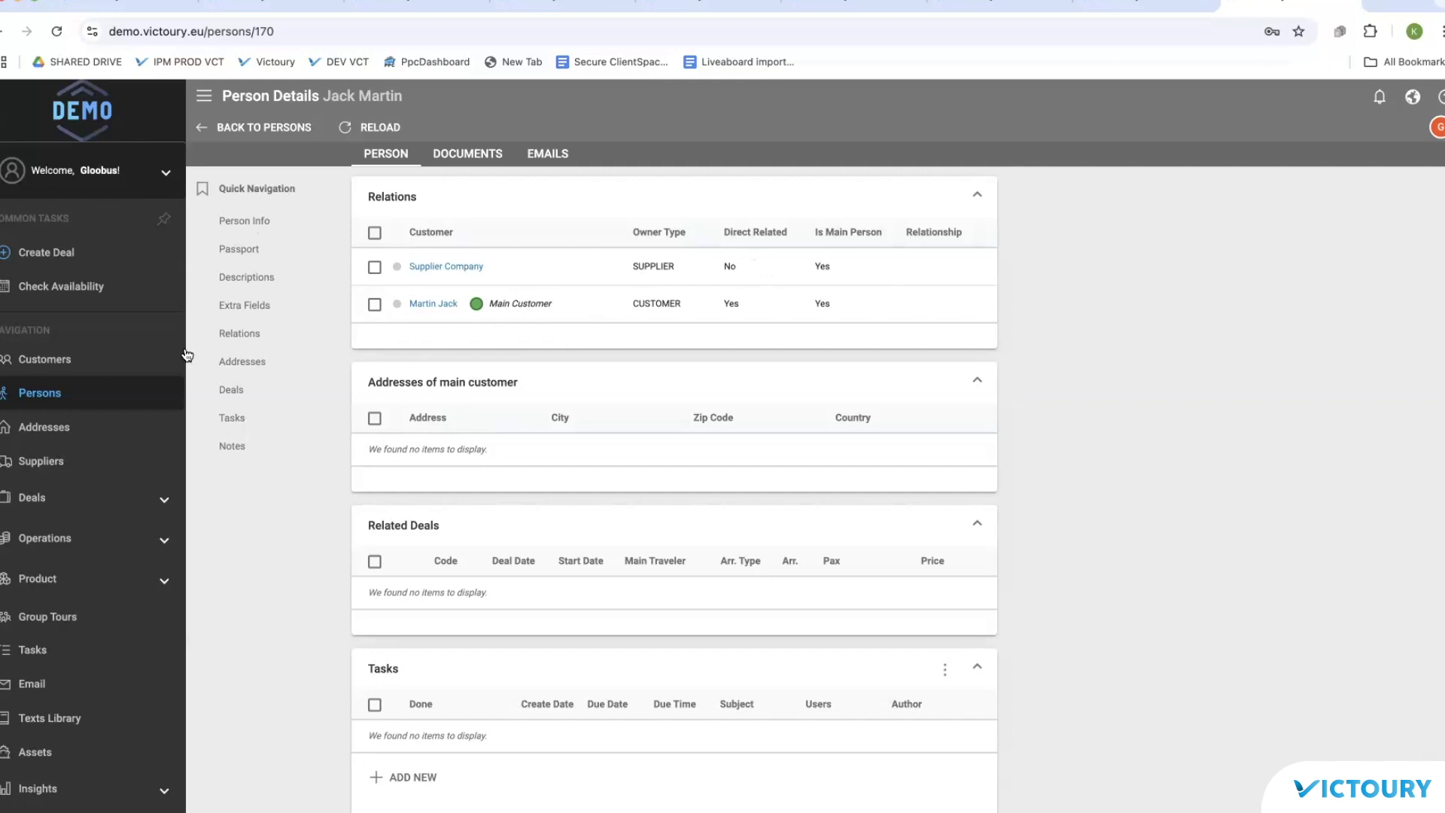
{"action": "left_click", "coordinate": [47, 360]}
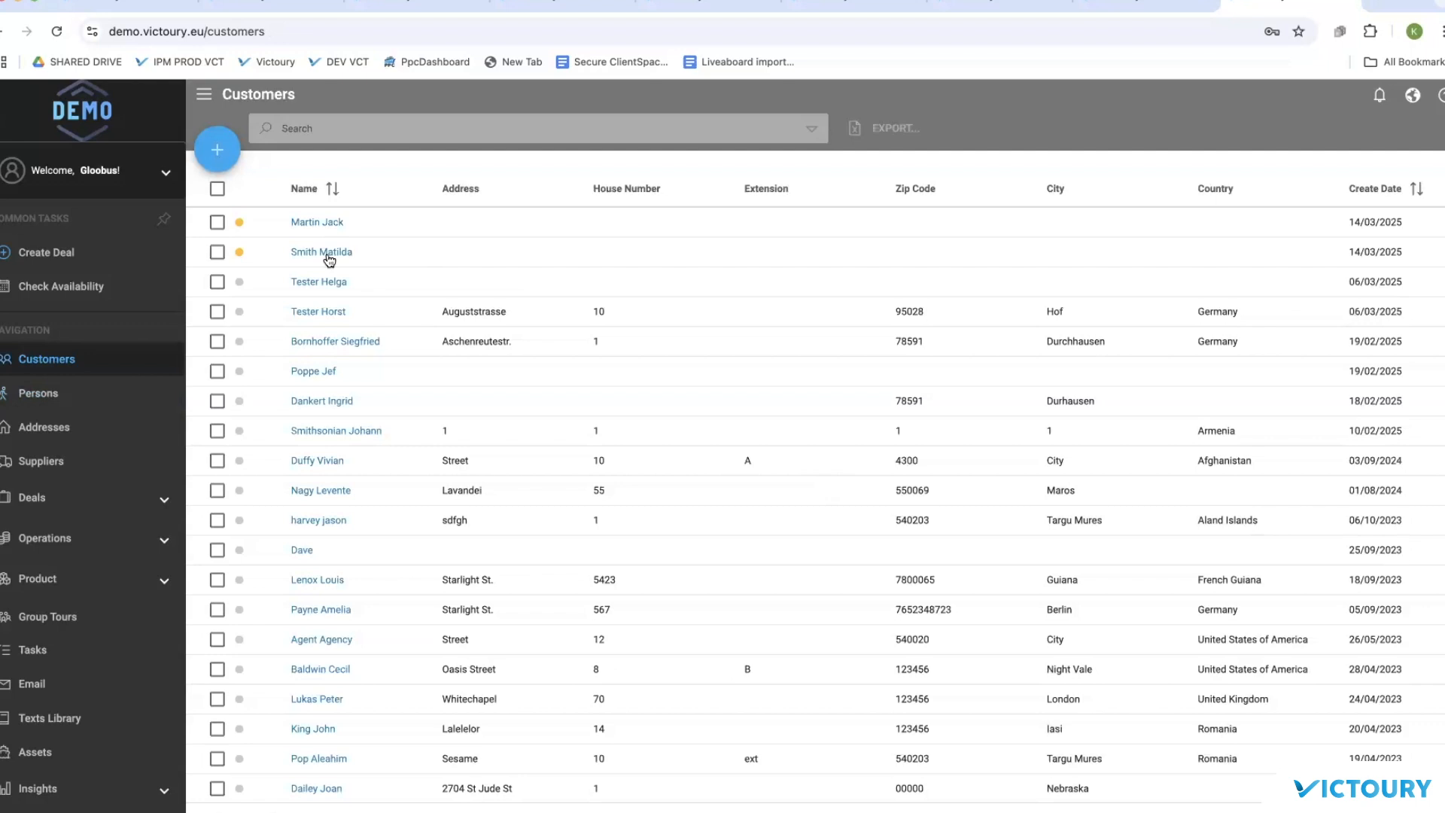
Step: Open the other recent customer and view its linked Persons section
{"action": "left_click", "coordinate": [327, 251]}
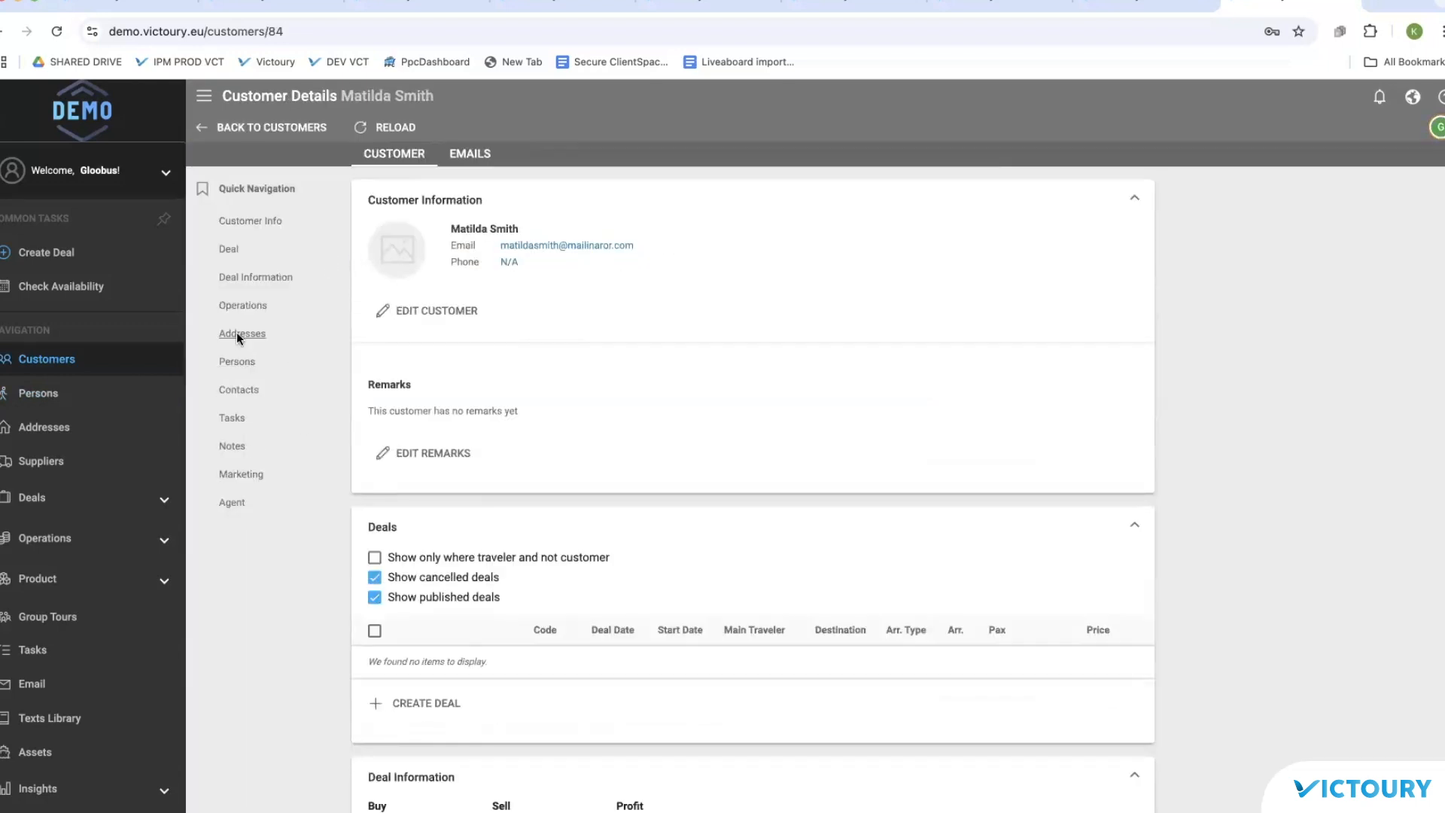
{"action": "left_click", "coordinate": [239, 363]}
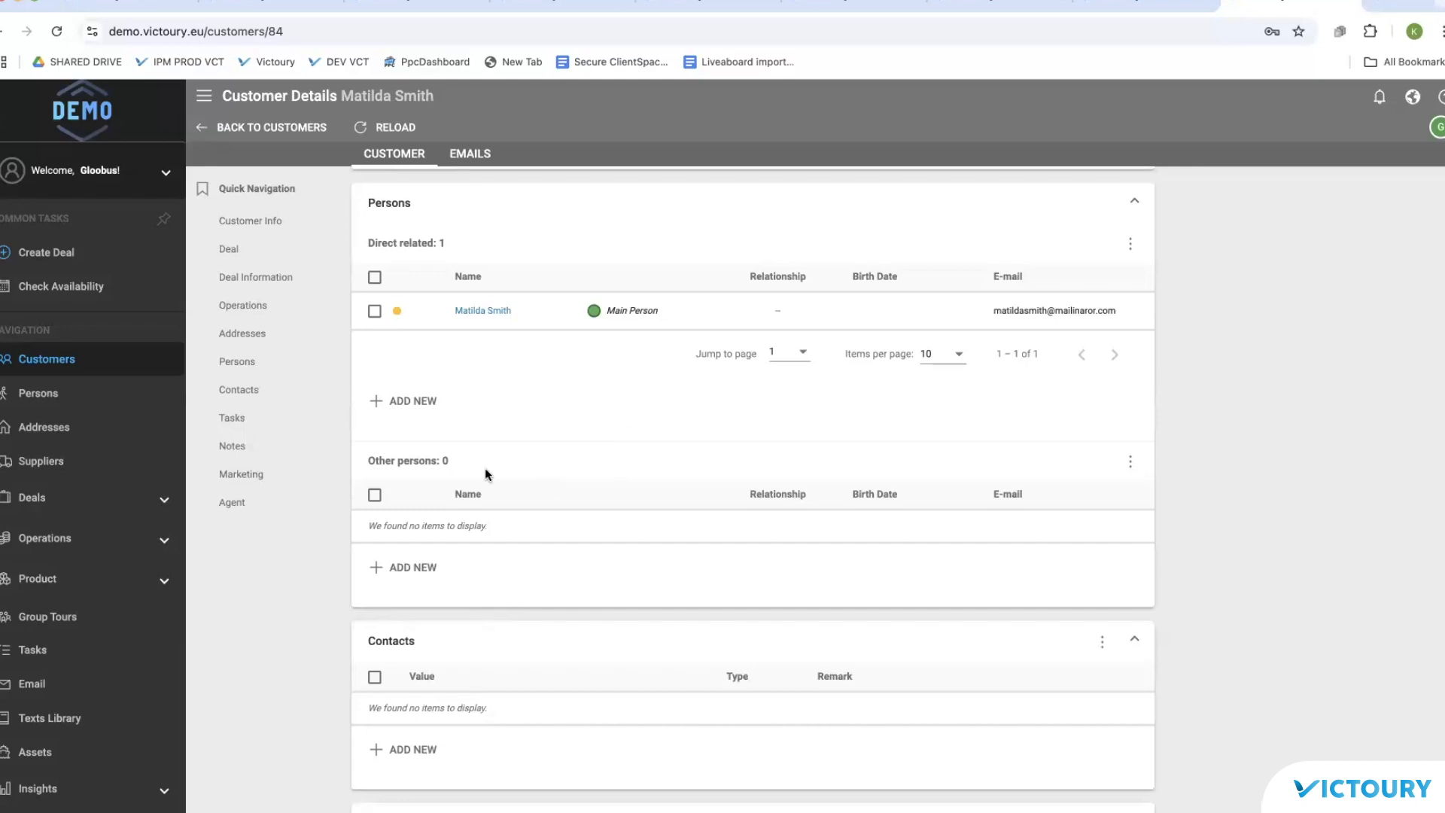
Step: Move one of the customer's other persons to direct, leaving 2 direct and 3 other persons
{"action": "left_click", "coordinate": [42, 393]}
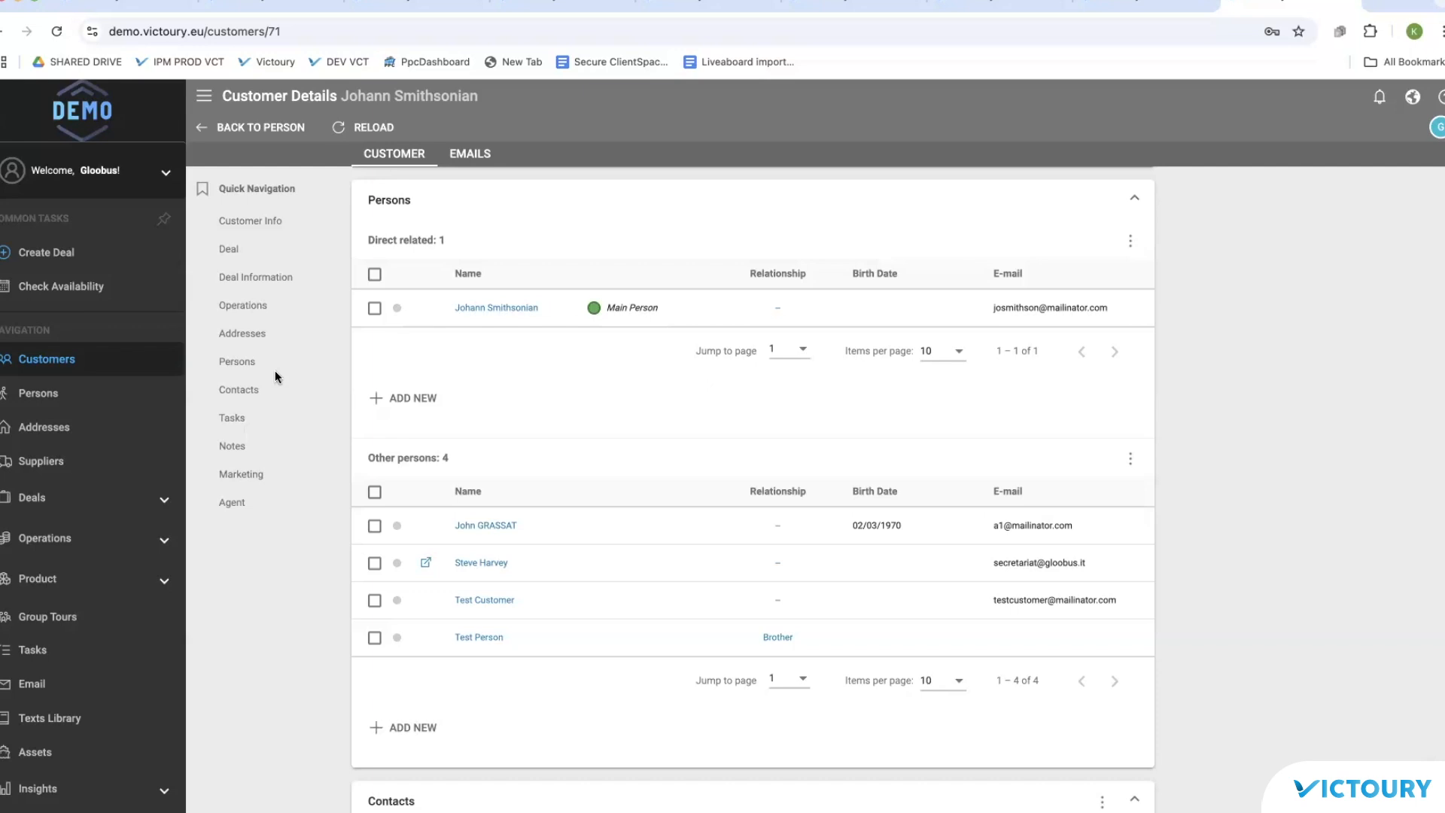
{"action": "left_click", "coordinate": [374, 526]}
{"action": "left_click", "coordinate": [1130, 458]}
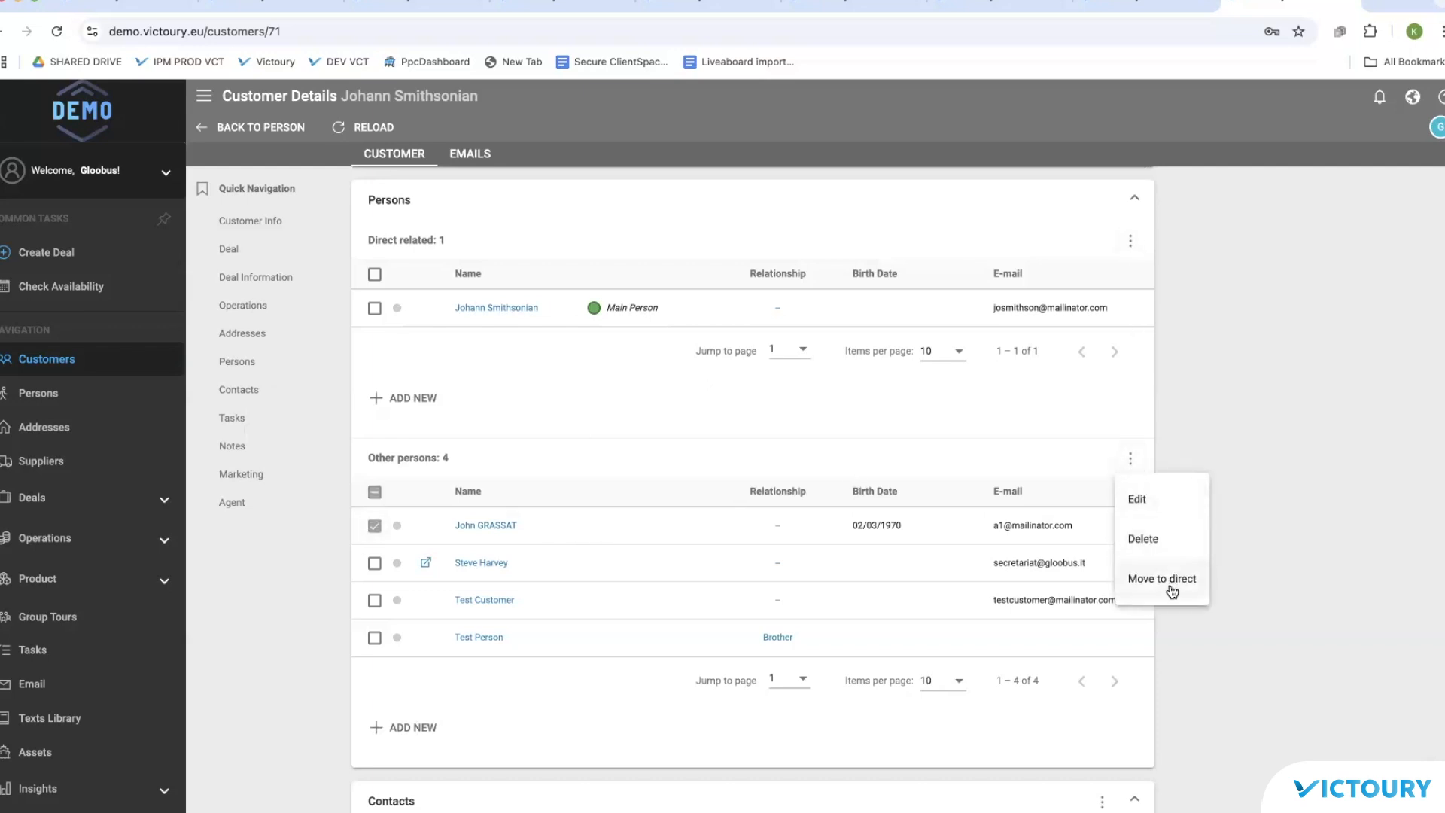
{"action": "left_click", "coordinate": [1131, 580]}
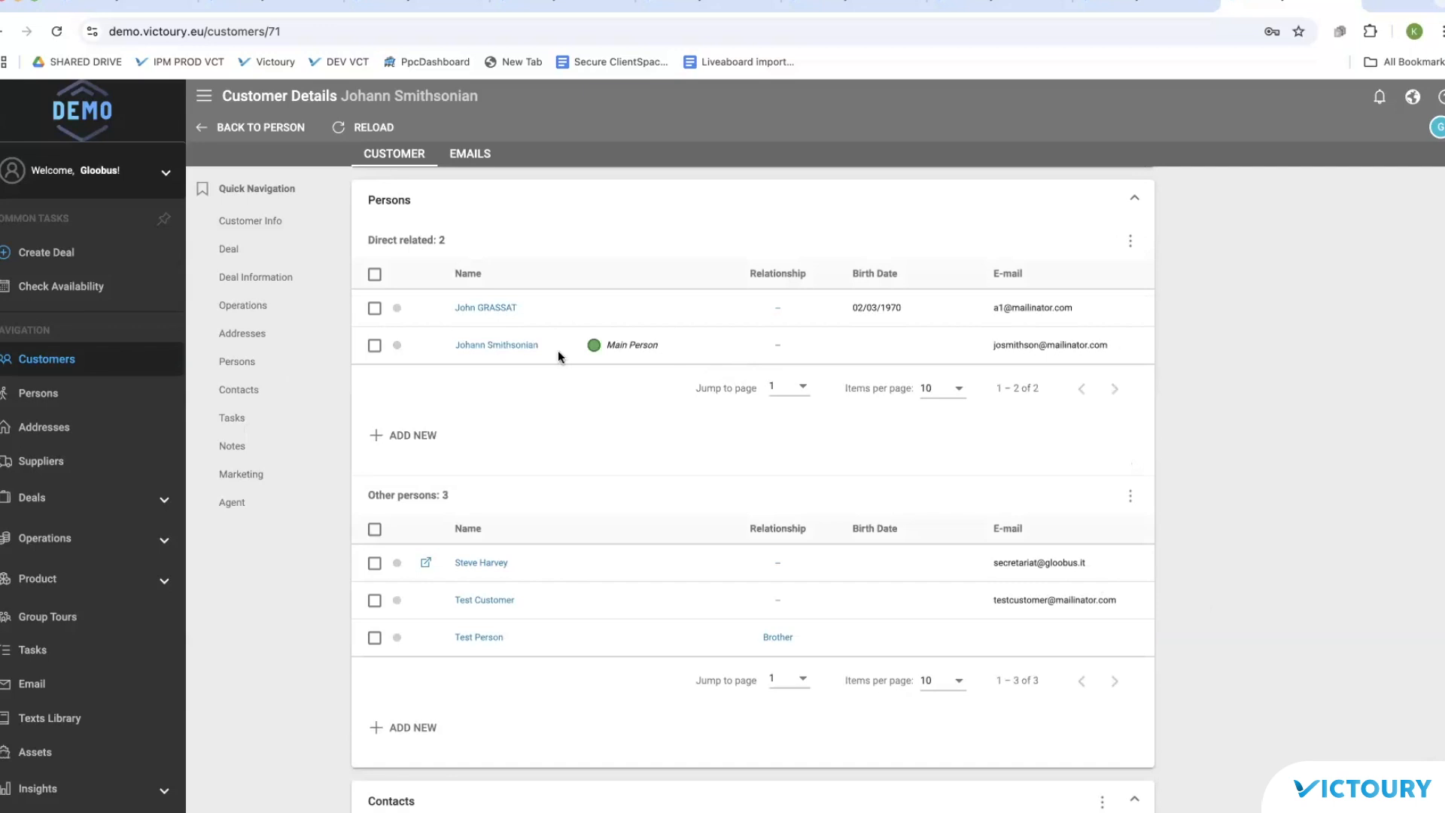
Step: Pick the searched customer in the Deal Wizard, confirm both direct persons appear as travelers, then return to Customers
{"action": "left_click", "coordinate": [485, 344]}
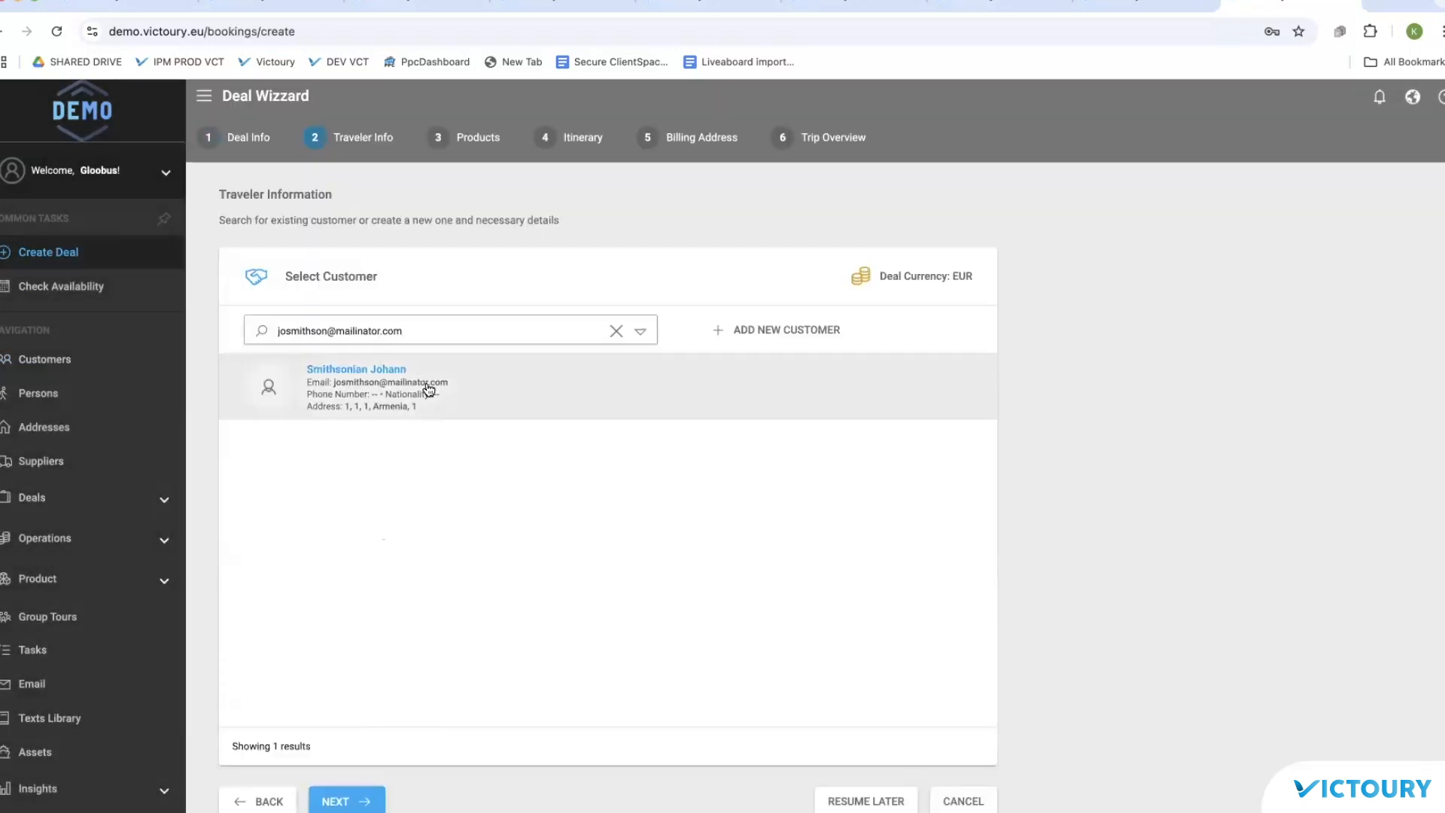
{"action": "left_click", "coordinate": [426, 381]}
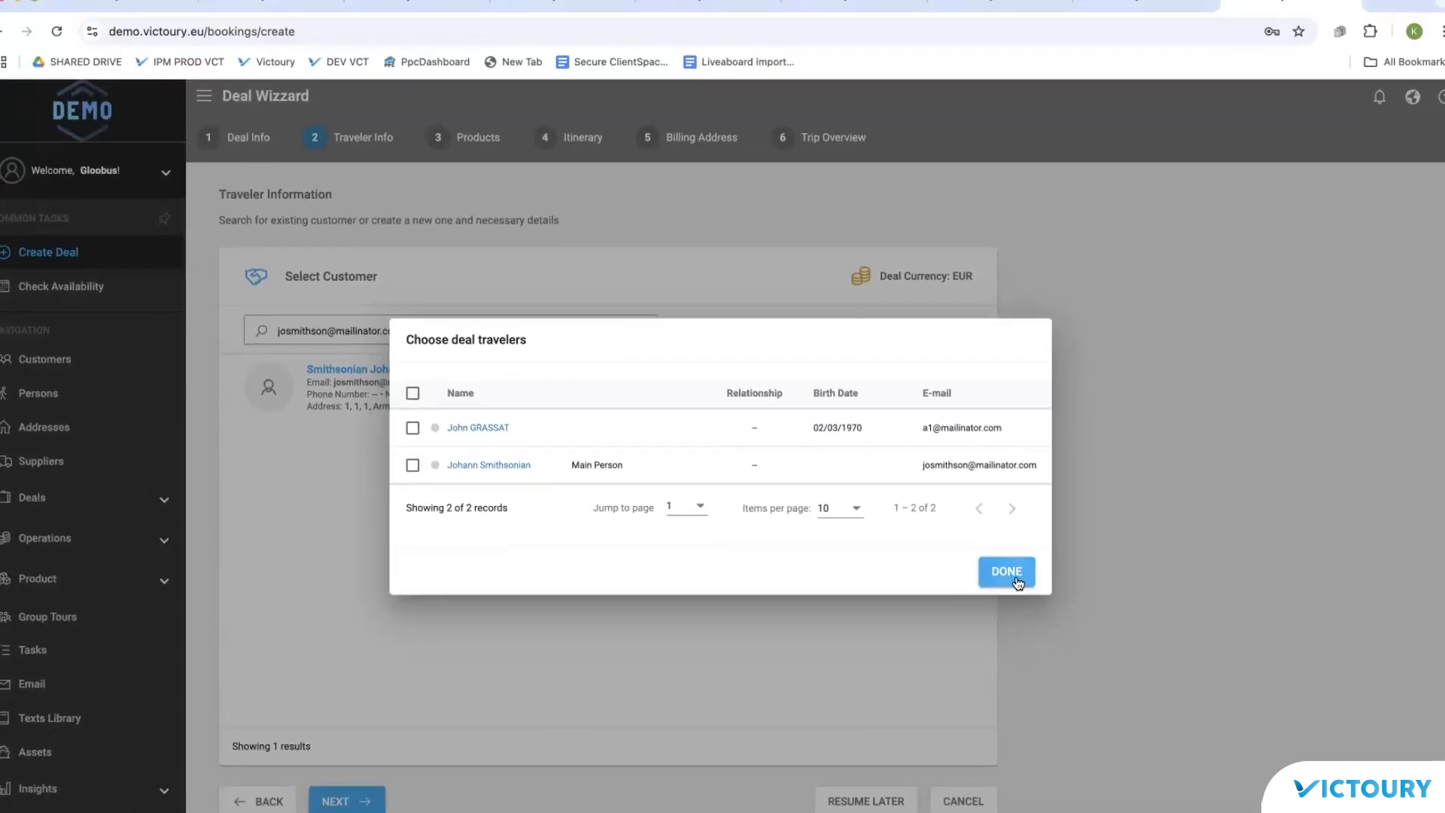
{"action": "left_click", "coordinate": [1095, 568]}
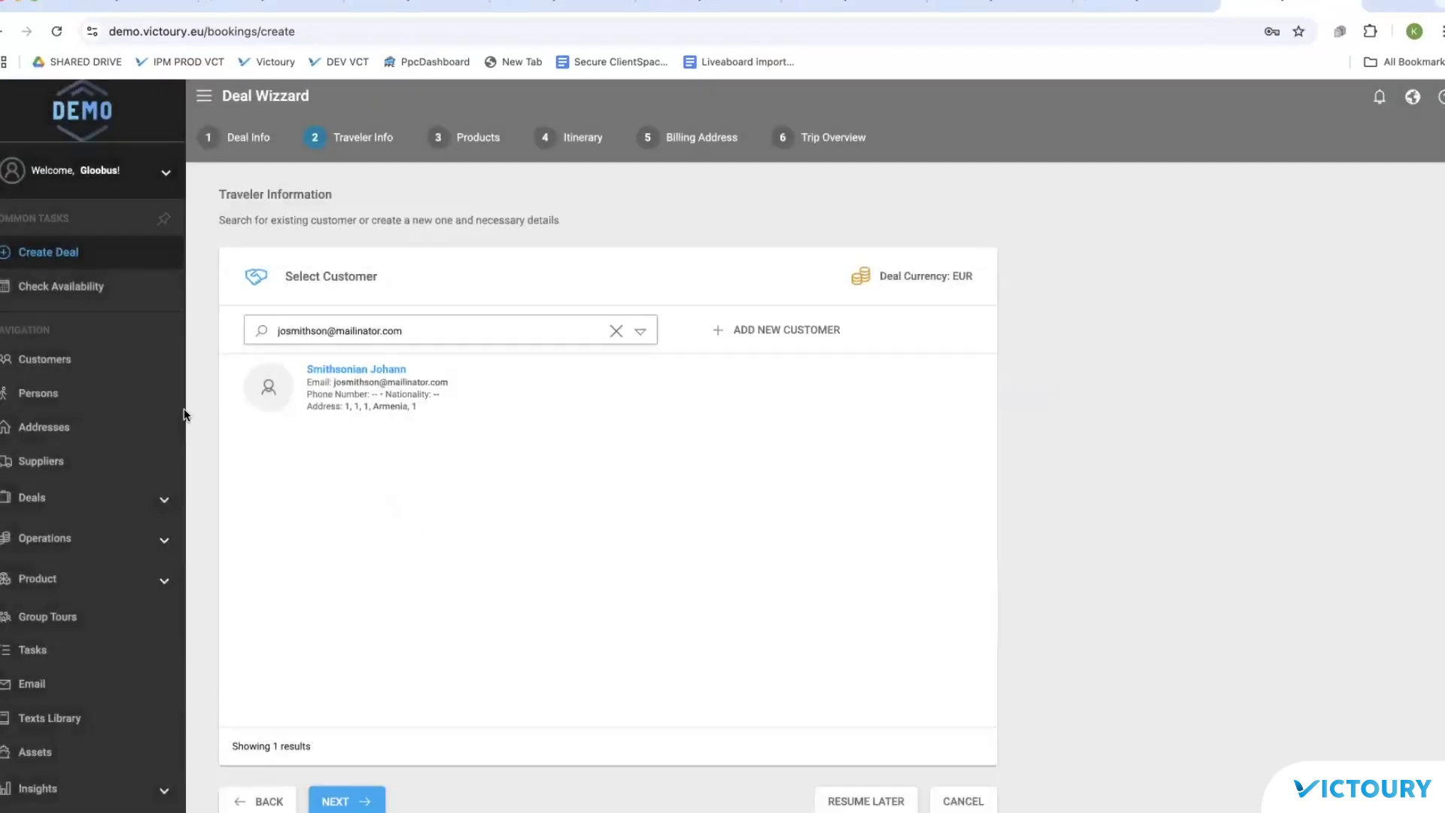
{"action": "left_click", "coordinate": [64, 365]}
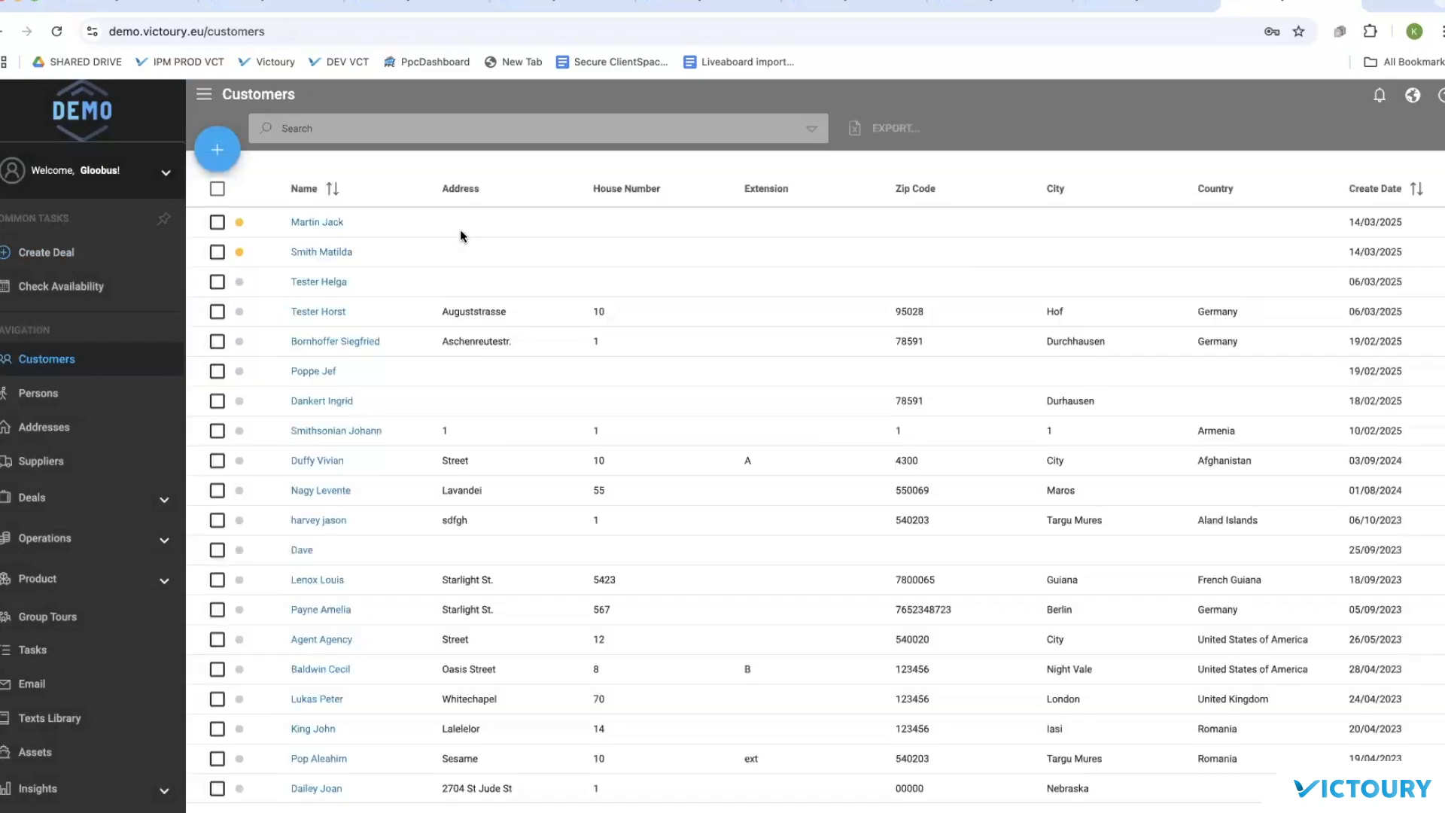
Step: Add a main address with code 2345 to the newest customer and save it
{"action": "left_click", "coordinate": [318, 223]}
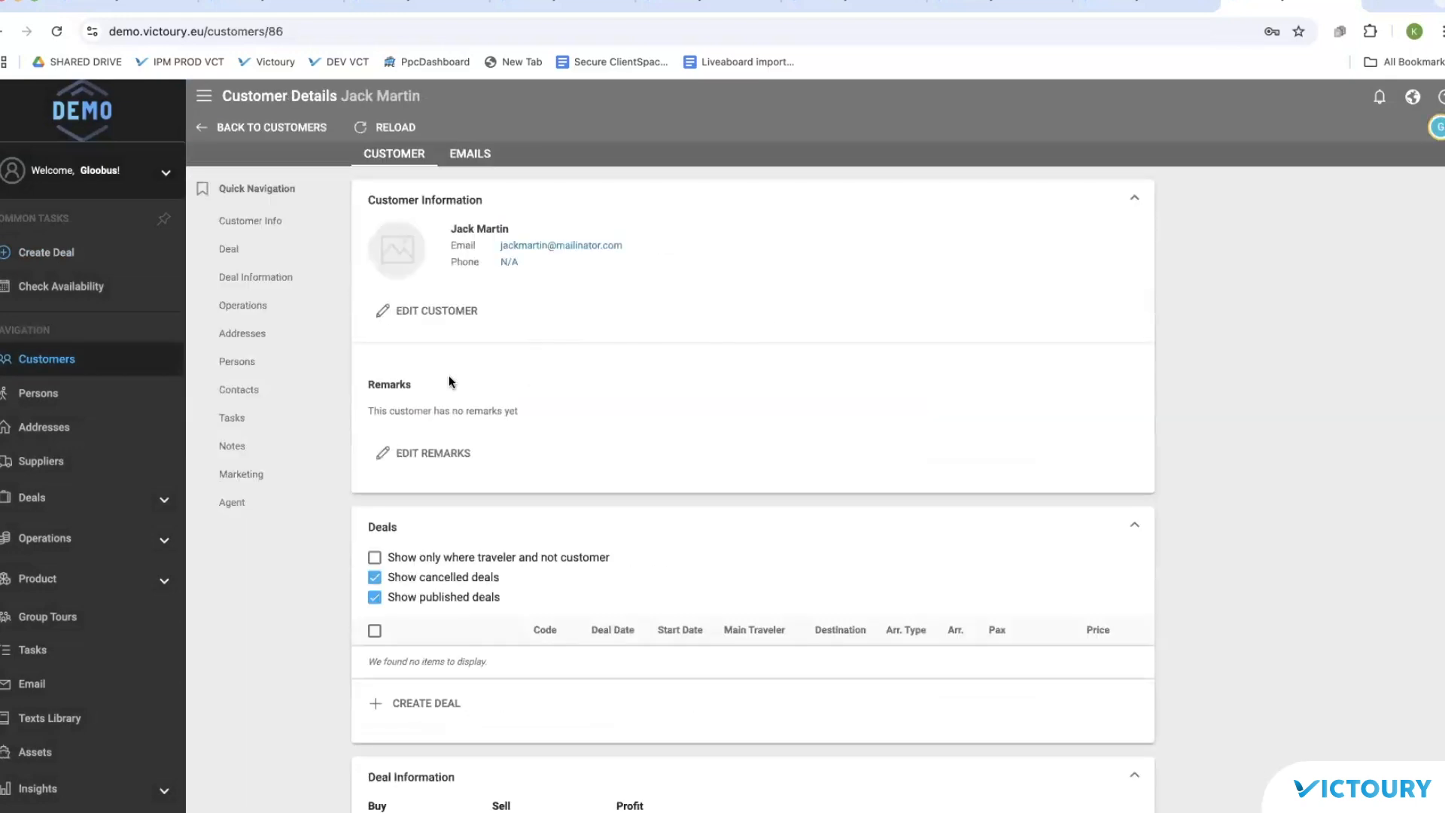
{"action": "left_click", "coordinate": [263, 341]}
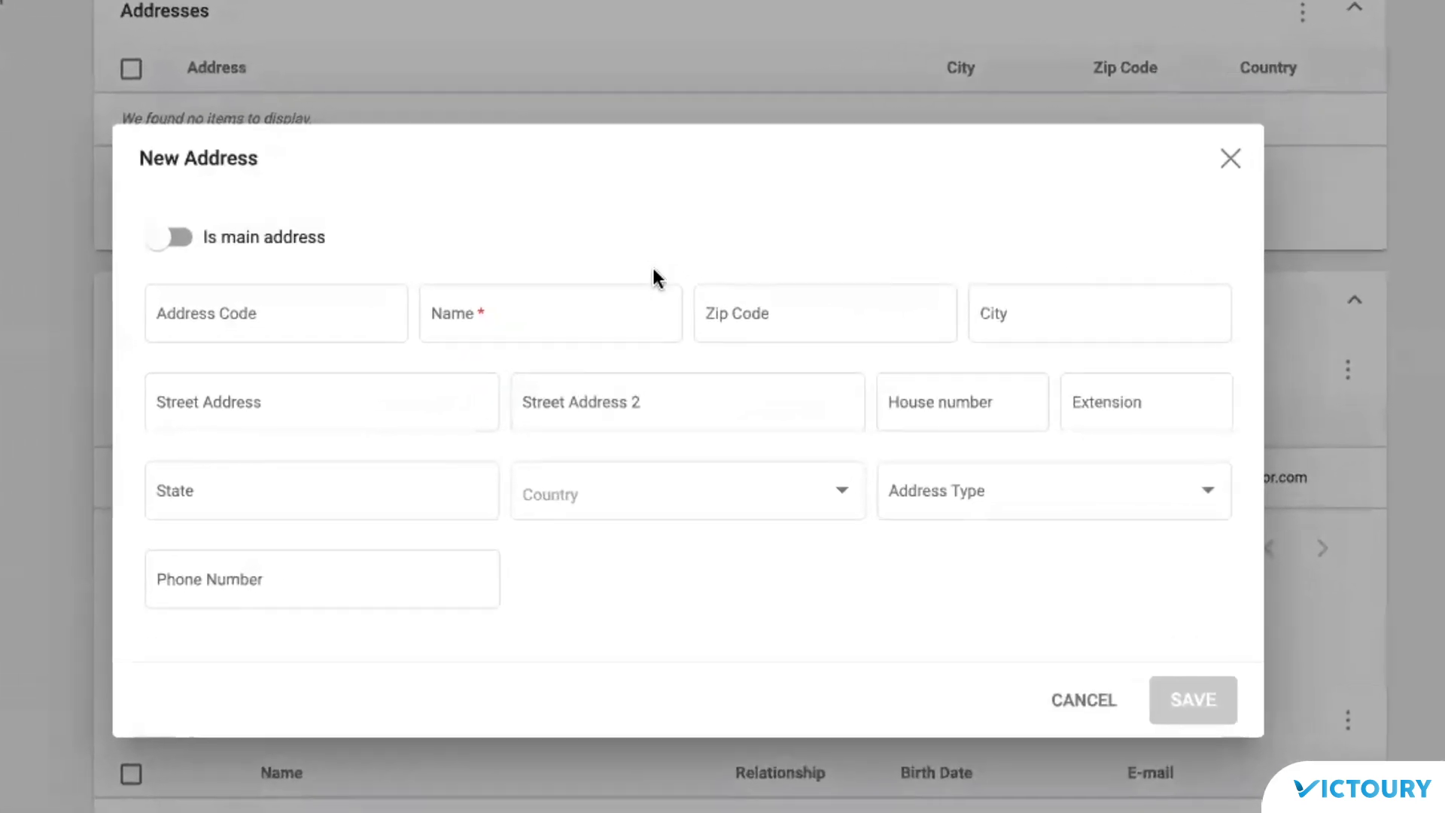
{"action": "left_click", "coordinate": [266, 240]}
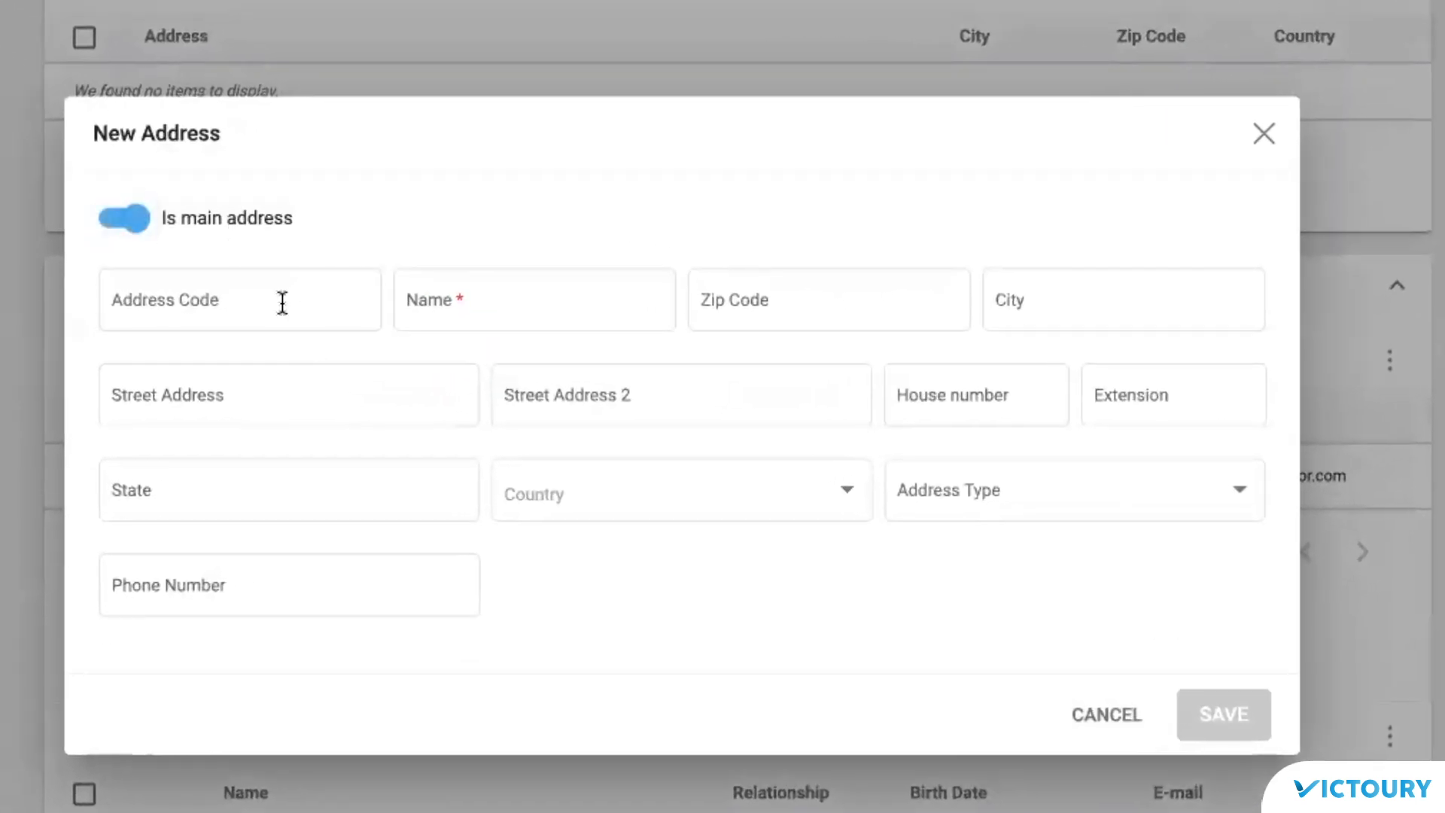
{"action": "left_click", "coordinate": [282, 302]}
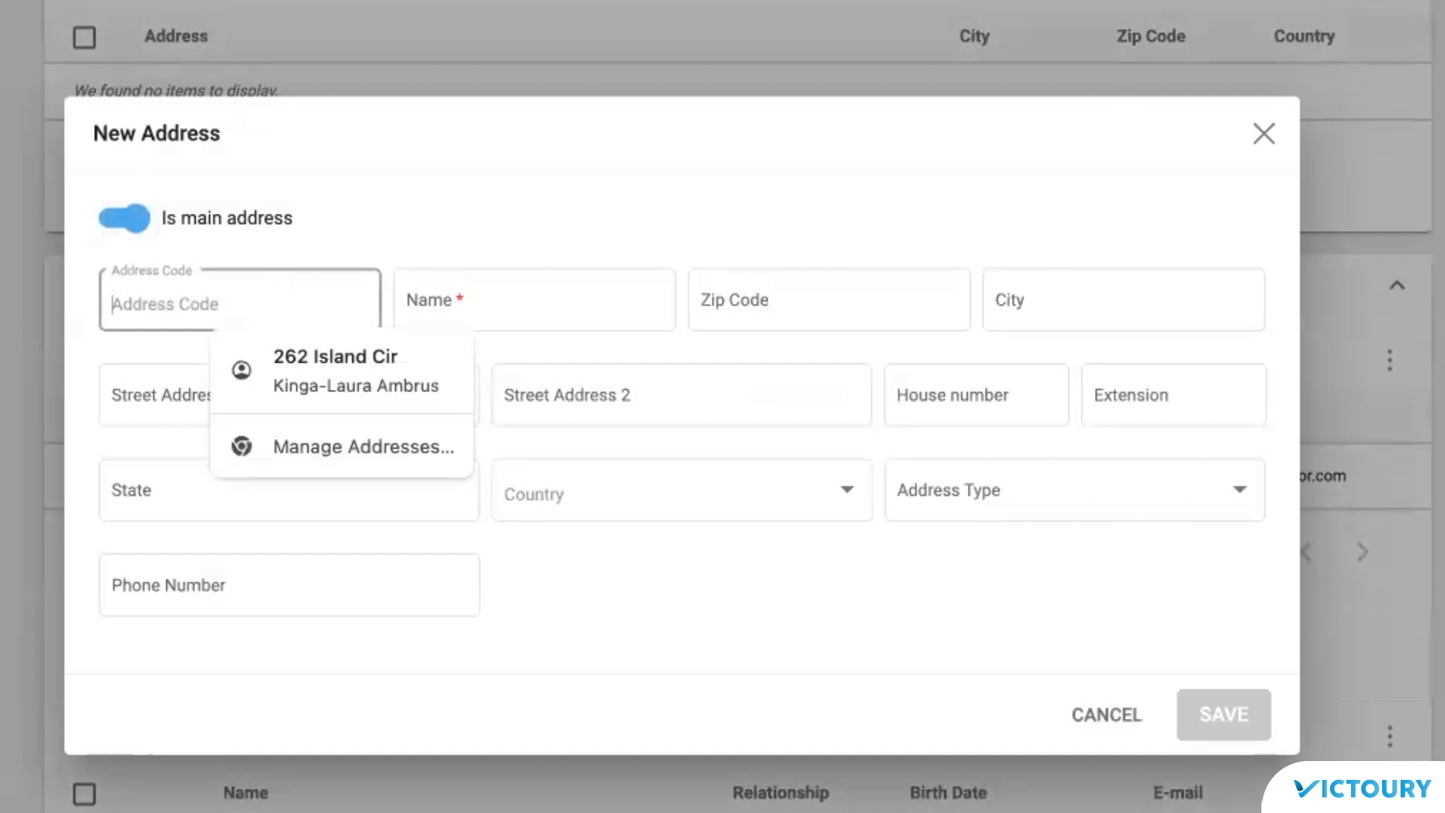
{"action": "type", "text": "2345"}
{"action": "left_click", "coordinate": [515, 318]}
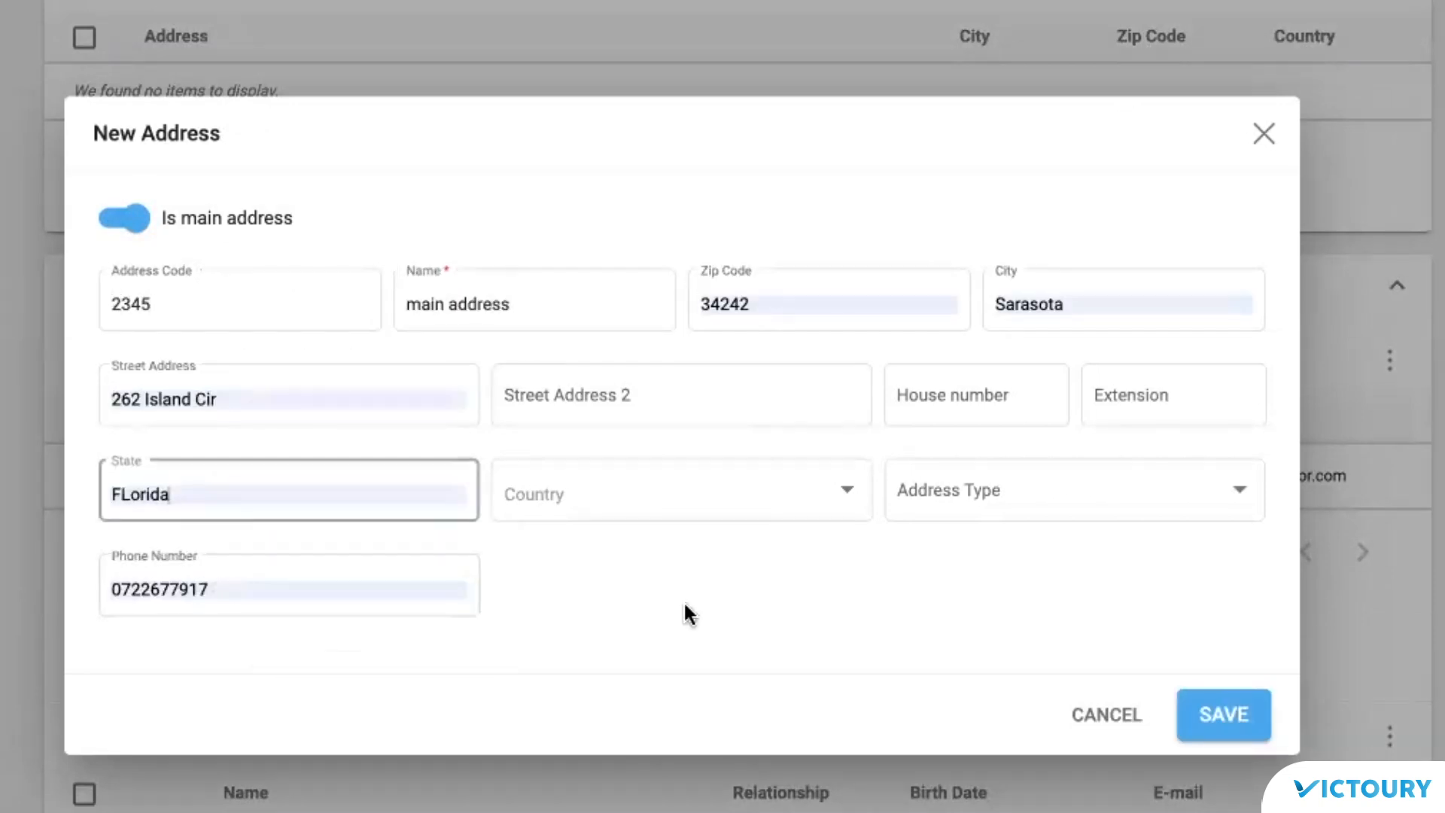
{"action": "left_click", "coordinate": [1245, 721]}
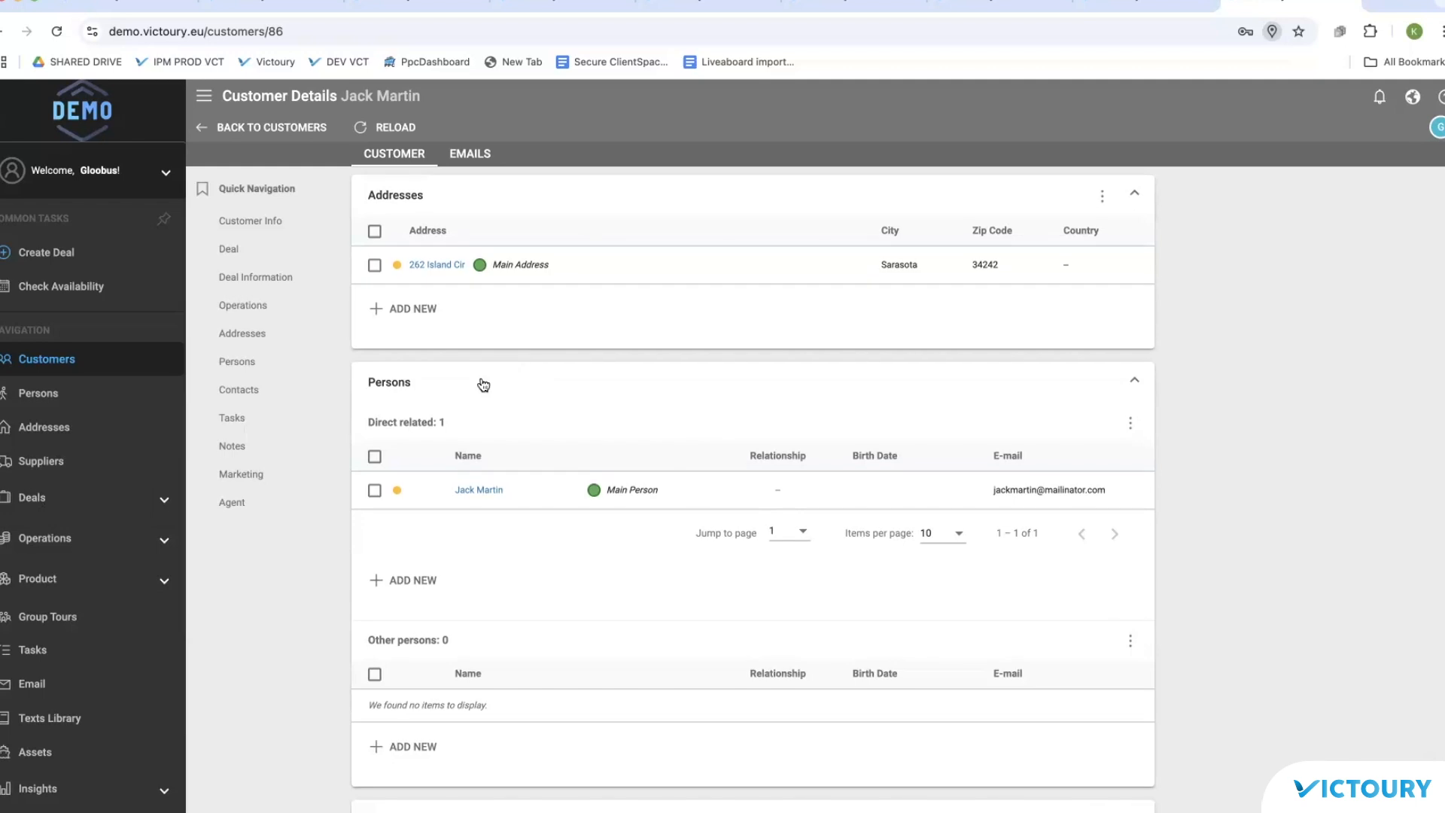
Step: Search for an existing person by name and link them to the customer
{"action": "scroll", "coordinate": [479, 384], "scroll_direction": "down", "scroll_amount": 1}
{"action": "left_click", "coordinate": [237, 363]}
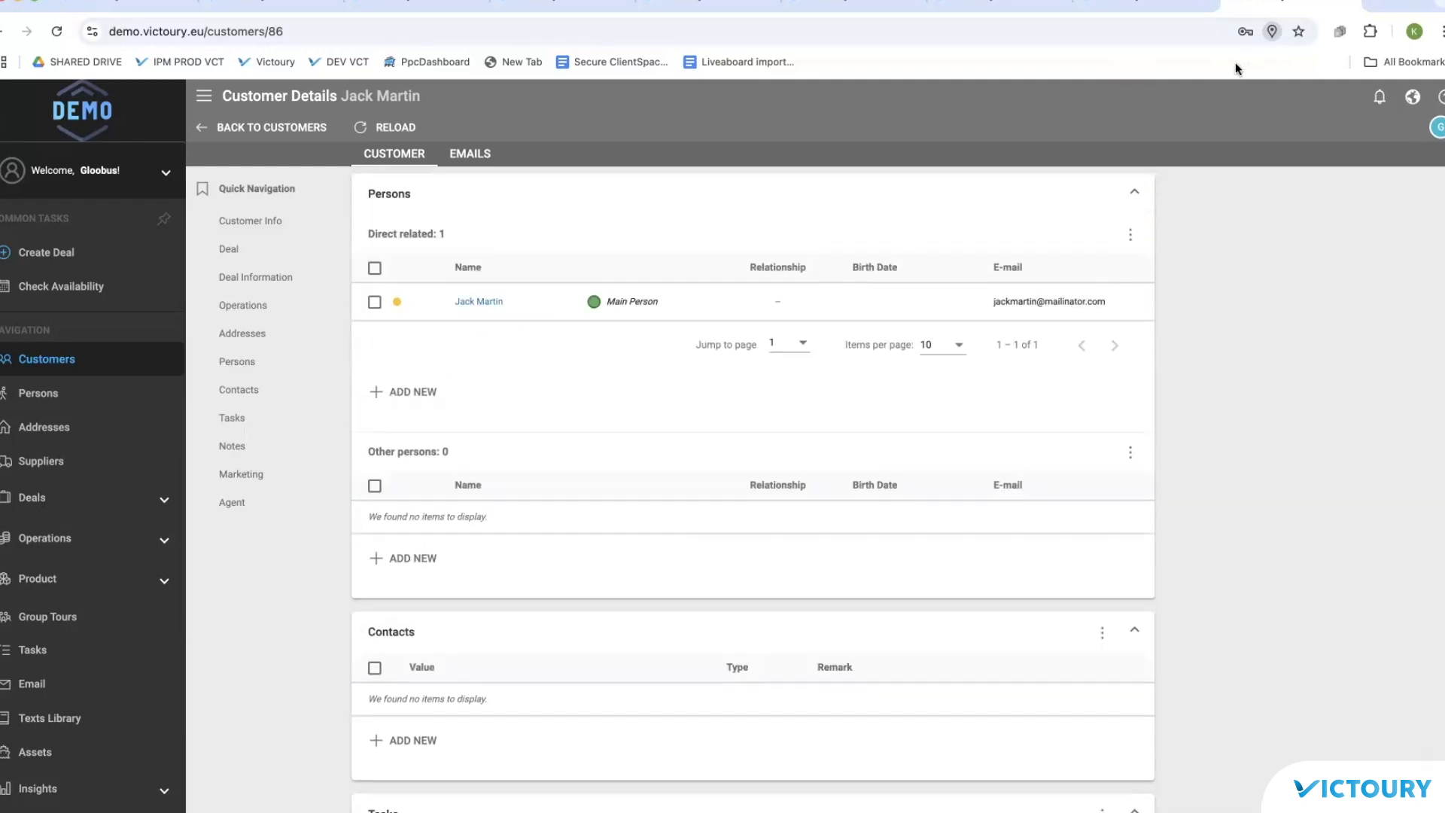
{"action": "left_click", "coordinate": [780, 307]}
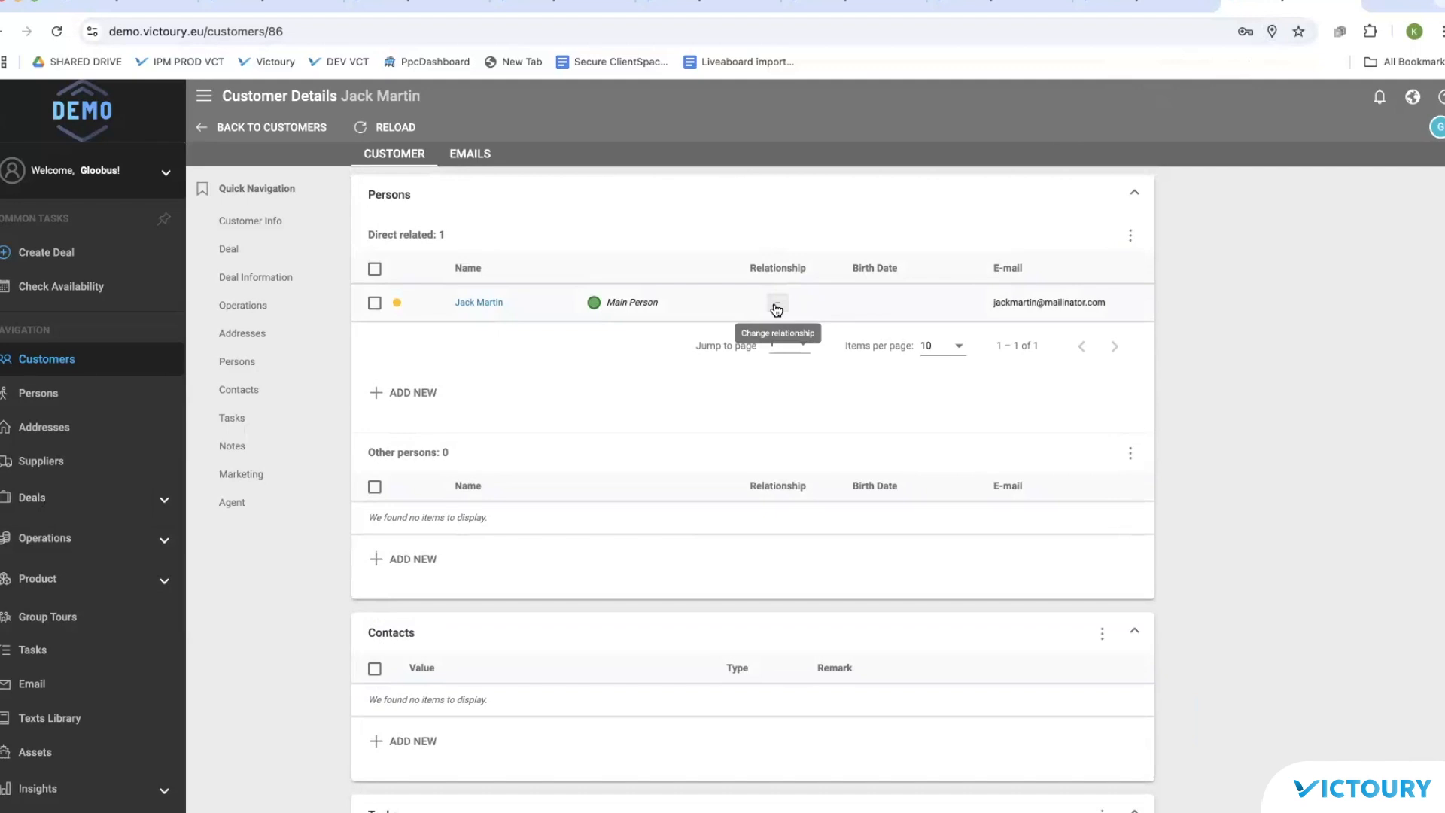
{"action": "left_click", "coordinate": [410, 392]}
{"action": "left_click", "coordinate": [504, 239]}
{"action": "type", "text": "johann"}
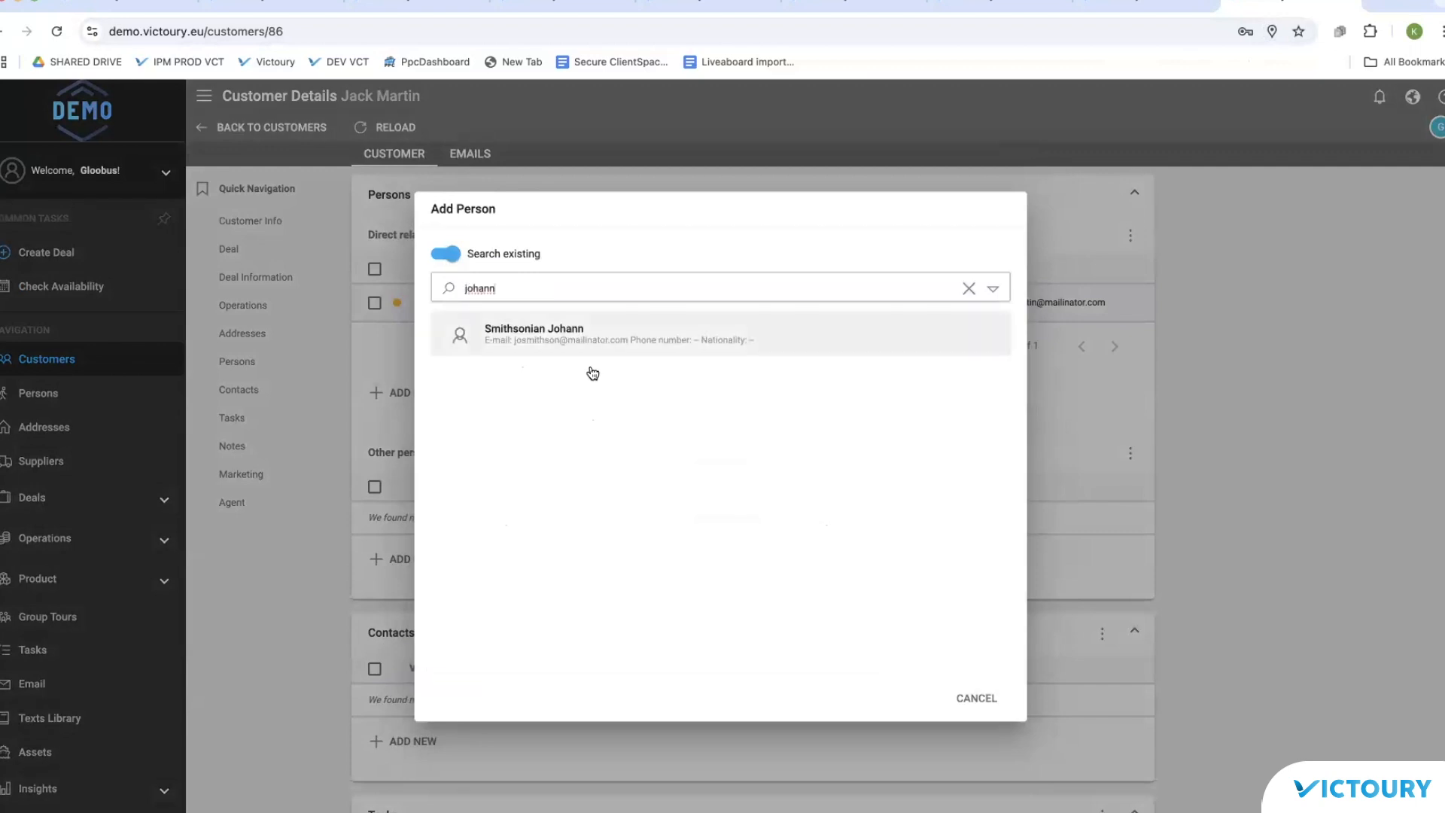
{"action": "left_click", "coordinate": [593, 338]}
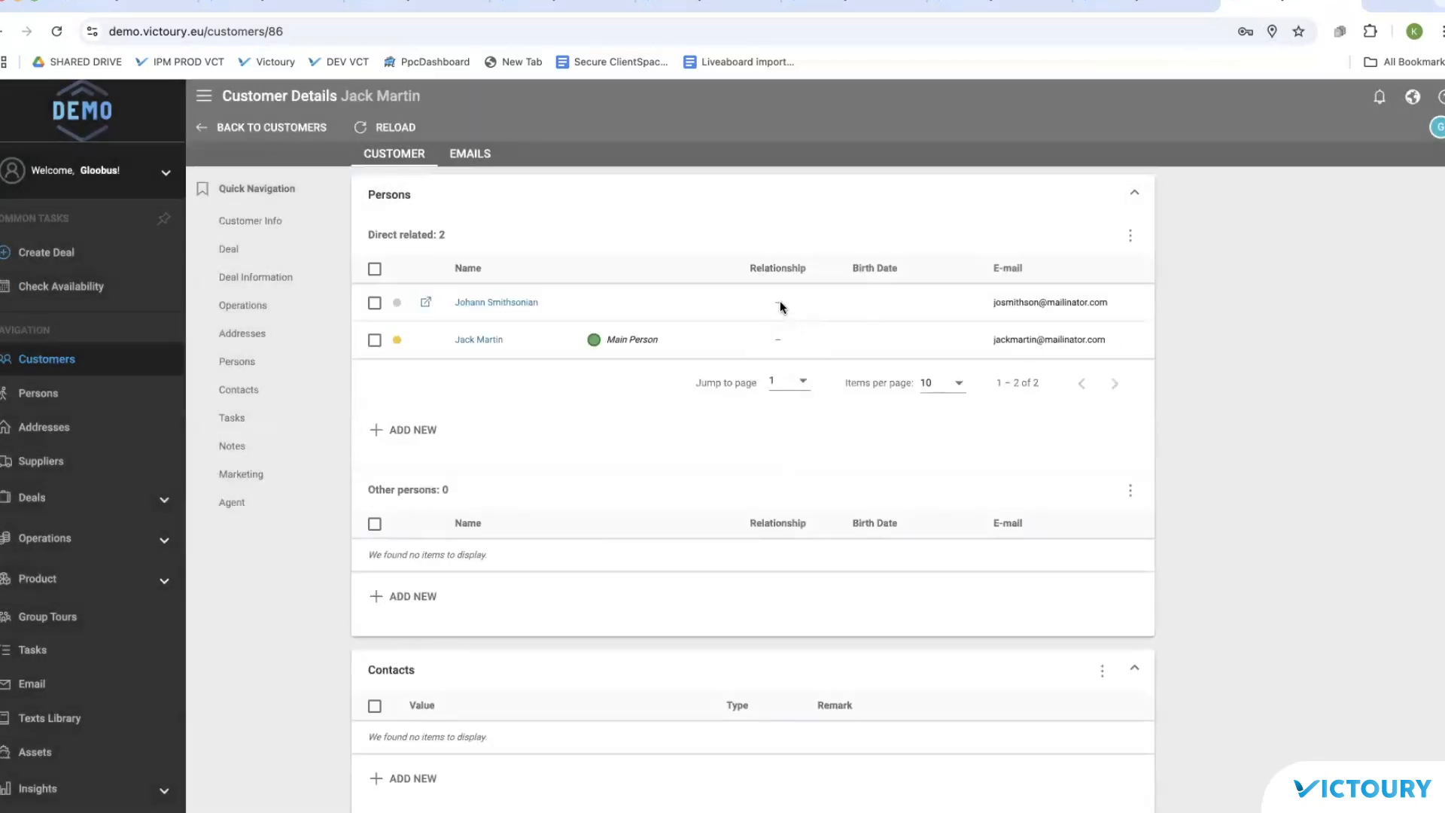
Step: Set the newly linked person's relationship to the customer as Brother
{"action": "left_click", "coordinate": [780, 306]}
{"action": "left_click", "coordinate": [790, 457]}
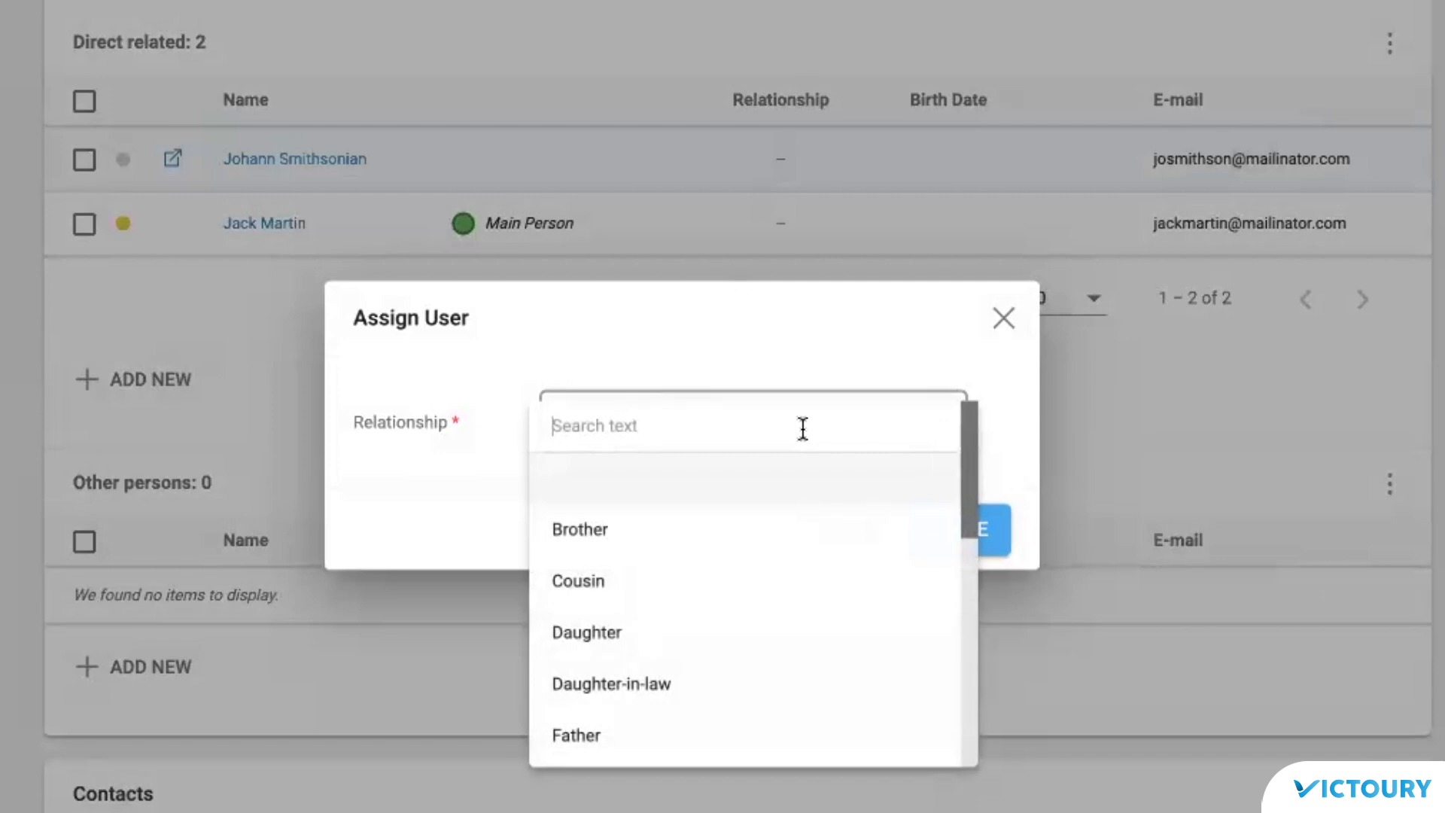
{"action": "left_click", "coordinate": [761, 550]}
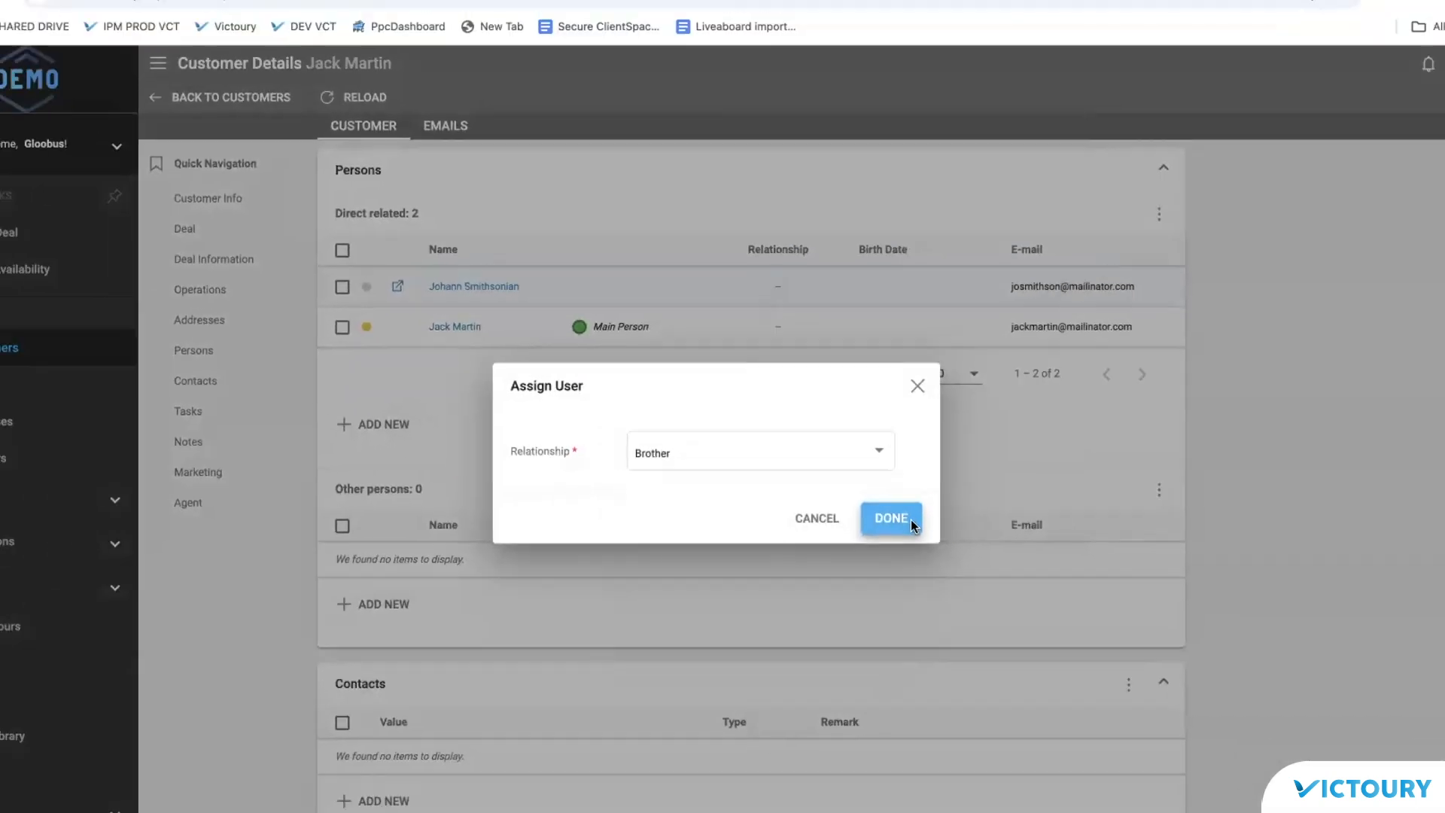
{"action": "left_click", "coordinate": [961, 529]}
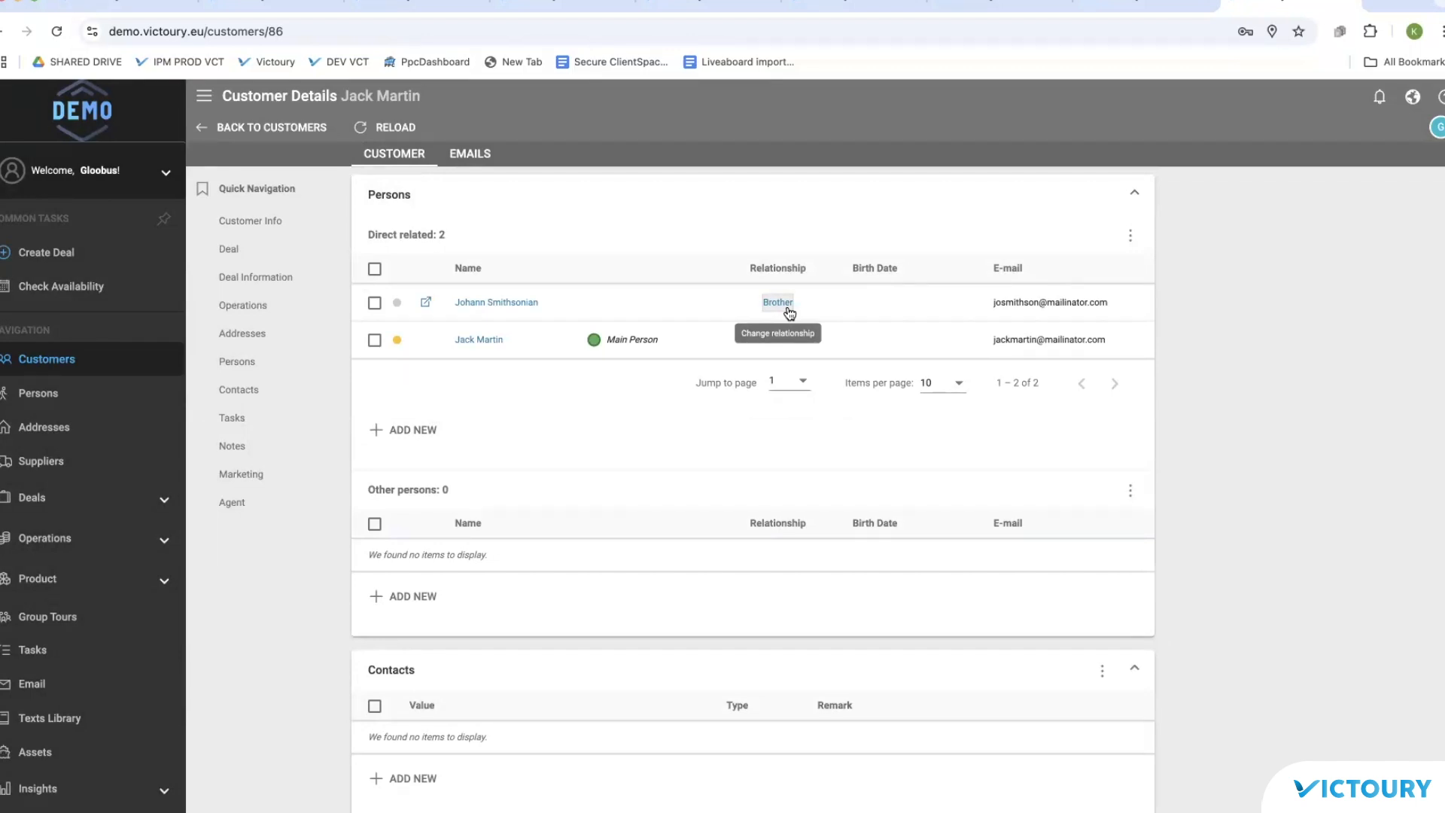
{"action": "left_click", "coordinate": [426, 304]}
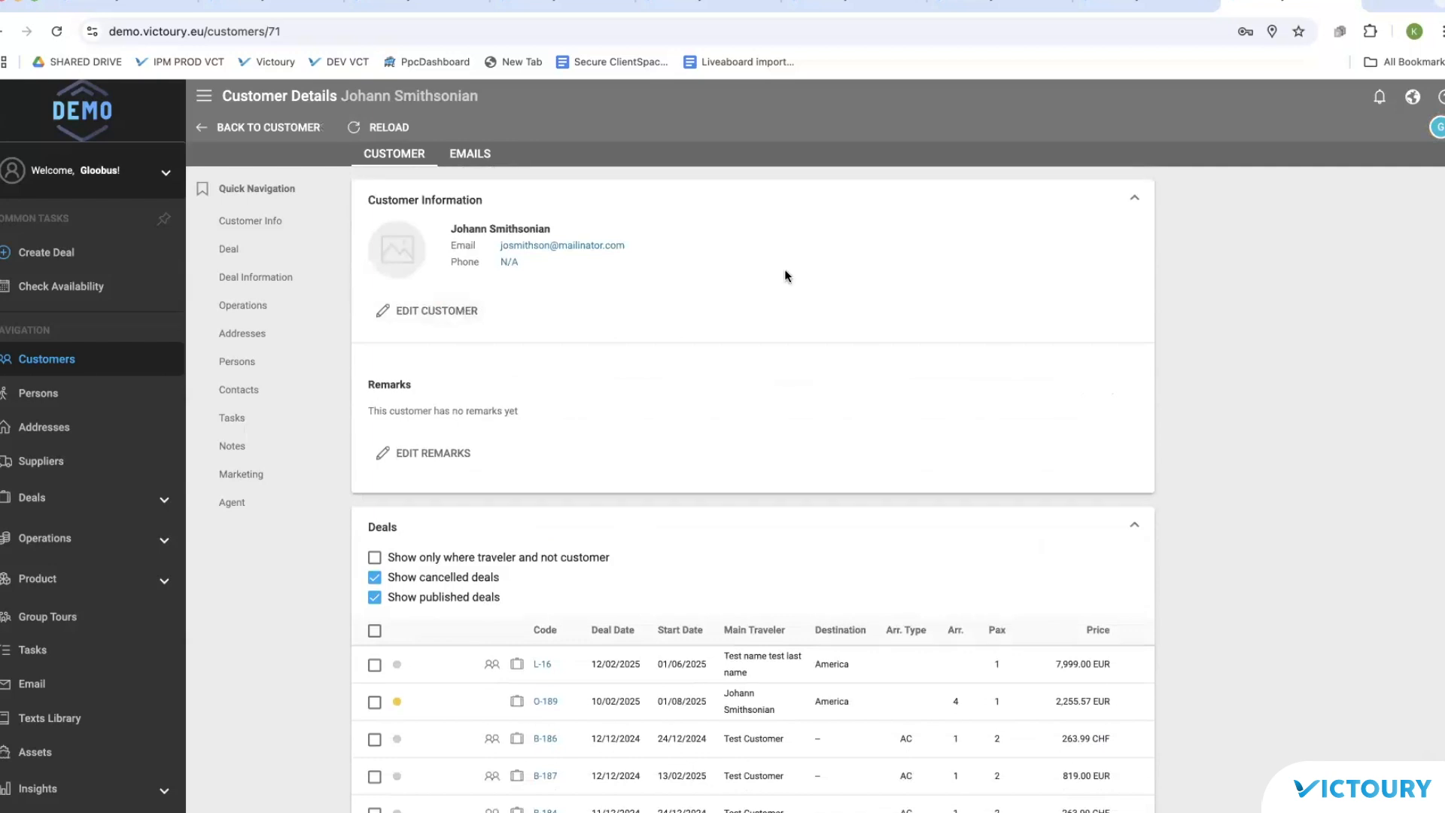
Step: Open the Deals List from the Deals section of the sidebar
{"action": "scroll", "coordinate": [784, 269], "scroll_direction": "down", "scroll_amount": 1}
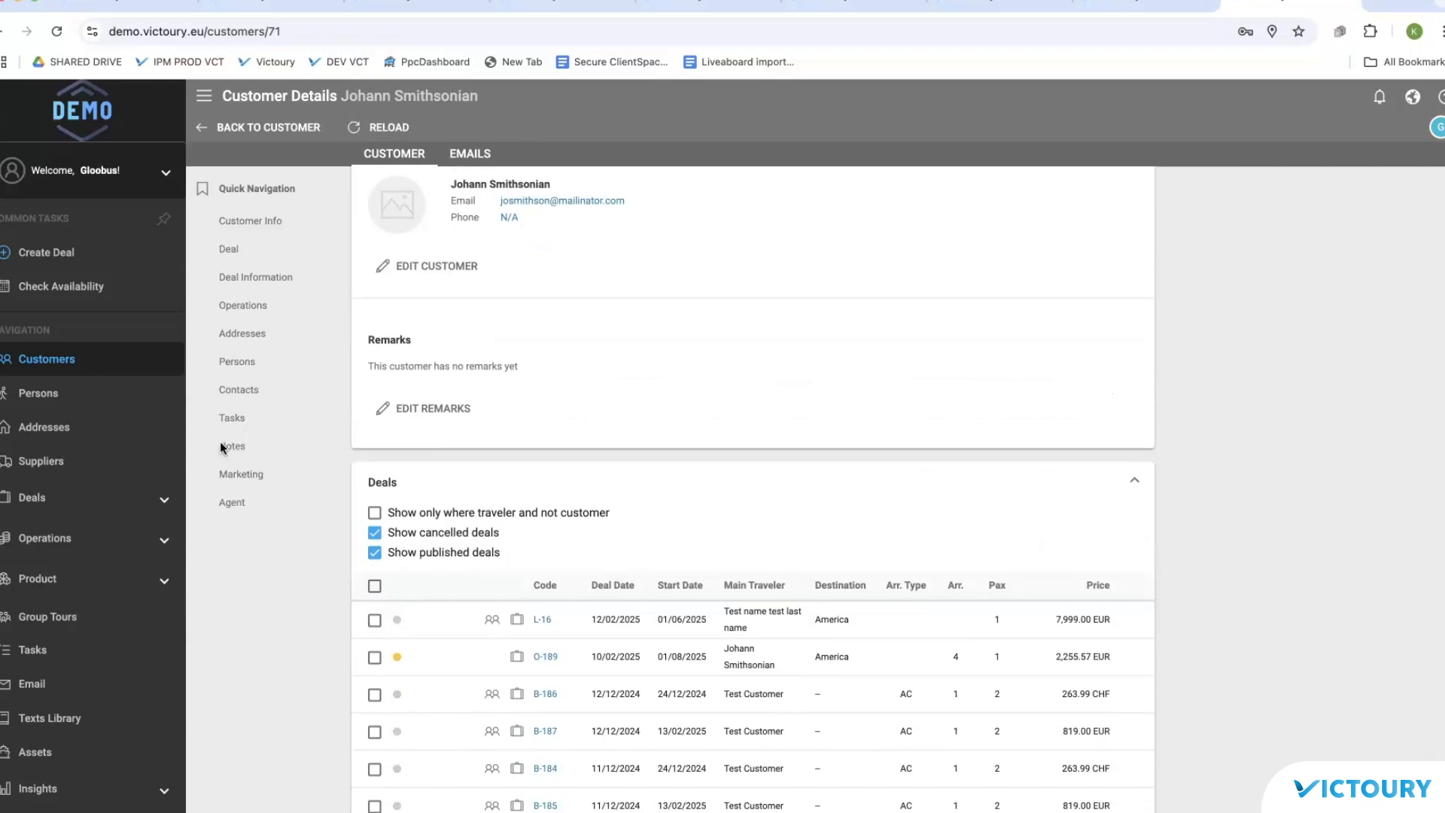
{"action": "left_click", "coordinate": [65, 501]}
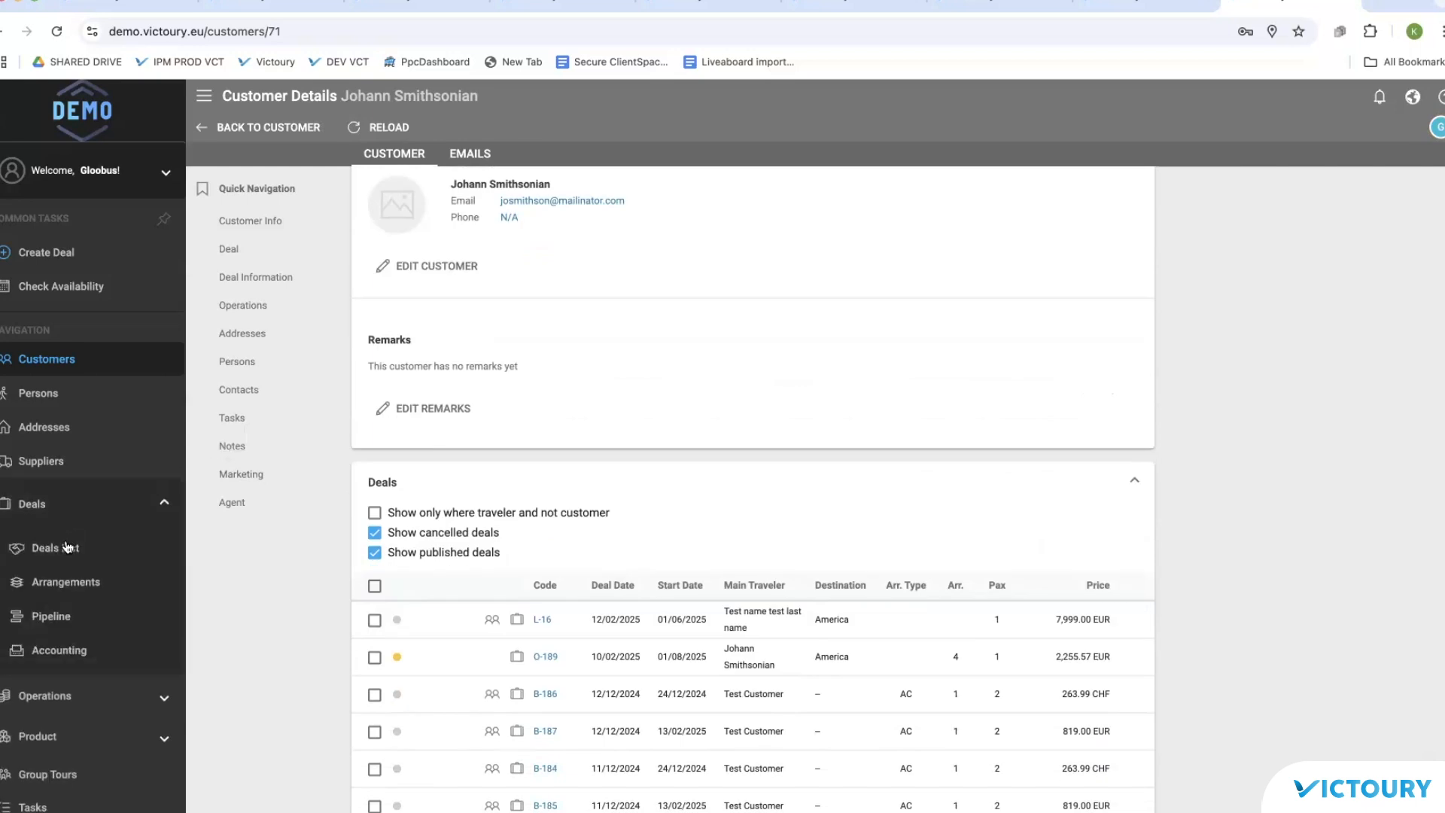
{"action": "left_click", "coordinate": [68, 547]}
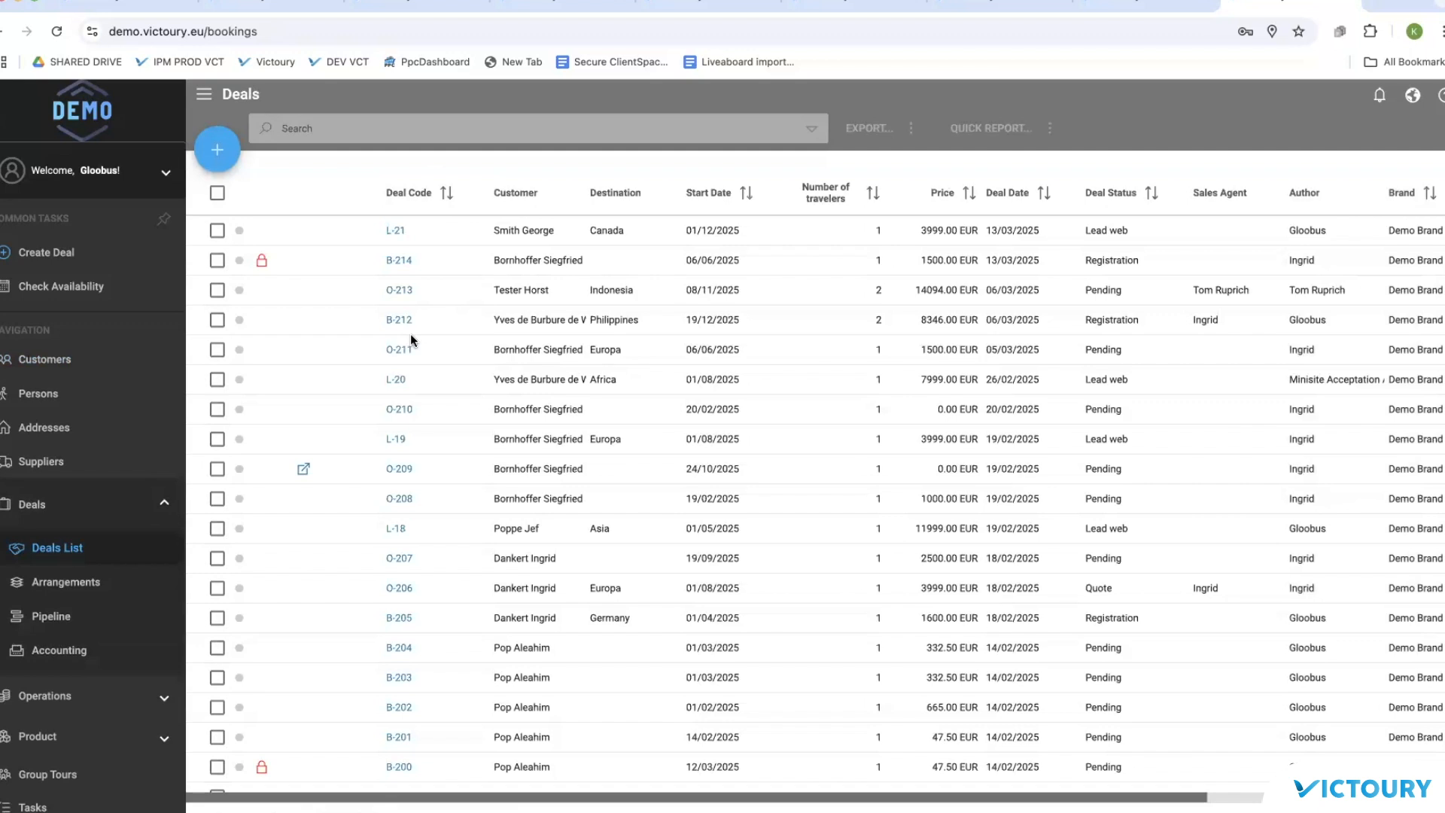
{"action": "scroll", "coordinate": [411, 340], "scroll_direction": "down", "scroll_amount": 7}
Step: Open deal B-187, abandon a customer change, and show its Operations section
{"action": "left_click", "coordinate": [395, 574]}
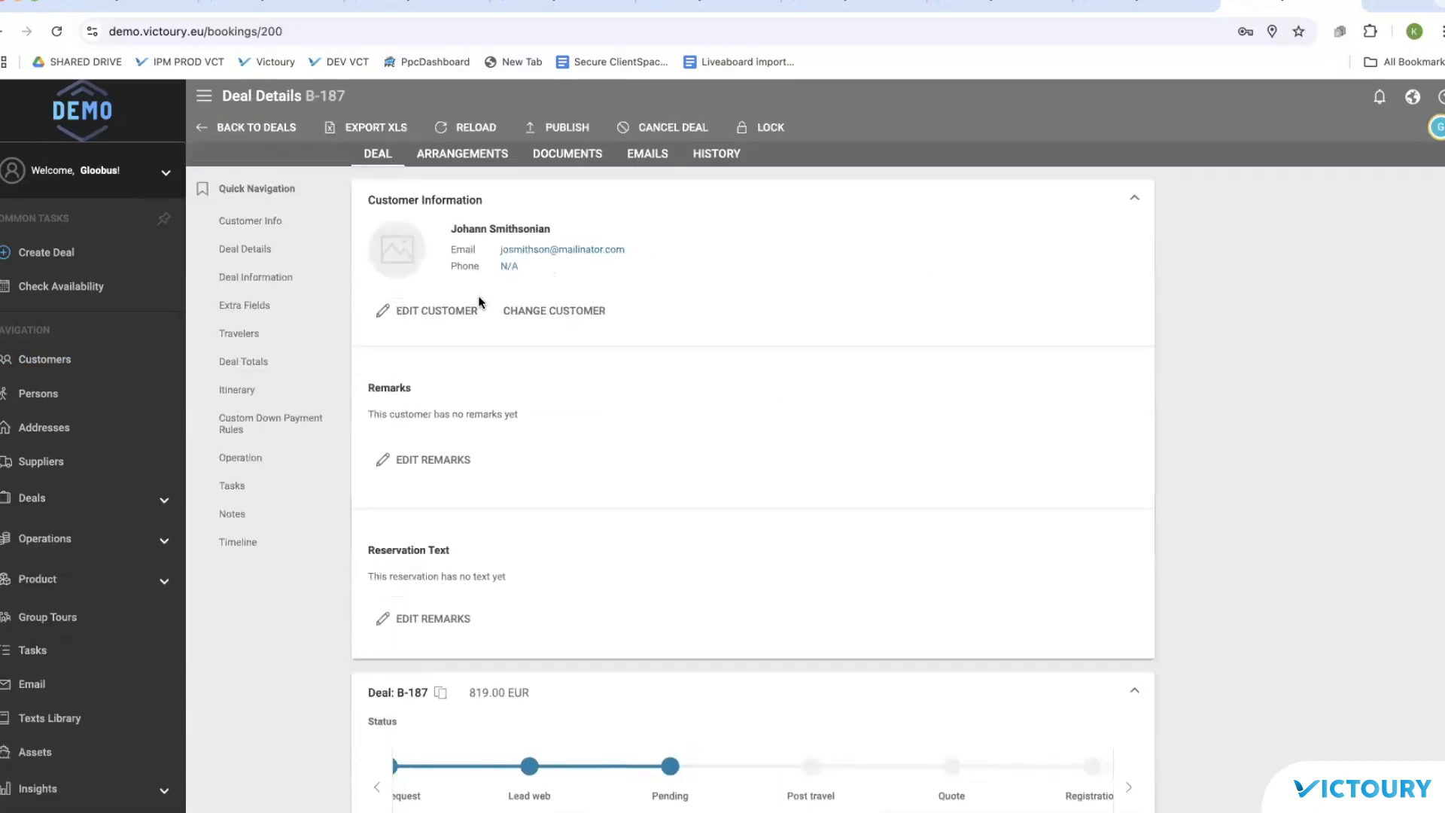
{"action": "left_click", "coordinate": [581, 313]}
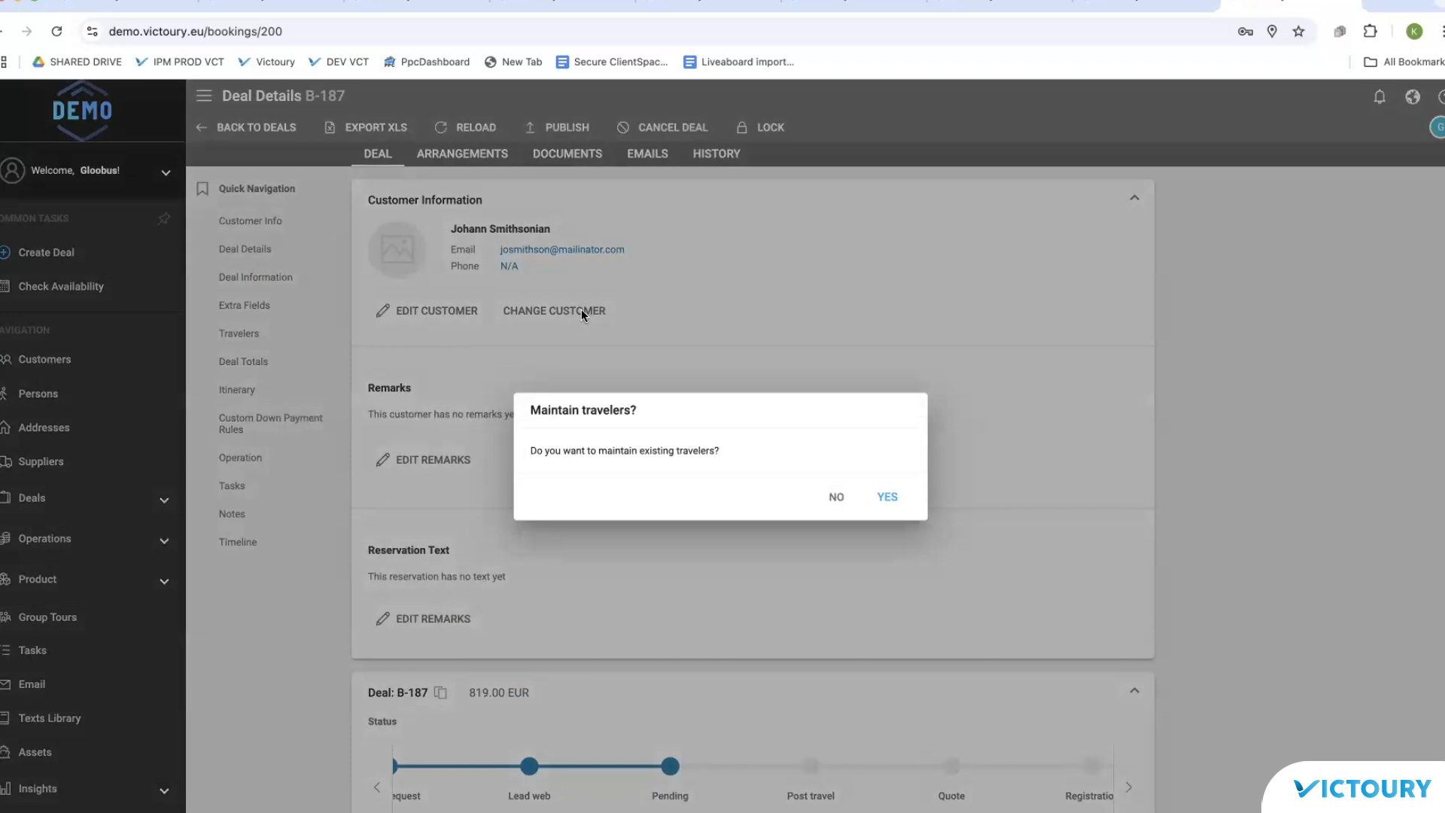
{"action": "left_click", "coordinate": [835, 499]}
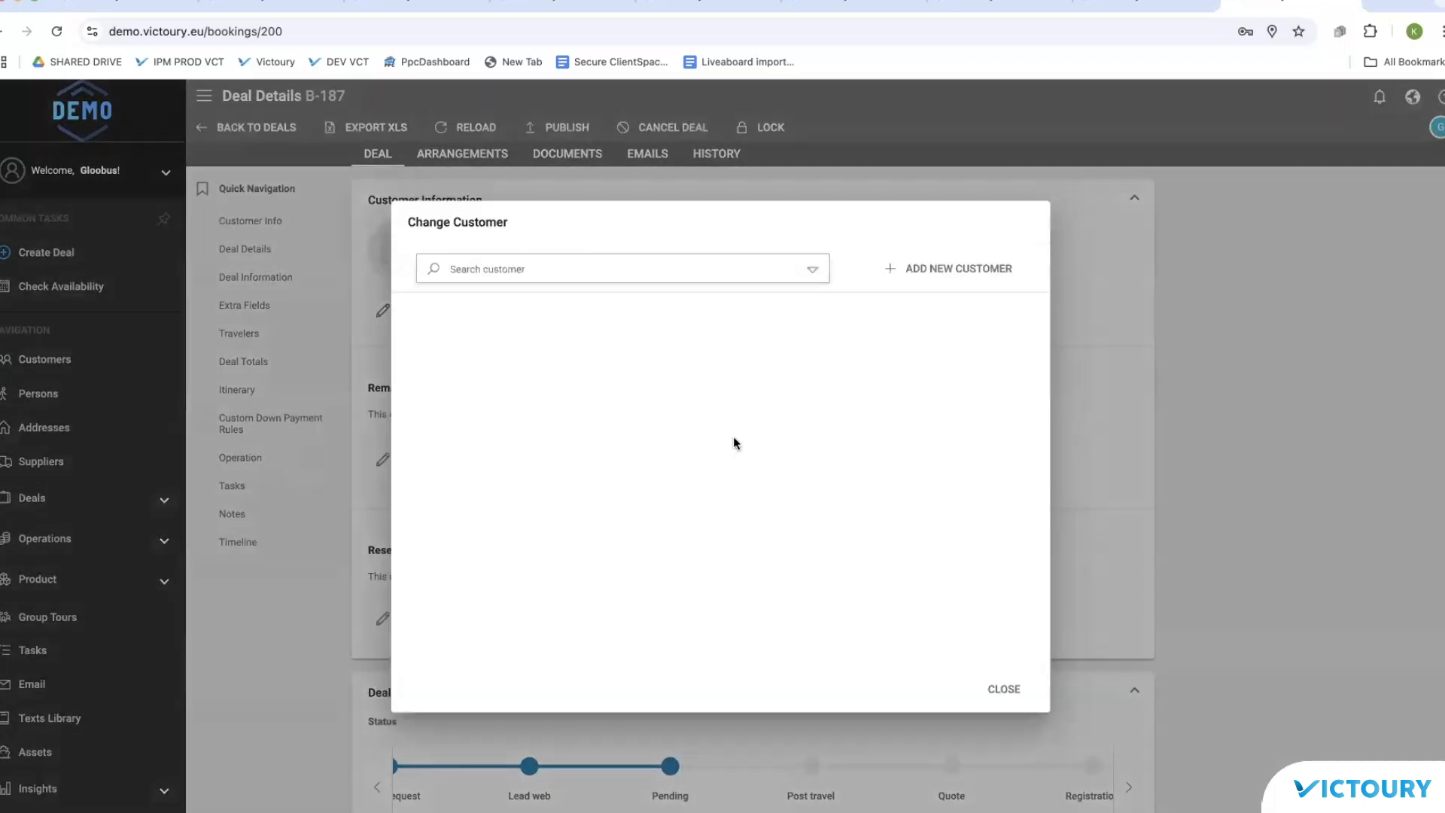
{"action": "left_click", "coordinate": [1003, 691]}
{"action": "left_click", "coordinate": [249, 460]}
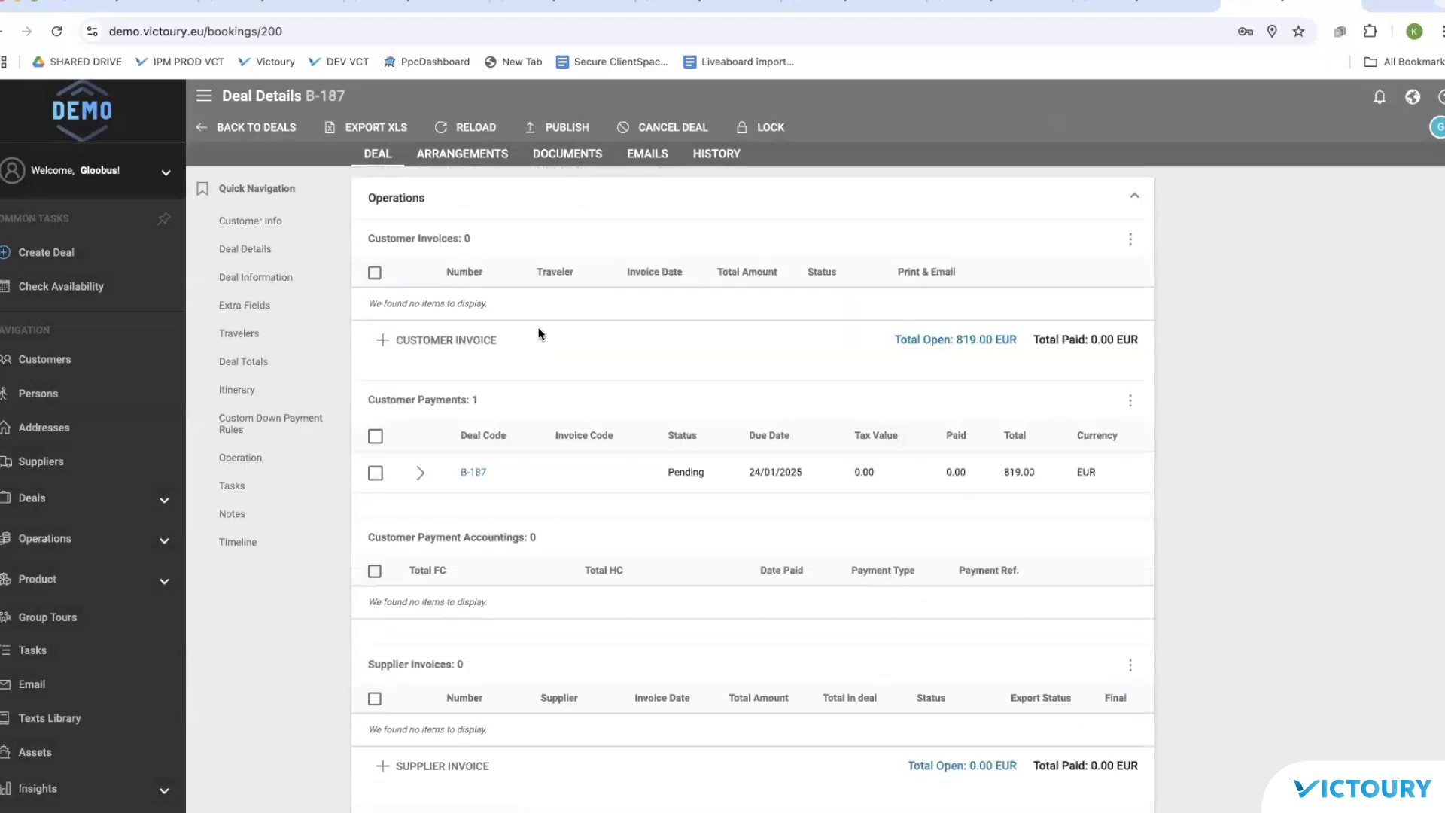
Step: Create customer invoice I-58 for 819.00 EUR on deal B-187, then unlock the deal
{"action": "left_click", "coordinate": [477, 339]}
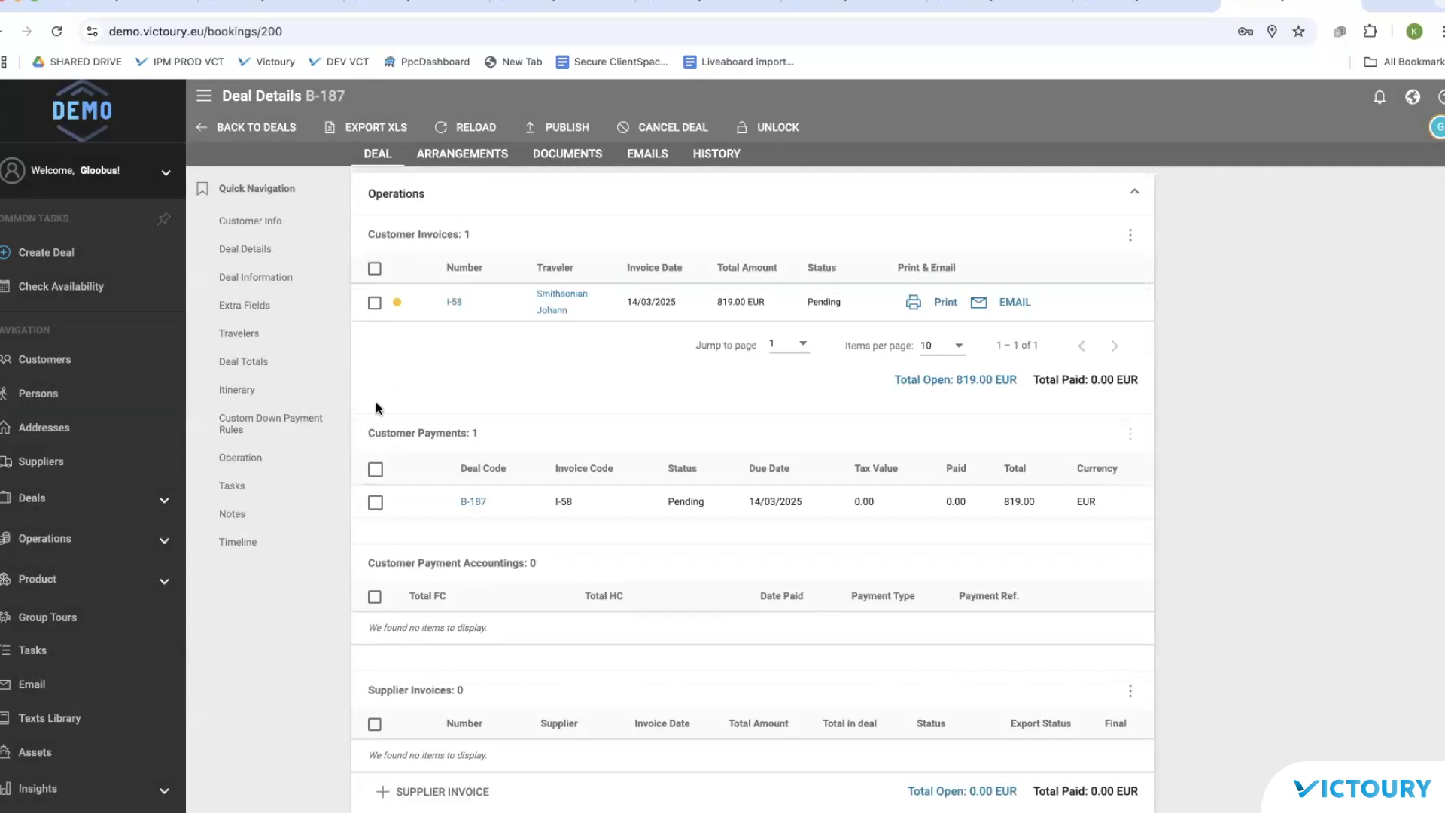
{"action": "scroll", "coordinate": [499, 203], "scroll_direction": "up", "scroll_amount": 5}
{"action": "scroll", "coordinate": [498, 201], "scroll_direction": "up", "scroll_amount": 15}
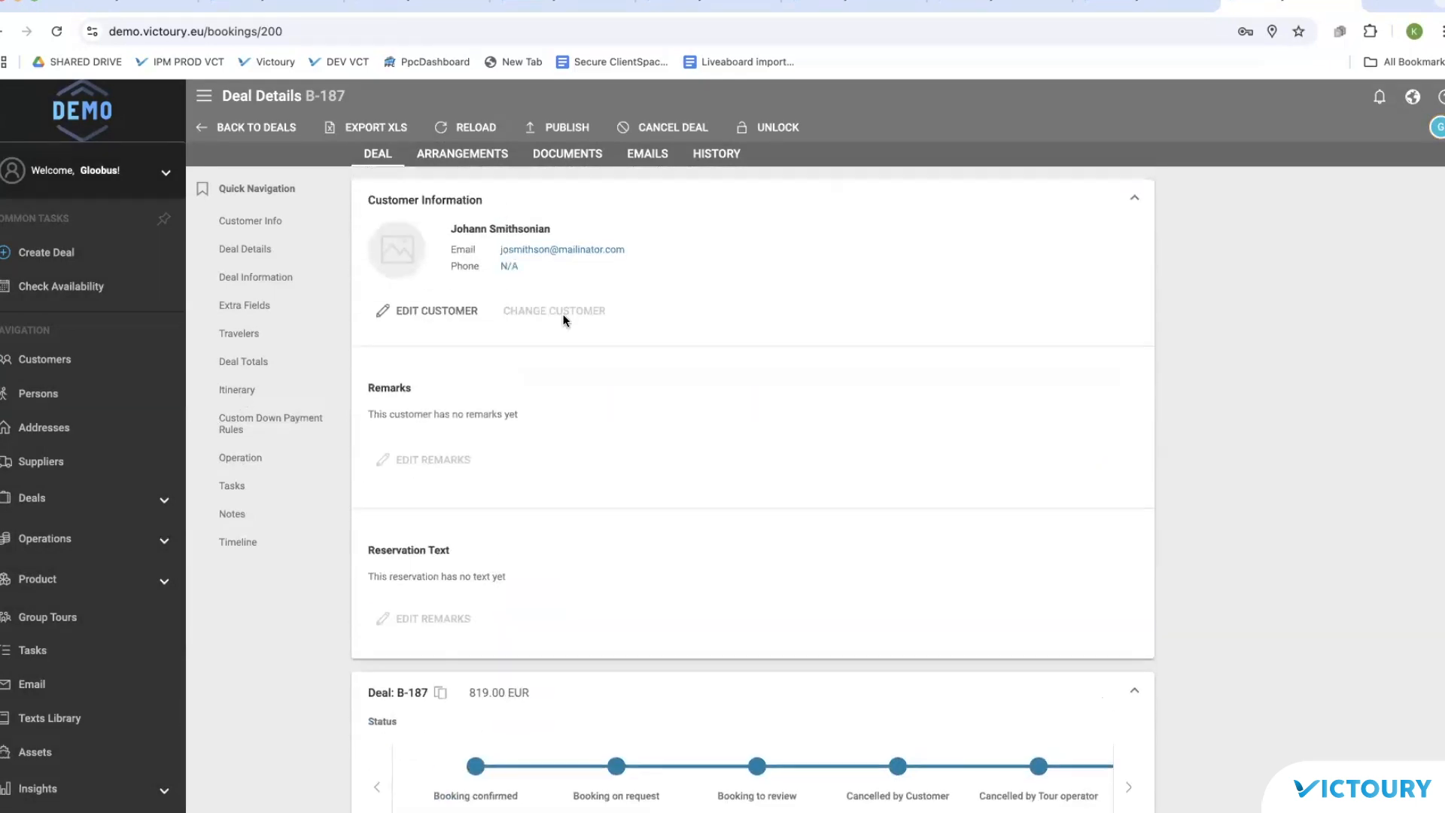
{"action": "left_click", "coordinate": [769, 128]}
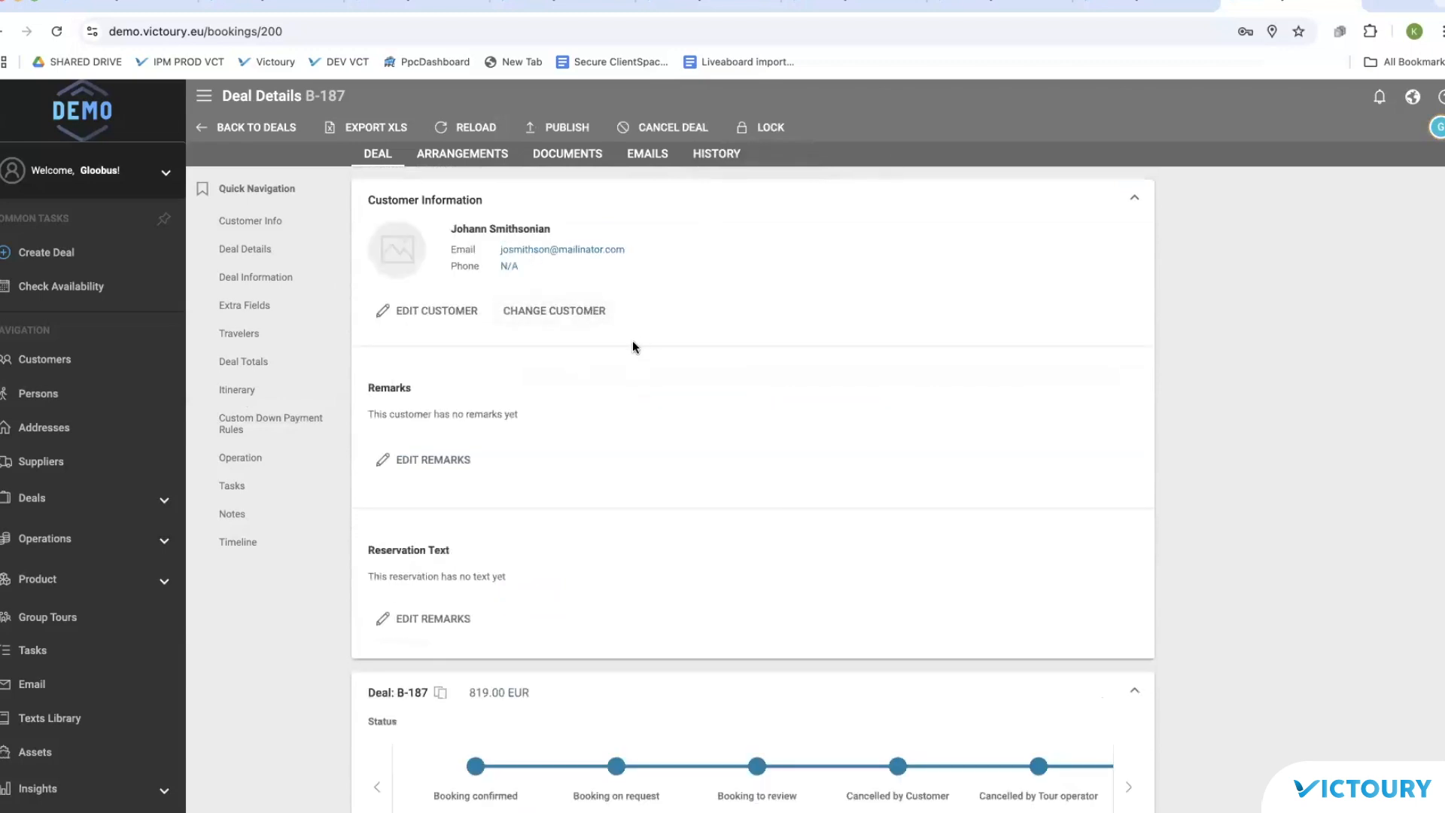
Step: Attempt a customer change on B-187, refused due to the active invoice, then return to Operations
{"action": "left_click", "coordinate": [529, 324]}
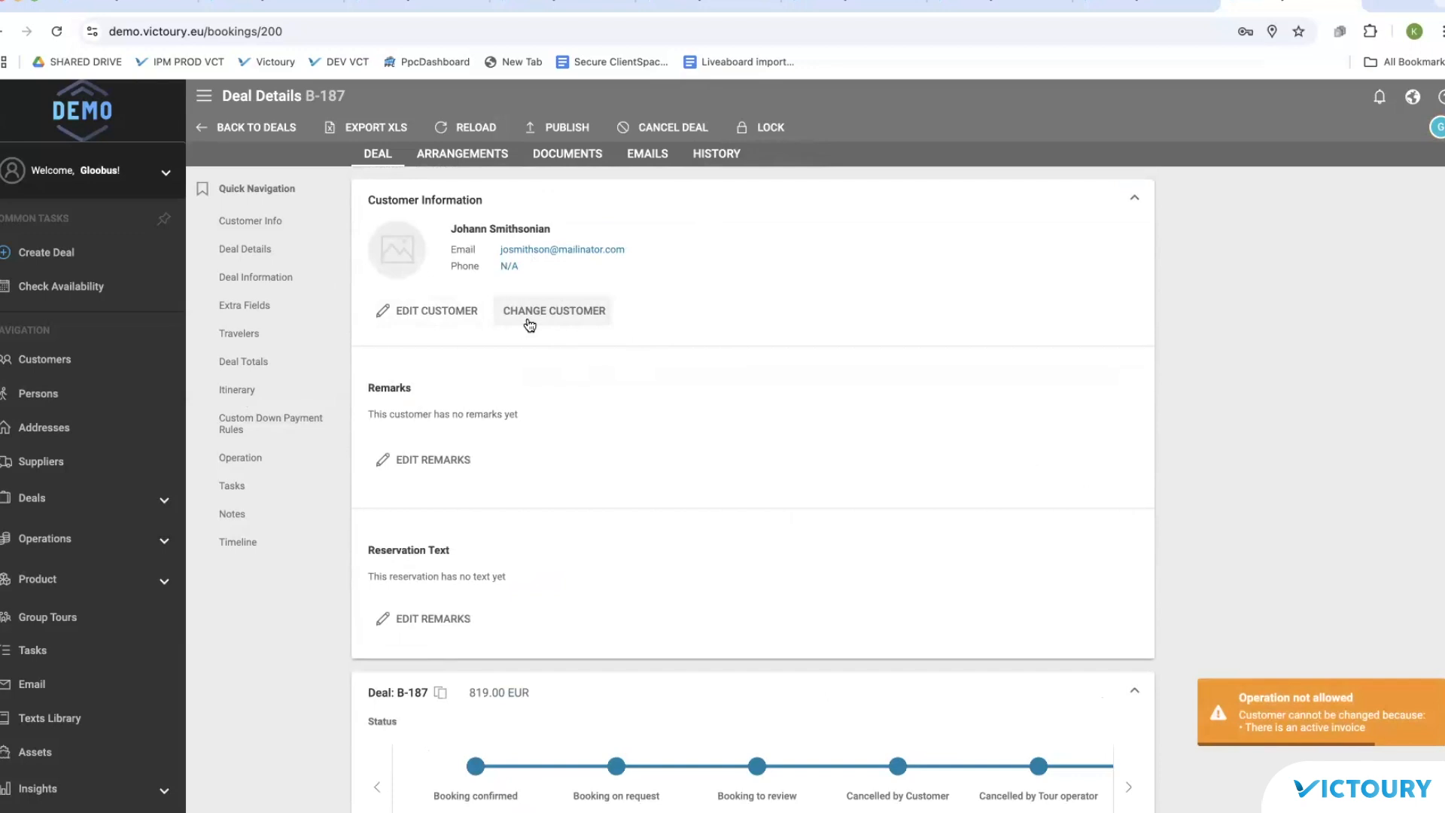
{"action": "scroll", "coordinate": [527, 324], "scroll_direction": "down", "scroll_amount": 12}
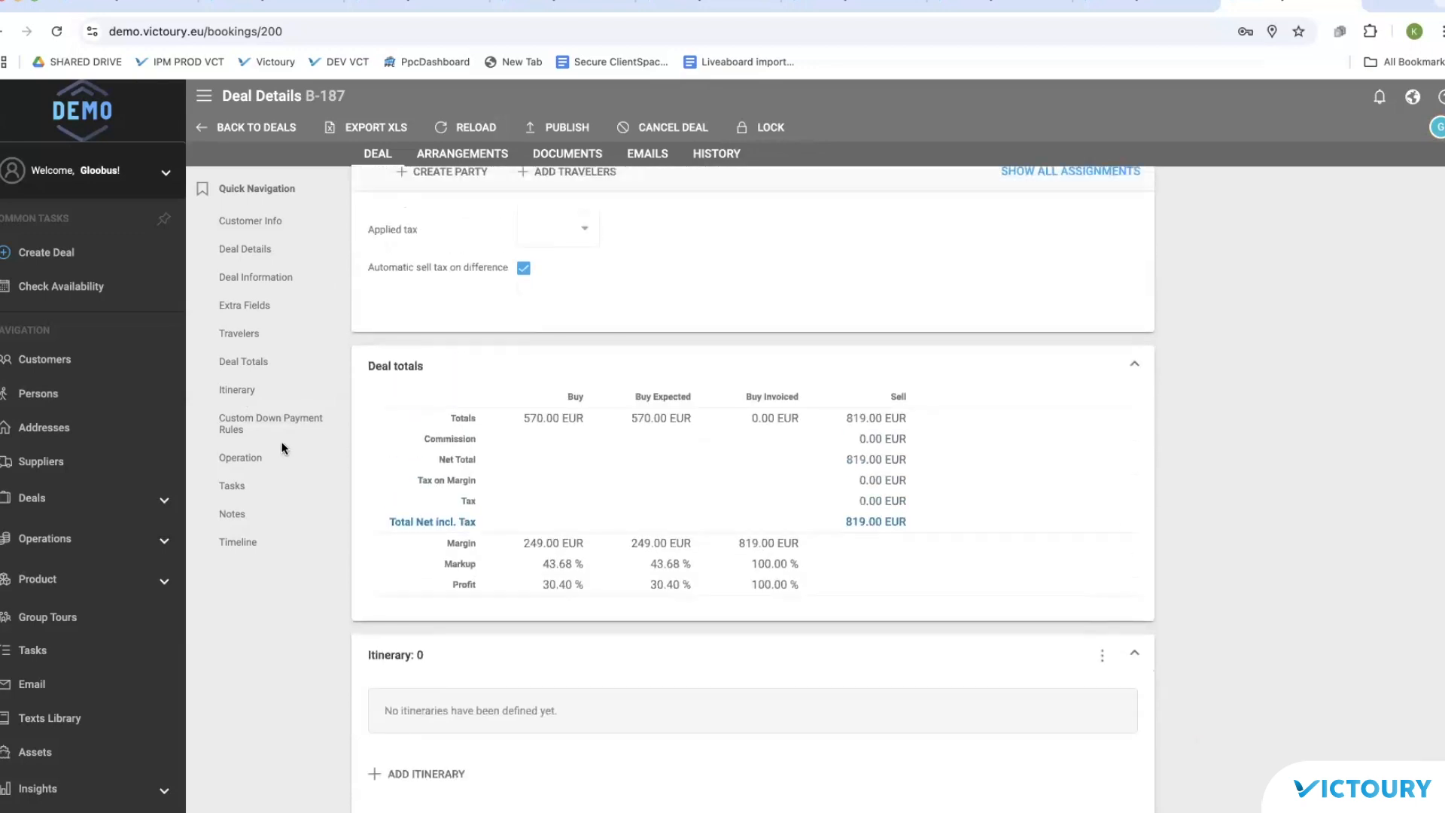
{"action": "left_click", "coordinate": [252, 457]}
Step: Issue a credit note for invoice I-58 and begin changing the deal's customer
{"action": "left_click", "coordinate": [374, 304]}
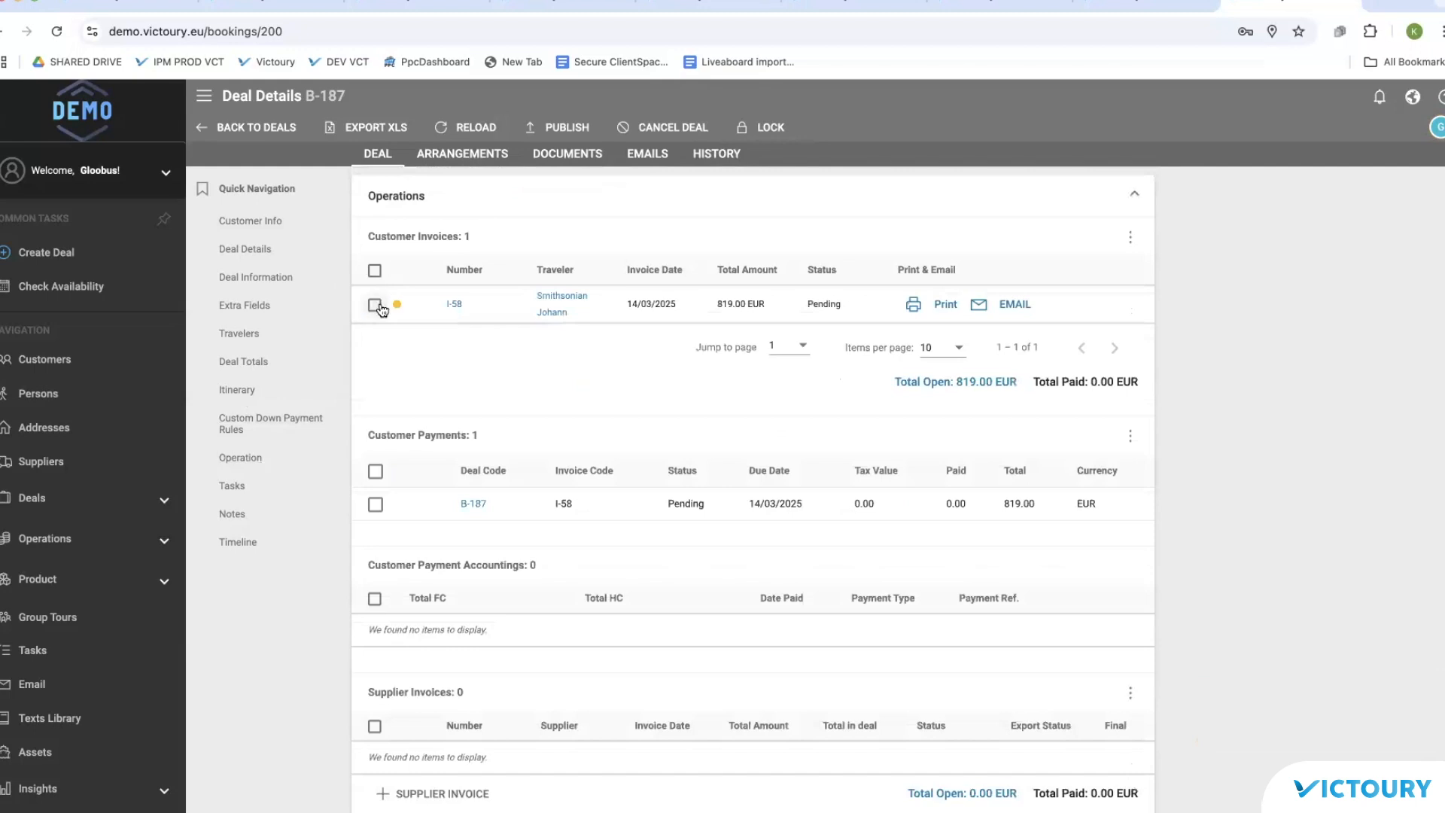
{"action": "left_click", "coordinate": [1130, 236]}
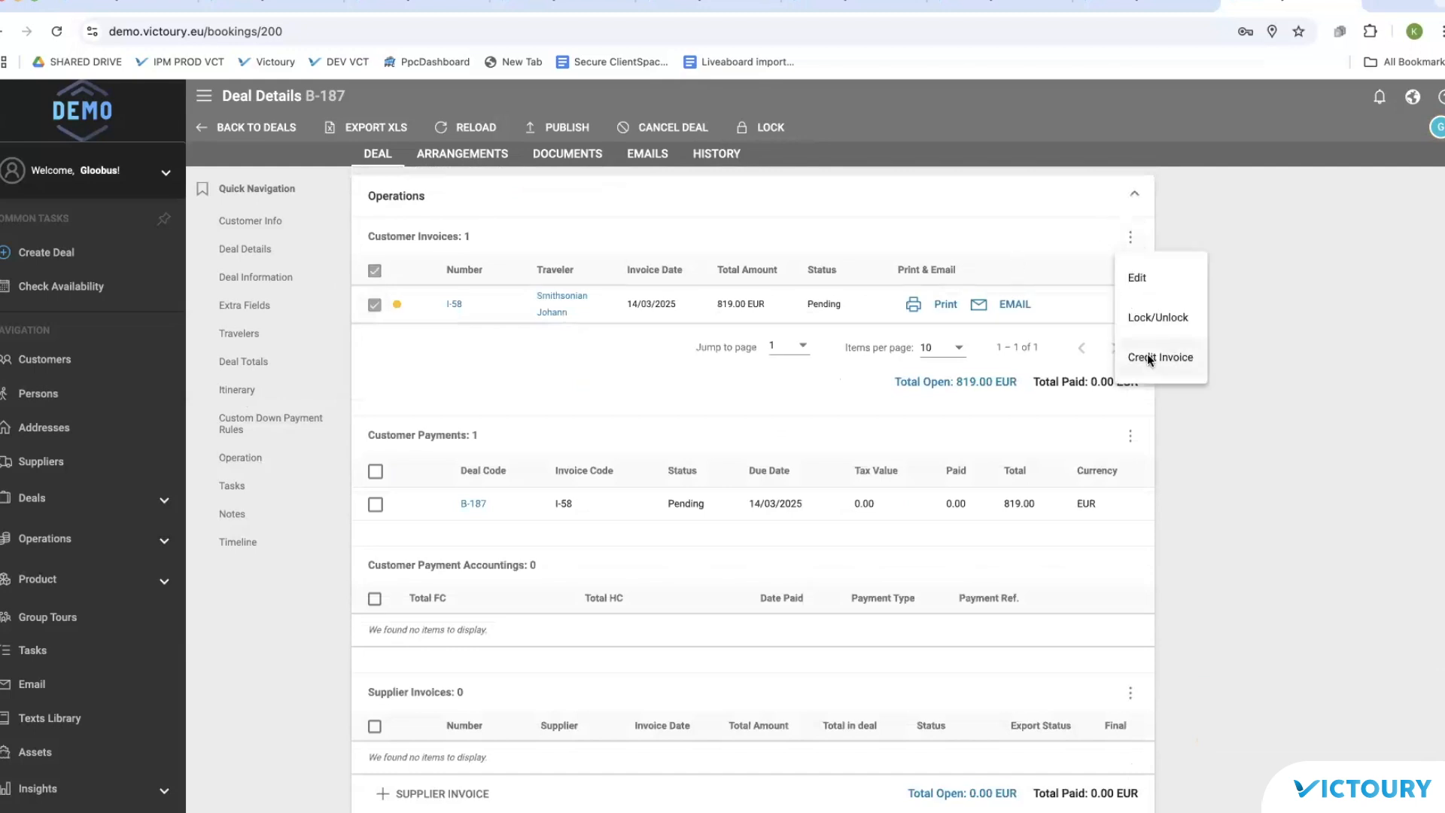
{"action": "left_click", "coordinate": [1147, 353]}
{"action": "scroll", "coordinate": [926, 361], "scroll_direction": "up", "scroll_amount": 20}
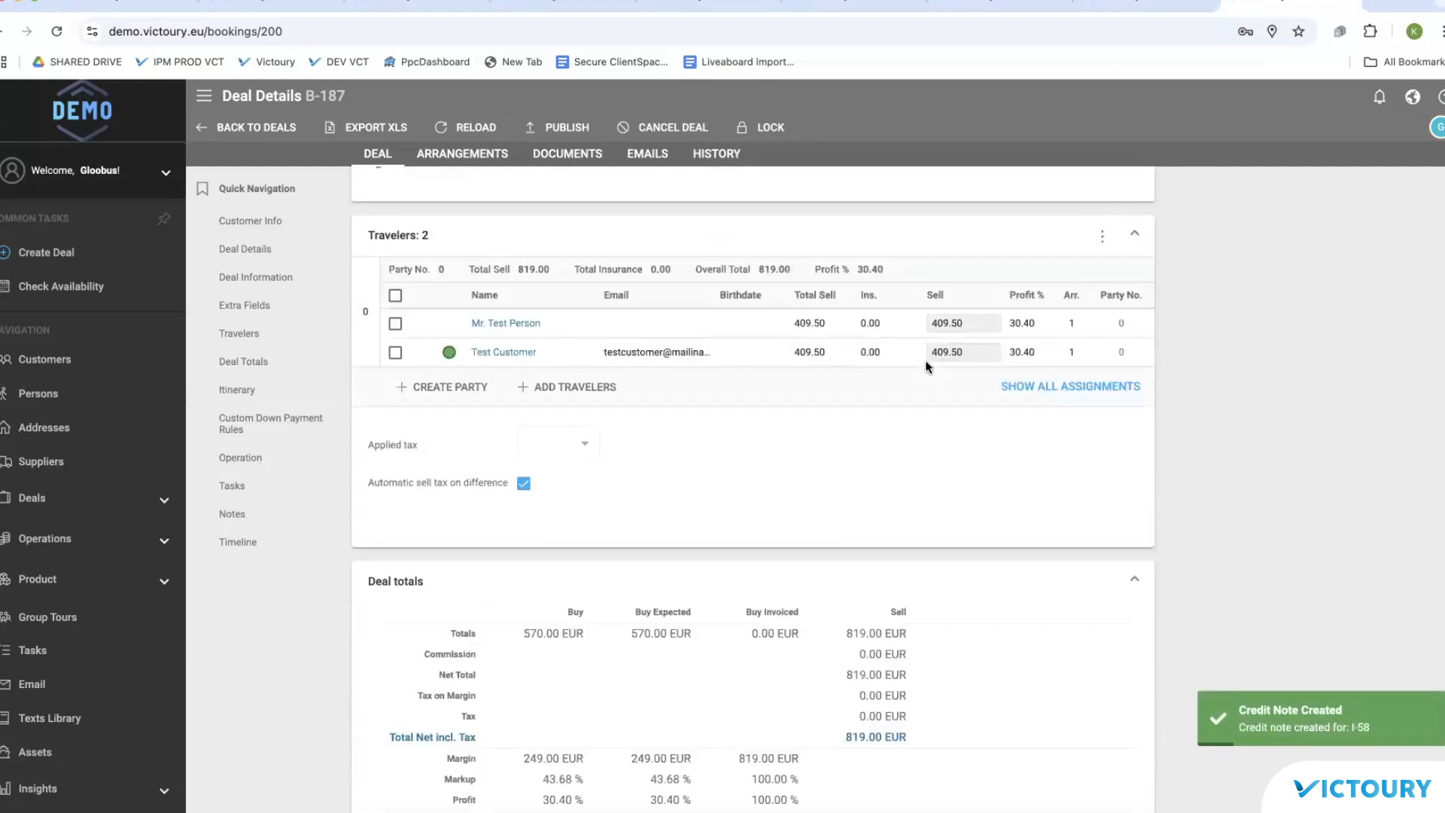
{"action": "left_click", "coordinate": [583, 310]}
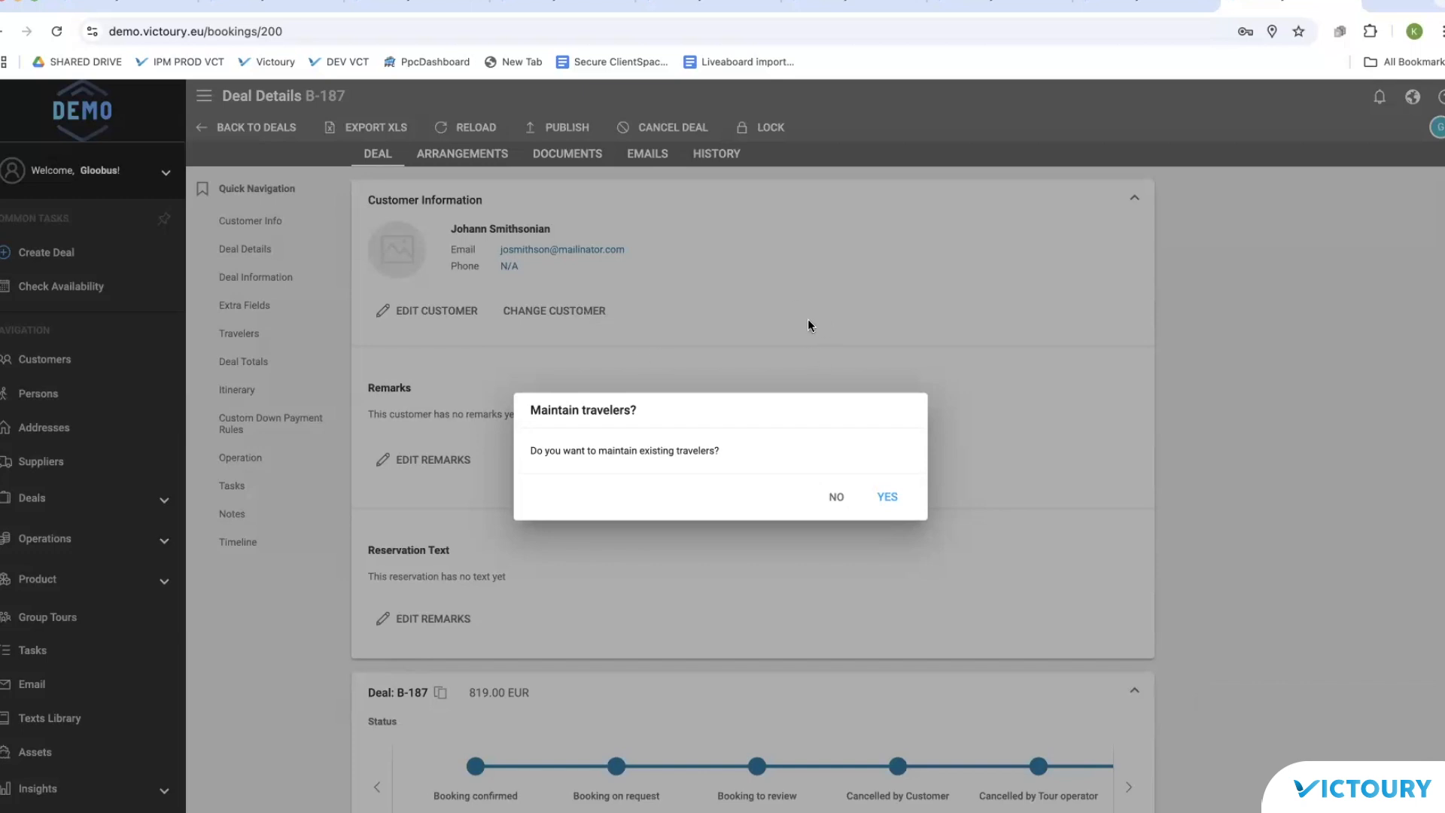
Step: Switch deal B-187 to a customer found by name search, keeping its travelers
{"action": "left_click", "coordinate": [887, 498]}
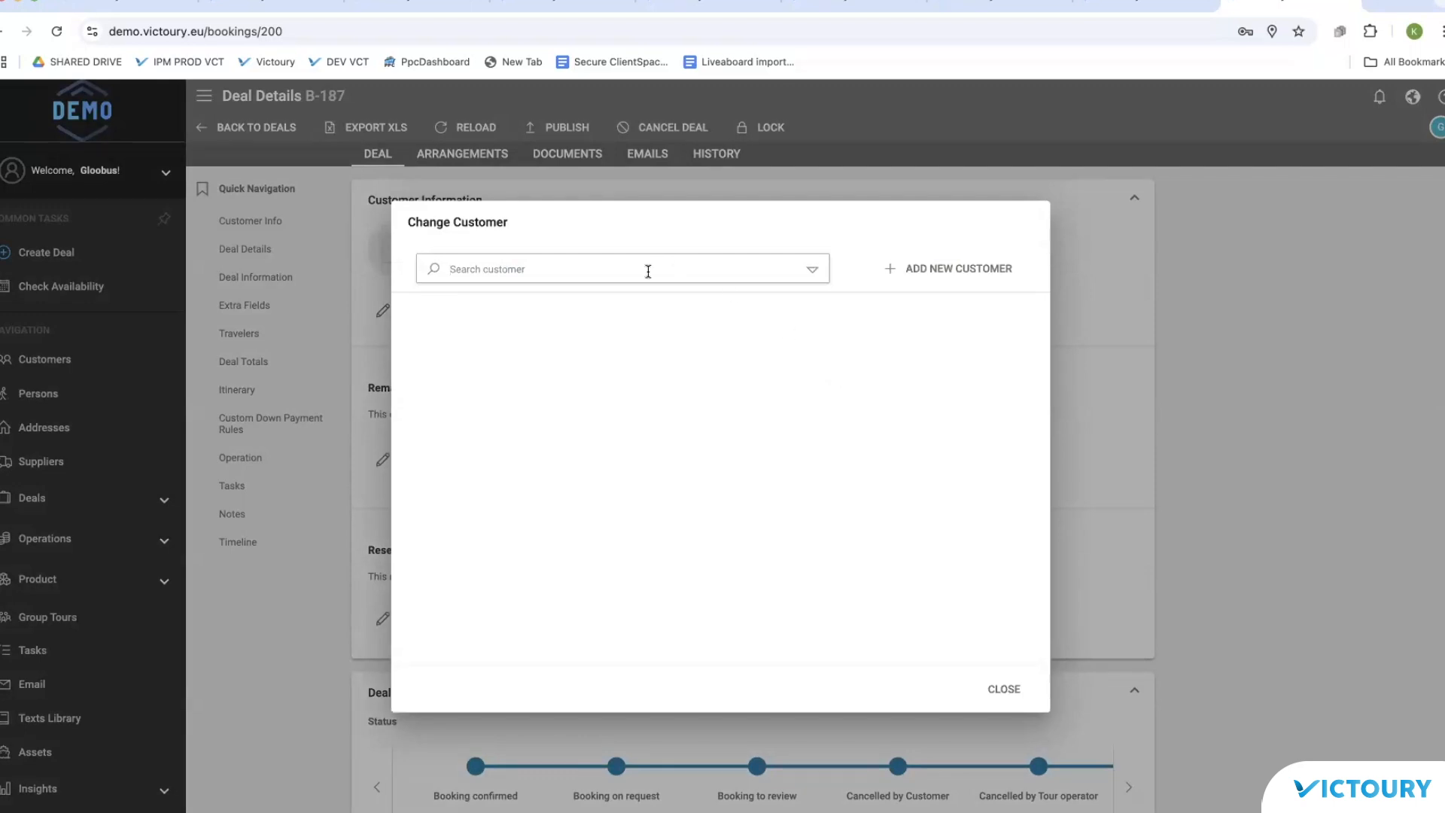
{"action": "type", "text": "martin"}
{"action": "left_click", "coordinate": [575, 292]}
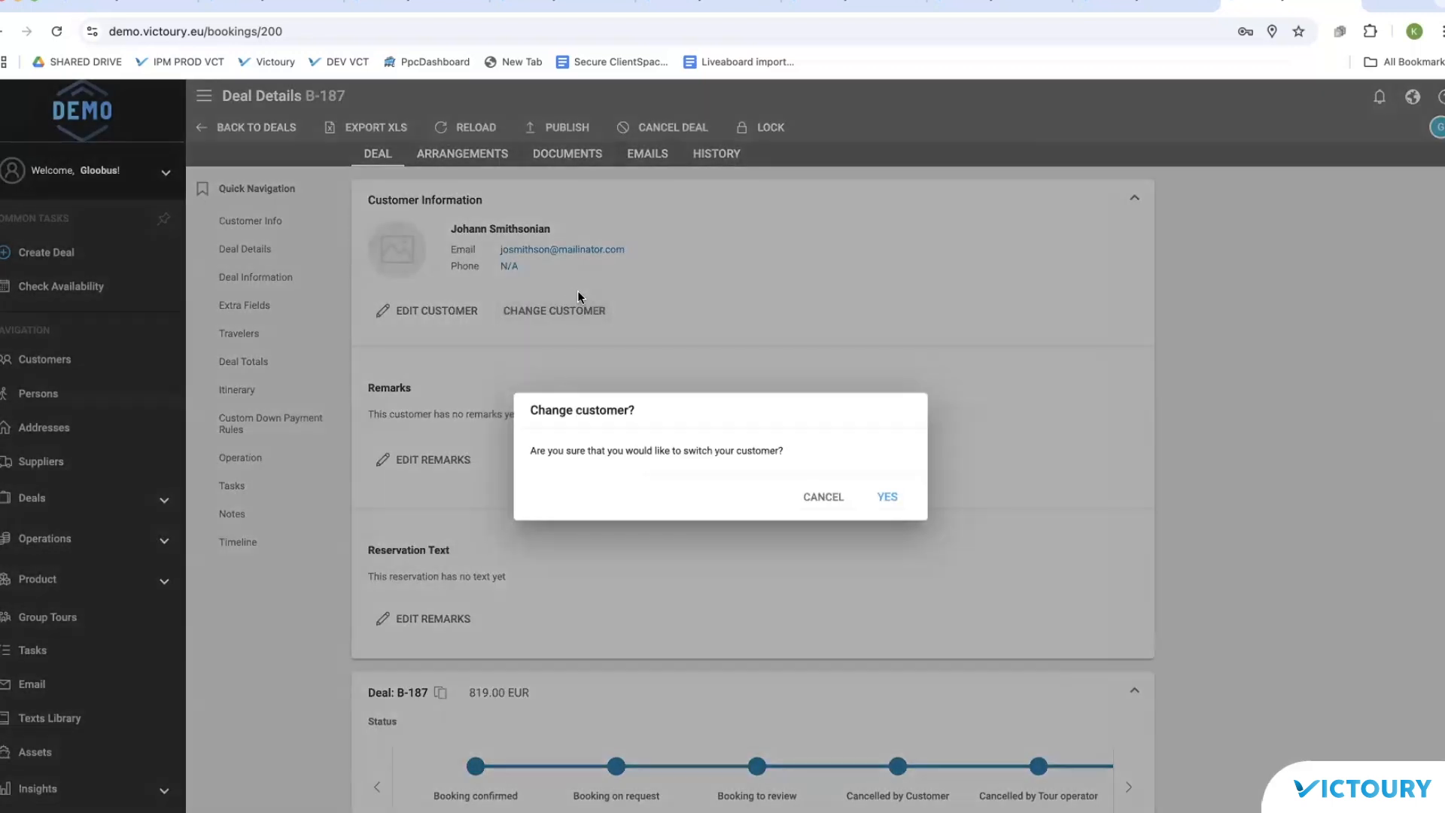
{"action": "left_click", "coordinate": [890, 496]}
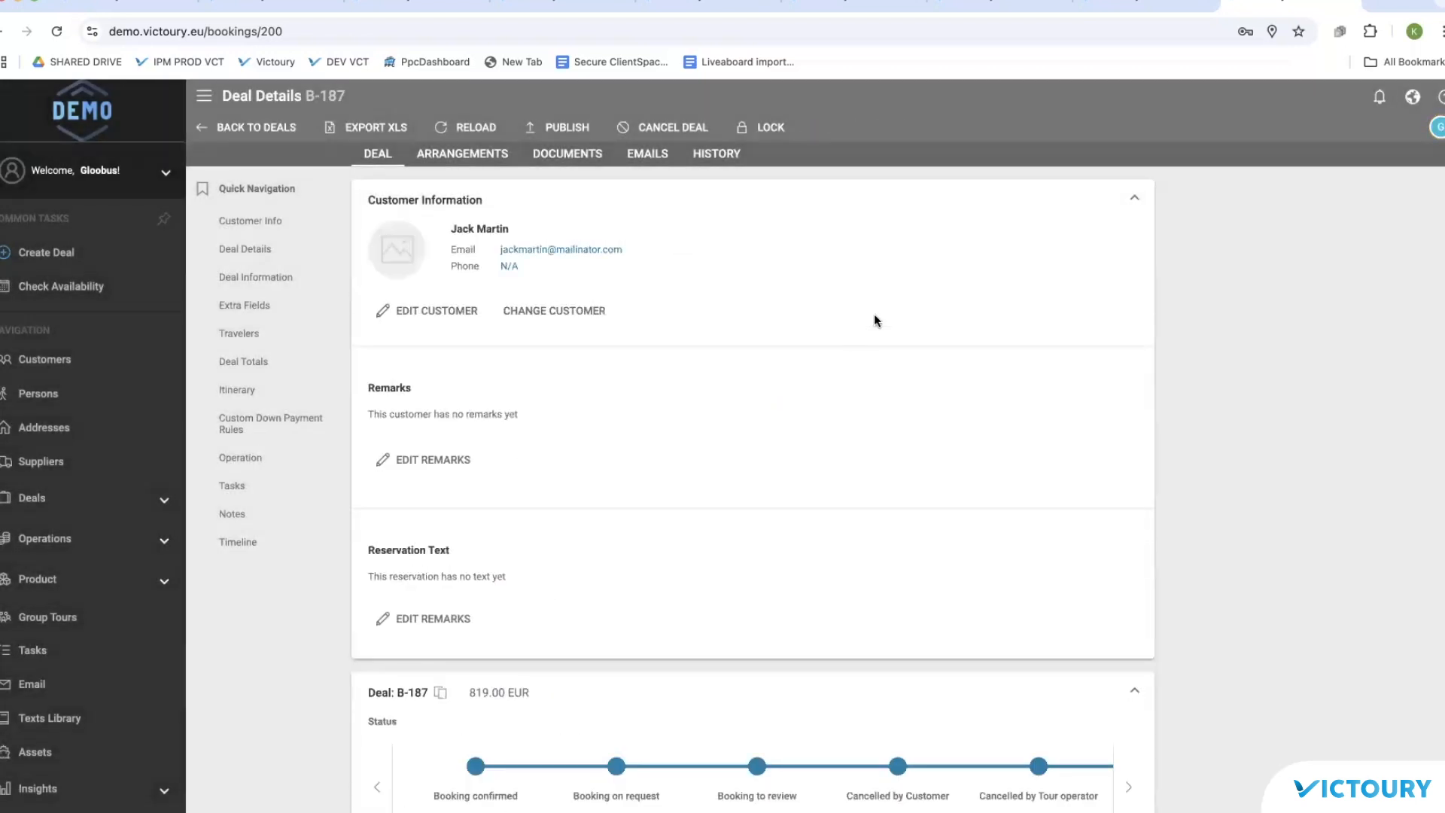
{"action": "left_click", "coordinate": [255, 464]}
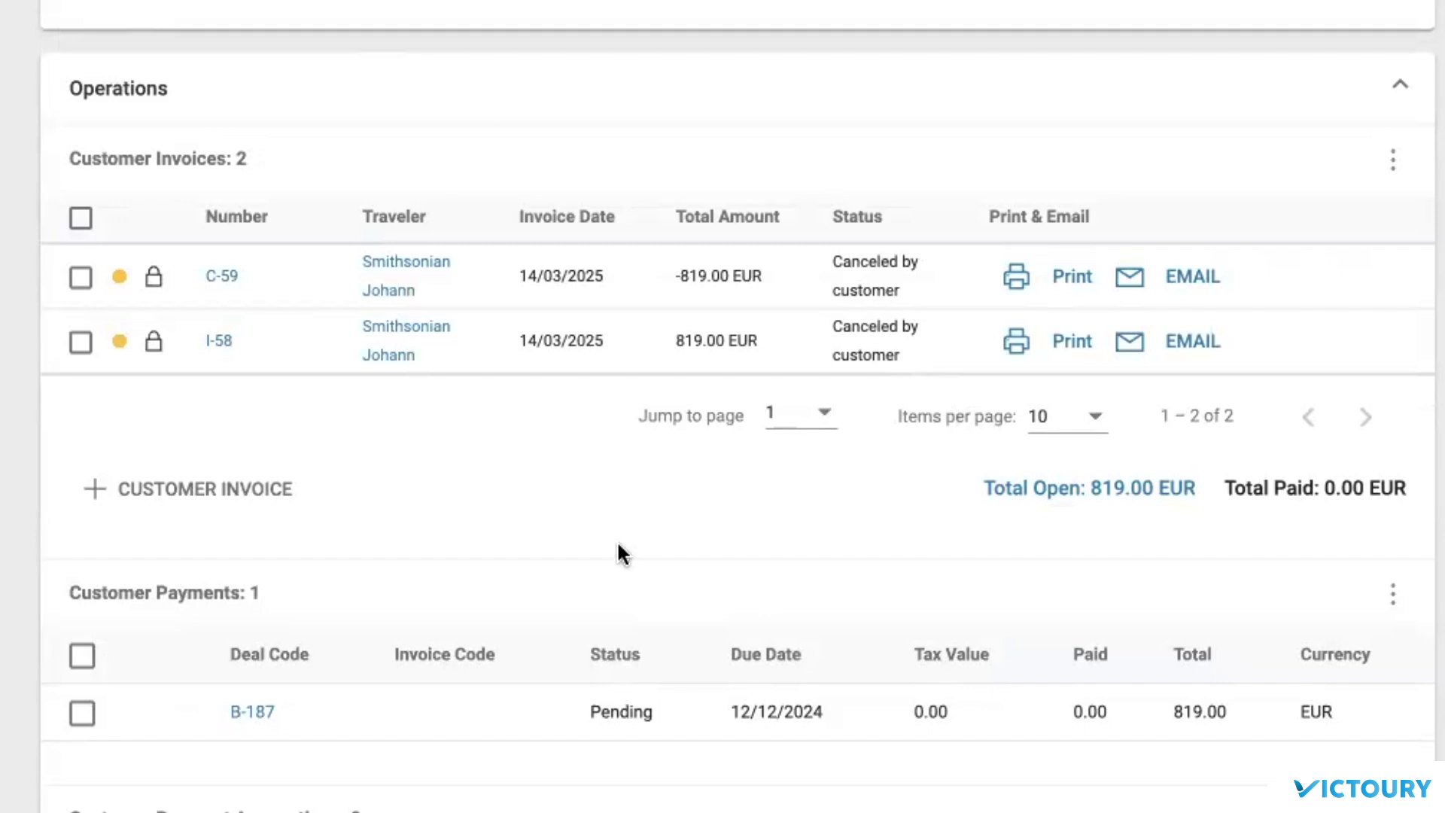
{"action": "scroll", "coordinate": [566, 104], "scroll_direction": "up", "scroll_amount": 7}
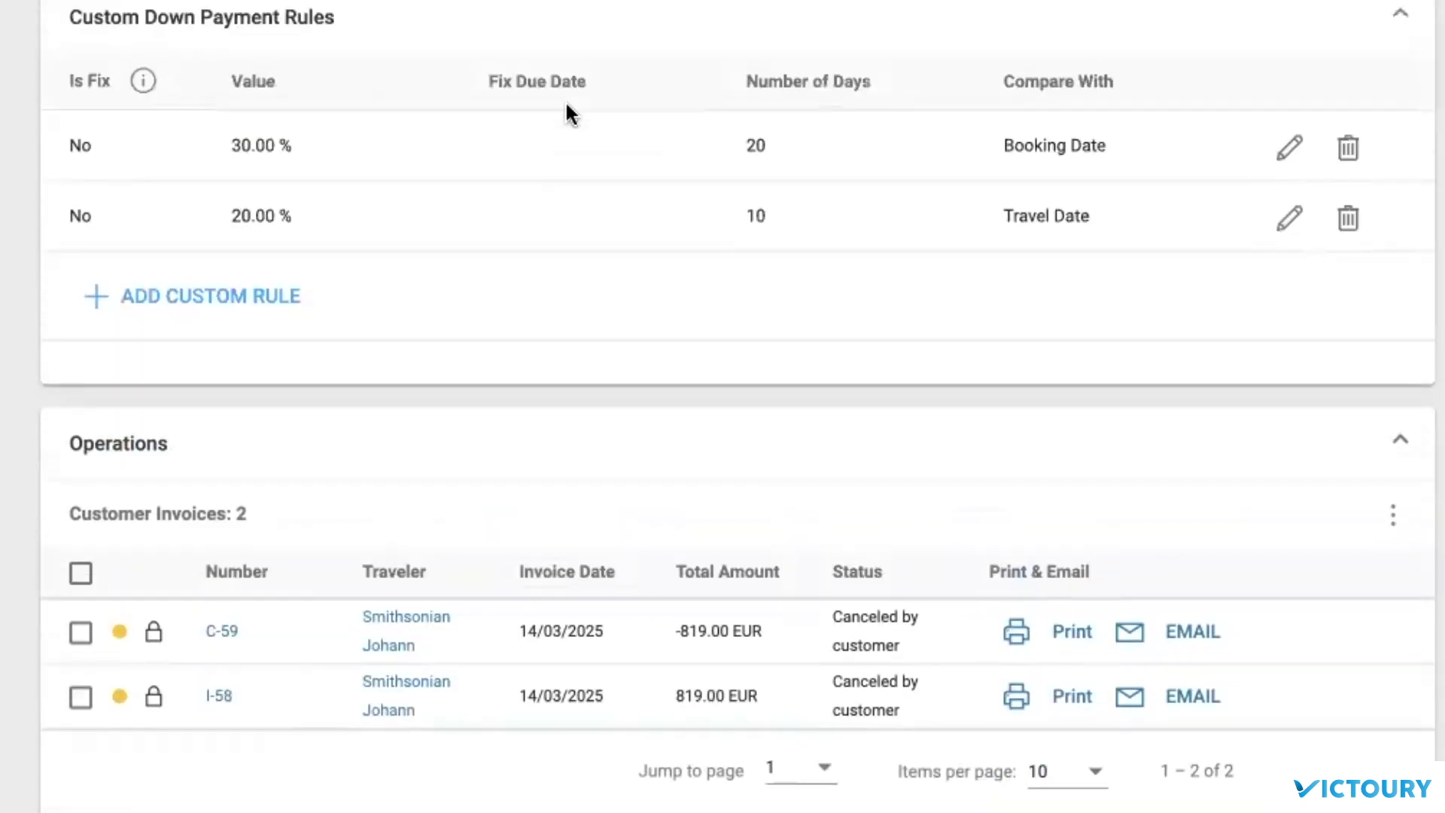
{"action": "scroll", "coordinate": [567, 104], "scroll_direction": "down", "scroll_amount": 3}
{"action": "scroll", "coordinate": [566, 104], "scroll_direction": "down", "scroll_amount": 7}
{"action": "scroll", "coordinate": [566, 104], "scroll_direction": "up", "scroll_amount": 20}
{"action": "scroll", "coordinate": [566, 106], "scroll_direction": "up", "scroll_amount": 20}
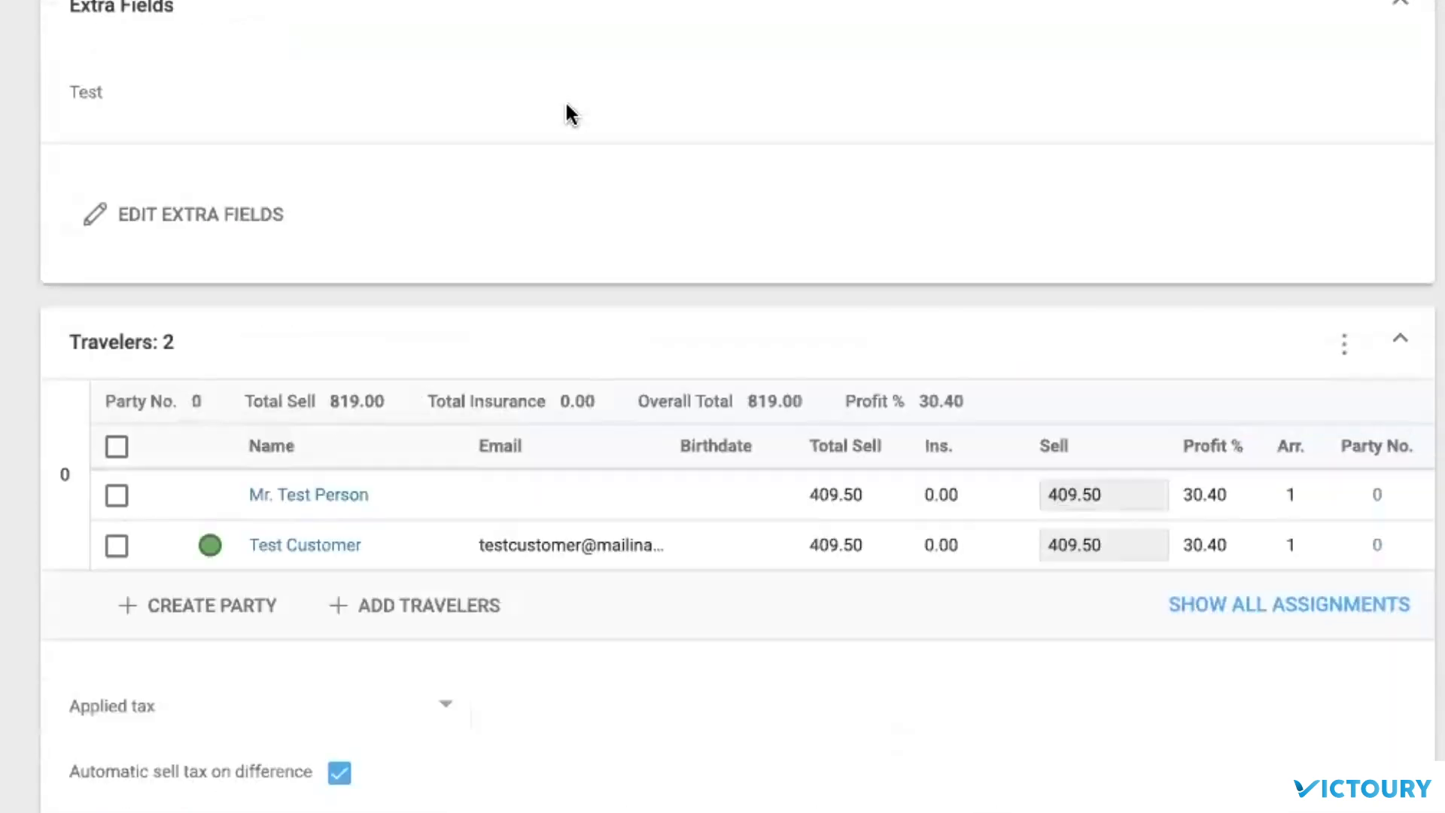
{"action": "scroll", "coordinate": [566, 105], "scroll_direction": "up", "scroll_amount": 20}
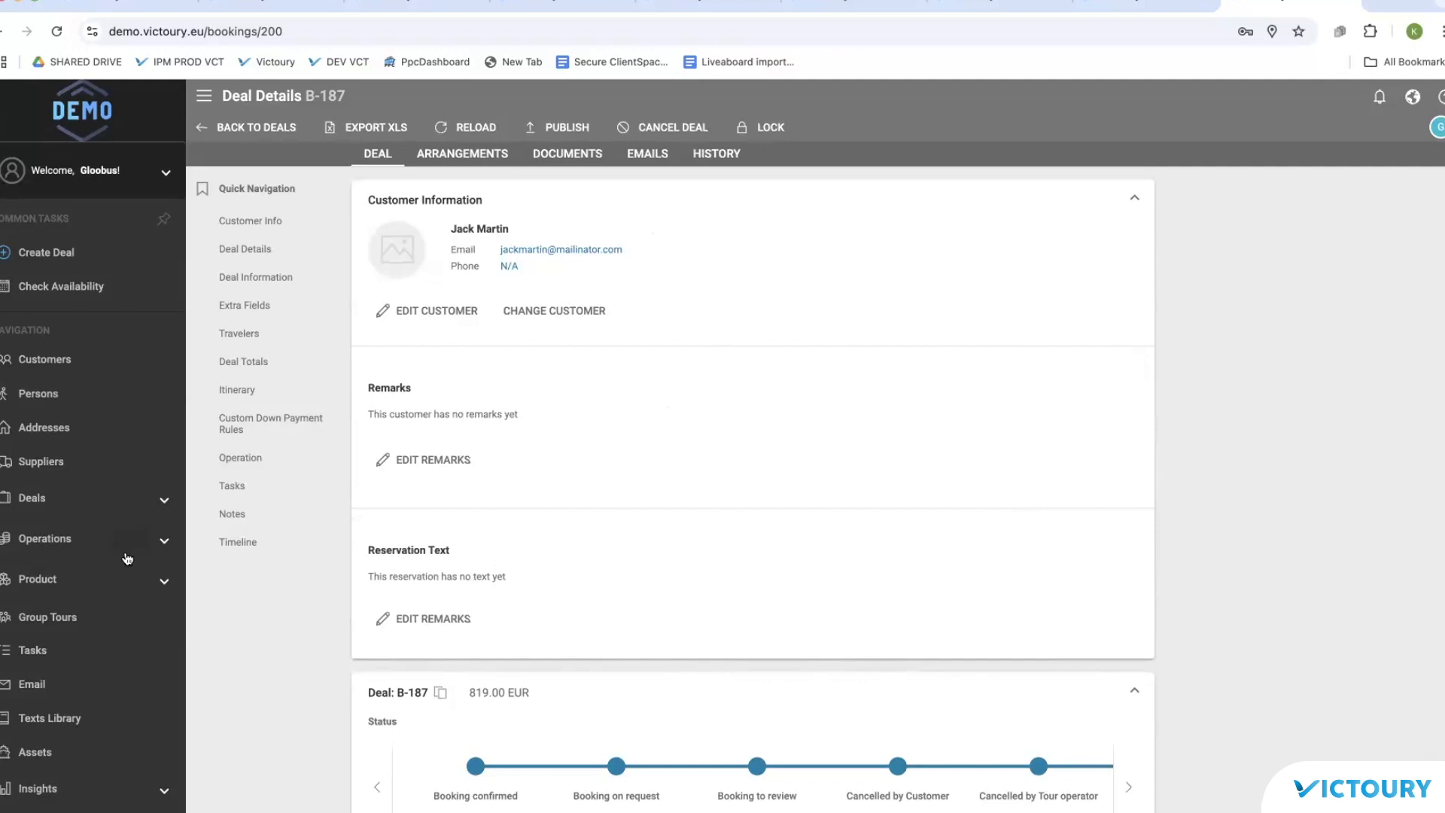
Step: Select the second customer in Customers and start Merge Customer, searching for a target customer
{"action": "left_click", "coordinate": [108, 362]}
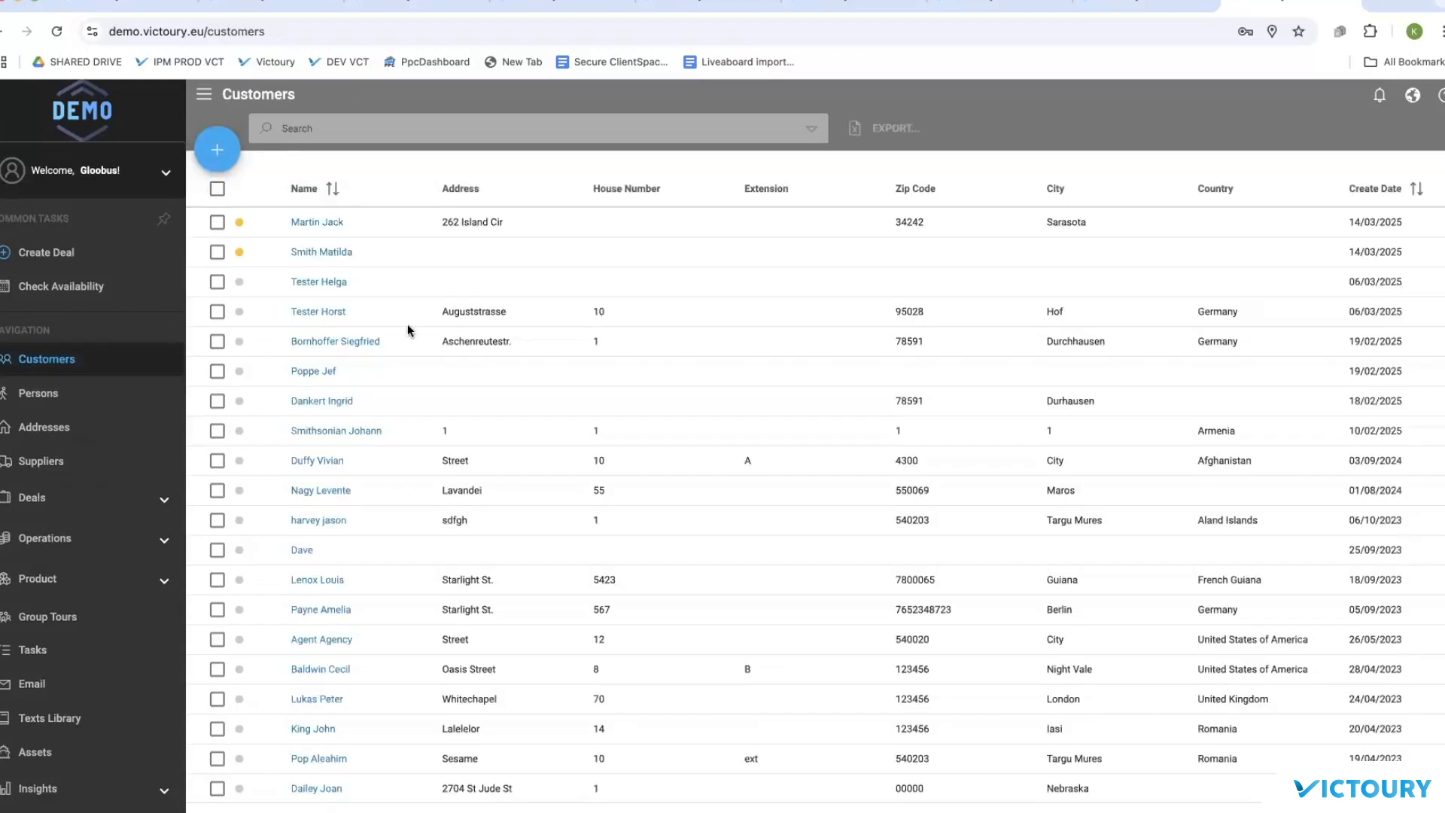
{"action": "left_click", "coordinate": [217, 253]}
{"action": "left_click", "coordinate": [217, 148]}
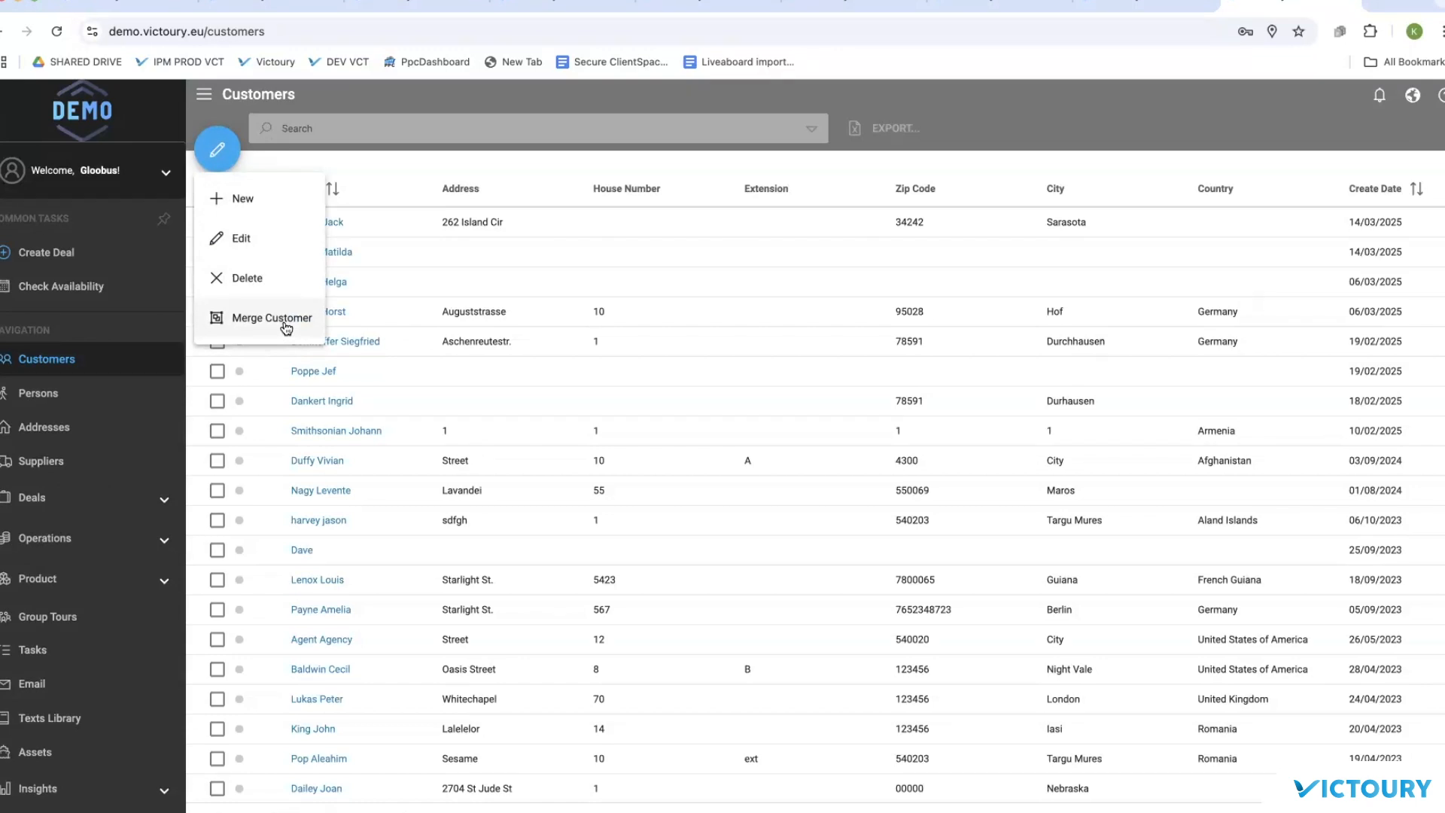
{"action": "left_click", "coordinate": [490, 277]}
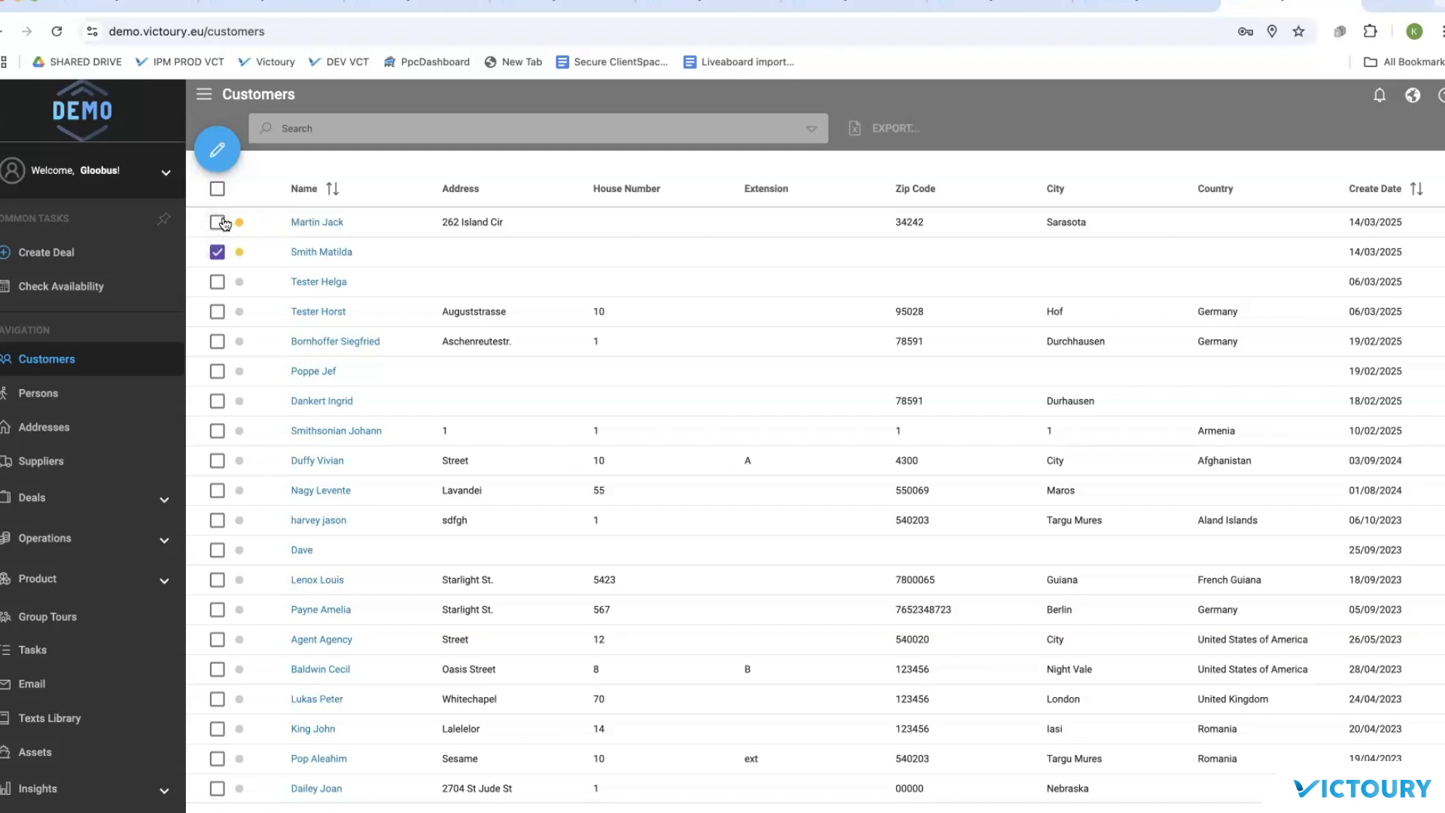
{"action": "left_click", "coordinate": [220, 139]}
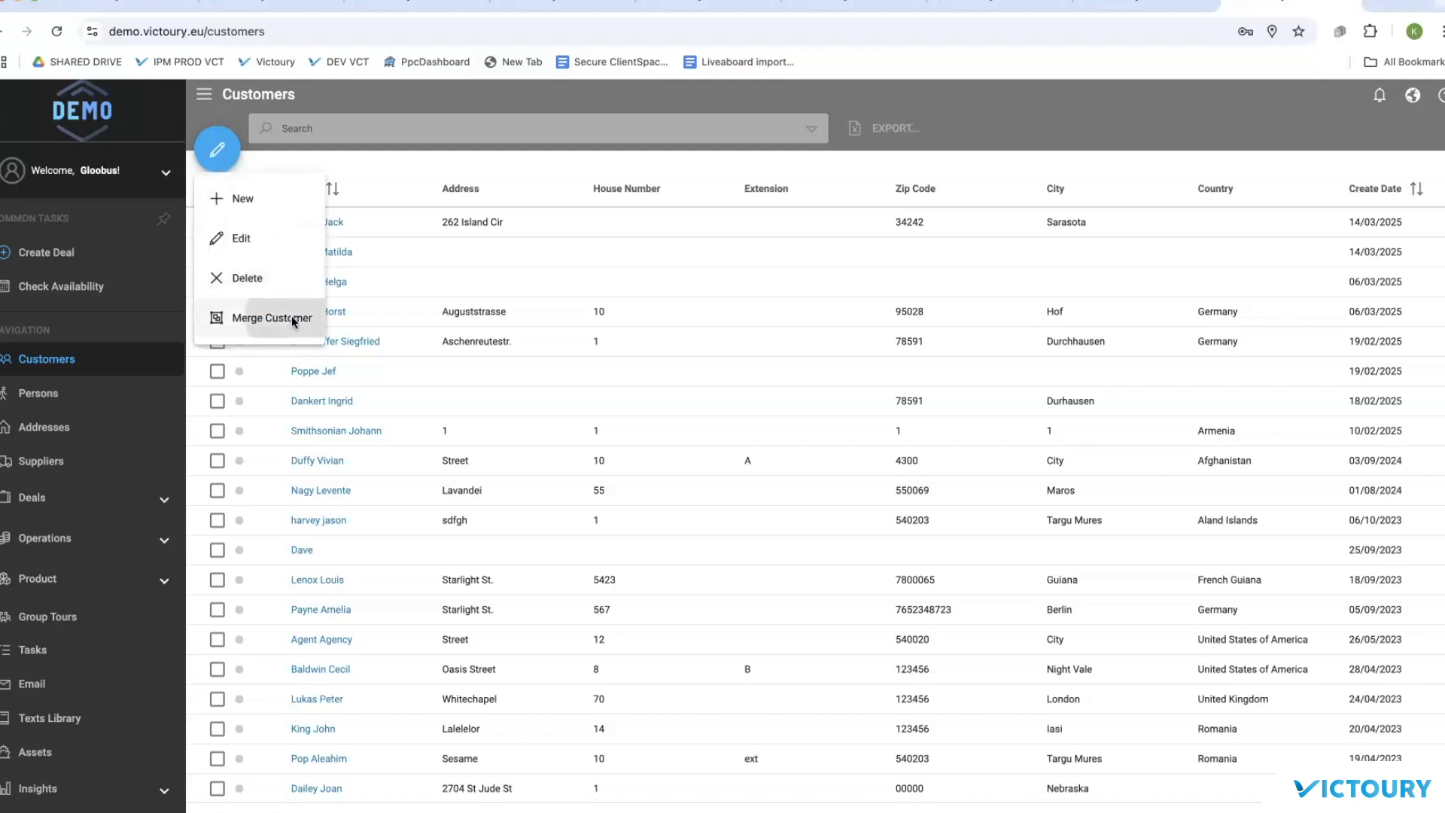
{"action": "left_click", "coordinate": [292, 320]}
{"action": "left_click", "coordinate": [686, 609]}
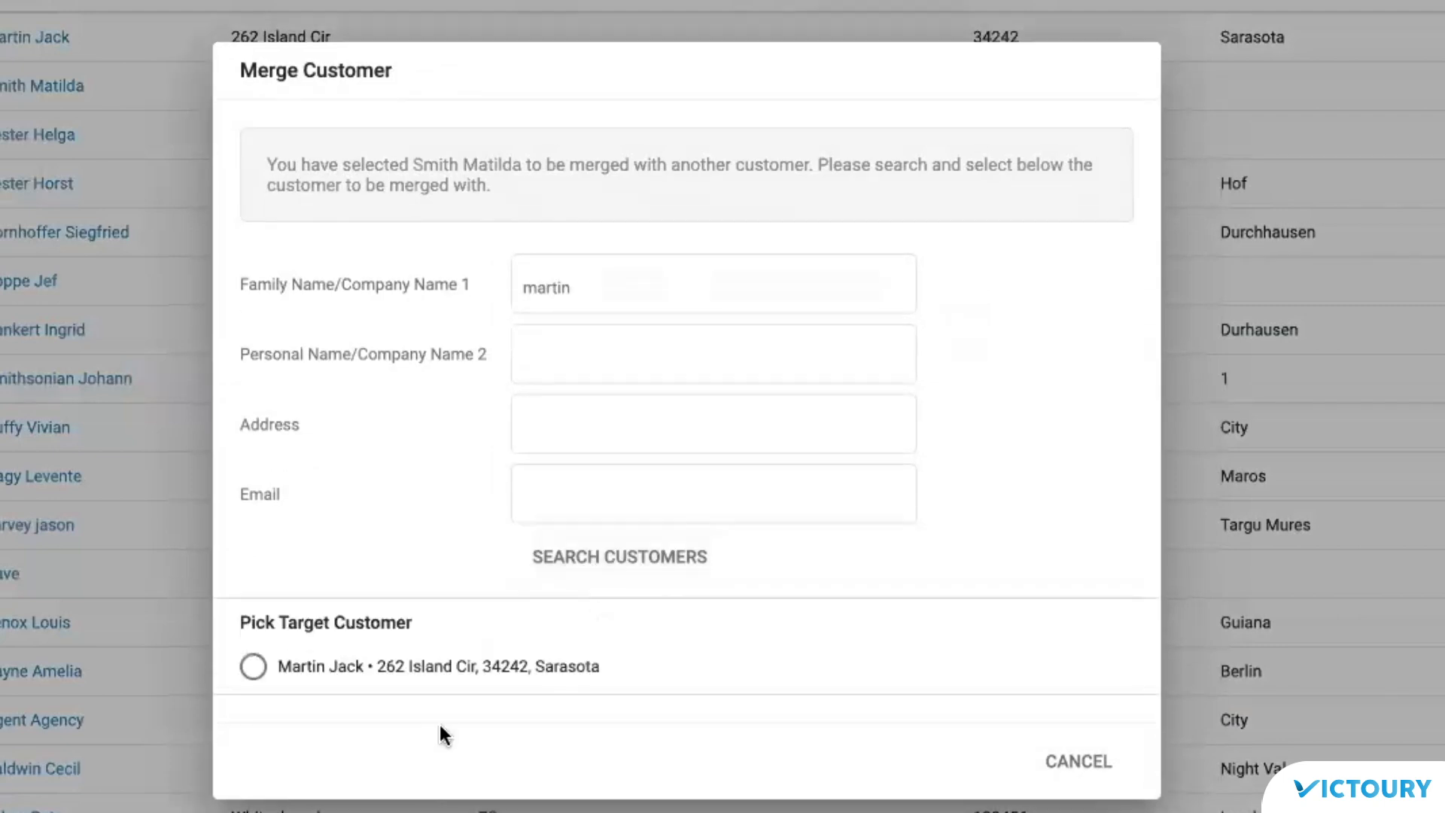
Step: Choose the top listed customer as merge target and confirm migrating the duplicate's data with YES
{"action": "left_click", "coordinate": [317, 678]}
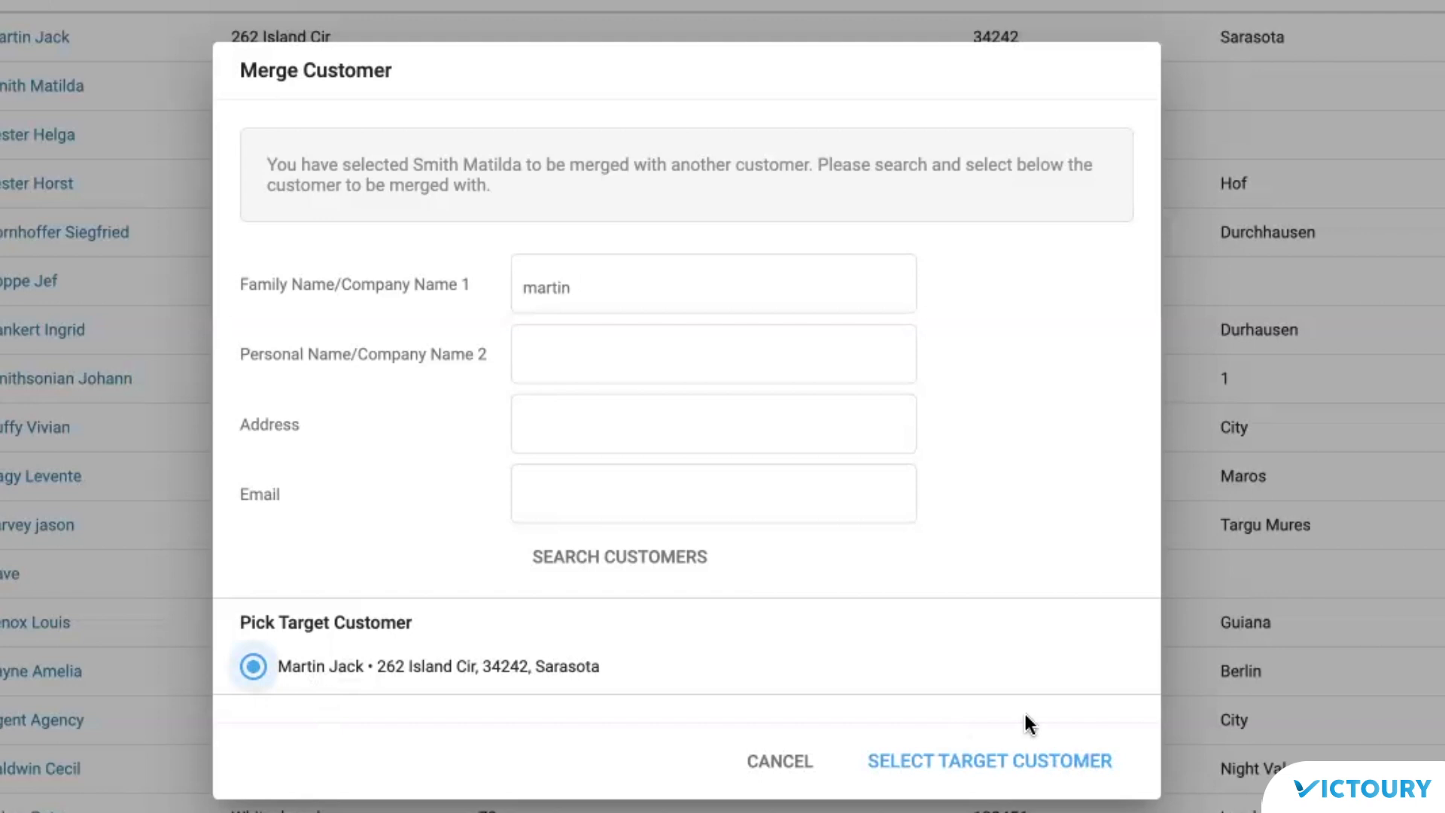
{"action": "left_click", "coordinate": [1029, 756]}
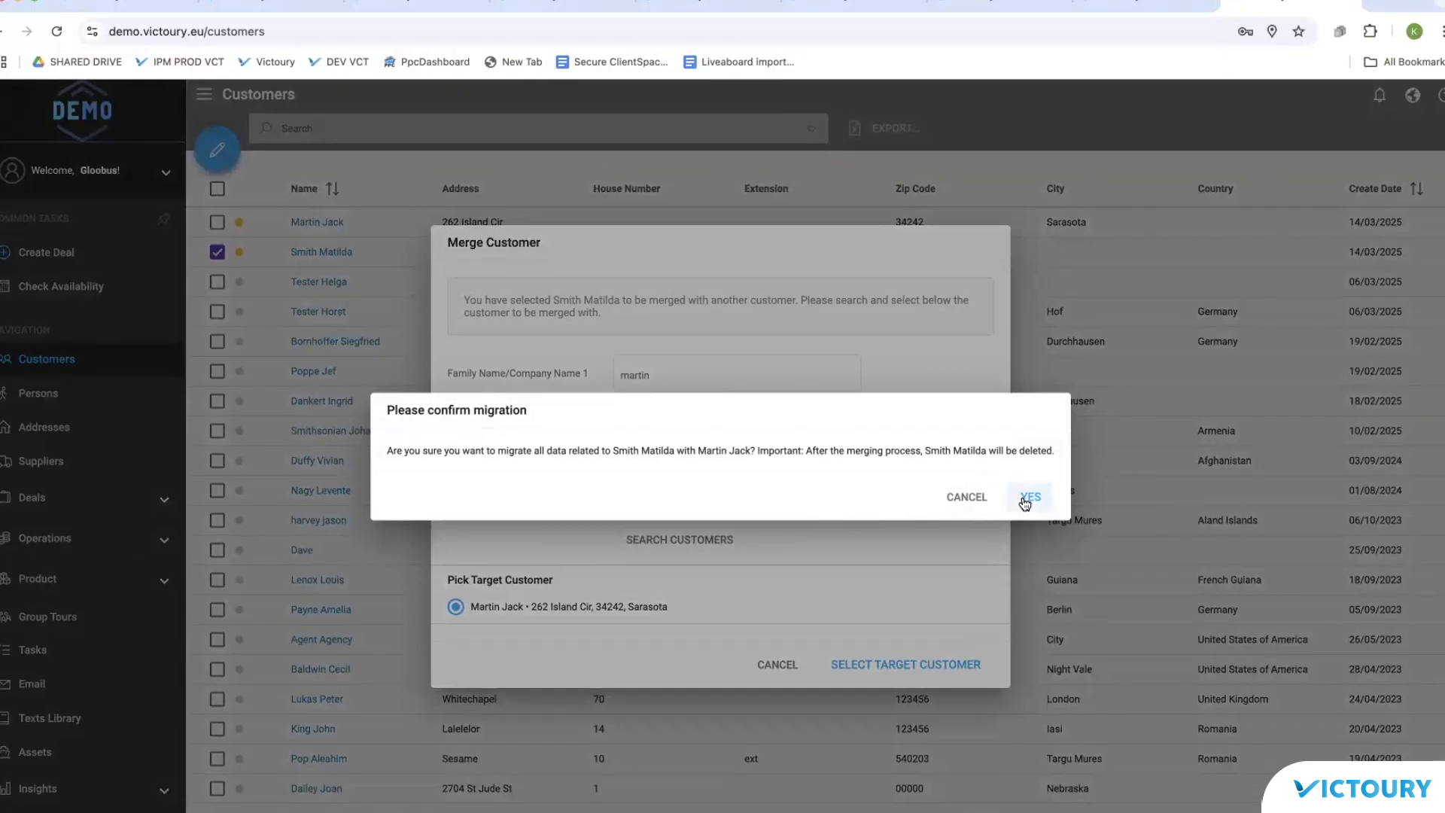
{"action": "left_click", "coordinate": [1089, 487]}
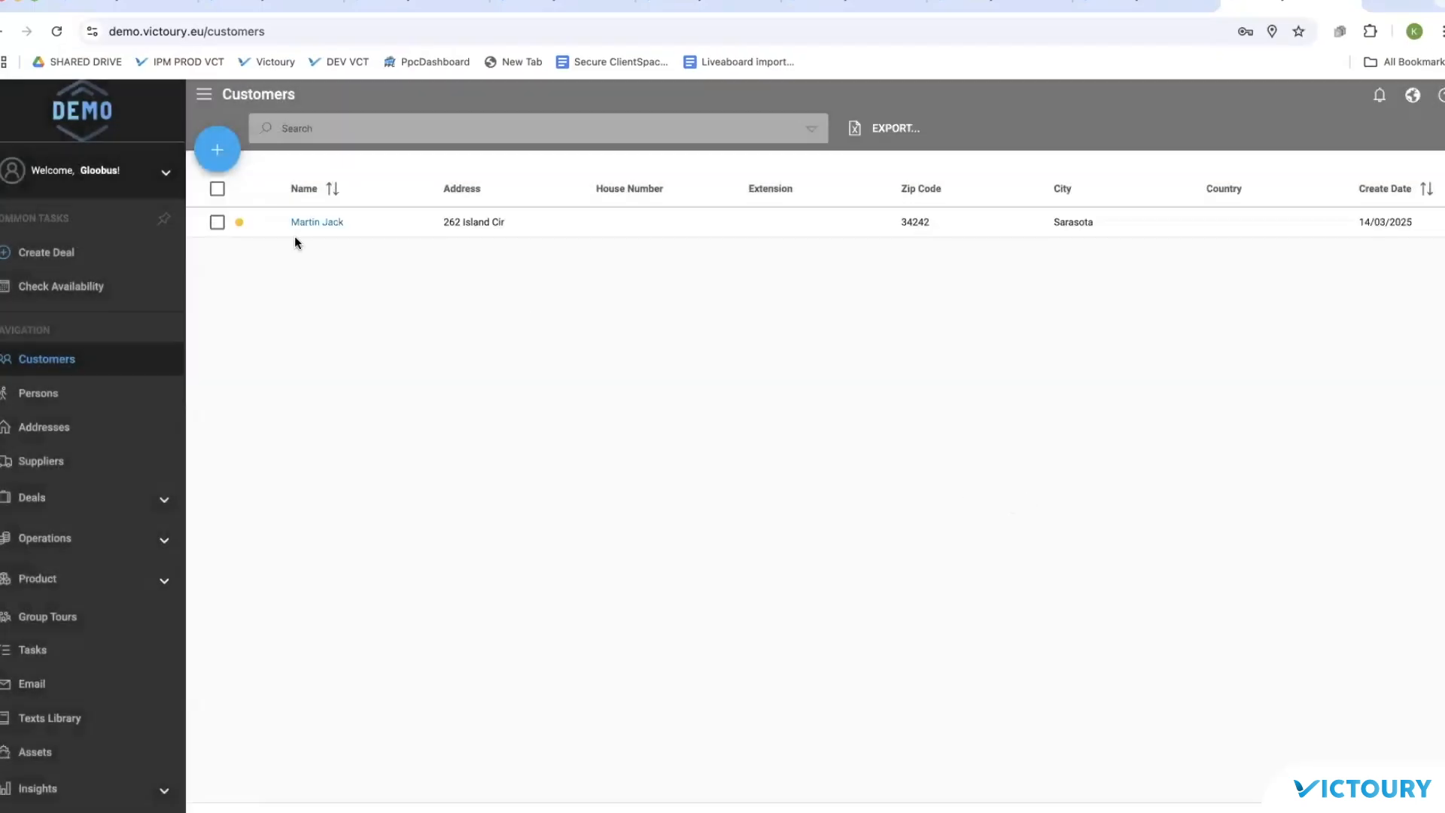
Step: Compare the Persons and Customers lists to confirm the duplicate customer is gone
{"action": "left_click", "coordinate": [53, 396]}
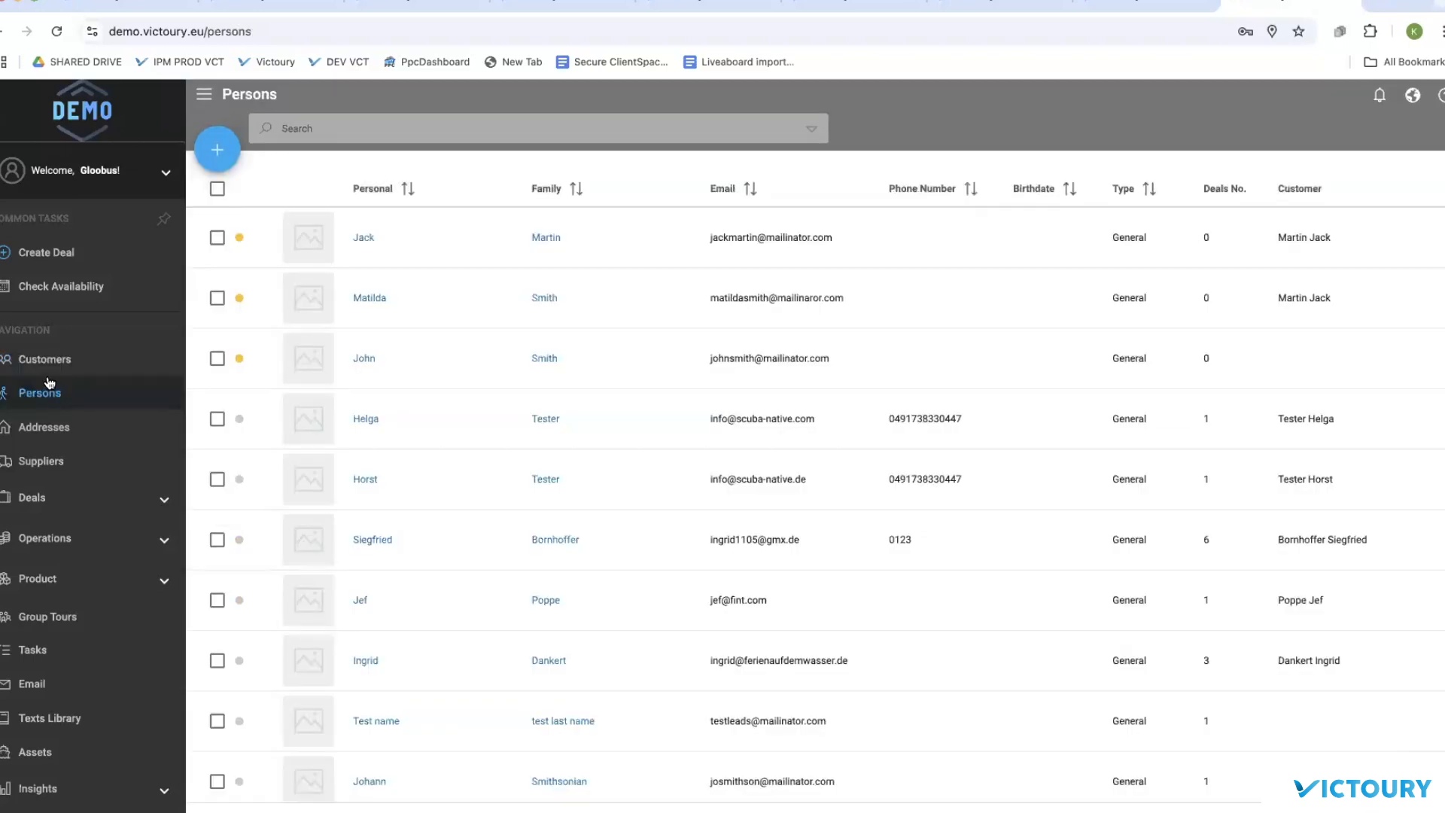
{"action": "left_click", "coordinate": [47, 361]}
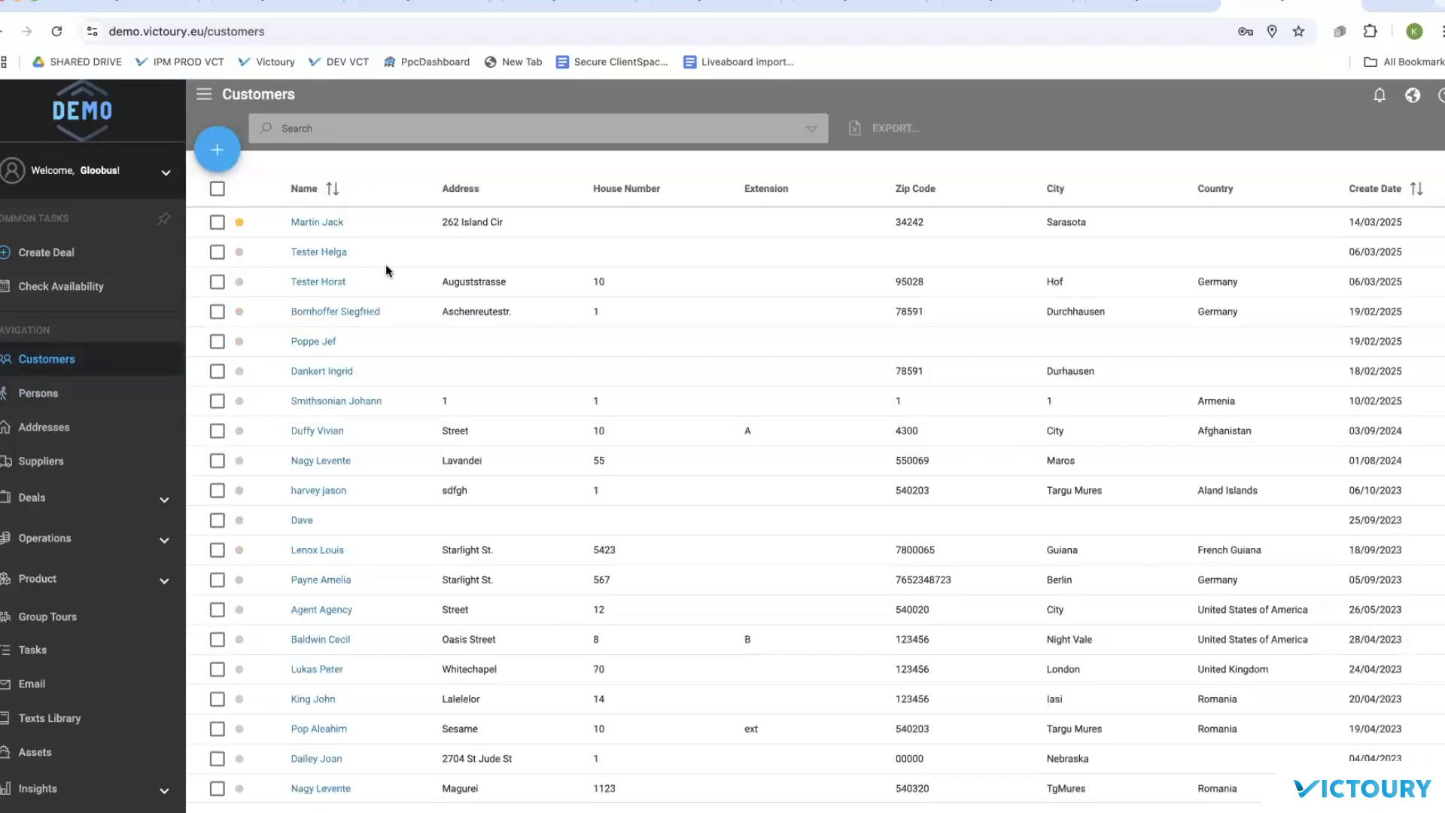
{"action": "left_click", "coordinate": [54, 392]}
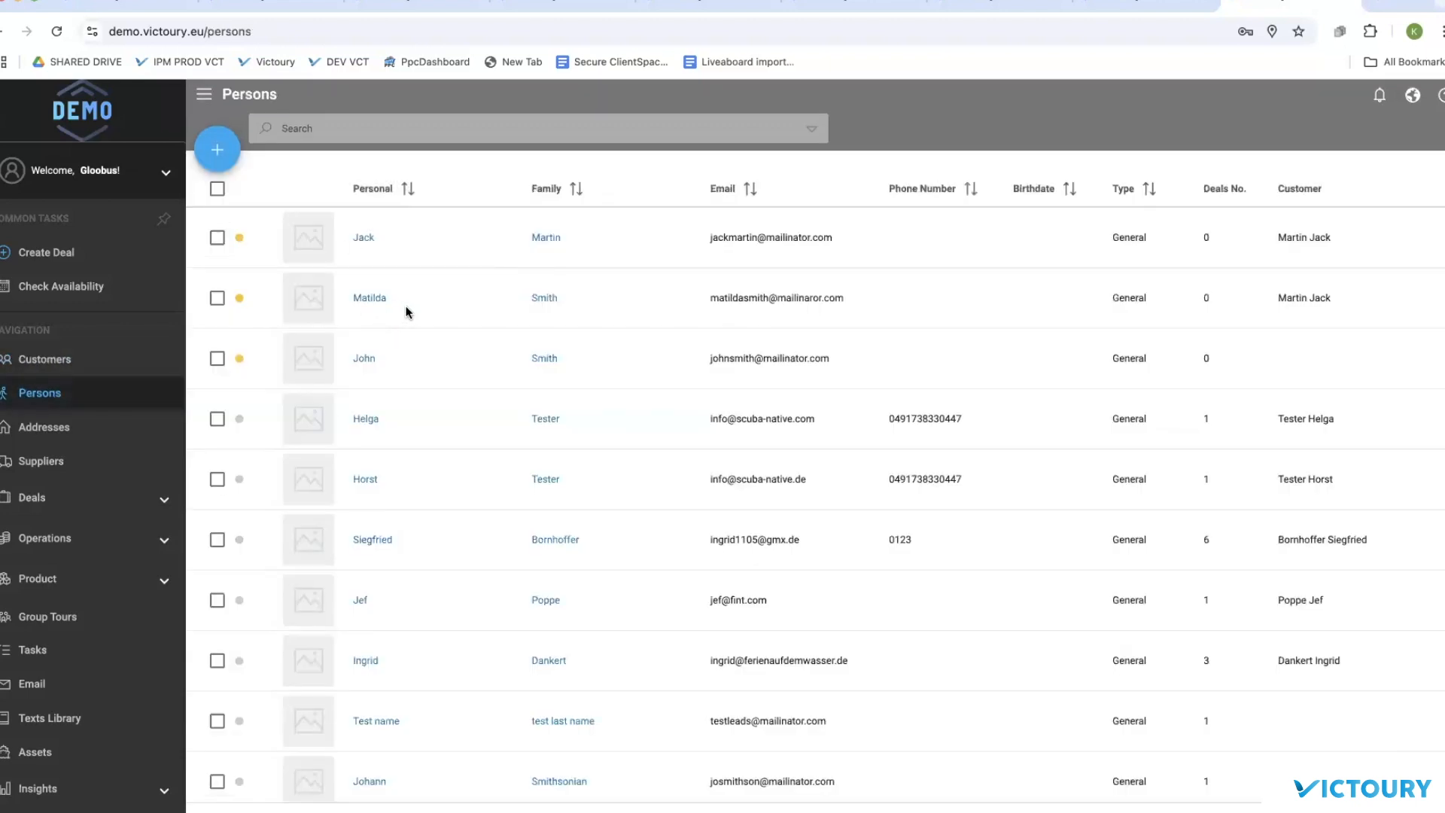
{"action": "left_click", "coordinate": [65, 362]}
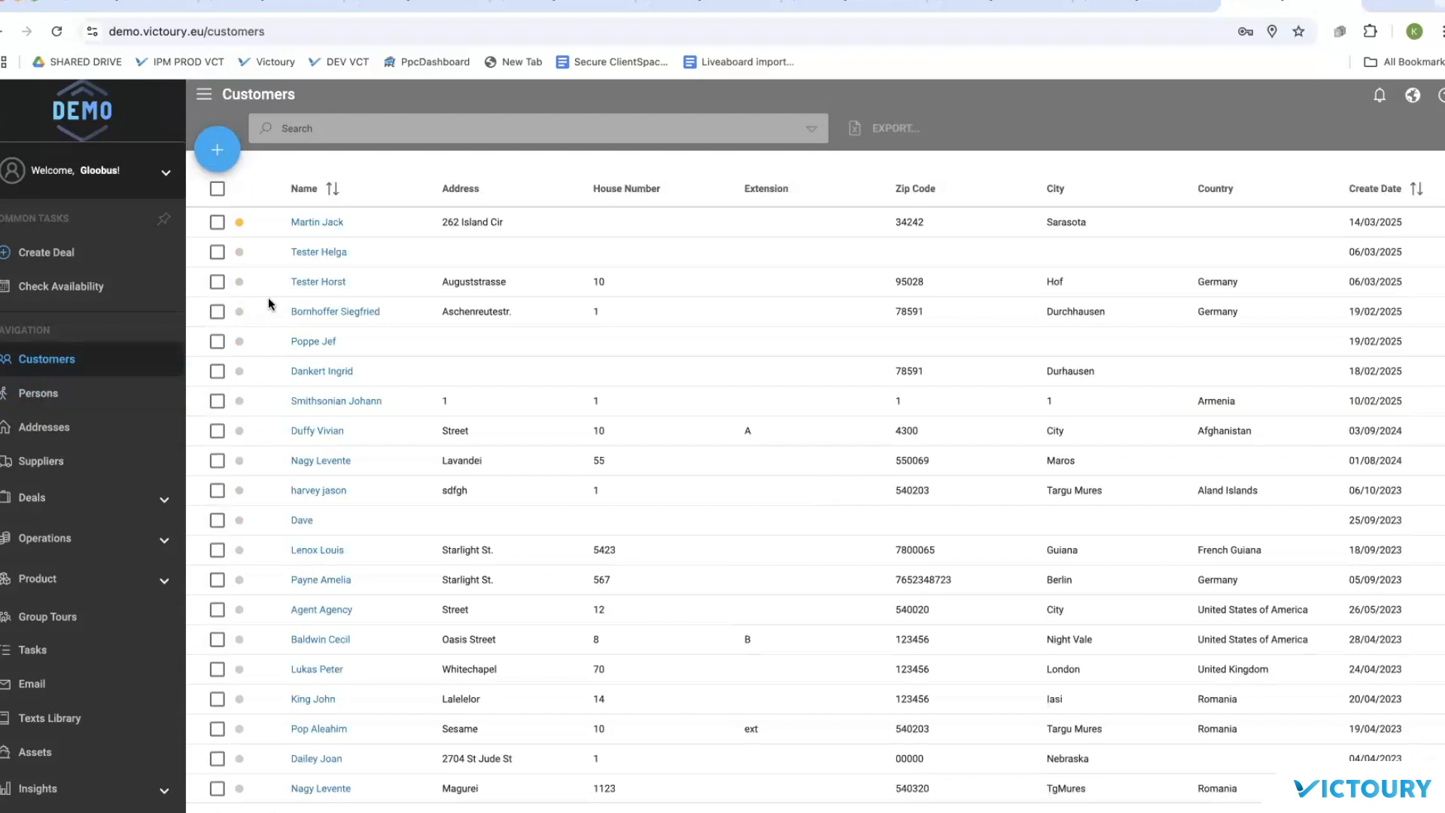
Step: Review the merged customer's addresses and its 3 directly related plus 2 other persons
{"action": "left_click", "coordinate": [324, 223]}
{"action": "left_click", "coordinate": [241, 334]}
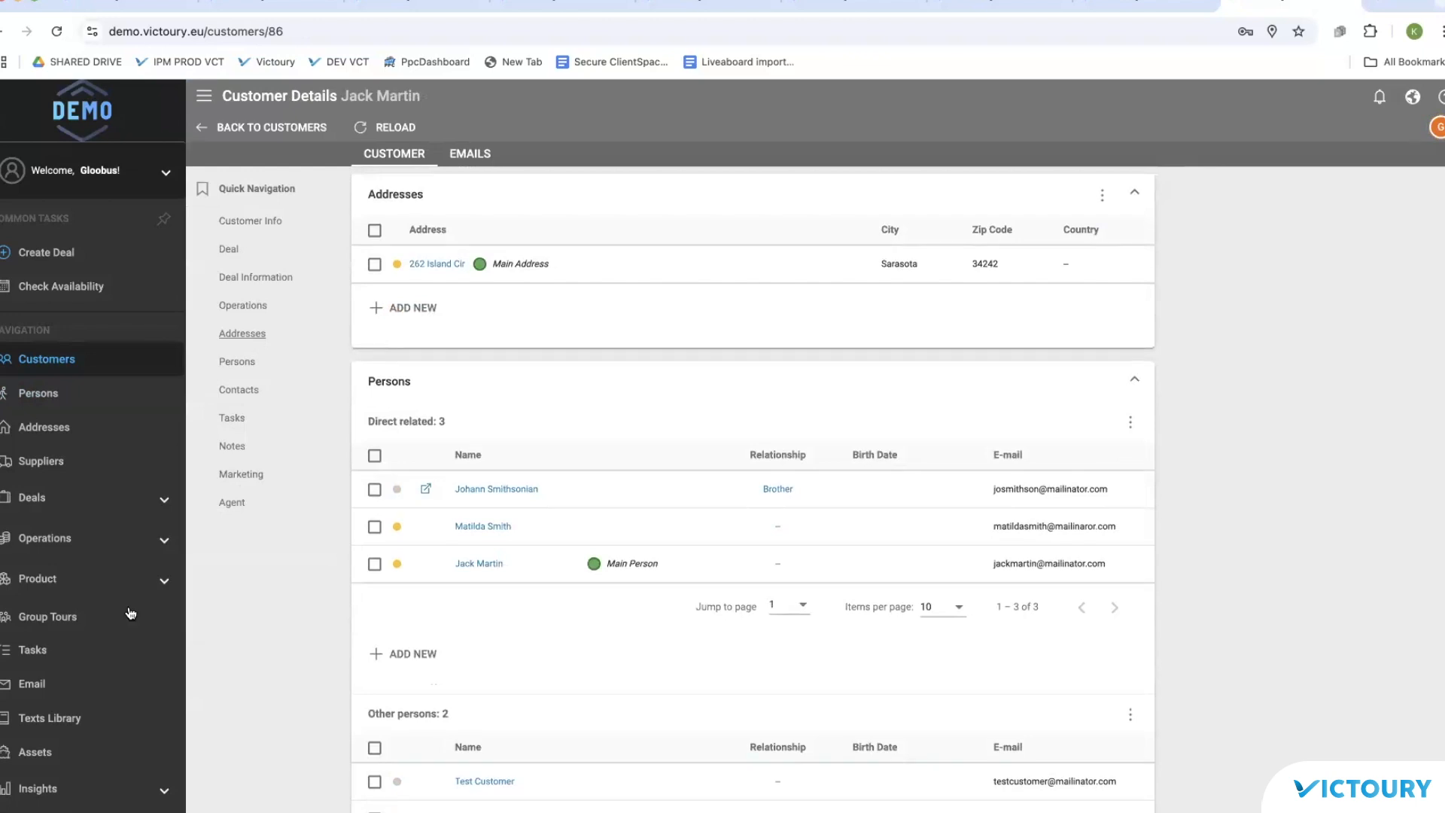
{"action": "left_click", "coordinate": [42, 502]}
Step: Open deal B-192 from the Deals List and review its customer's 9 deals
{"action": "left_click", "coordinate": [54, 553]}
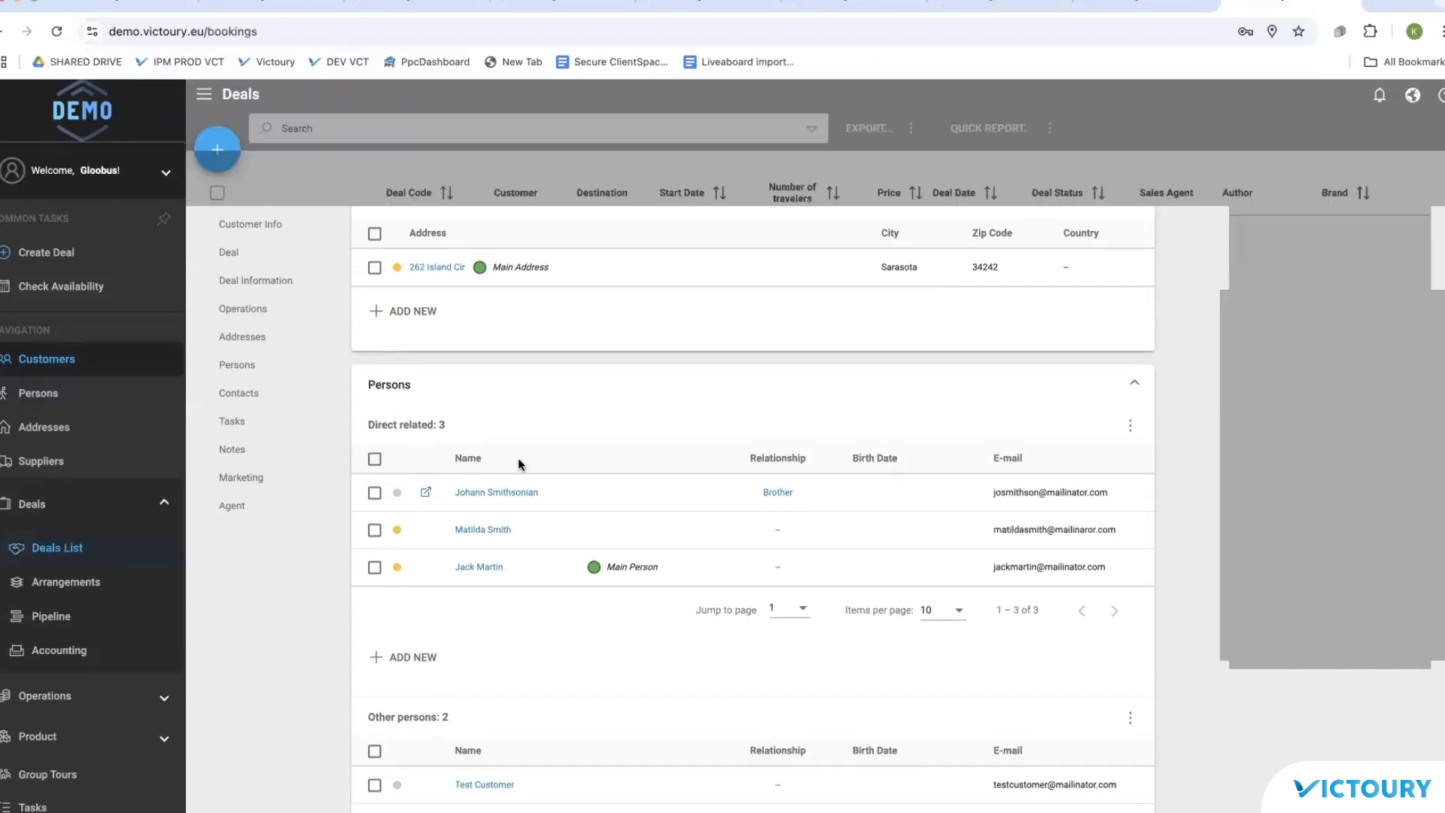
{"action": "scroll", "coordinate": [491, 418], "scroll_direction": "down", "scroll_amount": 1}
{"action": "scroll", "coordinate": [493, 423], "scroll_direction": "down", "scroll_amount": 2}
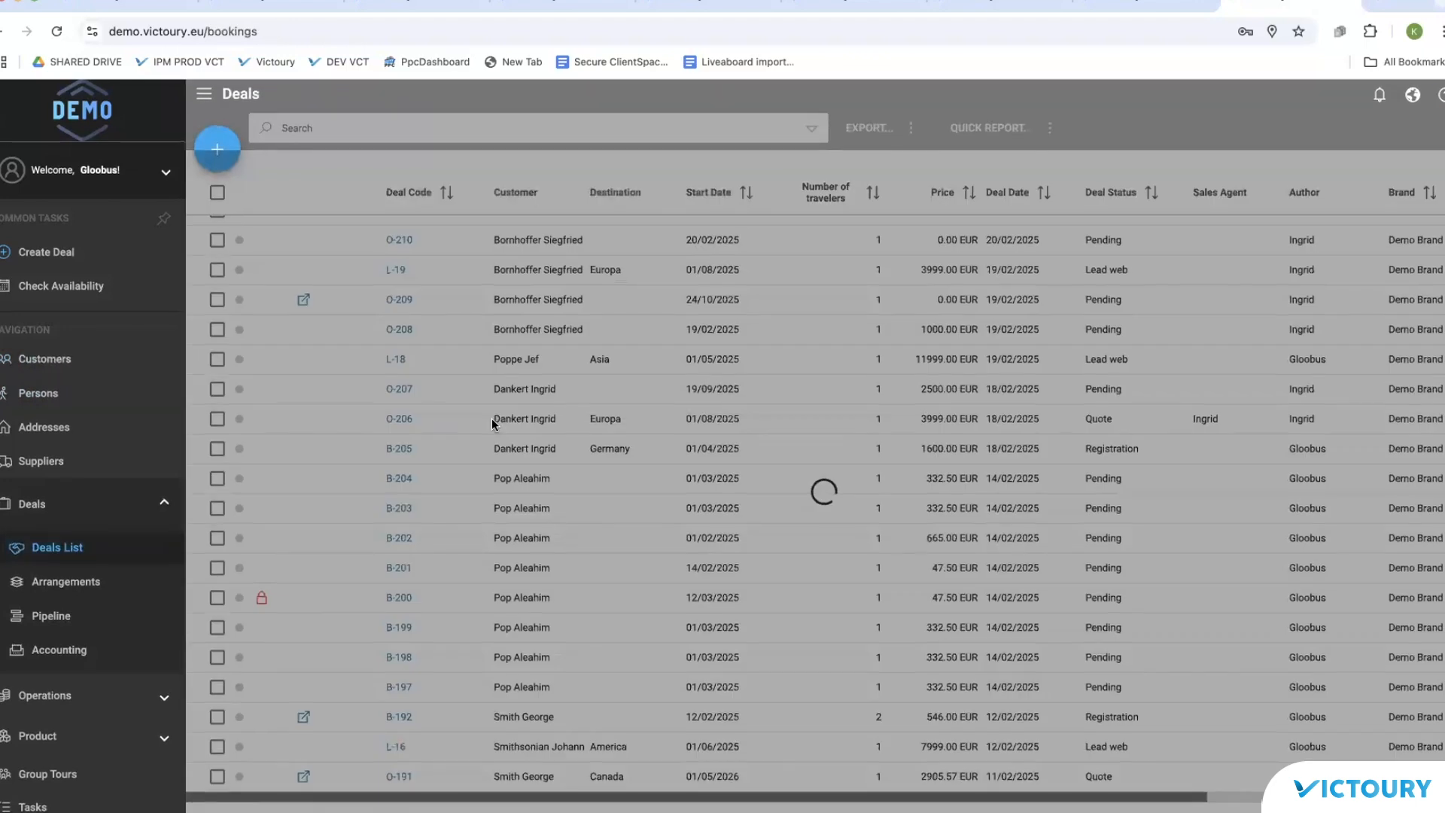
{"action": "left_click", "coordinate": [398, 718]}
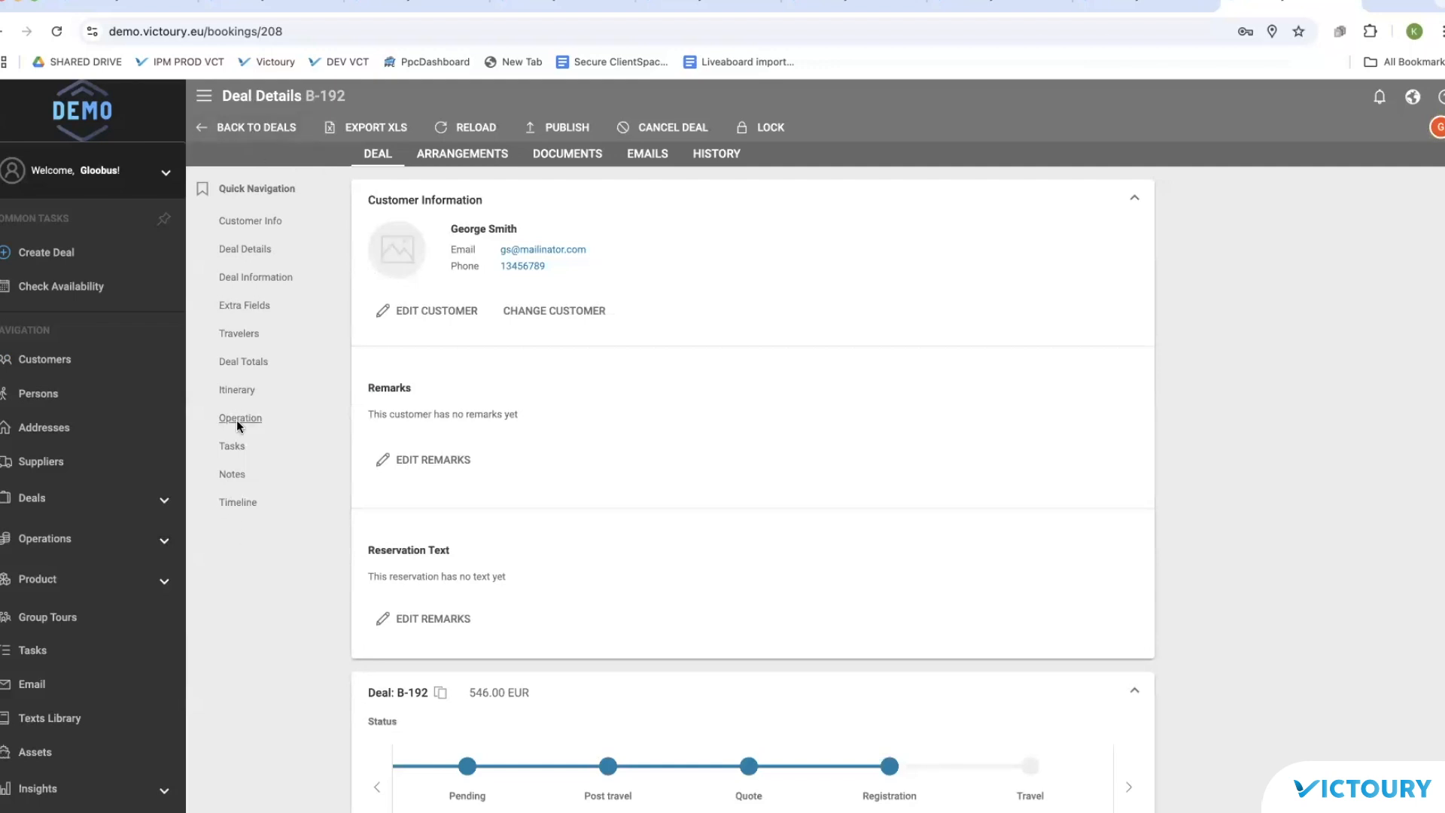
{"action": "scroll", "coordinate": [808, 338], "scroll_direction": "down", "scroll_amount": 3}
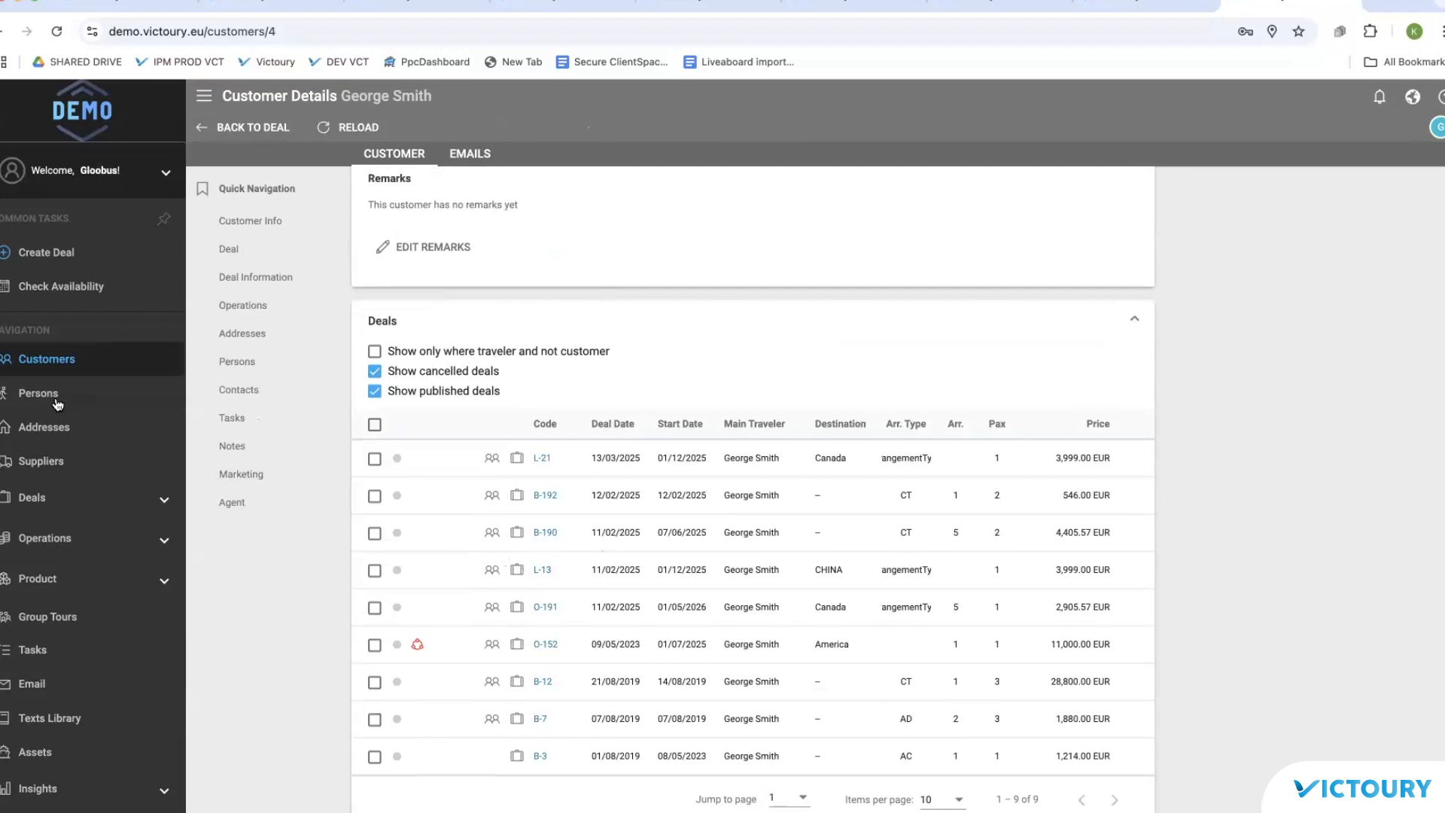
{"action": "left_click", "coordinate": [54, 361]}
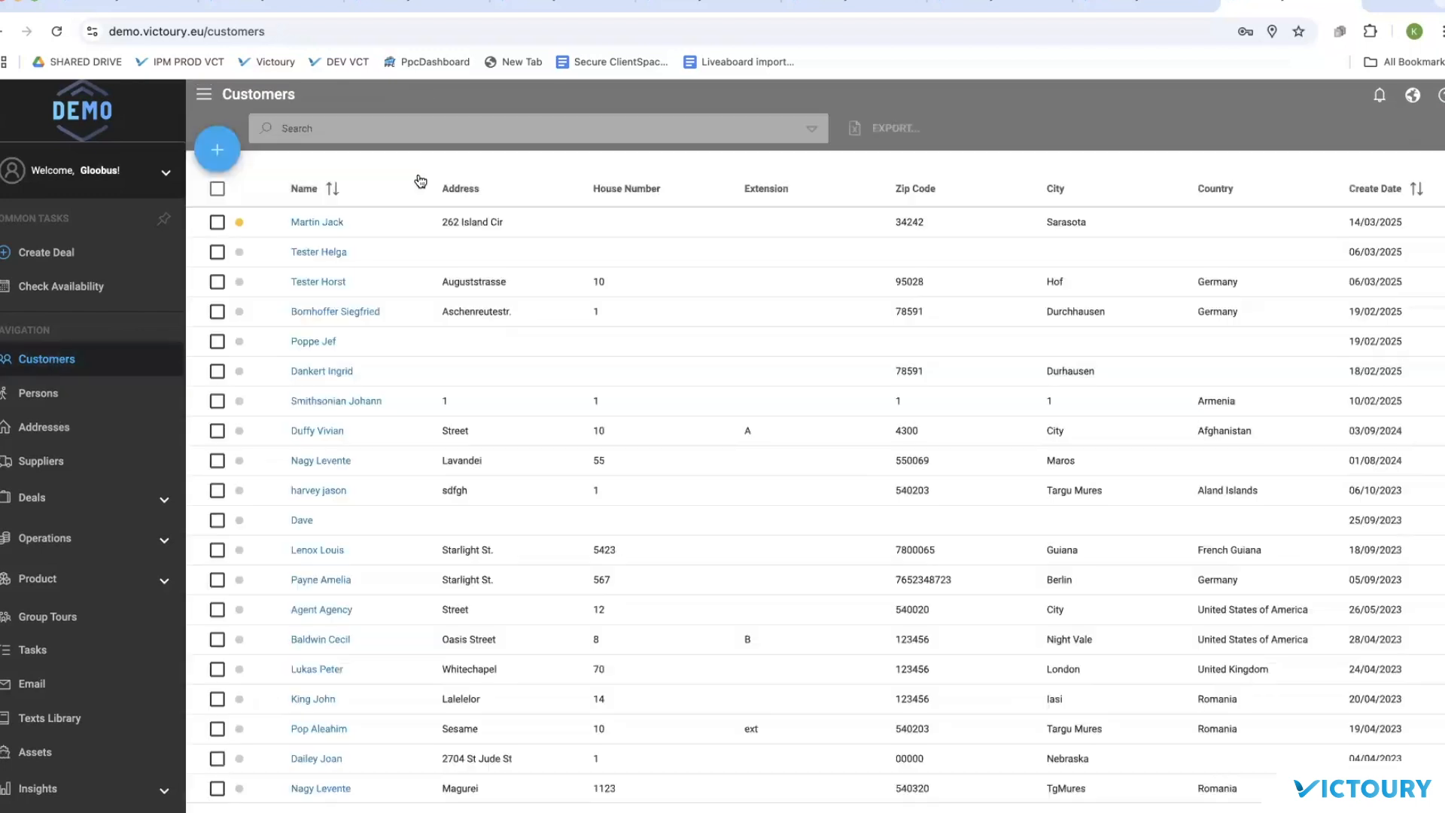
Step: Search the customers by name, tick the found customer and start Merge Customer
{"action": "left_click", "coordinate": [366, 132]}
{"action": "type", "text": "george"}
{"action": "key", "text": "Return"}
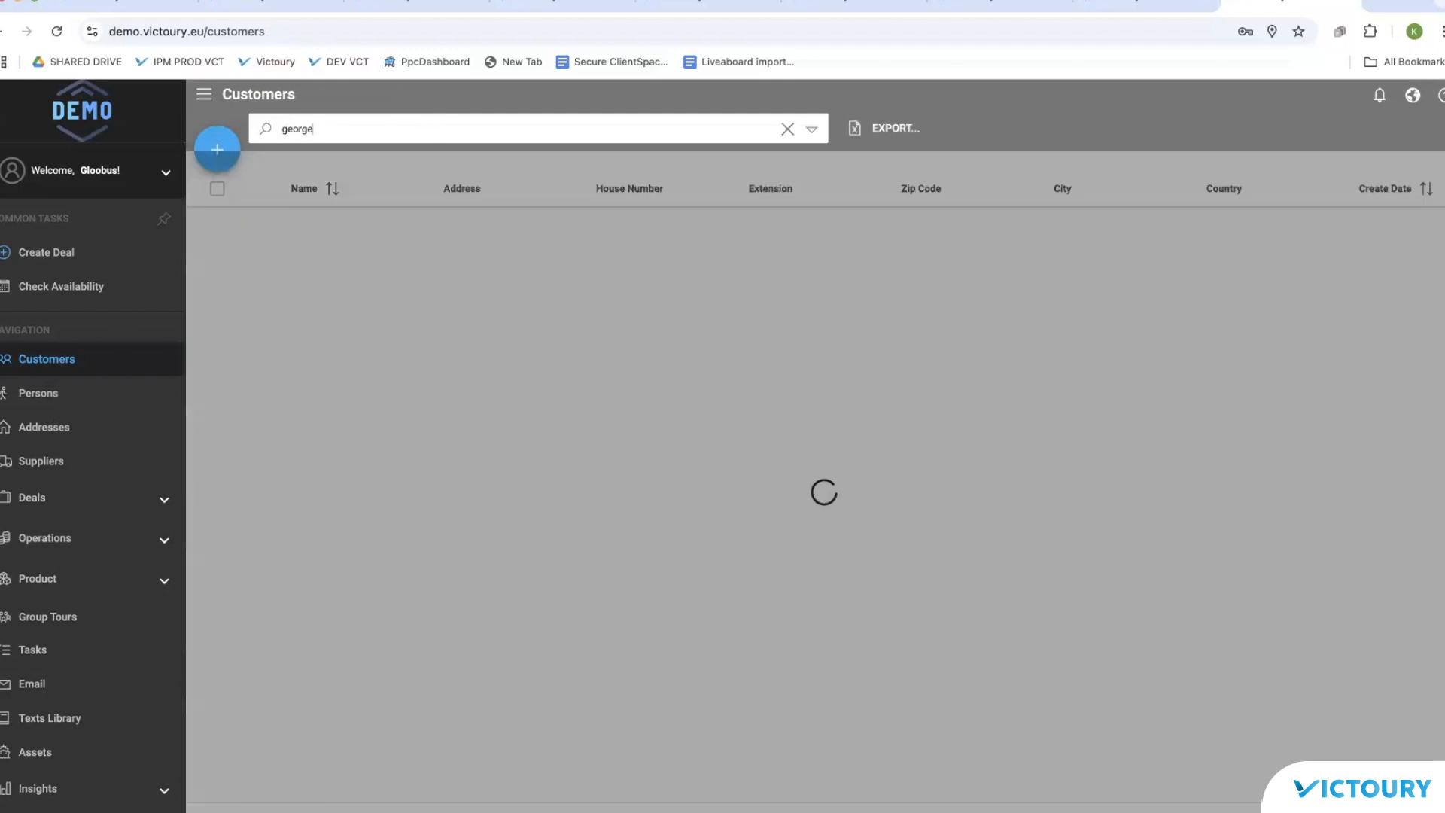
{"action": "left_click", "coordinate": [218, 151]}
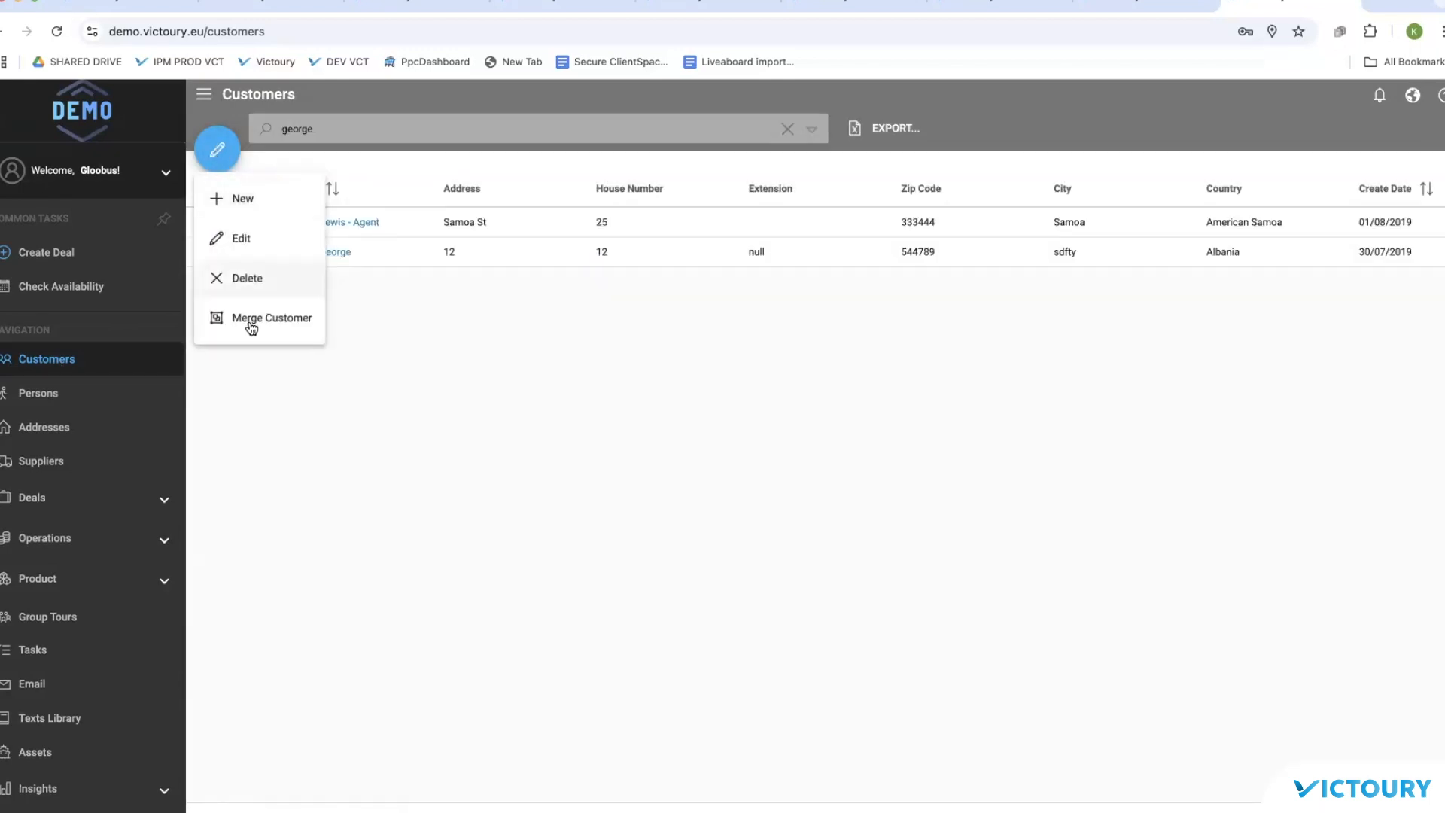
{"action": "left_click", "coordinate": [250, 324]}
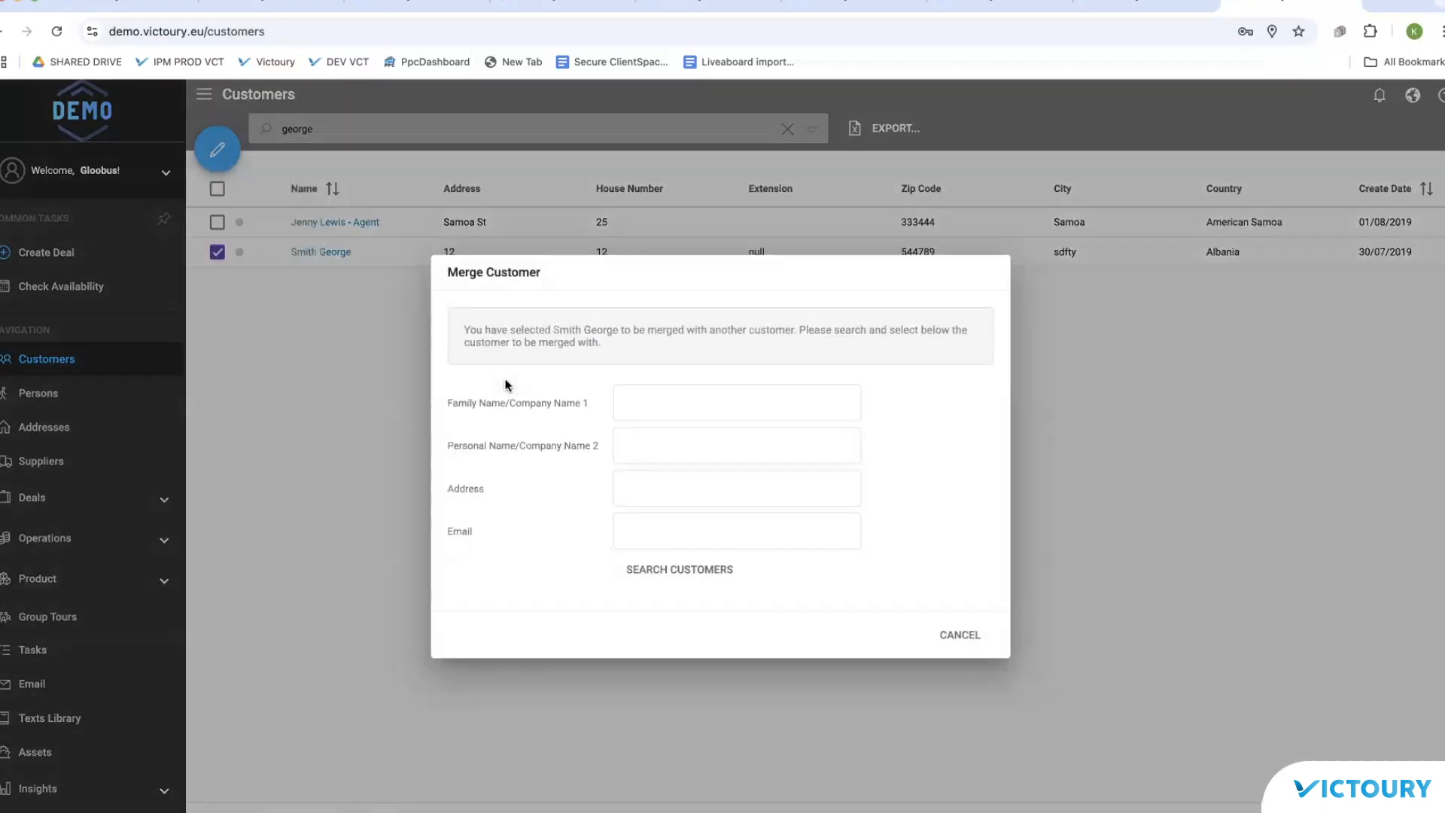
Step: Pick the previously merged customer by family name as target and confirm the merge with YES
{"action": "left_click", "coordinate": [696, 527]}
{"action": "left_click", "coordinate": [713, 332]}
{"action": "type", "text": "martin"}
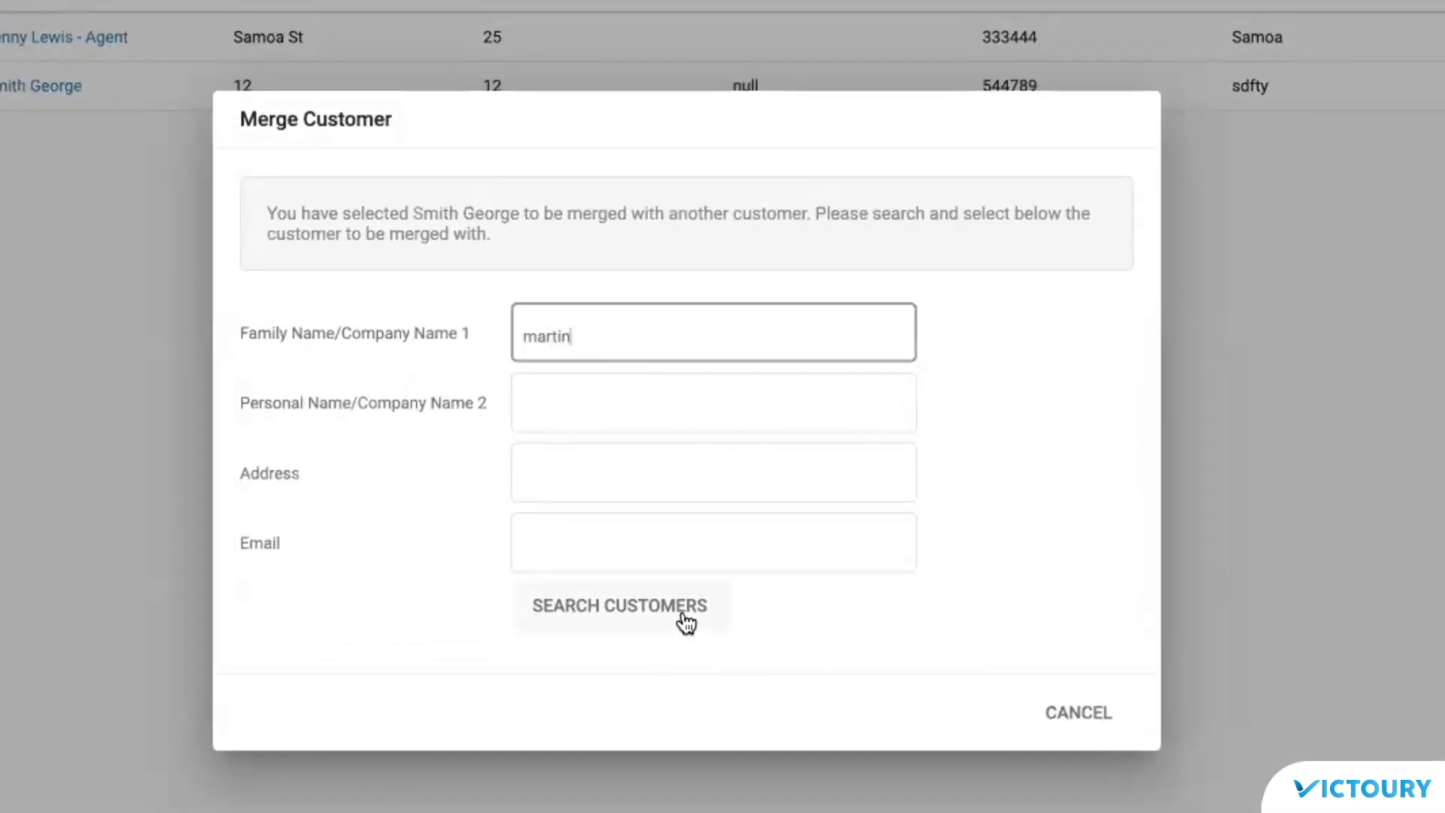
{"action": "left_click", "coordinate": [683, 609]}
{"action": "left_click", "coordinate": [396, 678]}
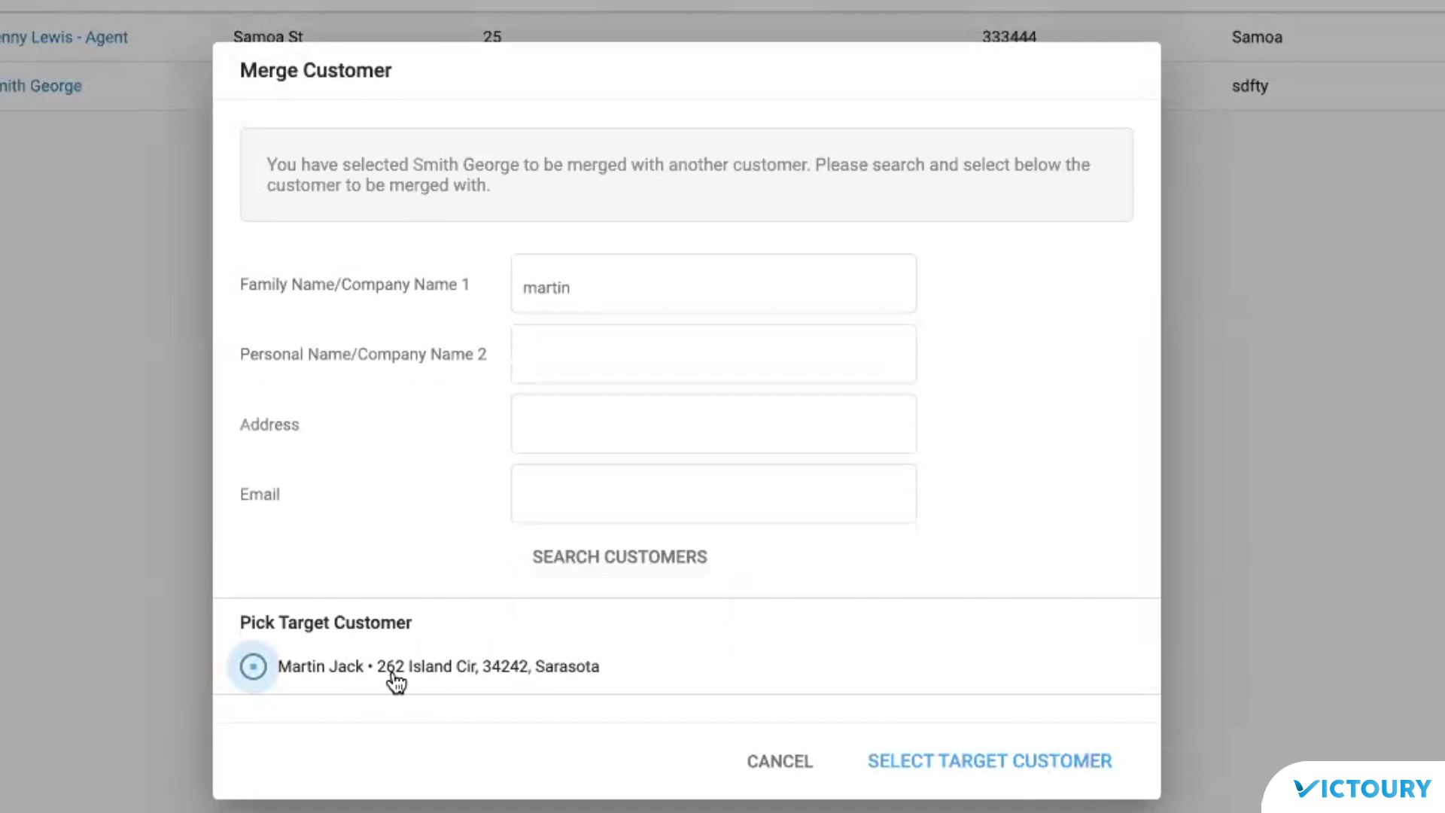
{"action": "left_click", "coordinate": [1025, 762]}
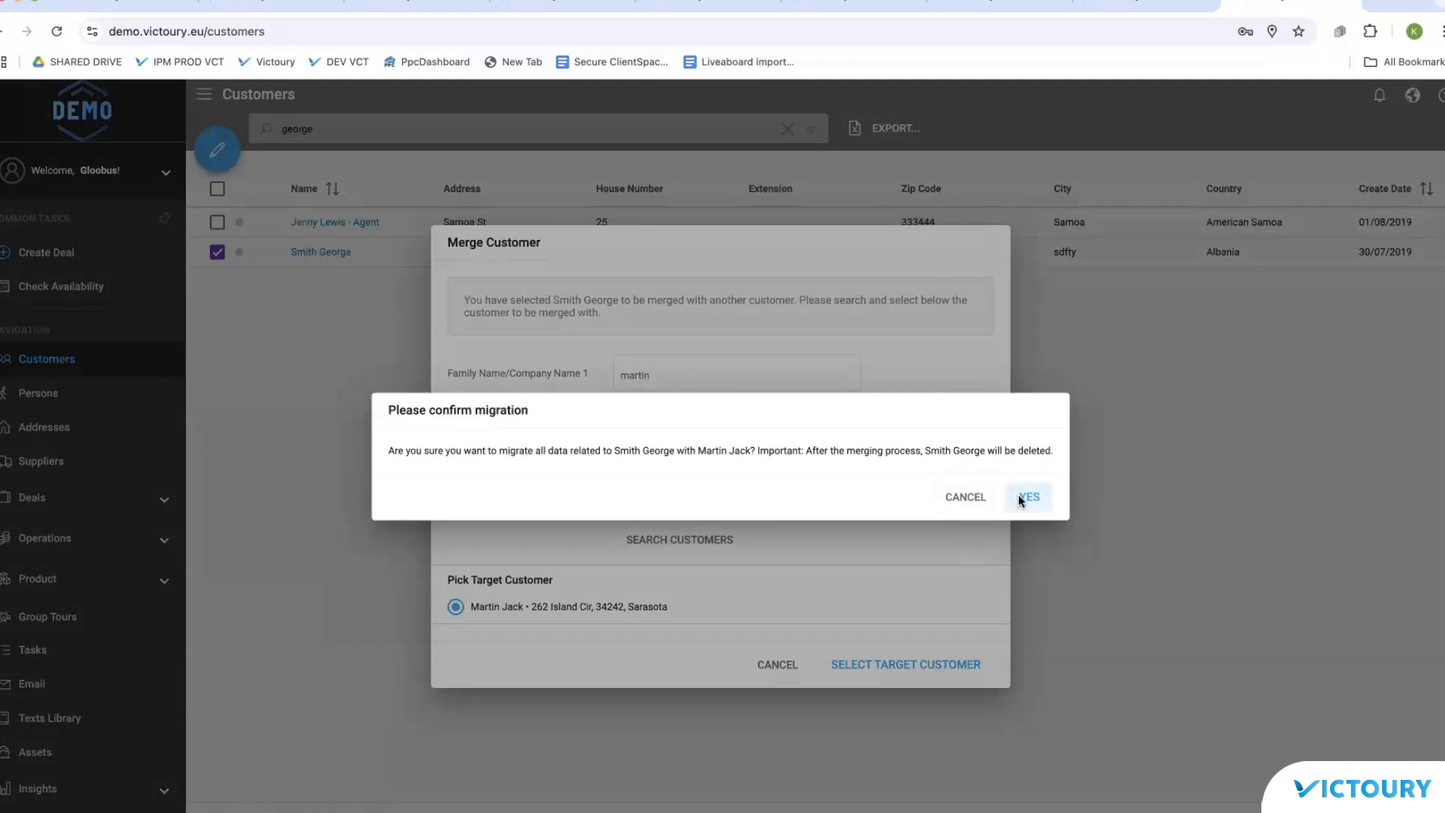
{"action": "left_click", "coordinate": [1019, 496]}
Step: Open the remaining customer to check its deals now include B-192 and B-187
{"action": "left_click", "coordinate": [303, 225]}
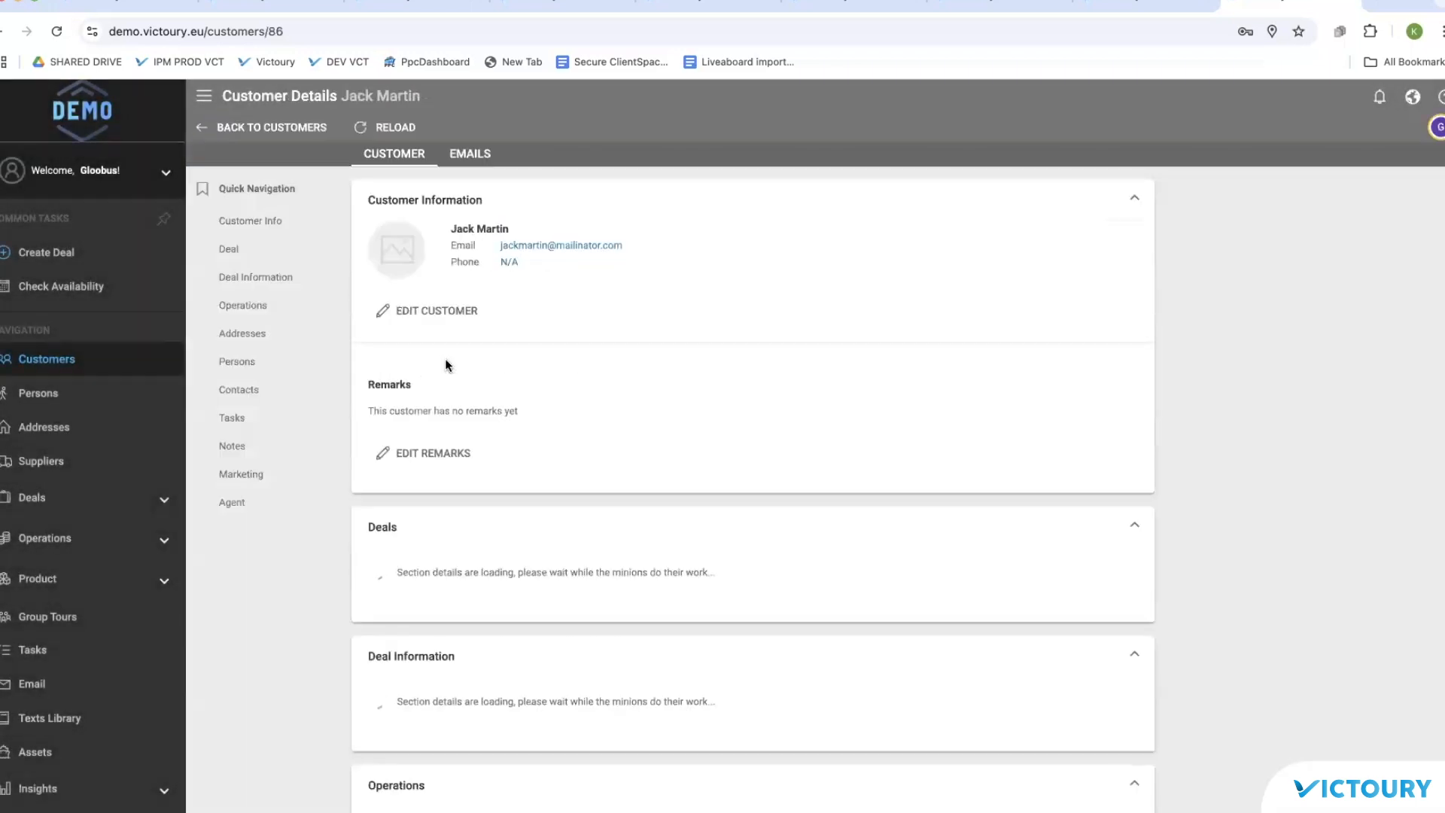
{"action": "scroll", "coordinate": [838, 335], "scroll_direction": "down", "scroll_amount": 4}
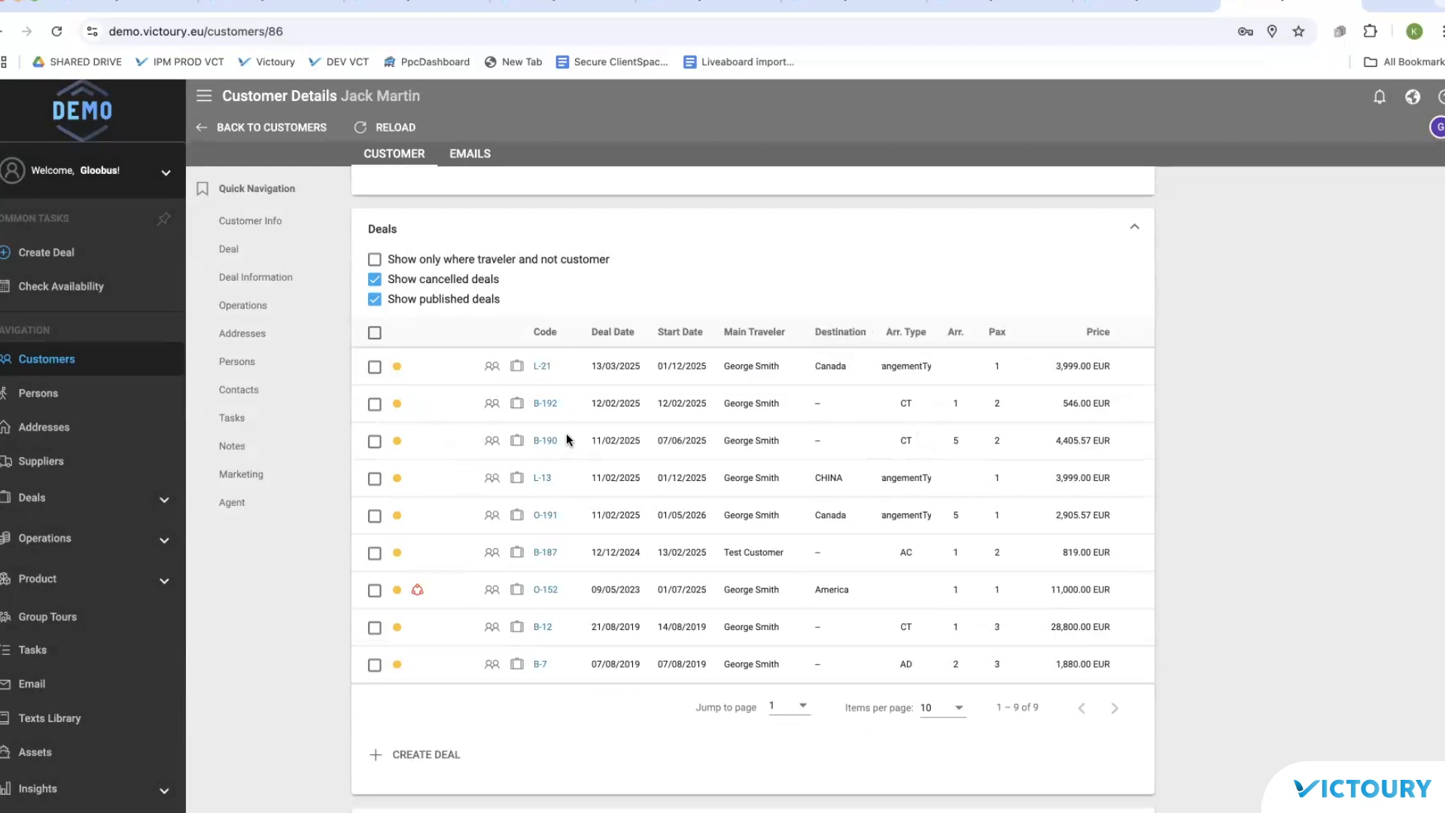
{"action": "scroll", "coordinate": [566, 432], "scroll_direction": "up", "scroll_amount": 4}
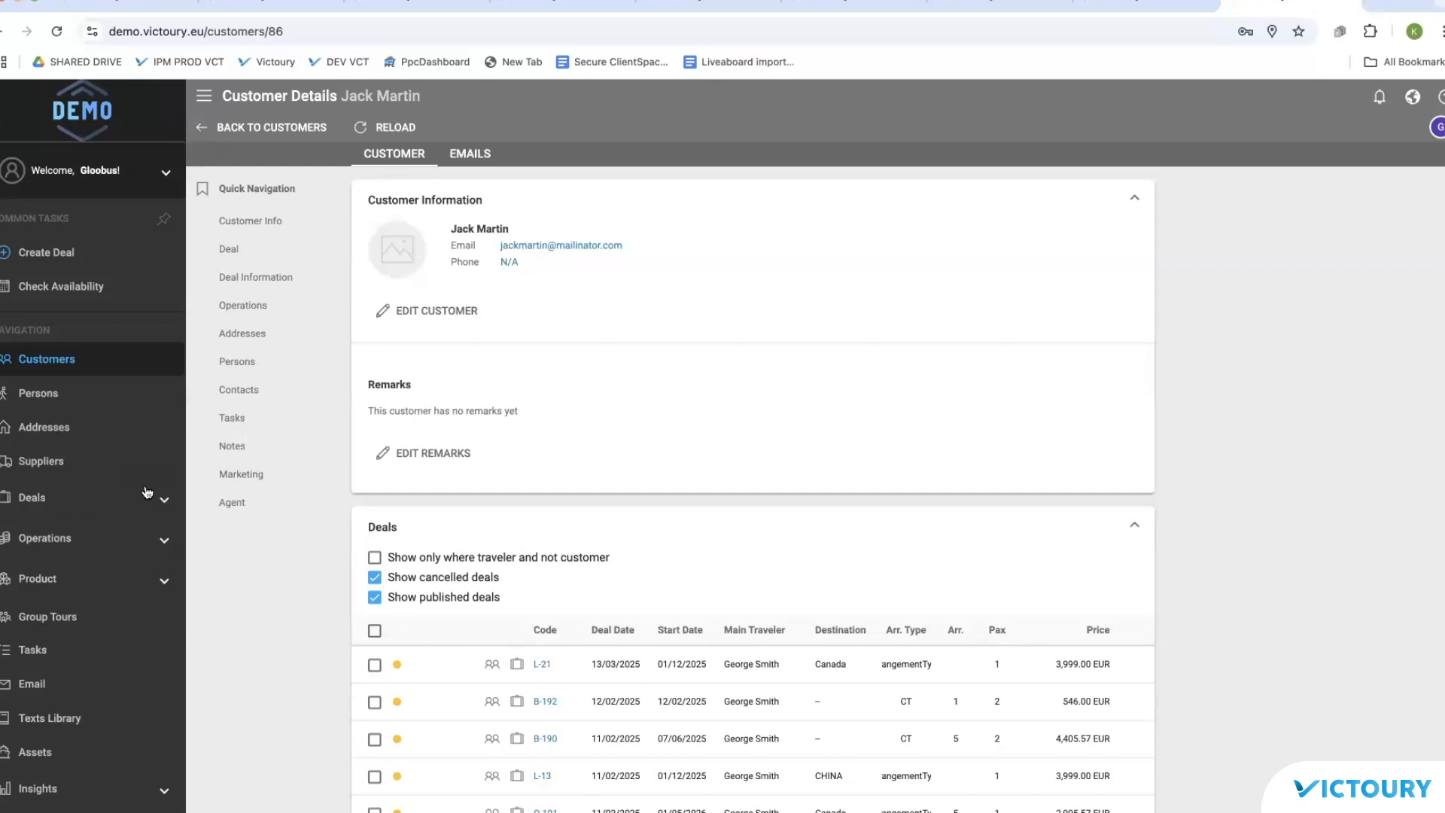
{"action": "left_click", "coordinate": [47, 512]}
Step: Check deal L-21 under the merged customer, then return to the Deals List
{"action": "left_click", "coordinate": [54, 547]}
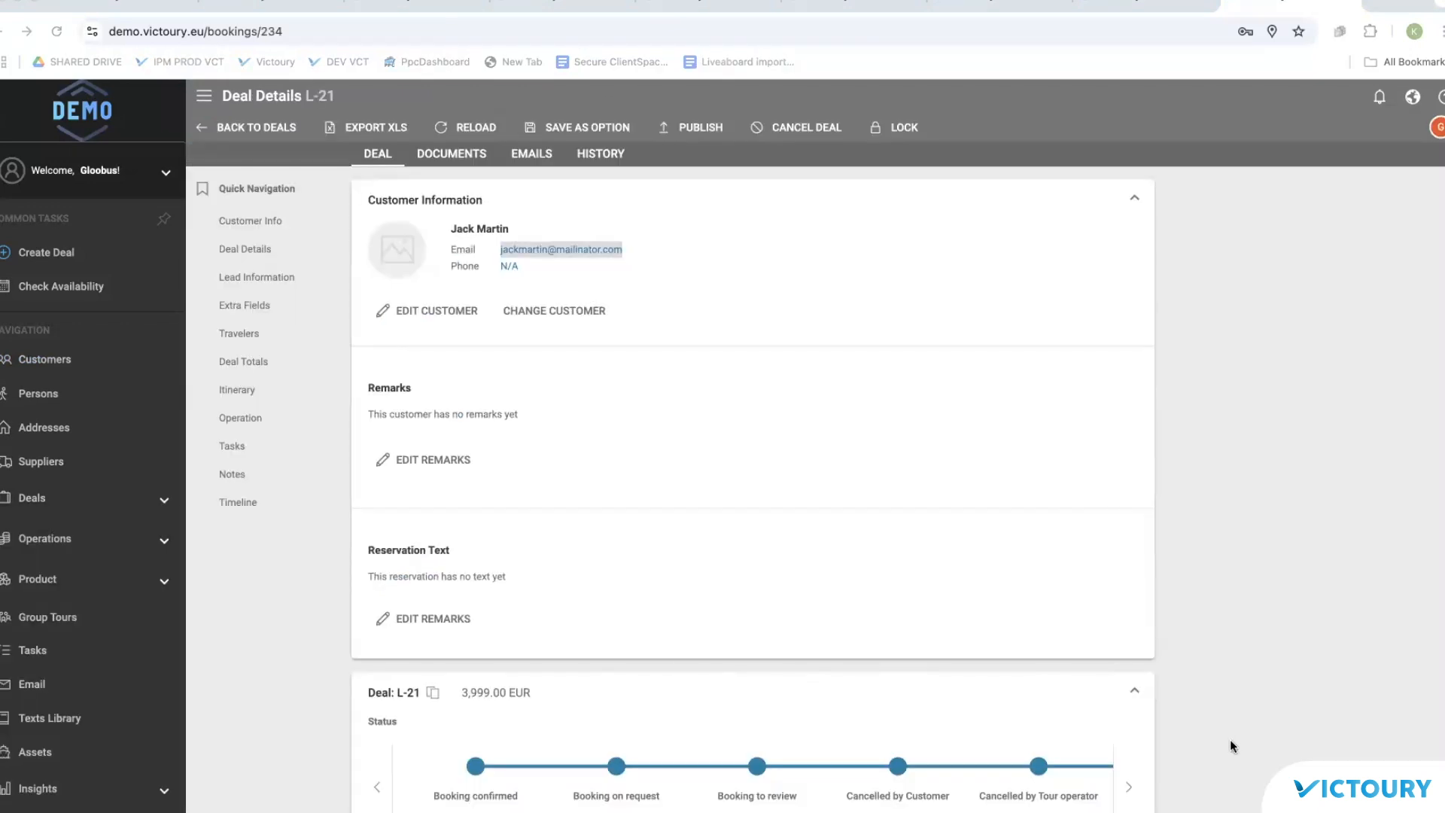
{"action": "left_click", "coordinate": [53, 503]}
{"action": "left_click", "coordinate": [64, 549]}
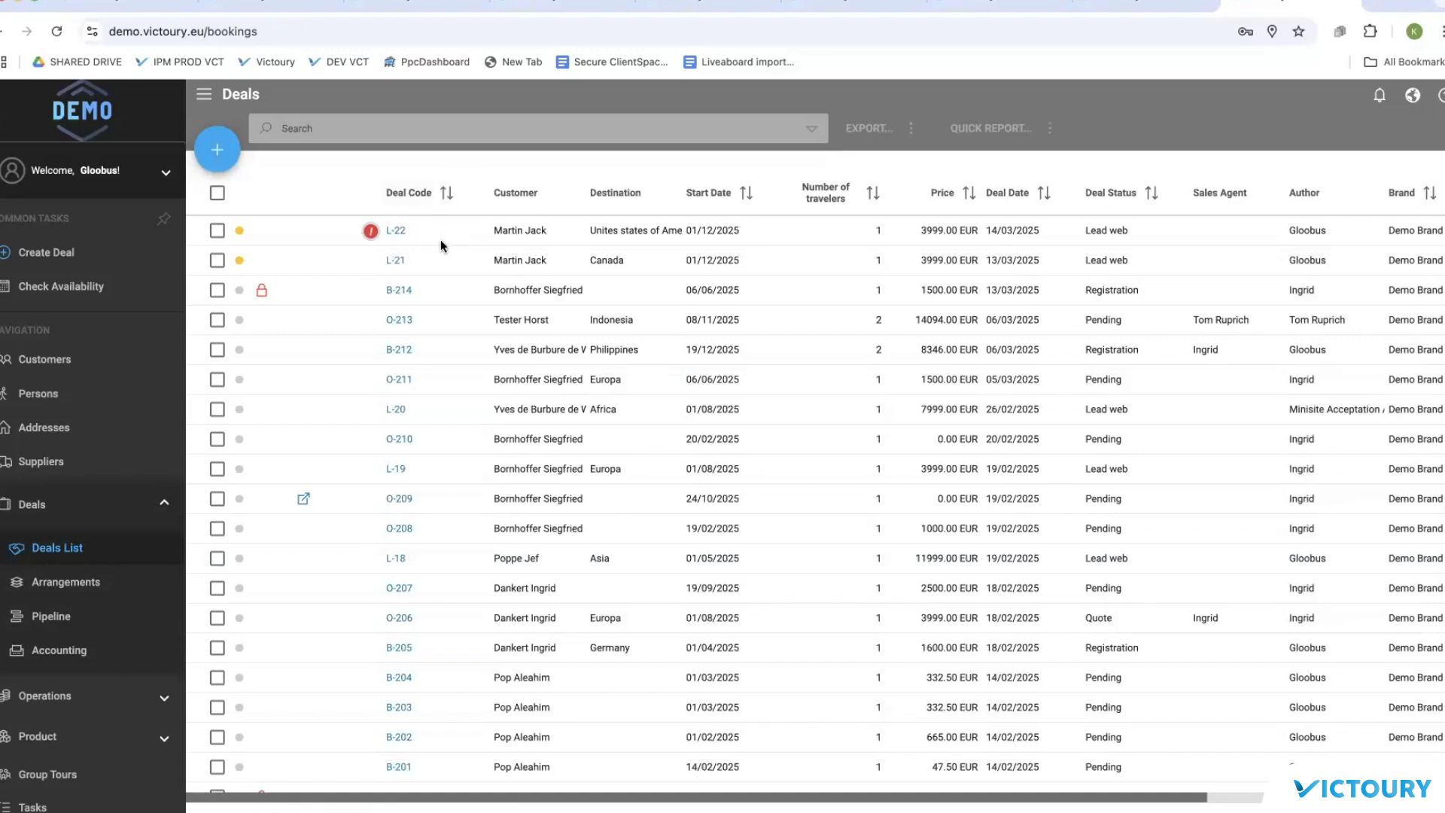
Step: Read the red ! customer-matching warning on L-22 and open that deal
{"action": "mouse_move", "coordinate": [371, 233]}
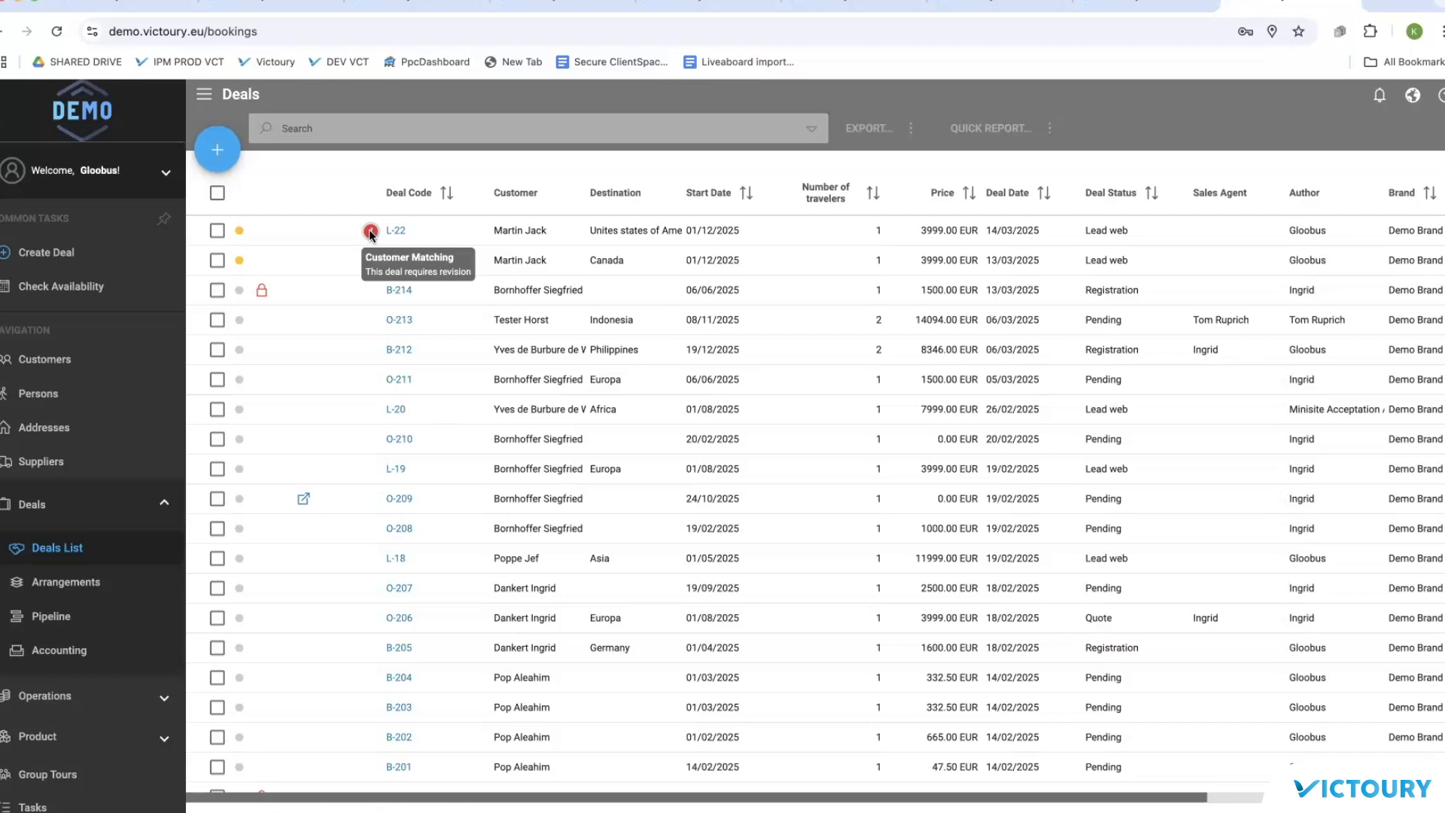
{"action": "left_click", "coordinate": [393, 230]}
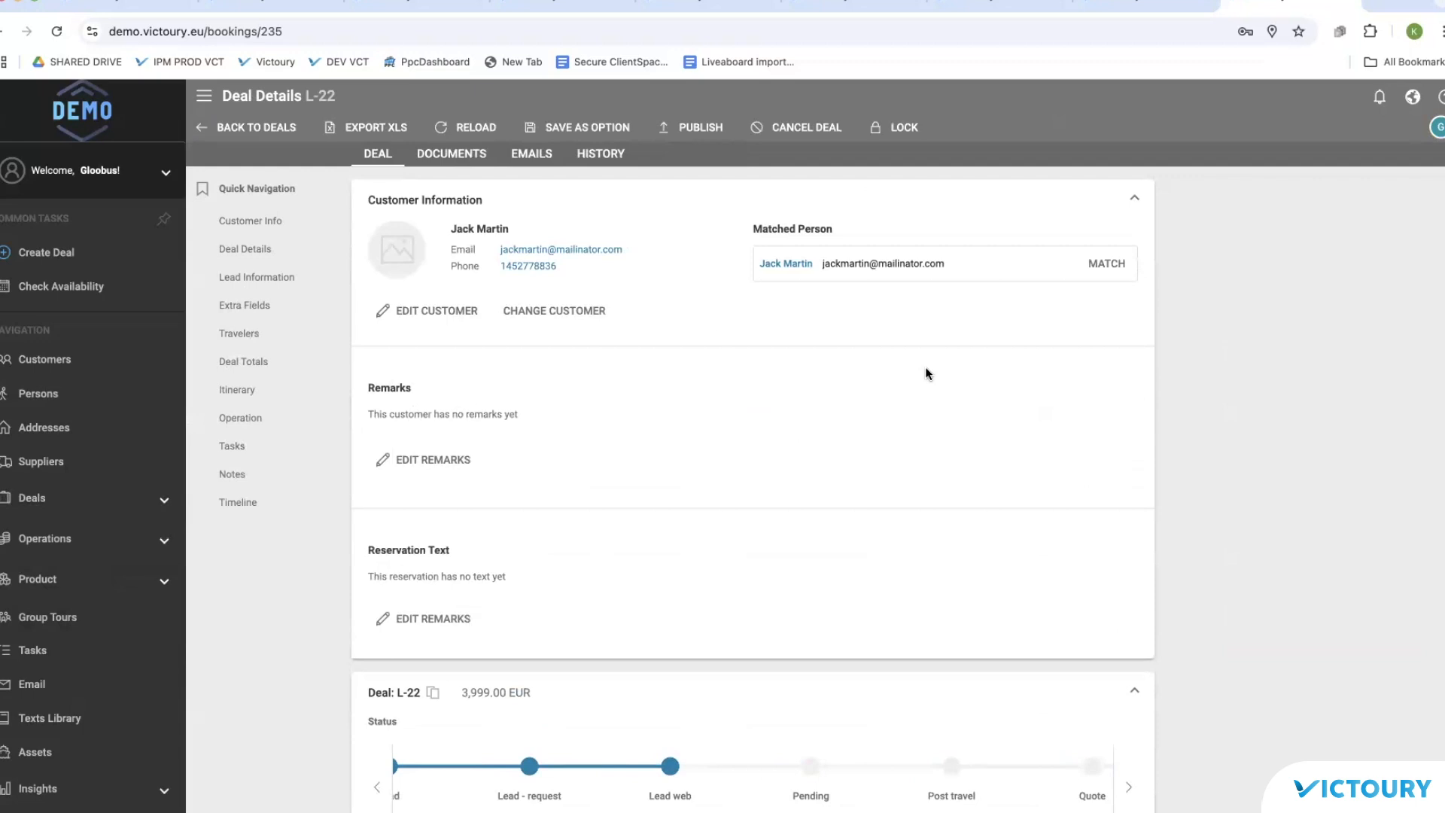
Step: Match deal L-22 to the suggested existing person and confirm the customer assignment
{"action": "left_click", "coordinate": [1104, 263]}
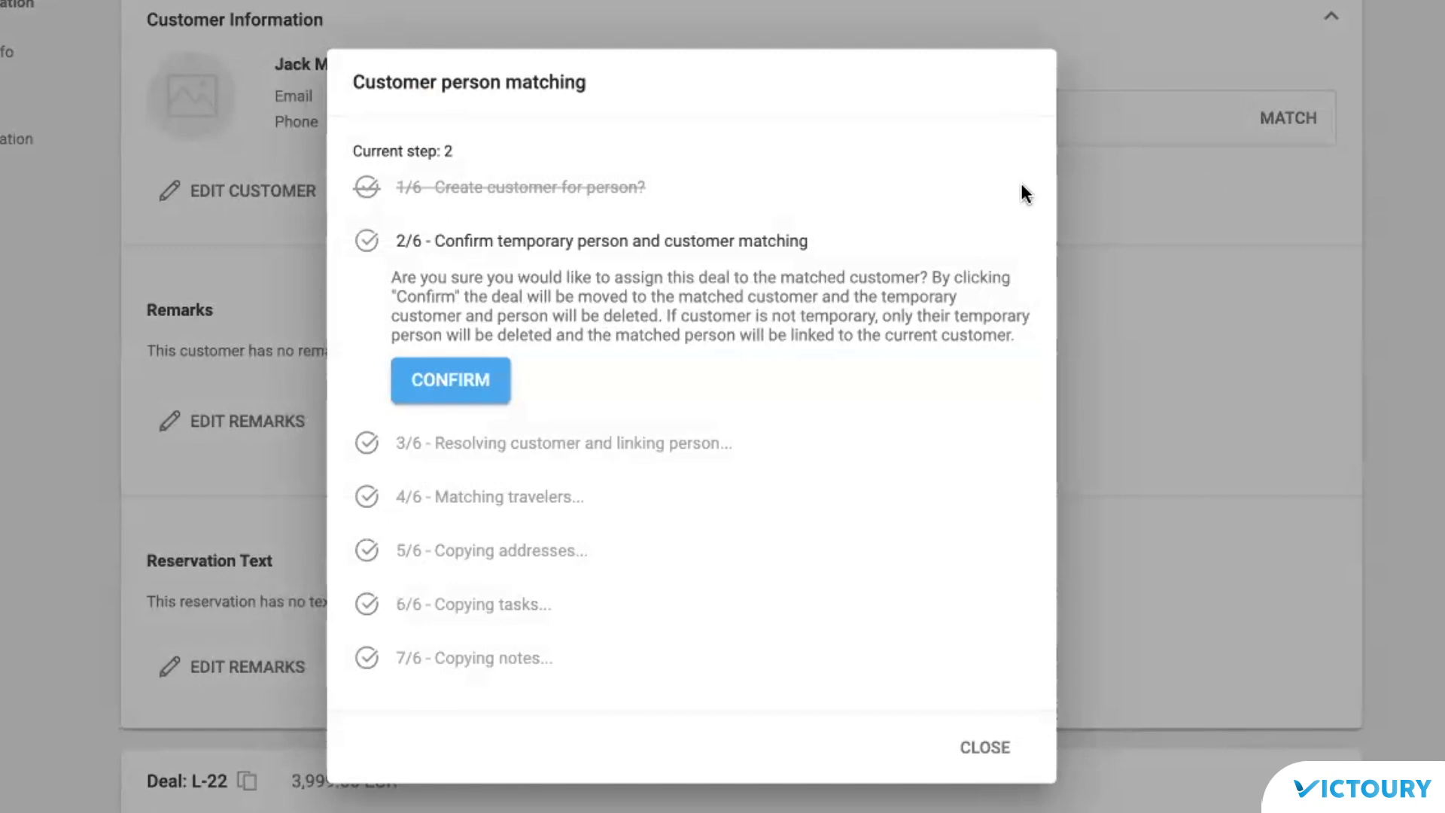
{"action": "left_click", "coordinate": [479, 390]}
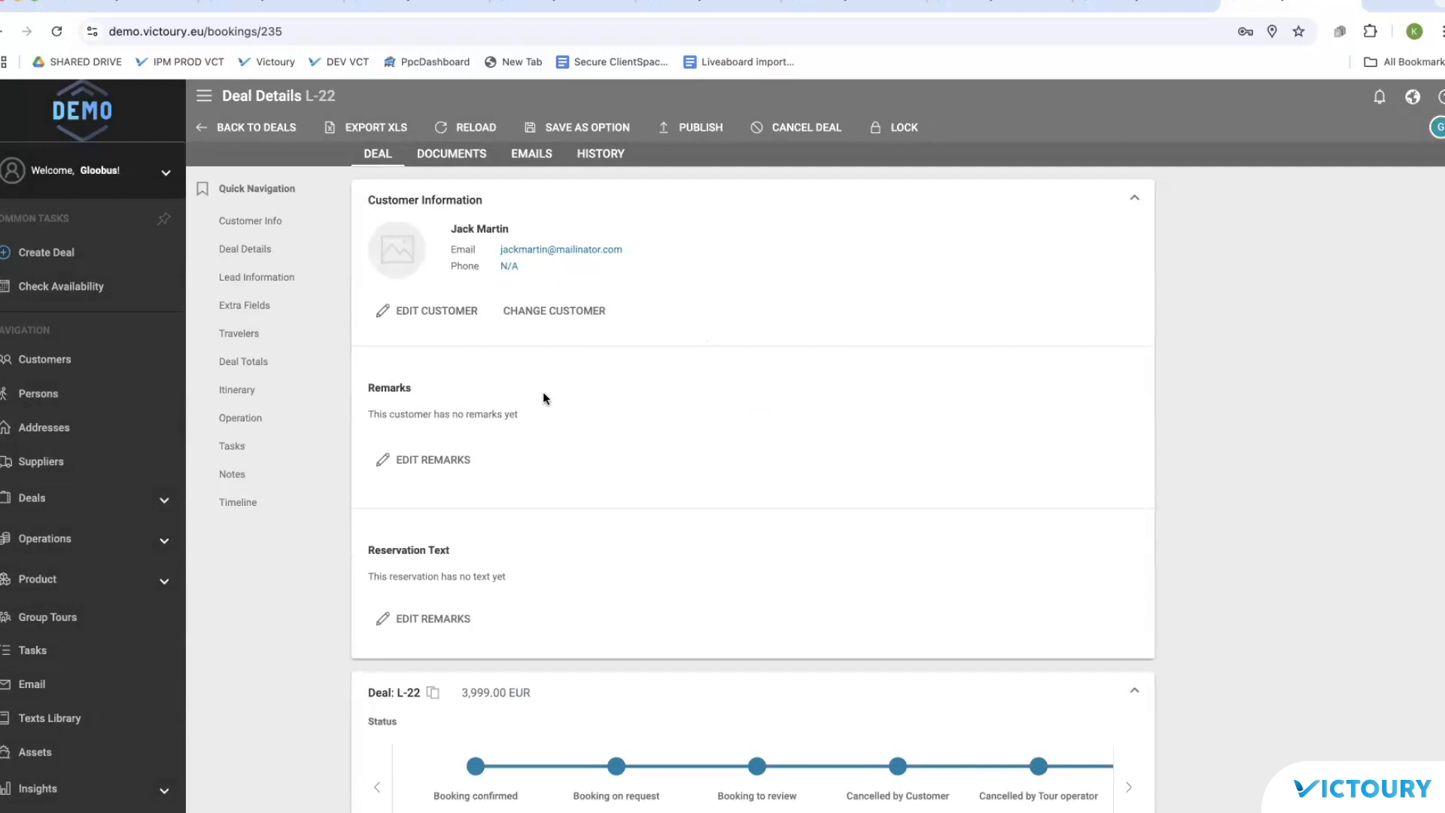
Step: Open deal L-22's customer and check its deals list shows L-22, L-21 and B-192
{"action": "left_click", "coordinate": [34, 501]}
{"action": "left_click", "coordinate": [56, 547]}
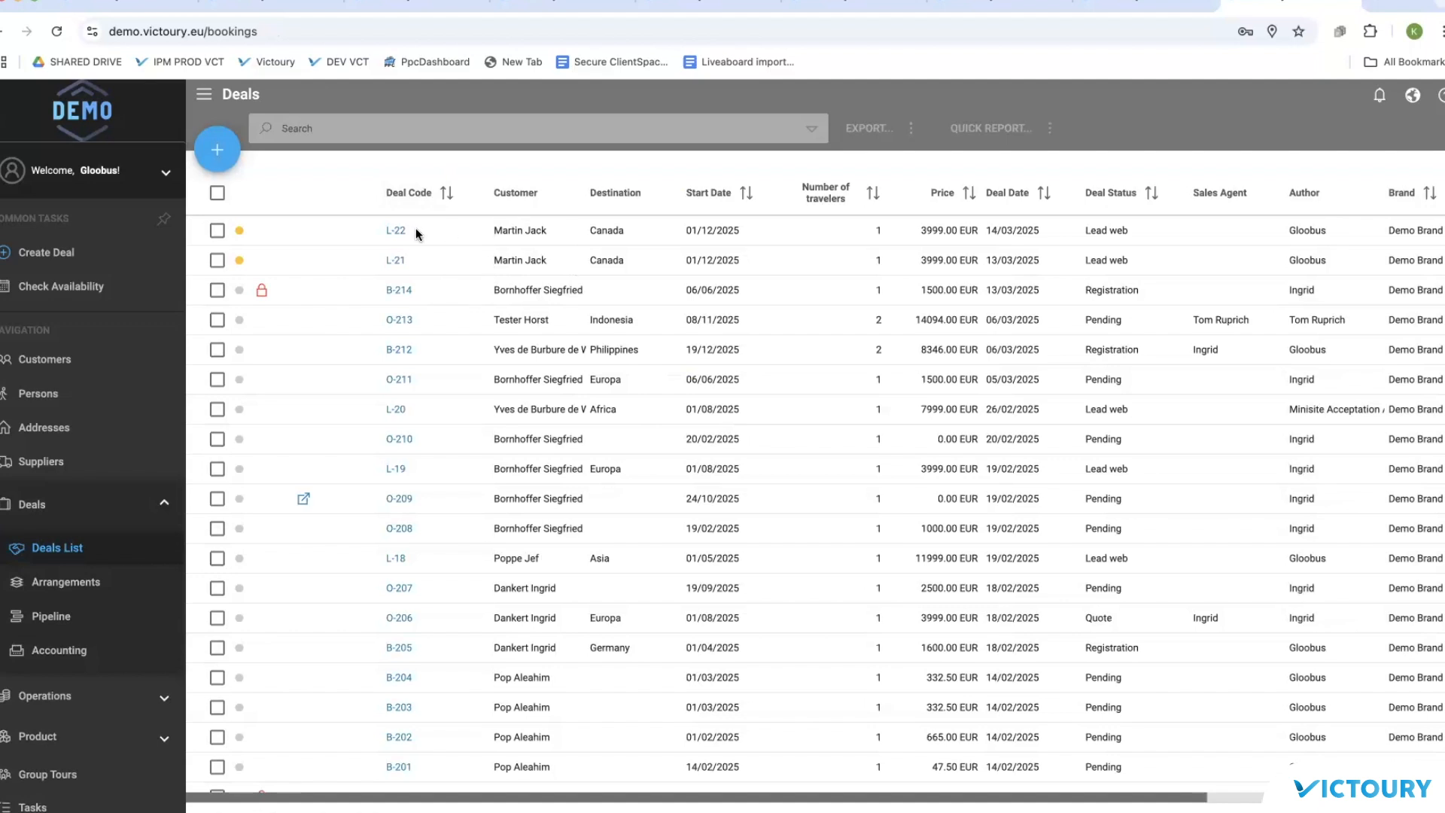
{"action": "left_click", "coordinate": [394, 232]}
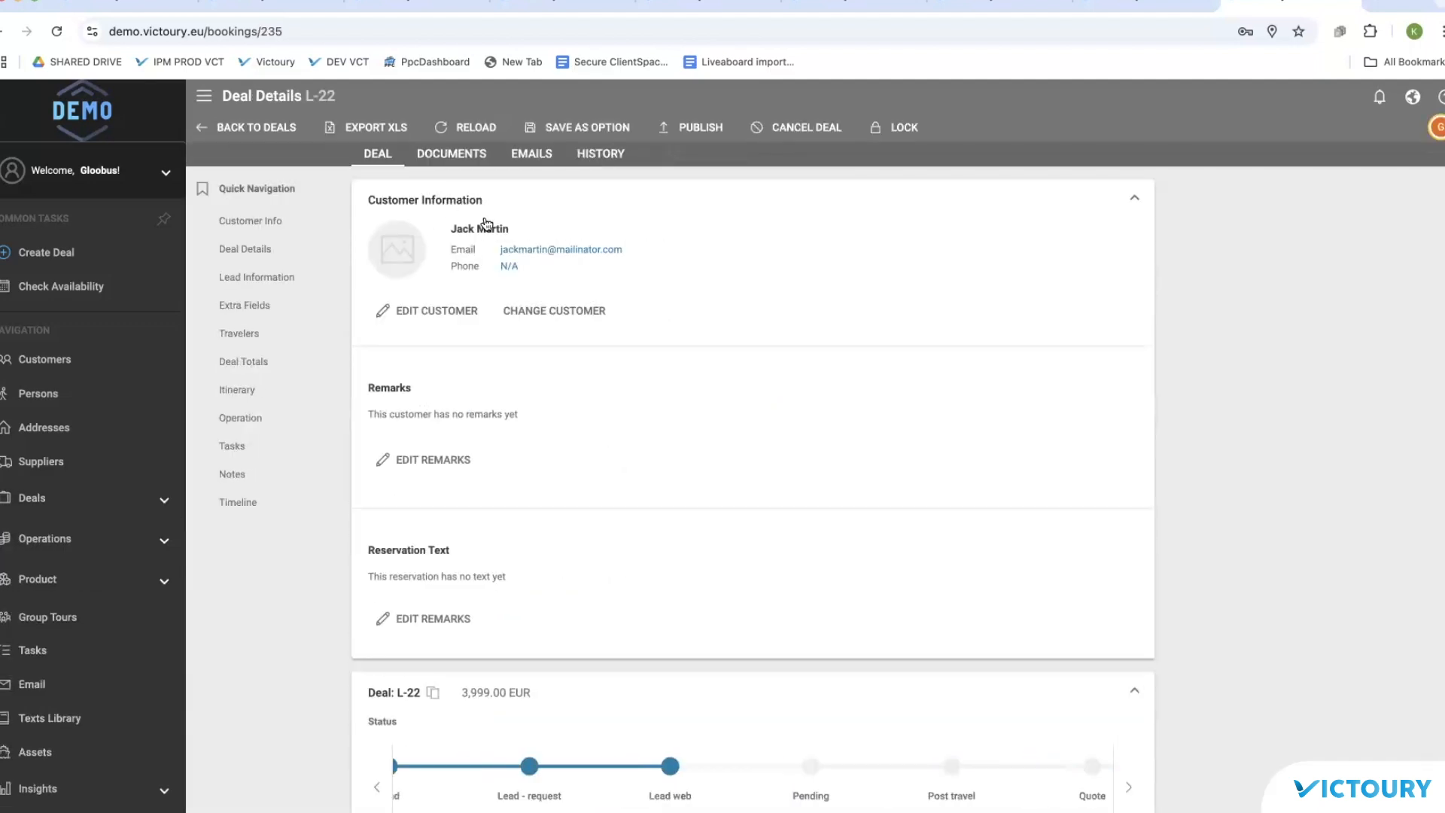
{"action": "left_click", "coordinate": [490, 231]}
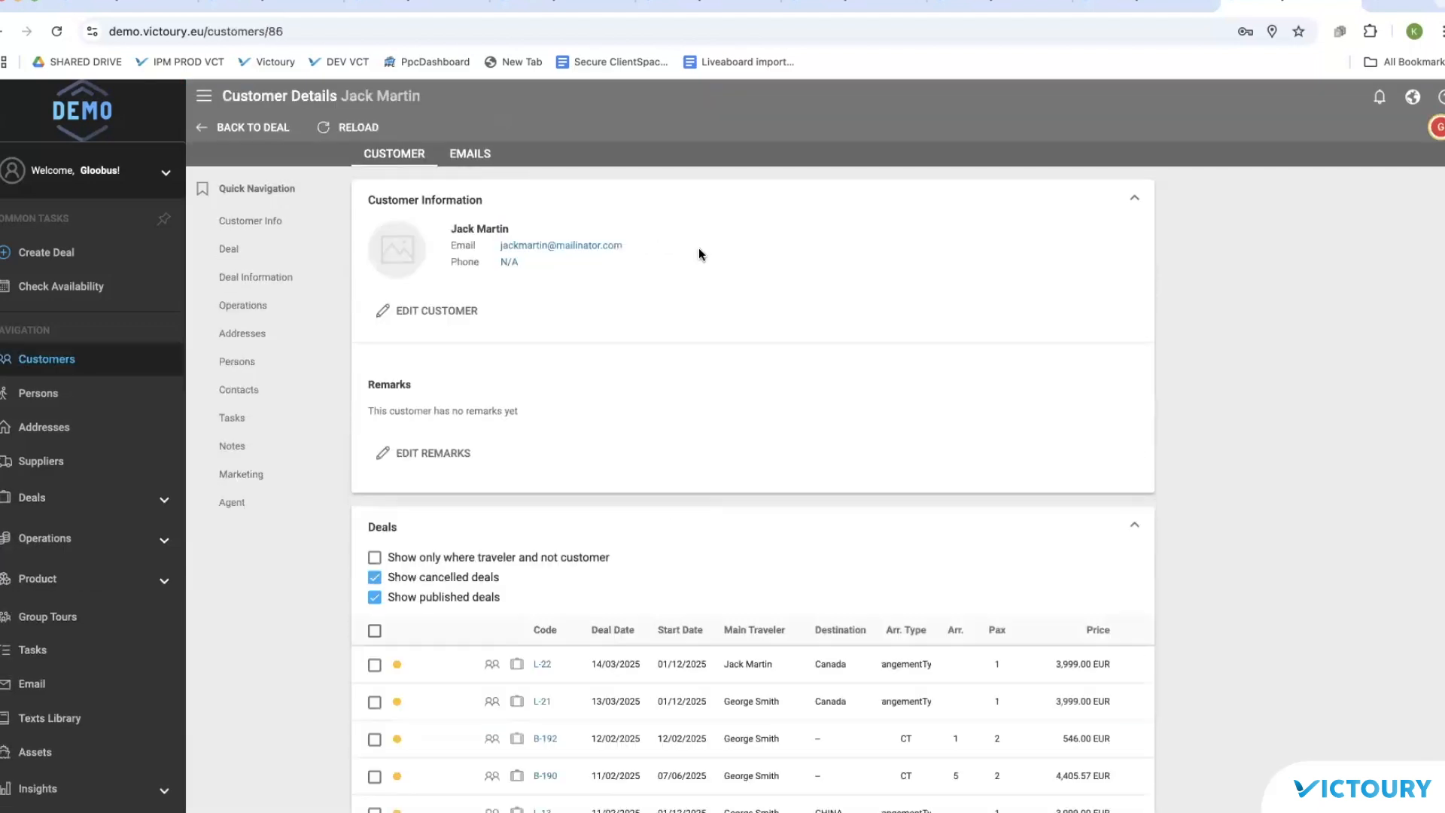
{"action": "scroll", "coordinate": [700, 254], "scroll_direction": "down", "scroll_amount": 3}
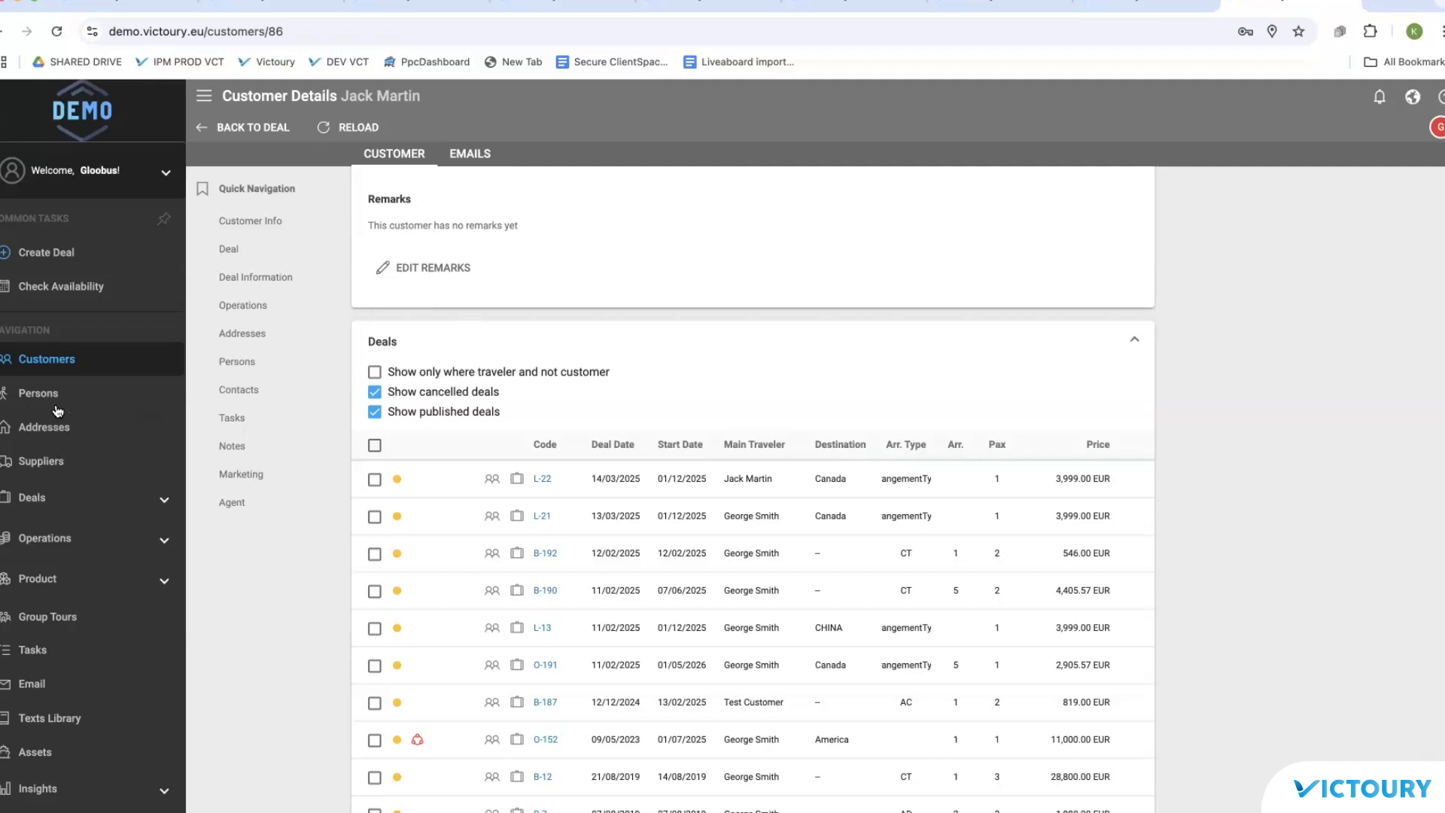
Step: Edit Agent Agency's agent settings (agent, 0% default commission), then go to the Products List
{"action": "left_click", "coordinate": [54, 360]}
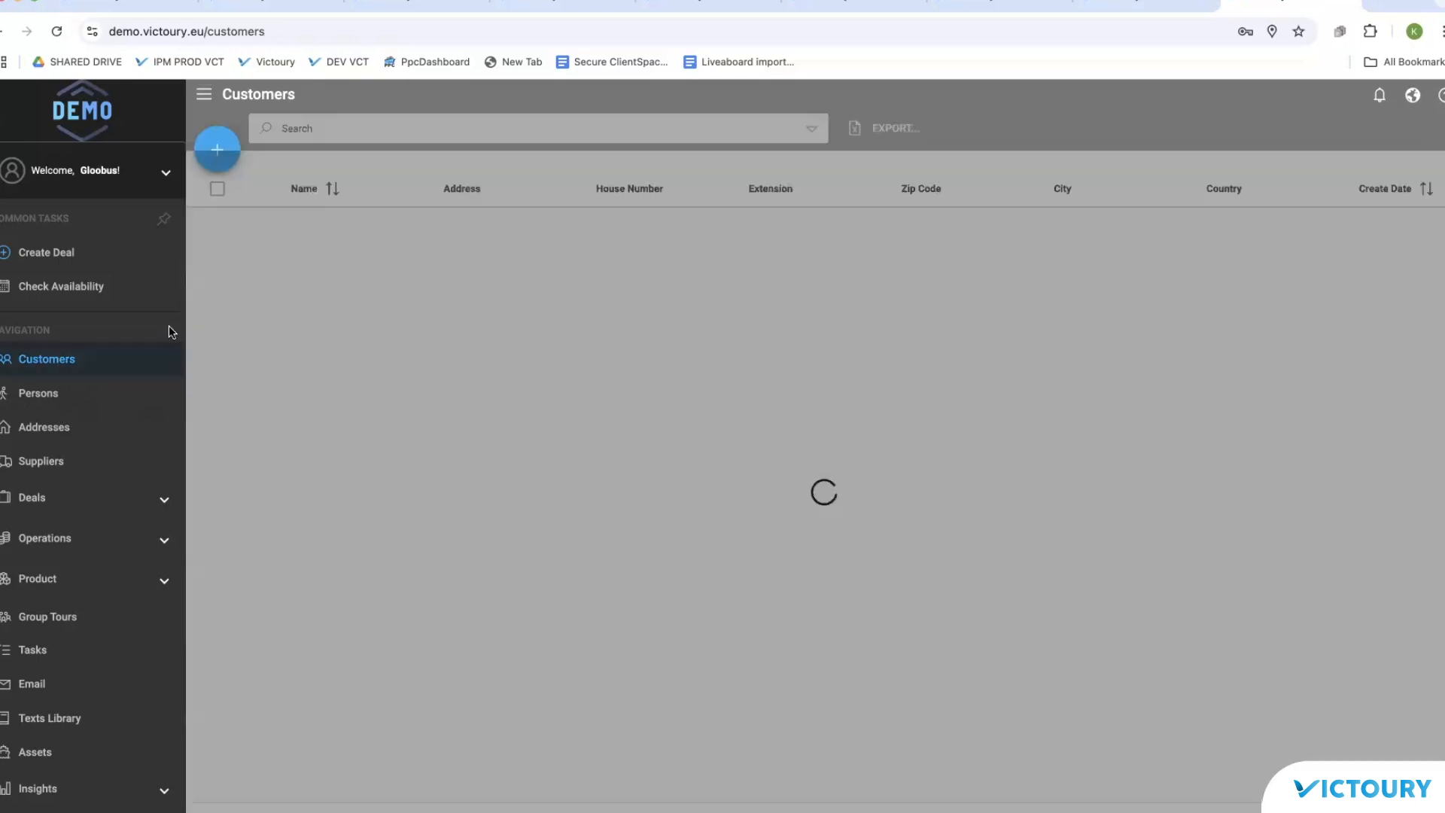
{"action": "left_click", "coordinate": [331, 132]}
{"action": "left_click", "coordinate": [321, 610]}
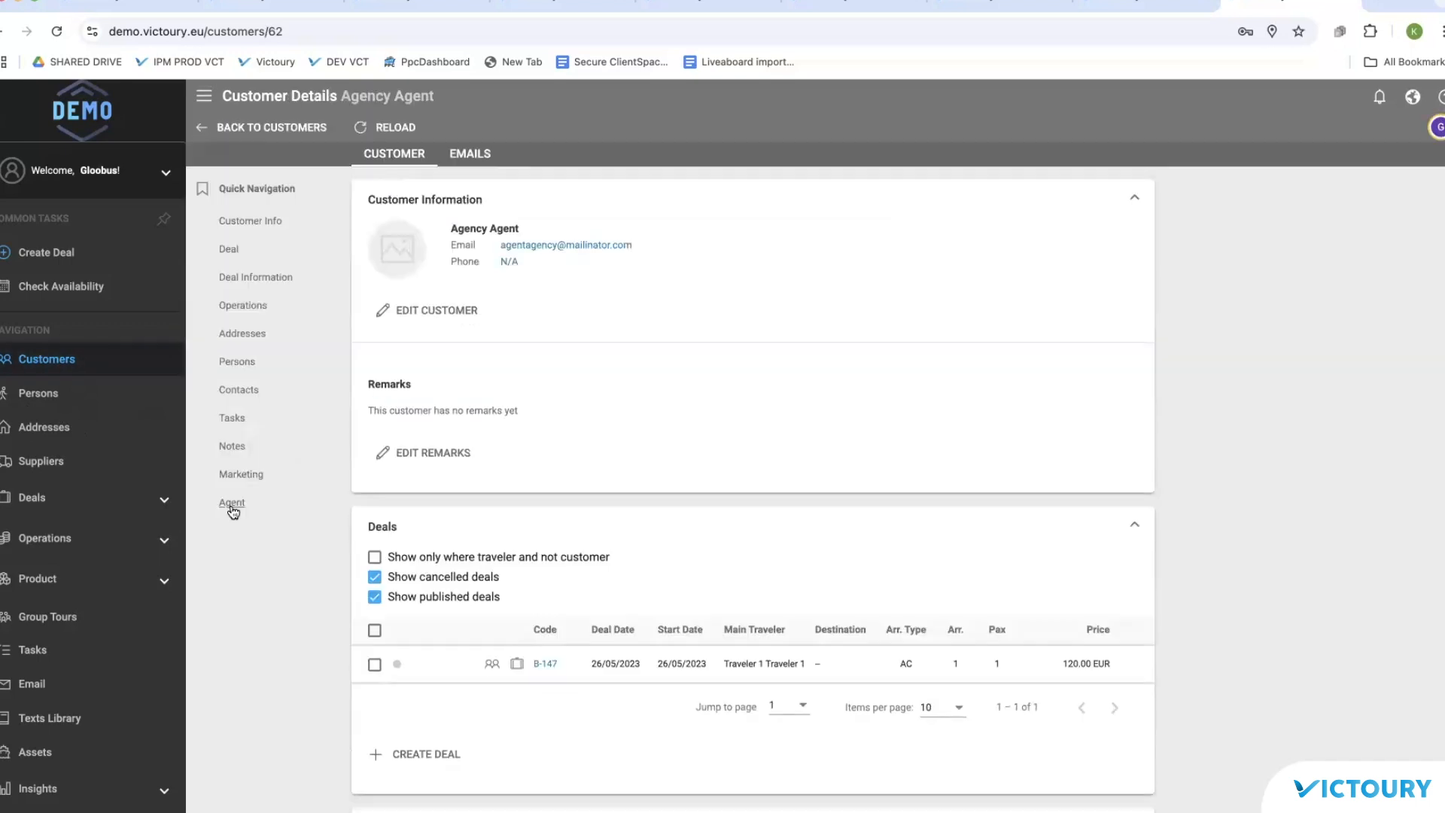
{"action": "left_click", "coordinate": [232, 503]}
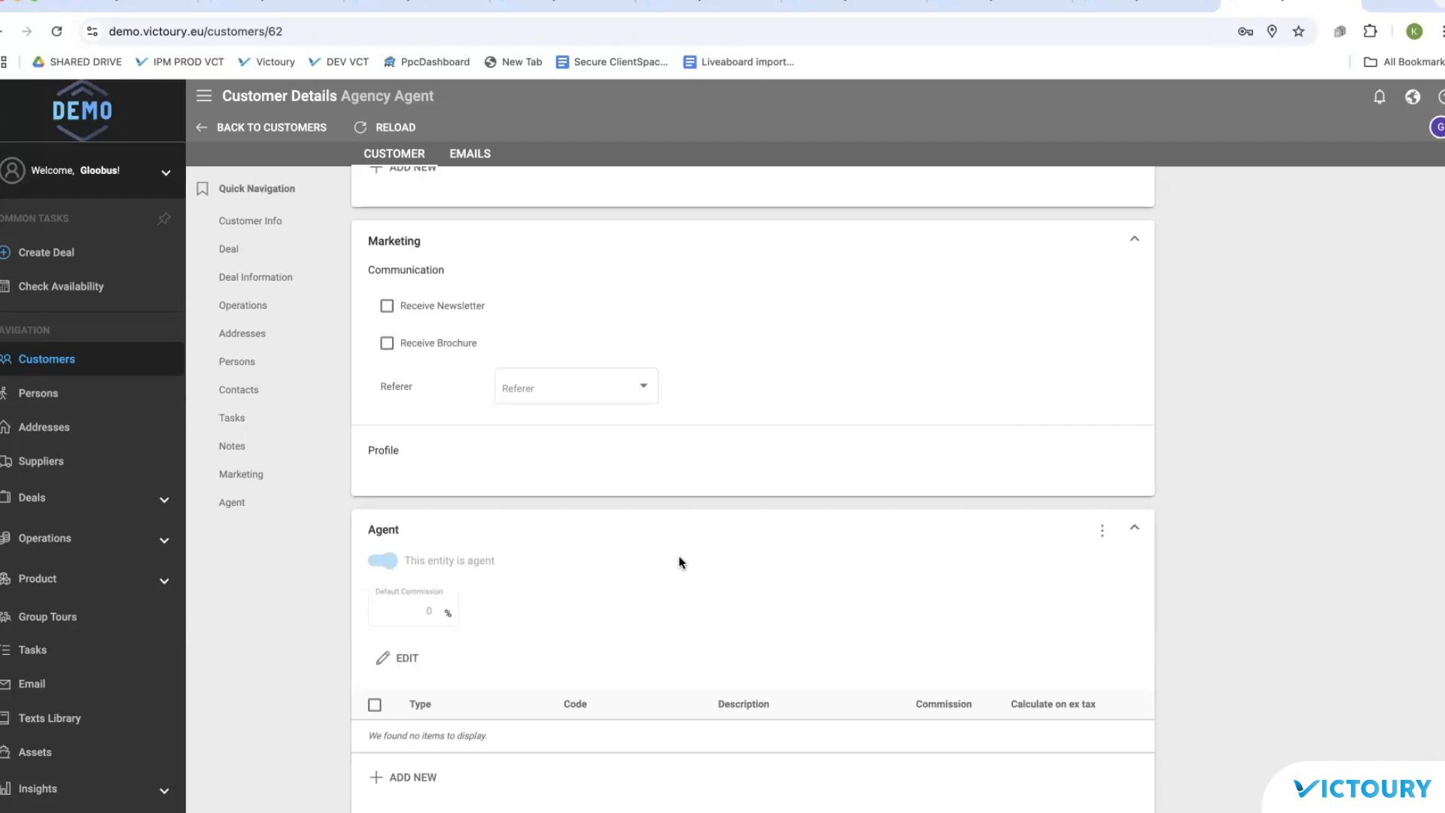
{"action": "left_click", "coordinate": [403, 660]}
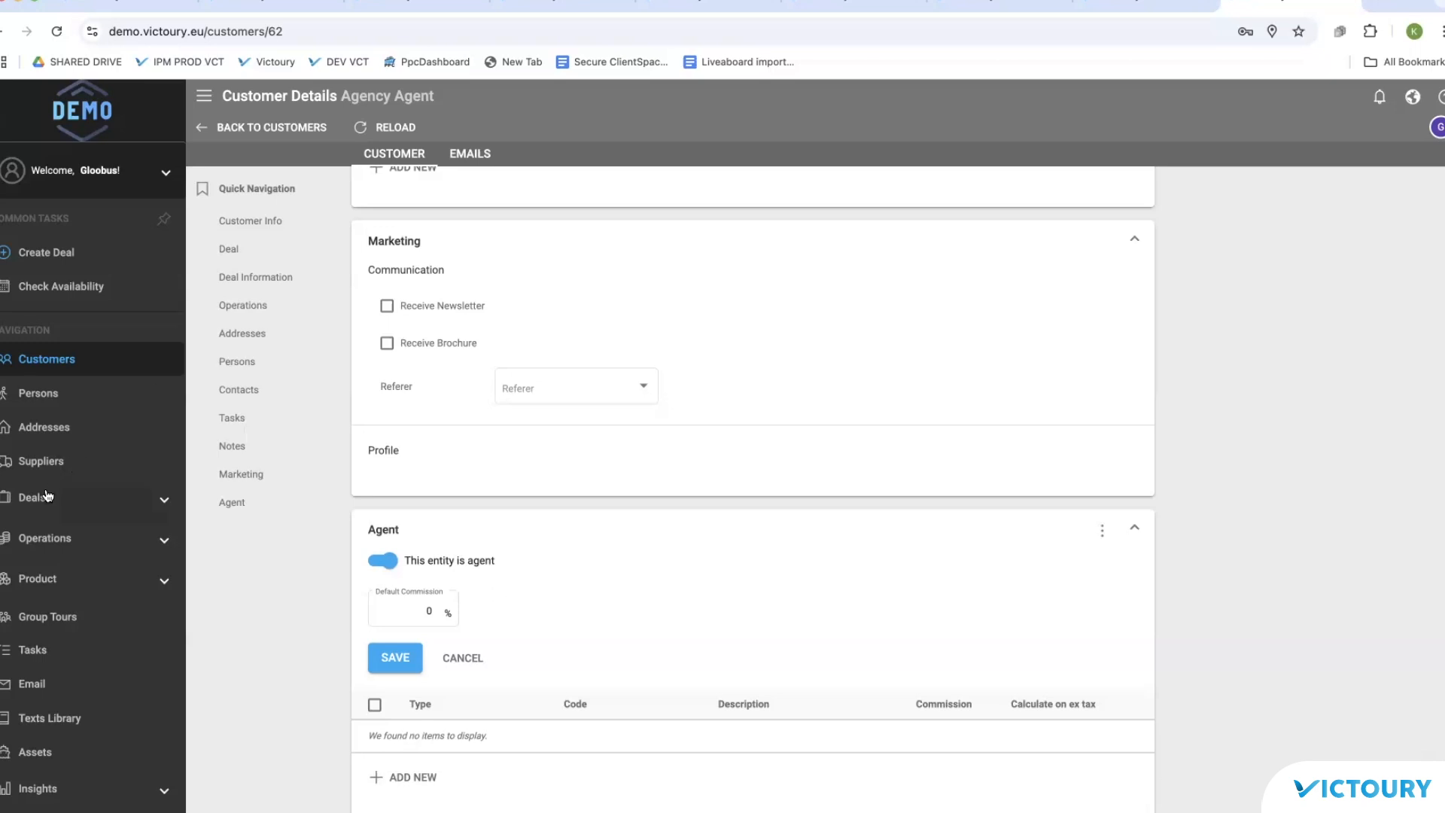
{"action": "left_click", "coordinate": [32, 590]}
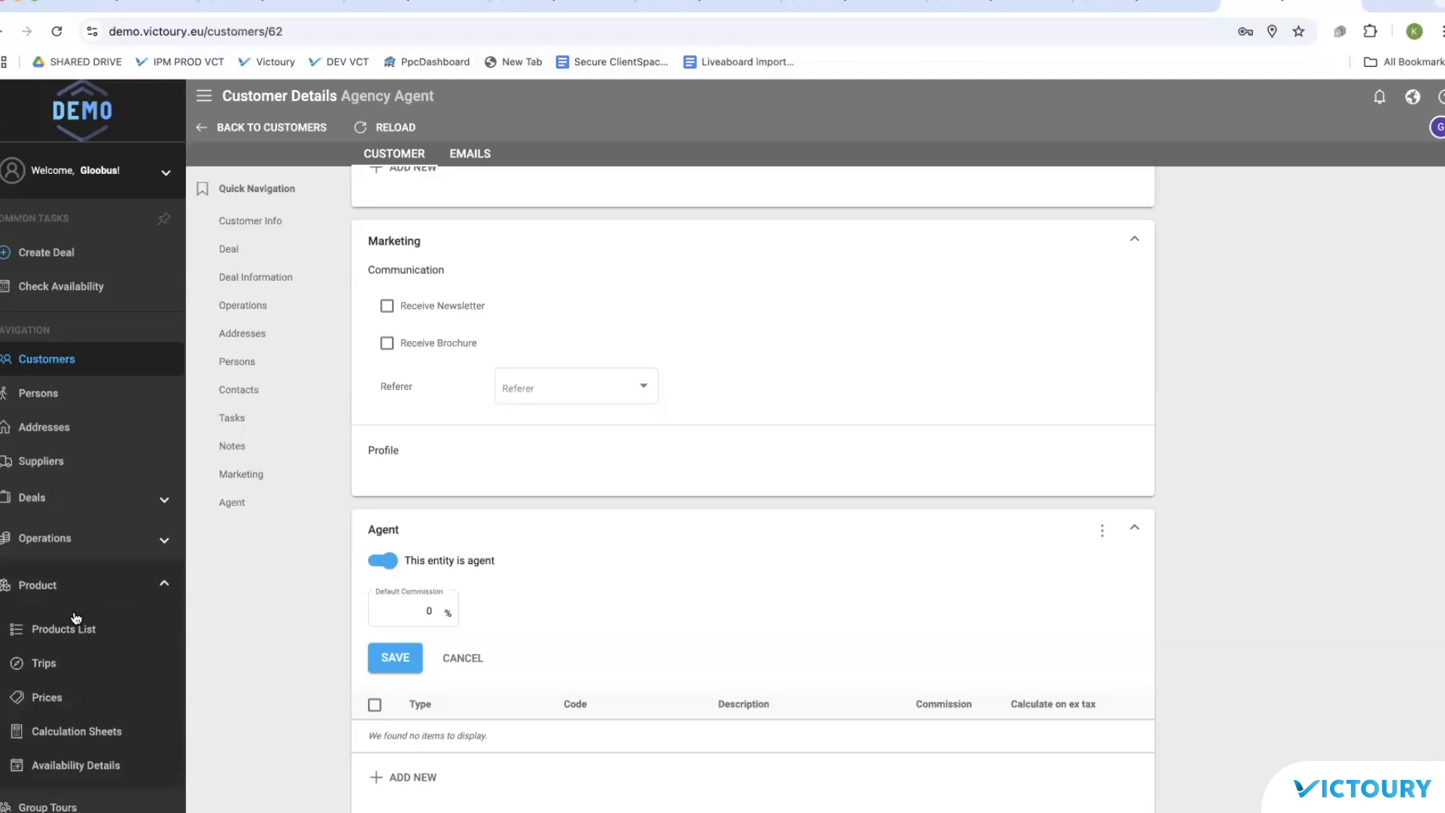
{"action": "left_click", "coordinate": [111, 611]}
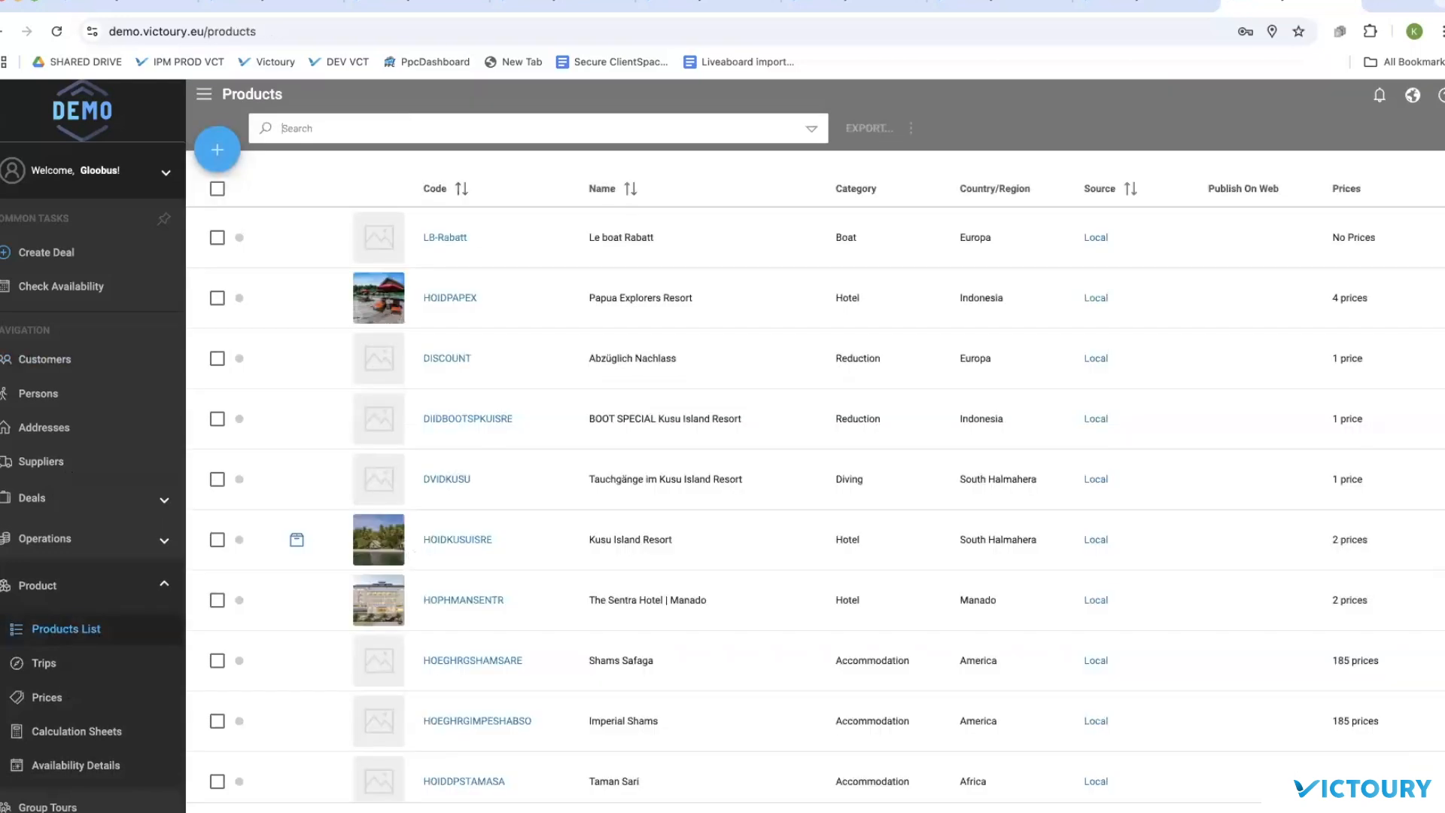
Step: Find product htxx, review HOTEL TEST's price and 10% commission, and copy code HTXXXKNG
{"action": "left_click", "coordinate": [404, 124]}
{"action": "type", "text": "htxx"}
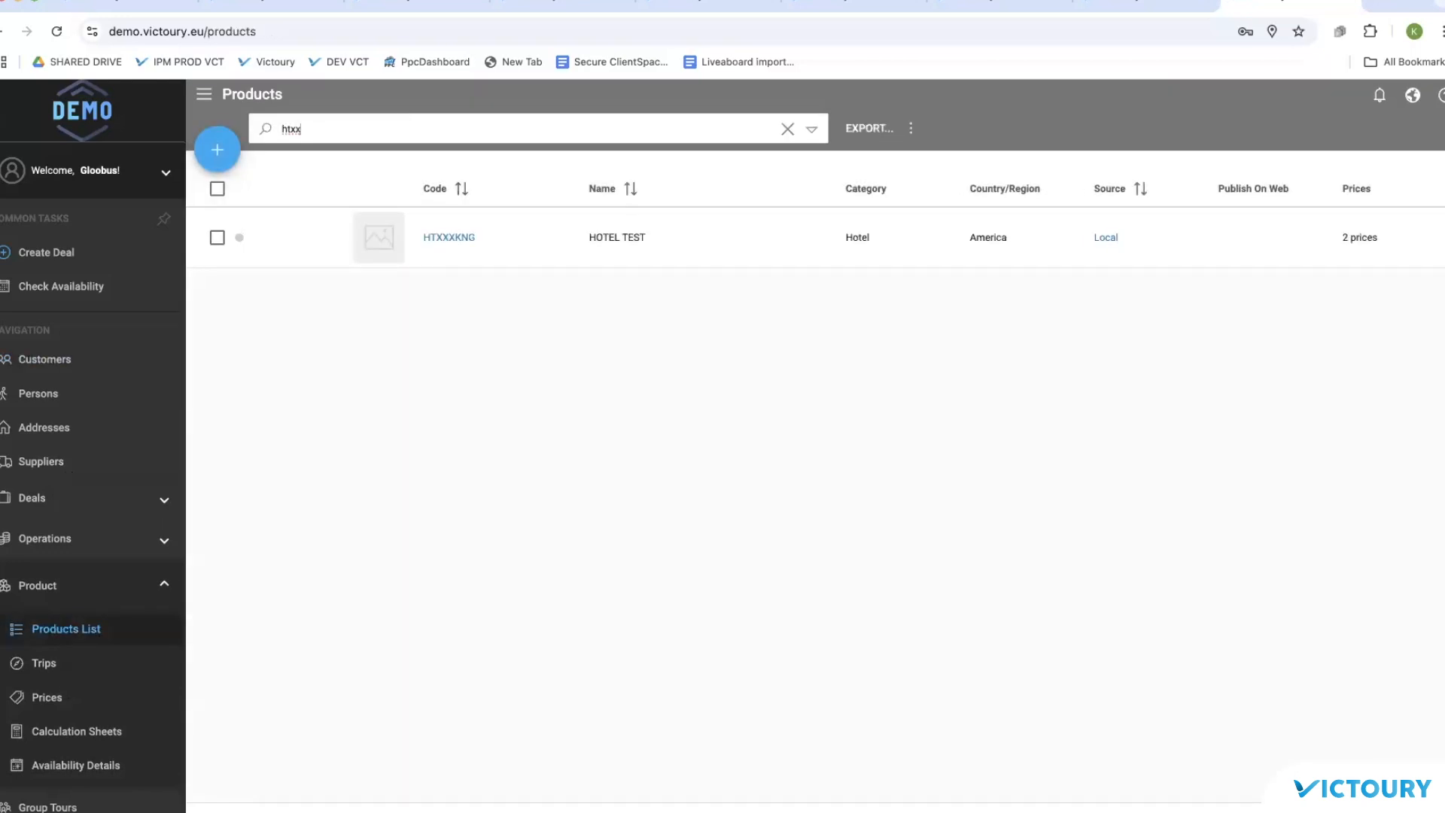
{"action": "left_click", "coordinate": [451, 237]}
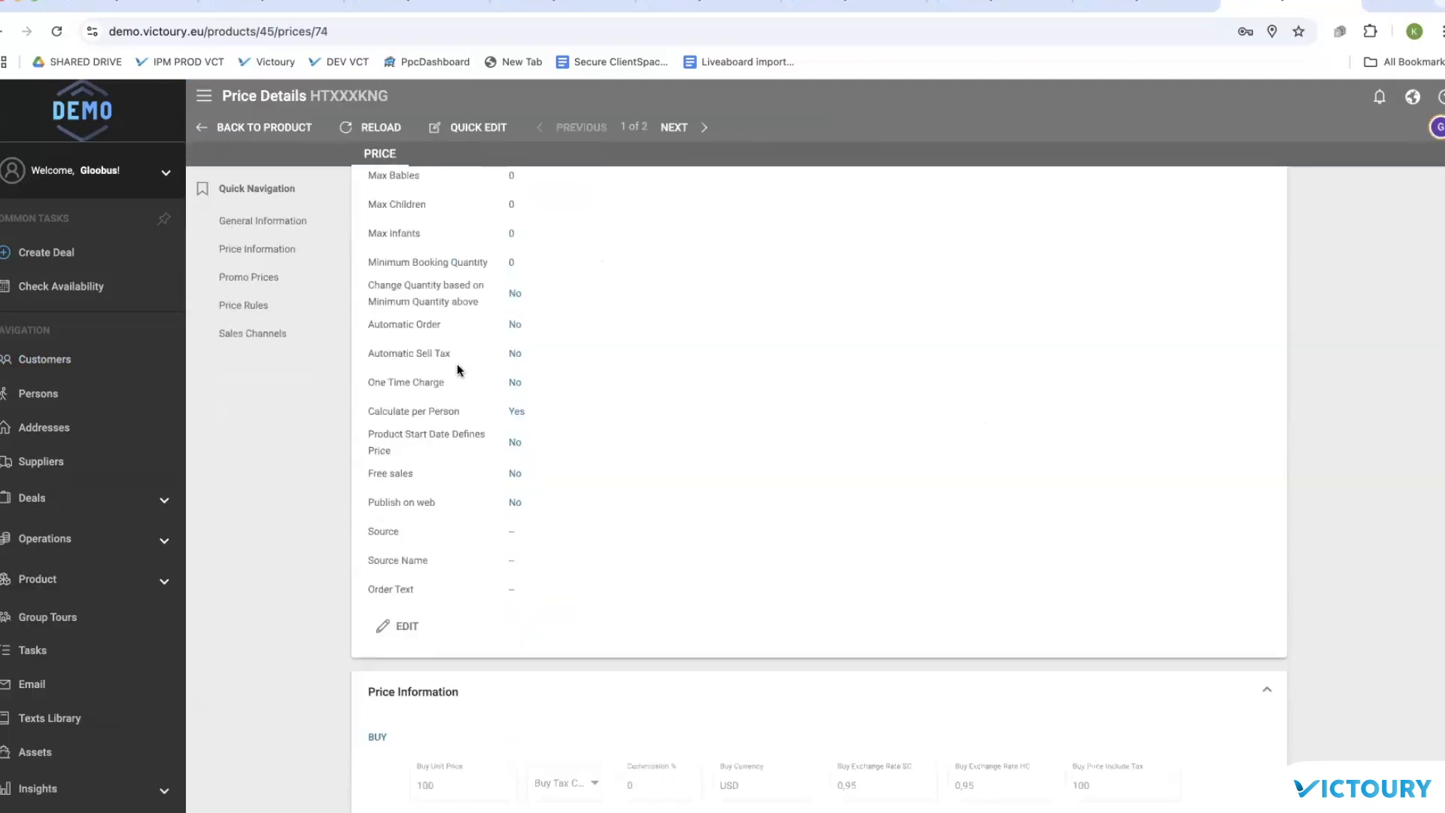
{"action": "scroll", "coordinate": [458, 363], "scroll_direction": "down", "scroll_amount": 7}
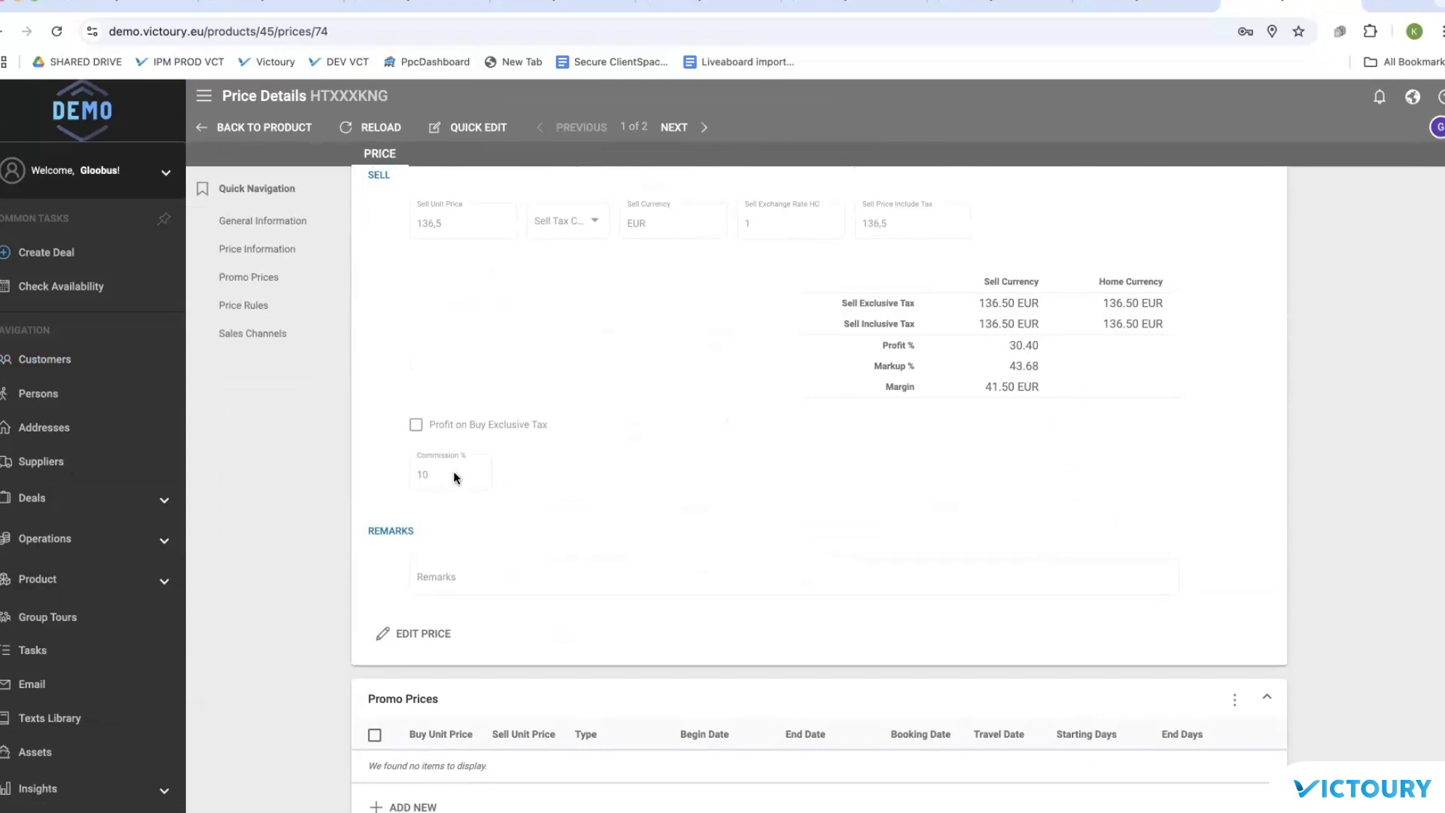
{"action": "scroll", "coordinate": [438, 483], "scroll_direction": "down", "scroll_amount": 1}
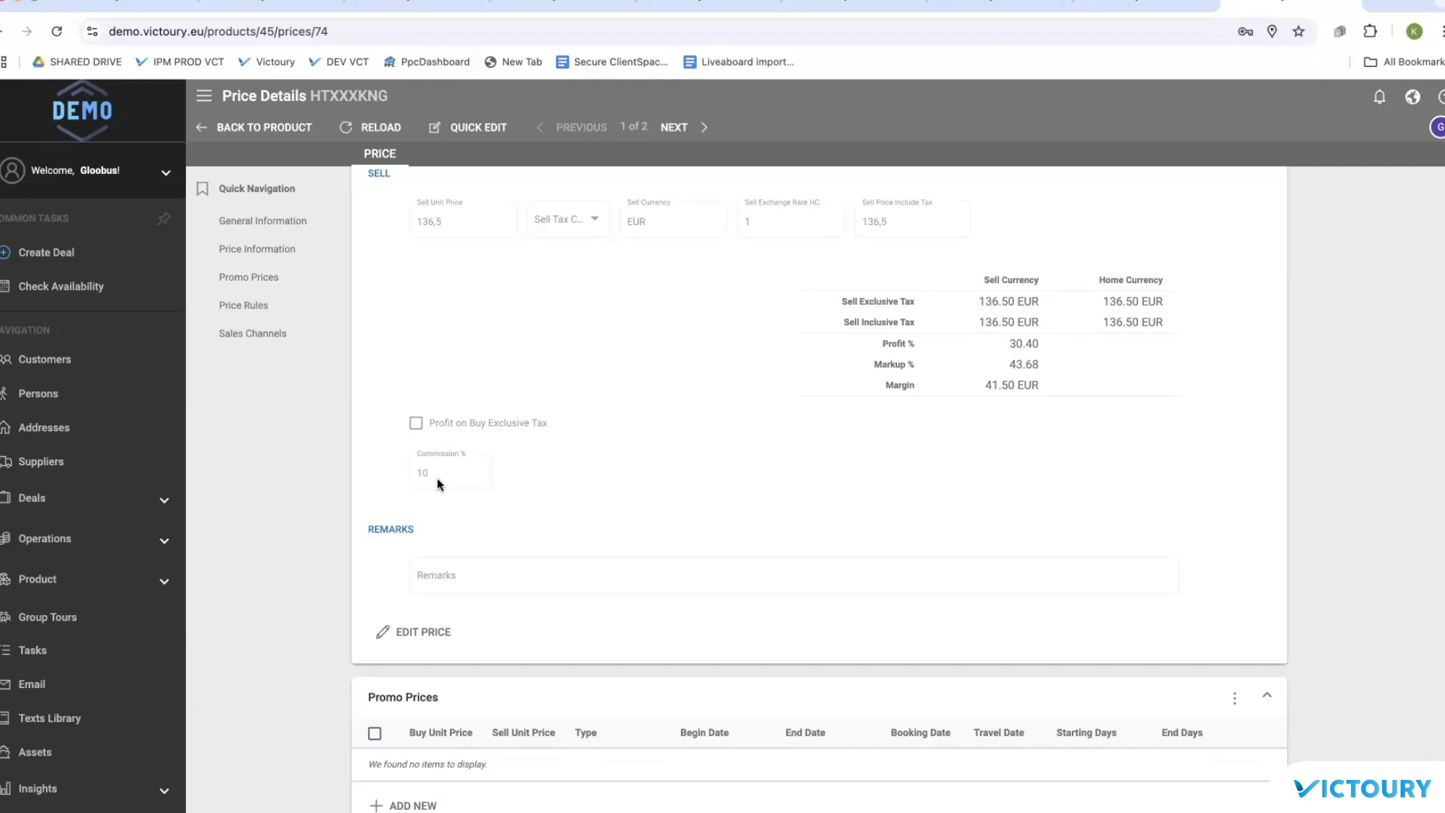
{"action": "scroll", "coordinate": [539, 337], "scroll_direction": "up", "scroll_amount": 10}
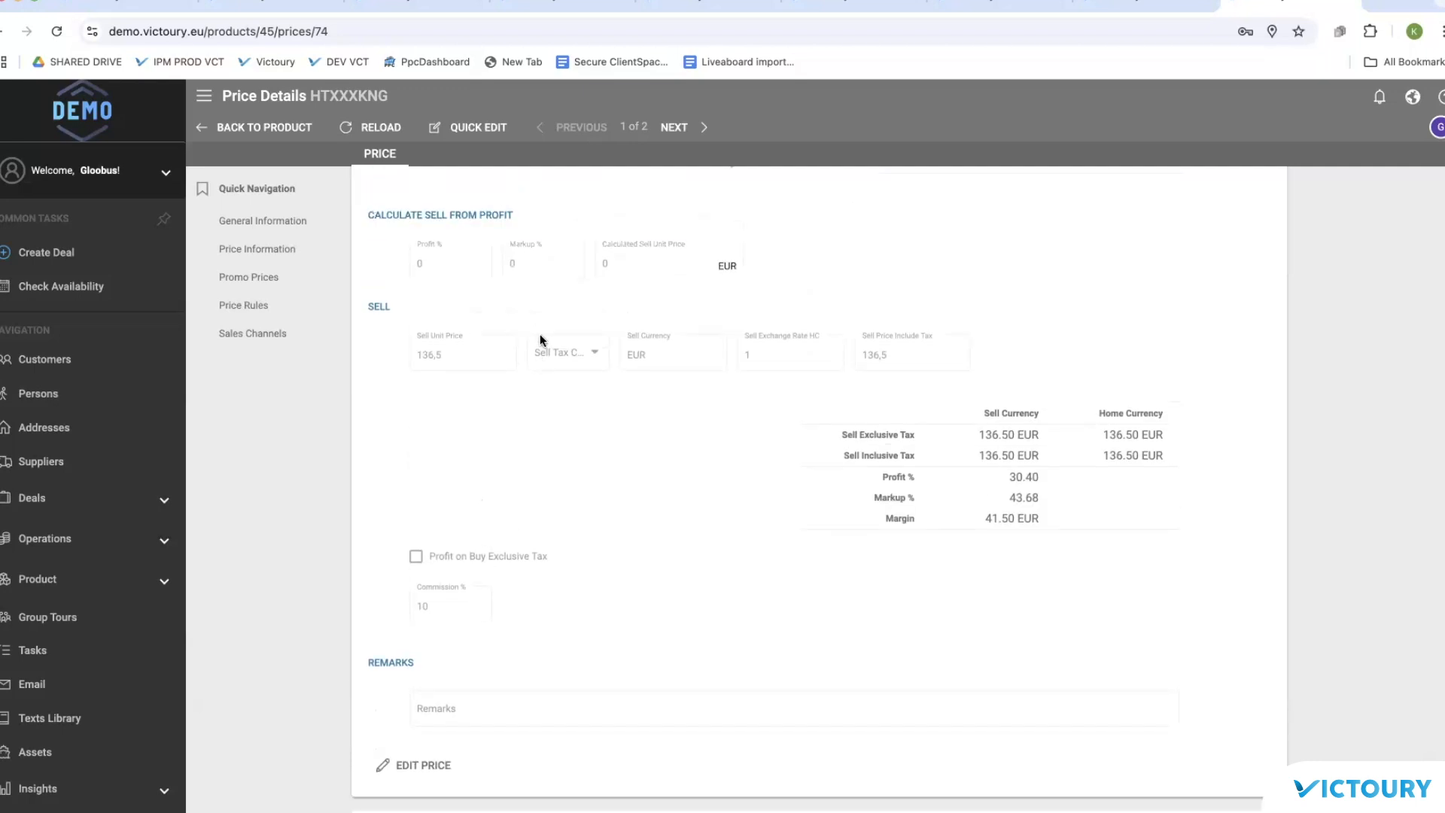
{"action": "scroll", "coordinate": [540, 339], "scroll_direction": "up", "scroll_amount": 15}
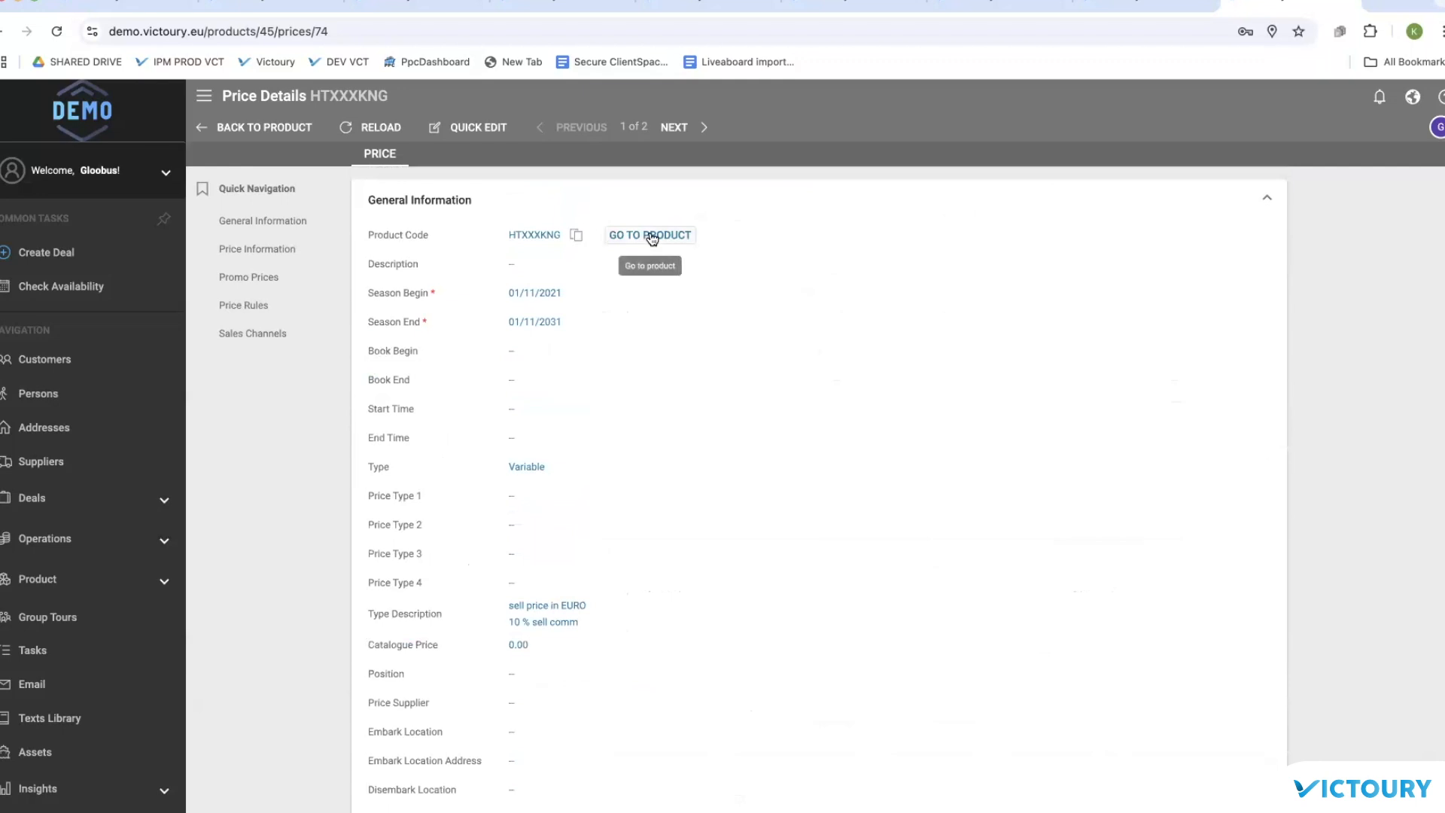
{"action": "left_click", "coordinate": [577, 237]}
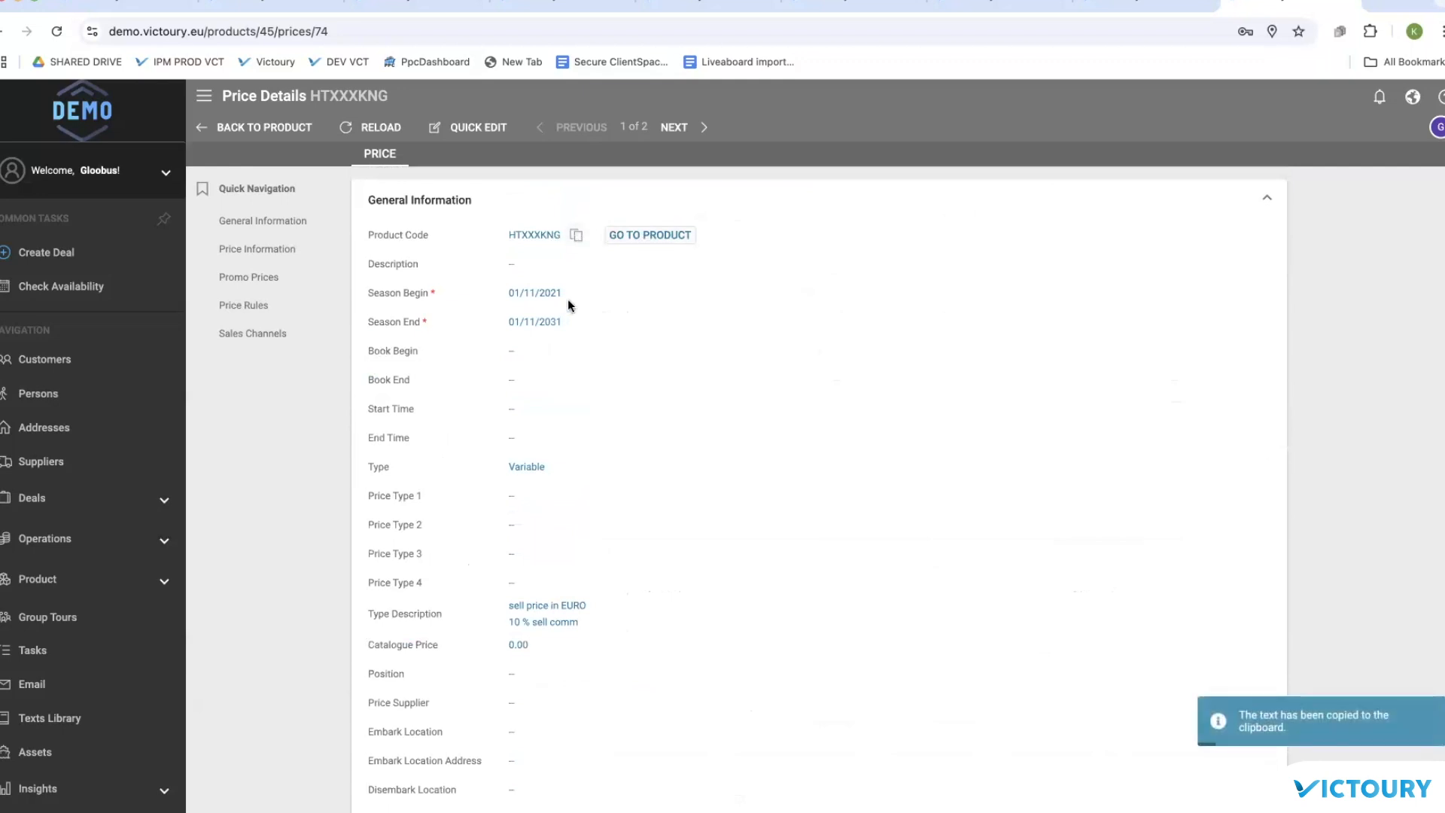
{"action": "left_click", "coordinate": [48, 260]}
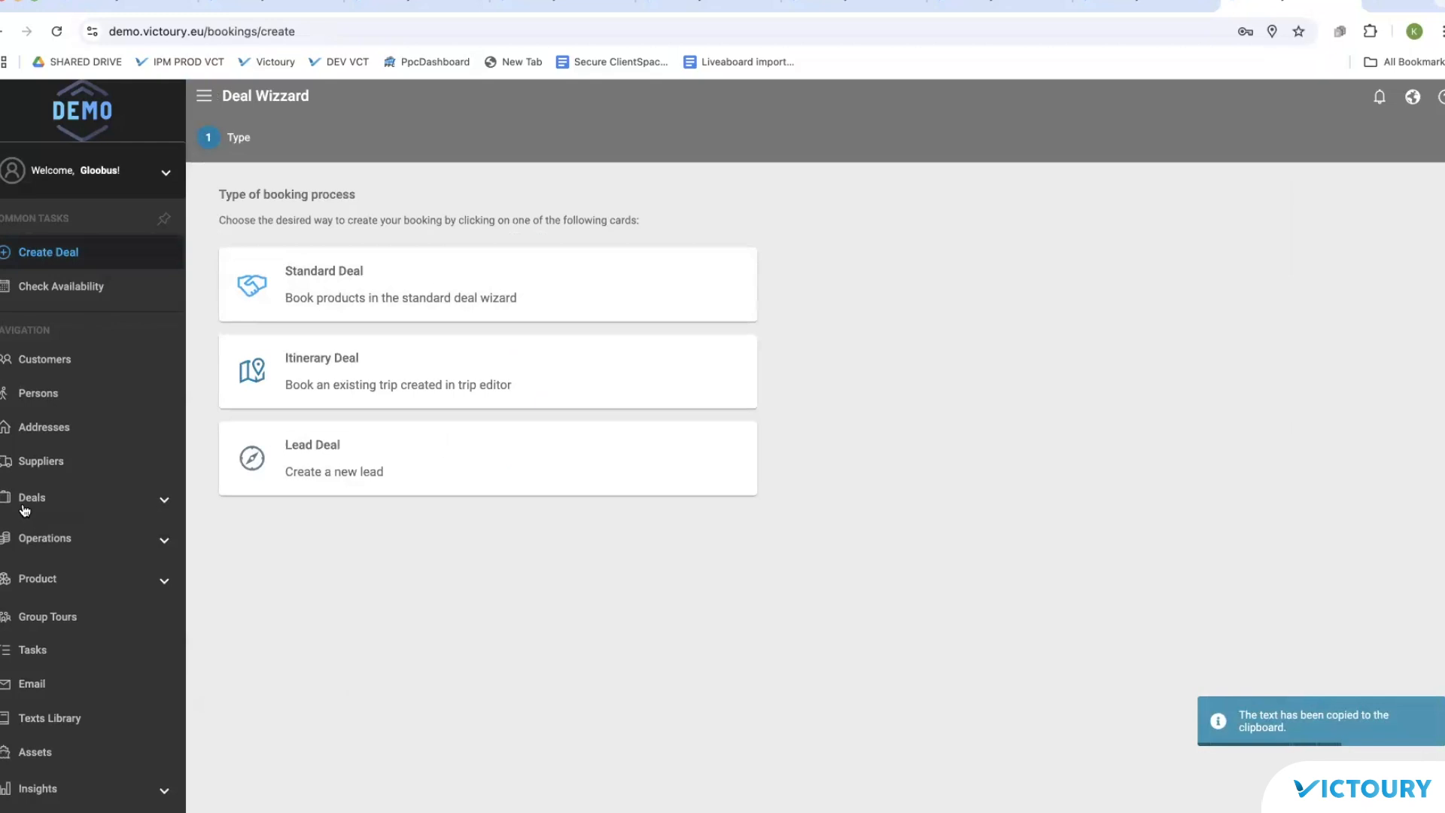
Step: Find Agent Agency by searching 'agent' and save its default commission as -5
{"action": "left_click", "coordinate": [57, 362]}
{"action": "left_click", "coordinate": [425, 126]}
{"action": "type", "text": "agent"}
{"action": "key", "text": "Return"}
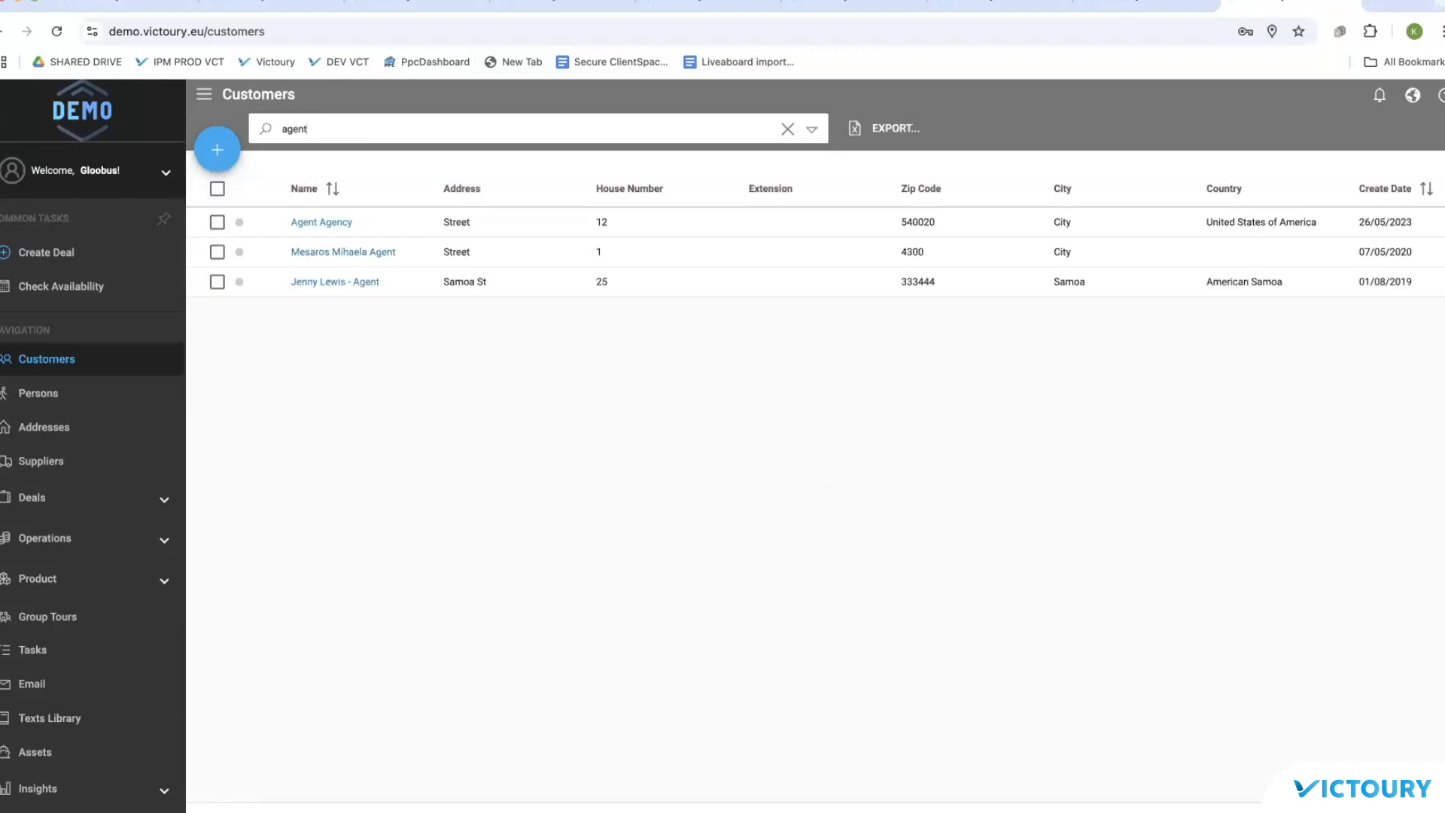
{"action": "left_click", "coordinate": [309, 223]}
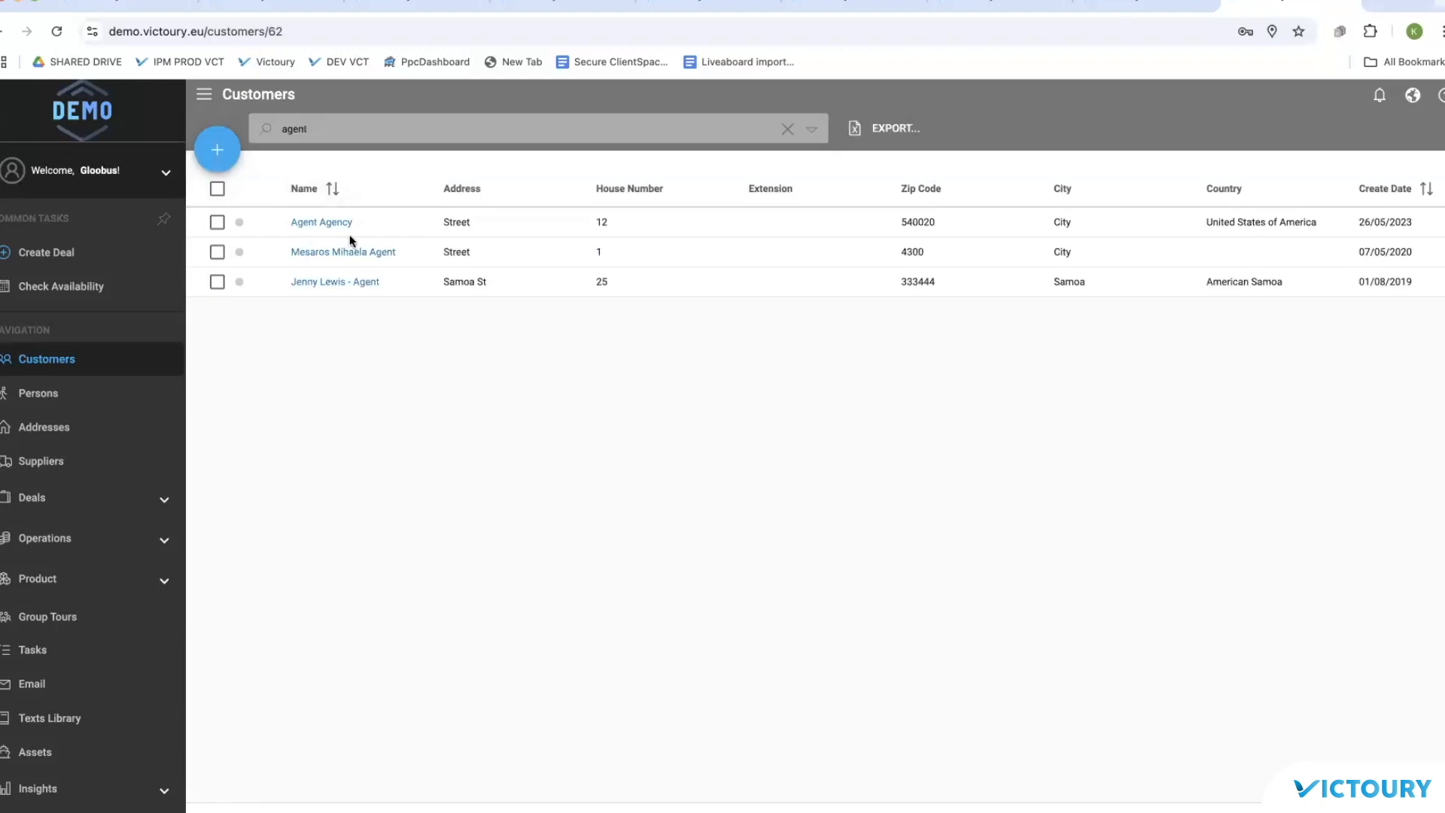
{"action": "scroll", "coordinate": [557, 423], "scroll_direction": "down", "scroll_amount": 20}
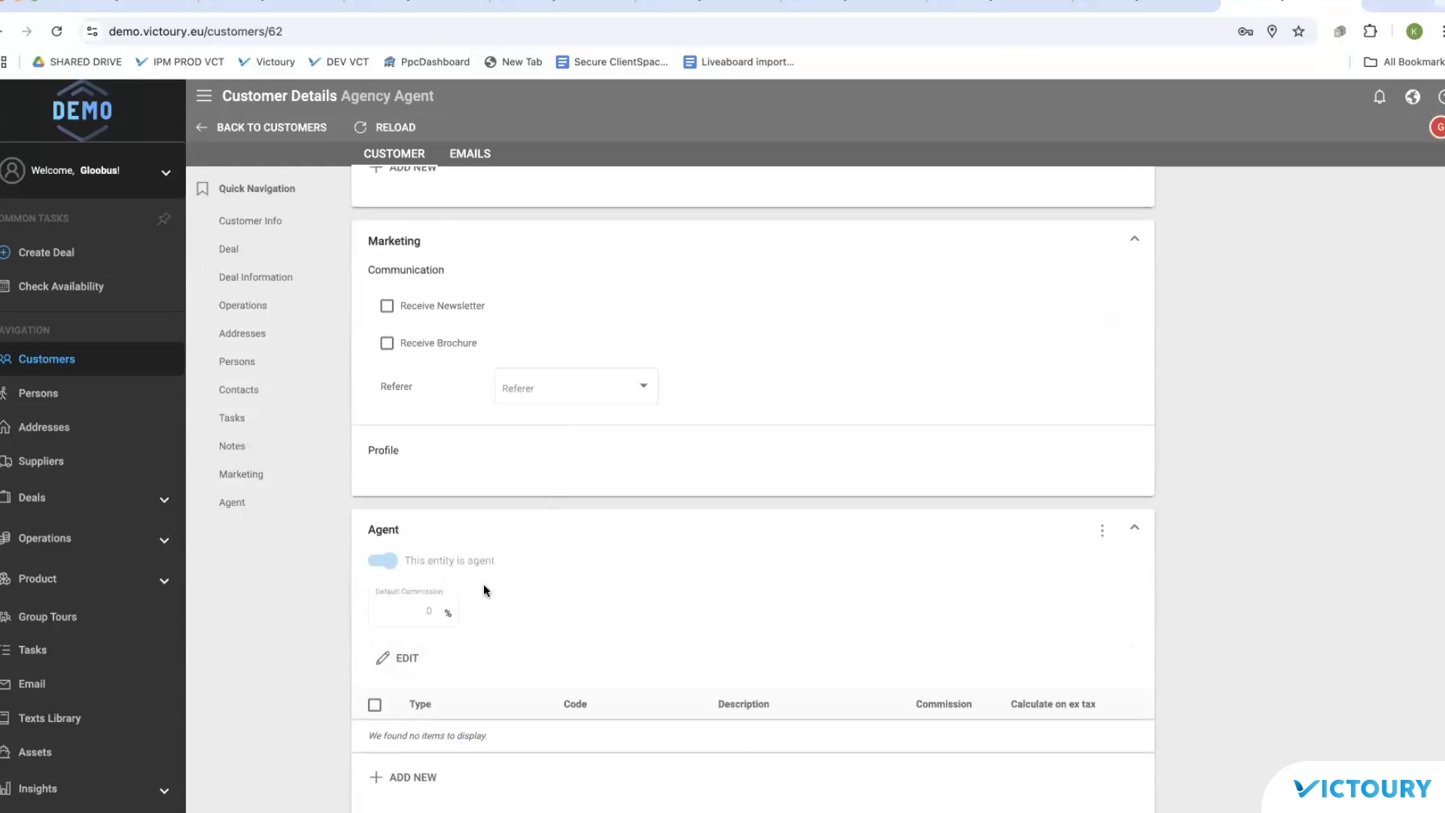
{"action": "left_click", "coordinate": [395, 660]}
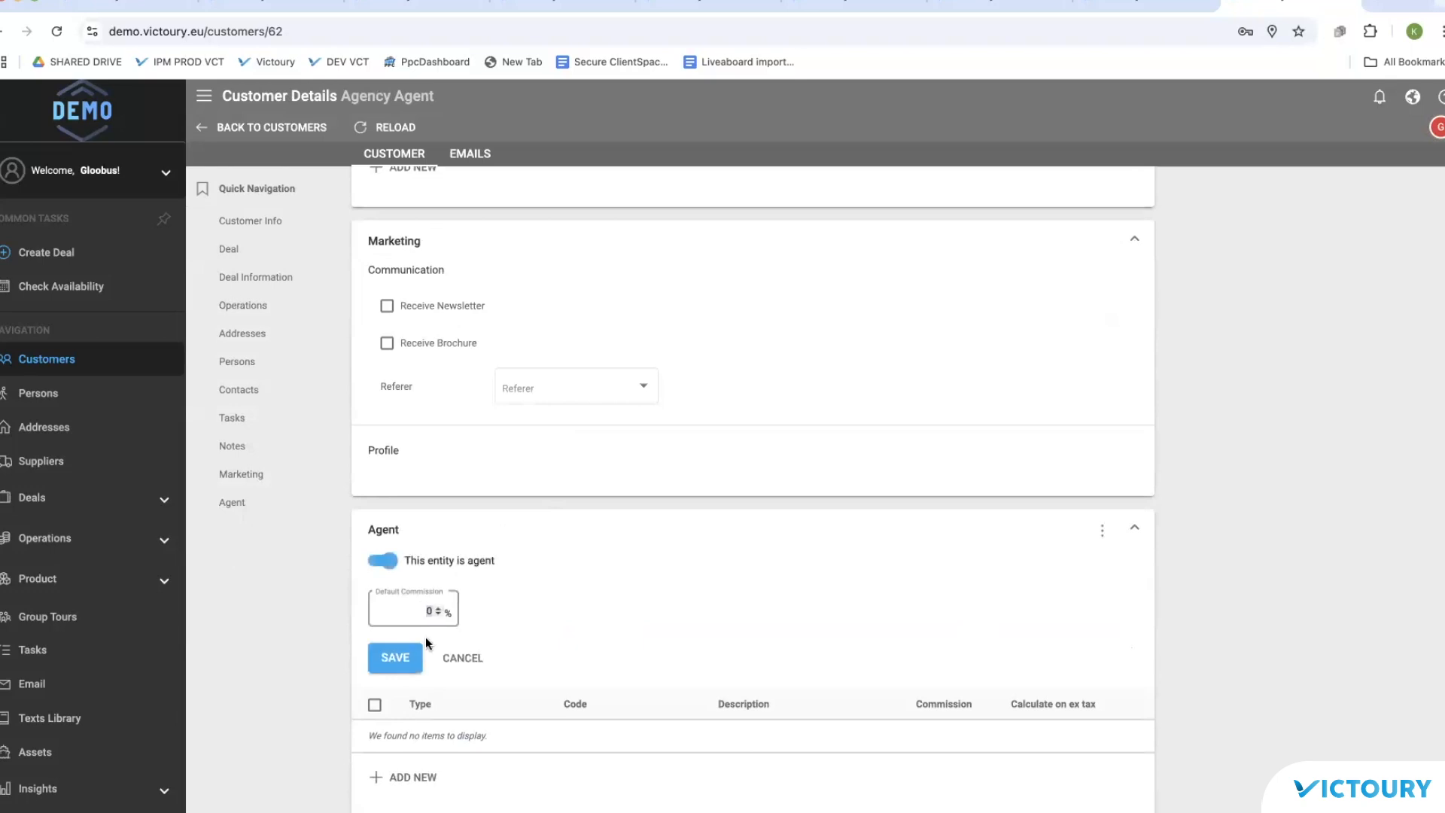
{"action": "type", "text": "-5"}
{"action": "left_click", "coordinate": [405, 662]}
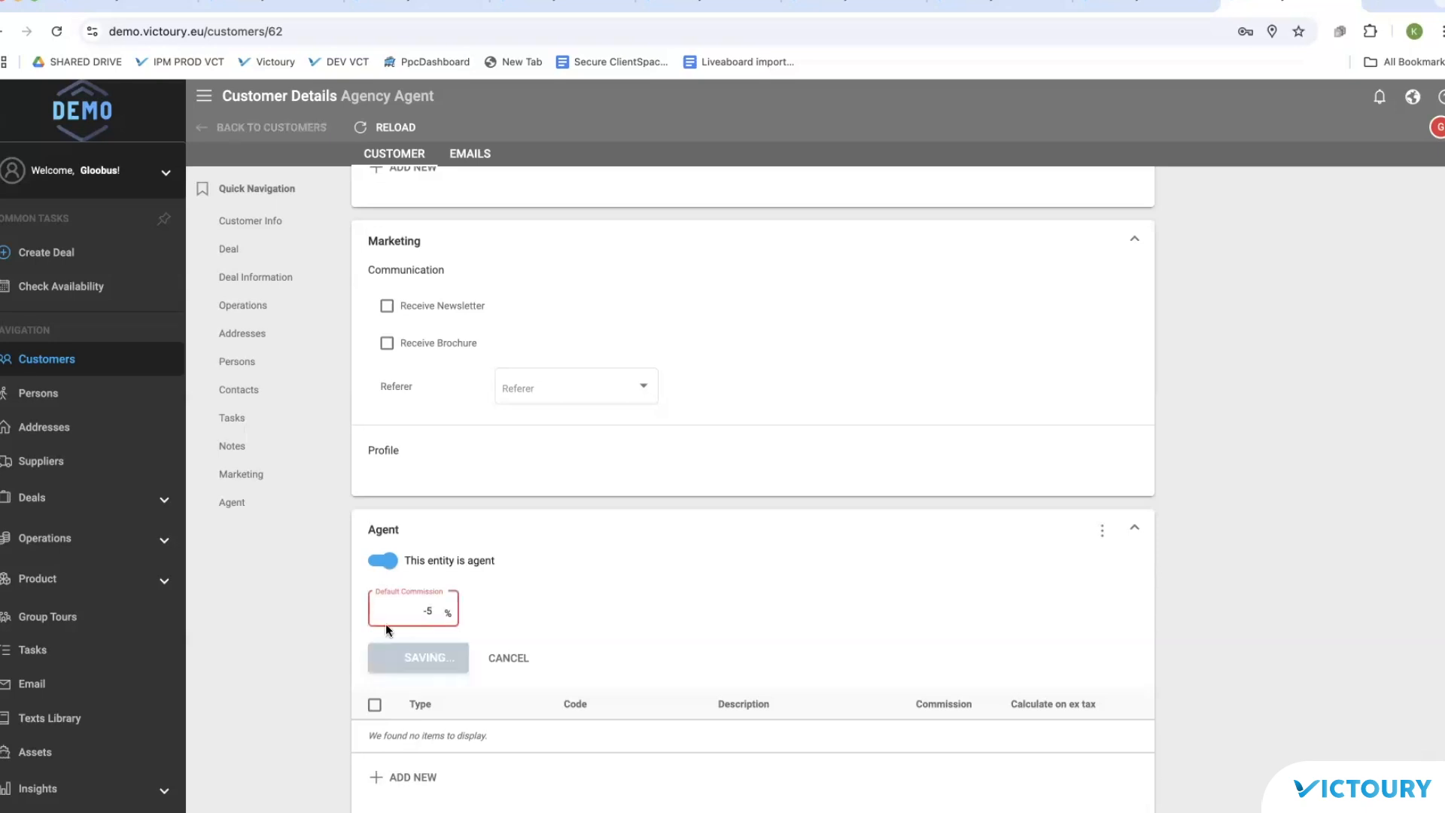
Step: Start a standard Booking deal with the Accommodation & Diving arrangement and continue to traveler info
{"action": "left_click", "coordinate": [57, 252]}
{"action": "left_click", "coordinate": [332, 297]}
{"action": "left_click", "coordinate": [394, 344]}
{"action": "left_click", "coordinate": [410, 402]}
{"action": "left_click", "coordinate": [422, 384]}
{"action": "left_click", "coordinate": [421, 444]}
{"action": "left_click", "coordinate": [362, 765]}
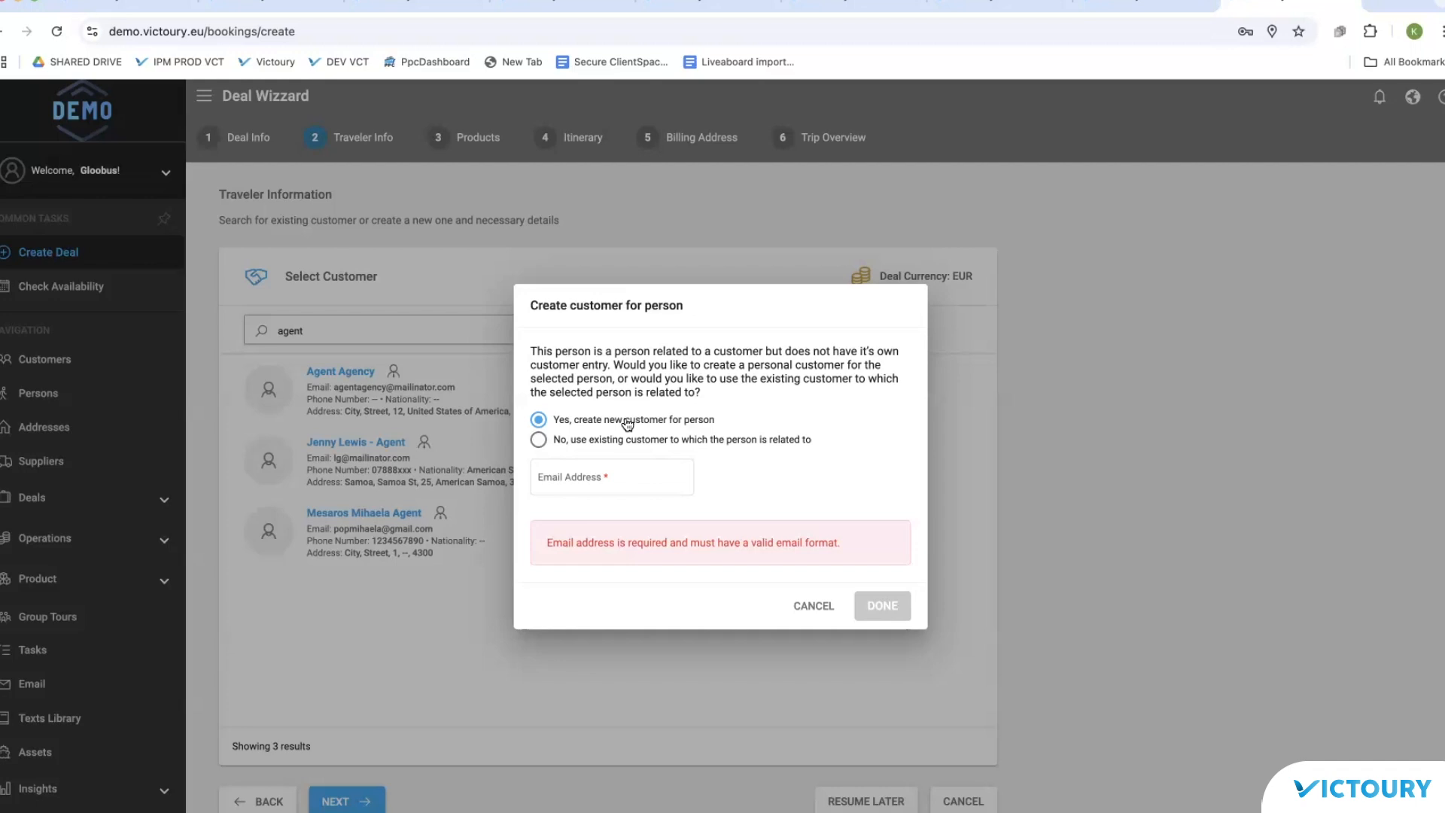
Step: Use the existing Agent Agency record as the deal's customer instead of creating a personal one
{"action": "left_click", "coordinate": [618, 440]}
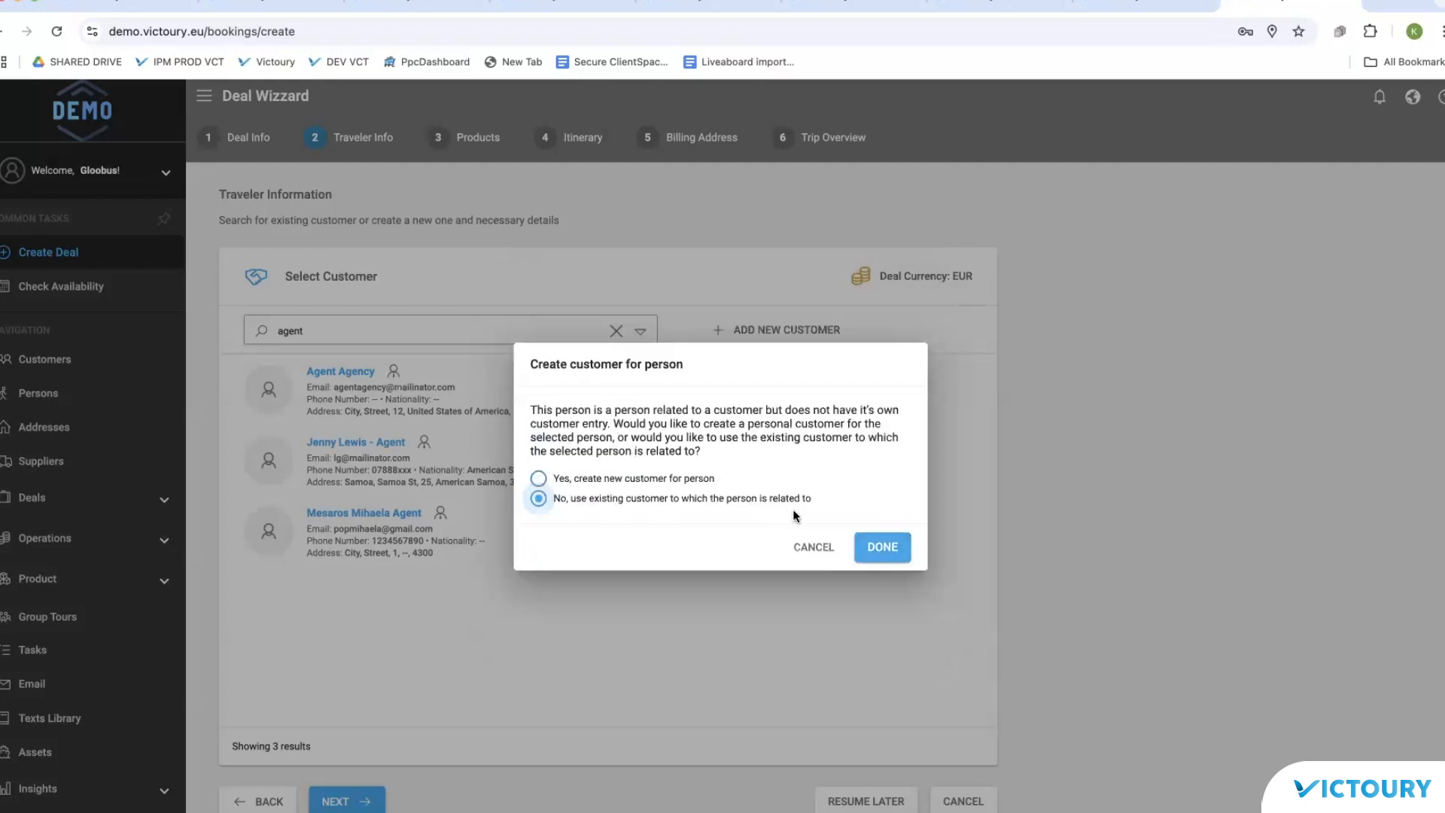
{"action": "left_click", "coordinate": [617, 480]}
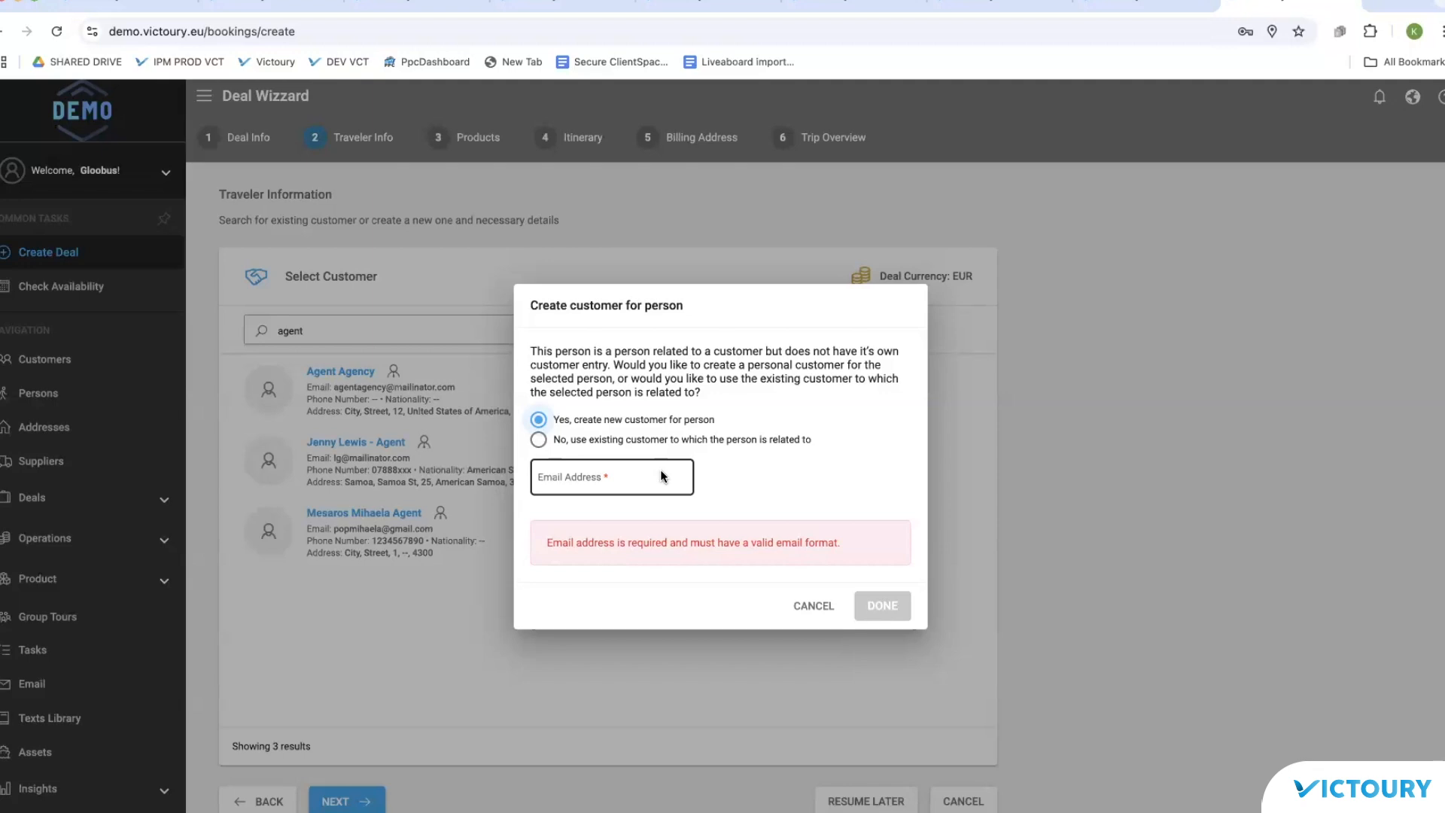
{"action": "left_click", "coordinate": [594, 440]}
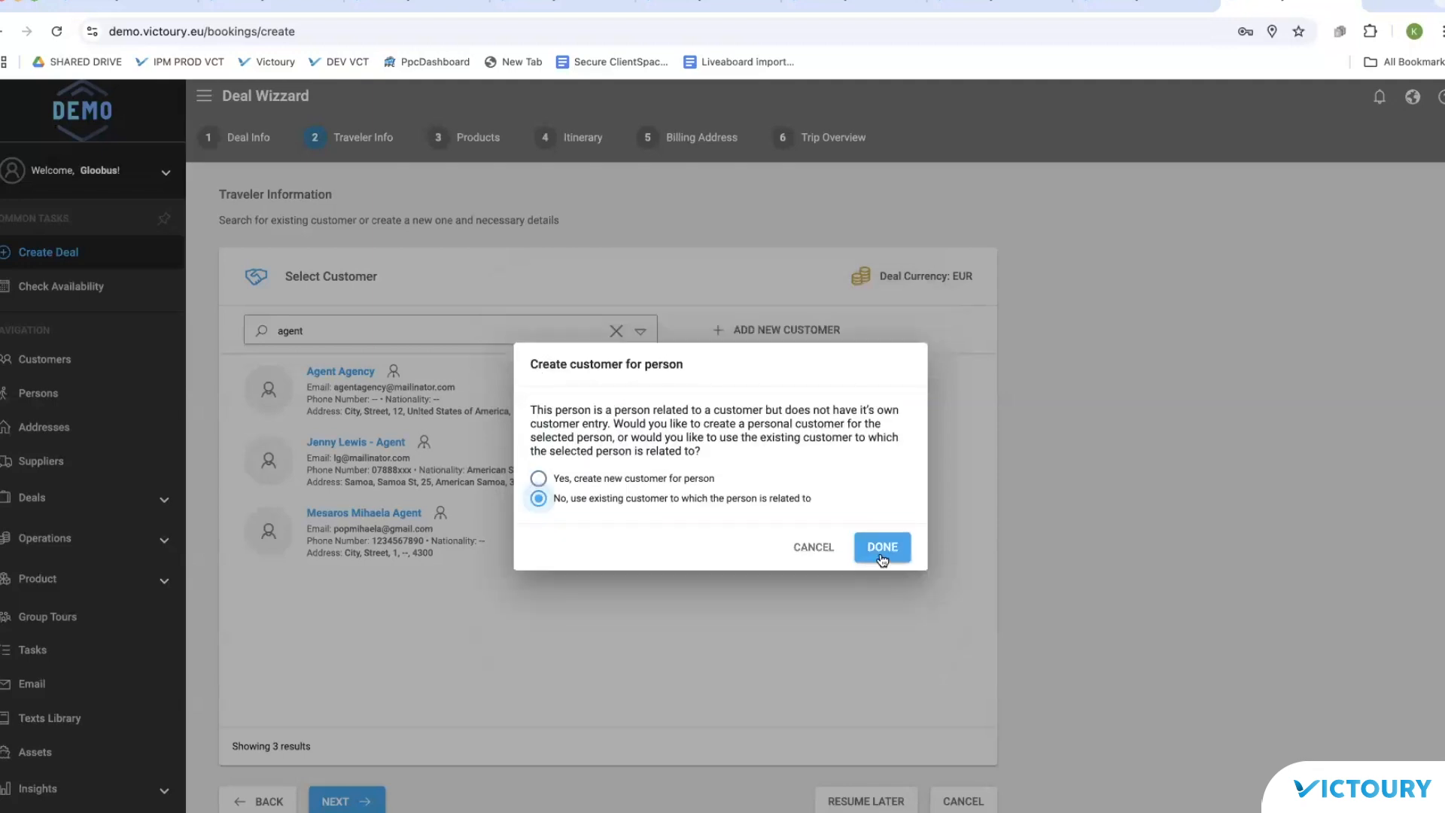
{"action": "left_click", "coordinate": [883, 549]}
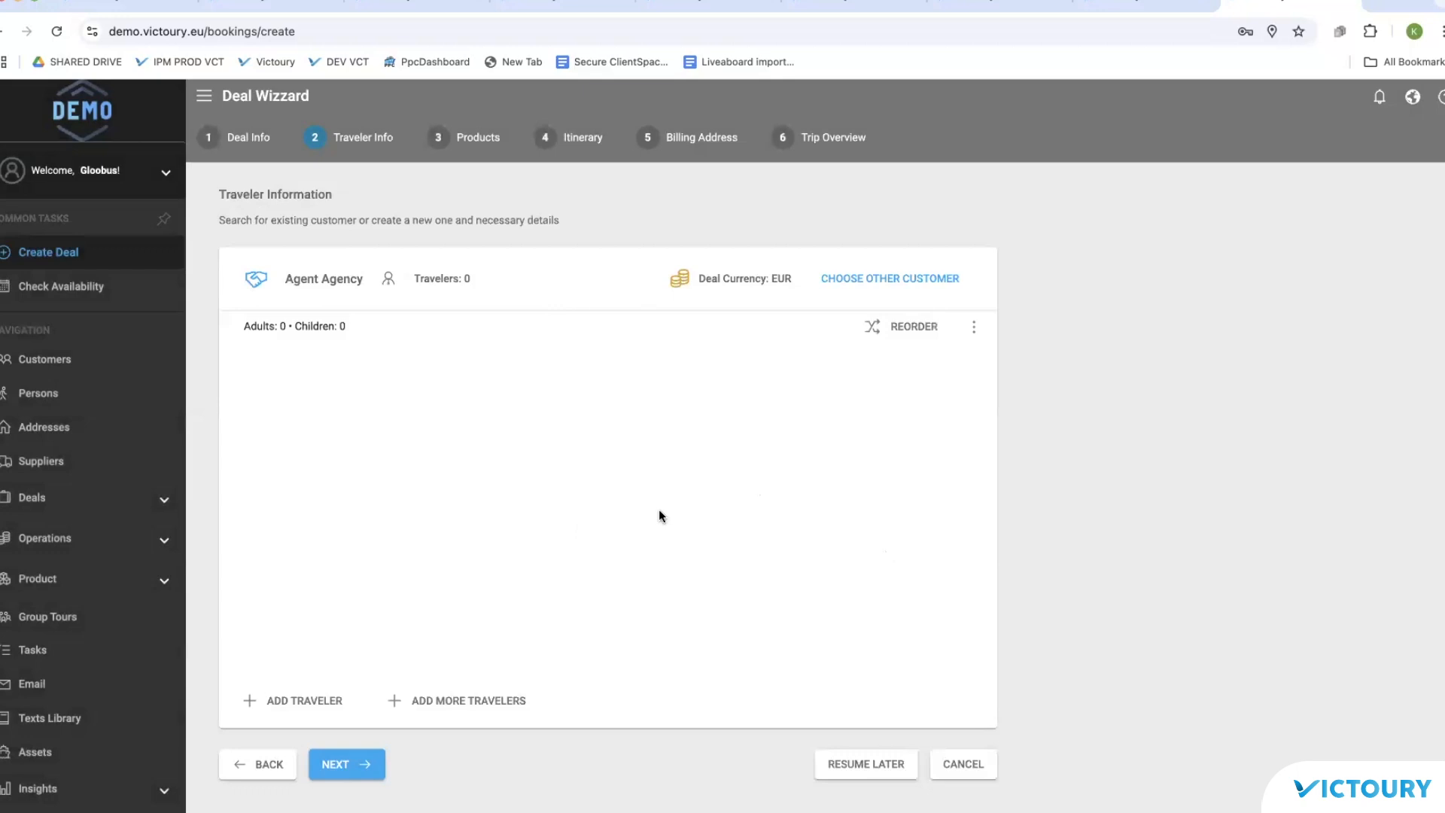
Step: Add the existing person found by searching 'smith' as main traveler, then continue to Products
{"action": "left_click", "coordinate": [305, 700]}
{"action": "left_click", "coordinate": [488, 235]}
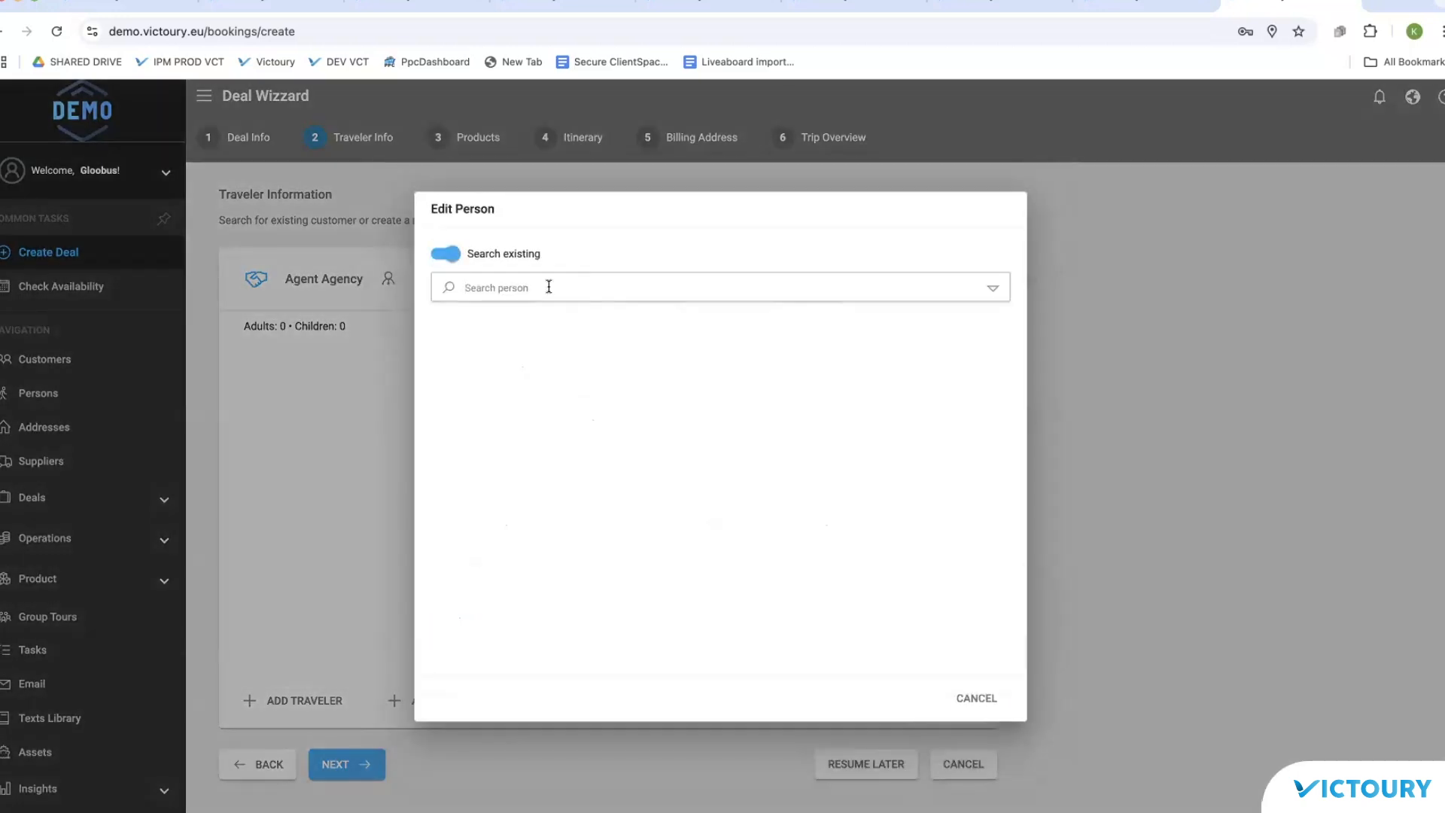
{"action": "type", "text": "smith"}
{"action": "left_click", "coordinate": [557, 332]}
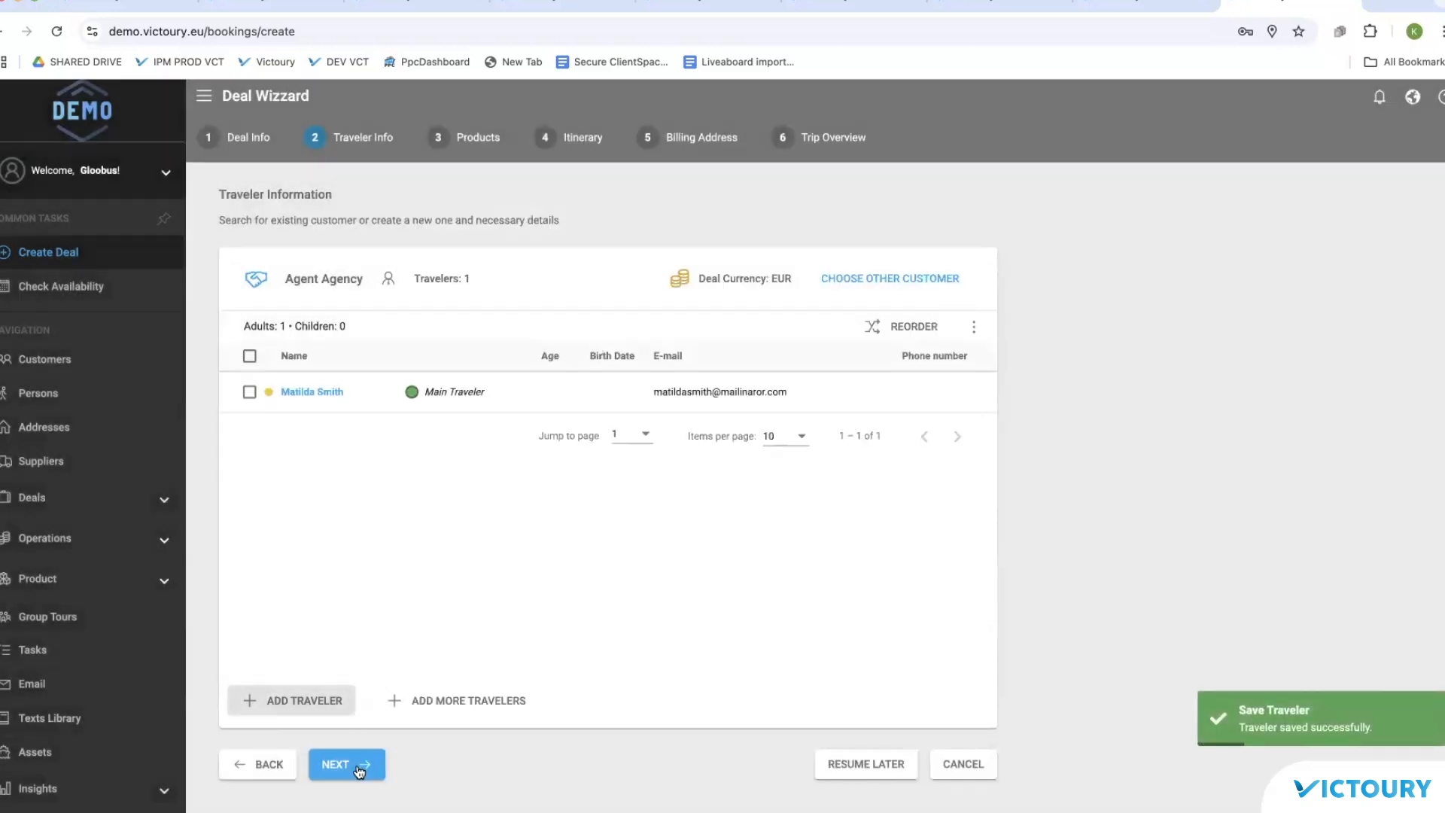
{"action": "left_click", "coordinate": [359, 770]}
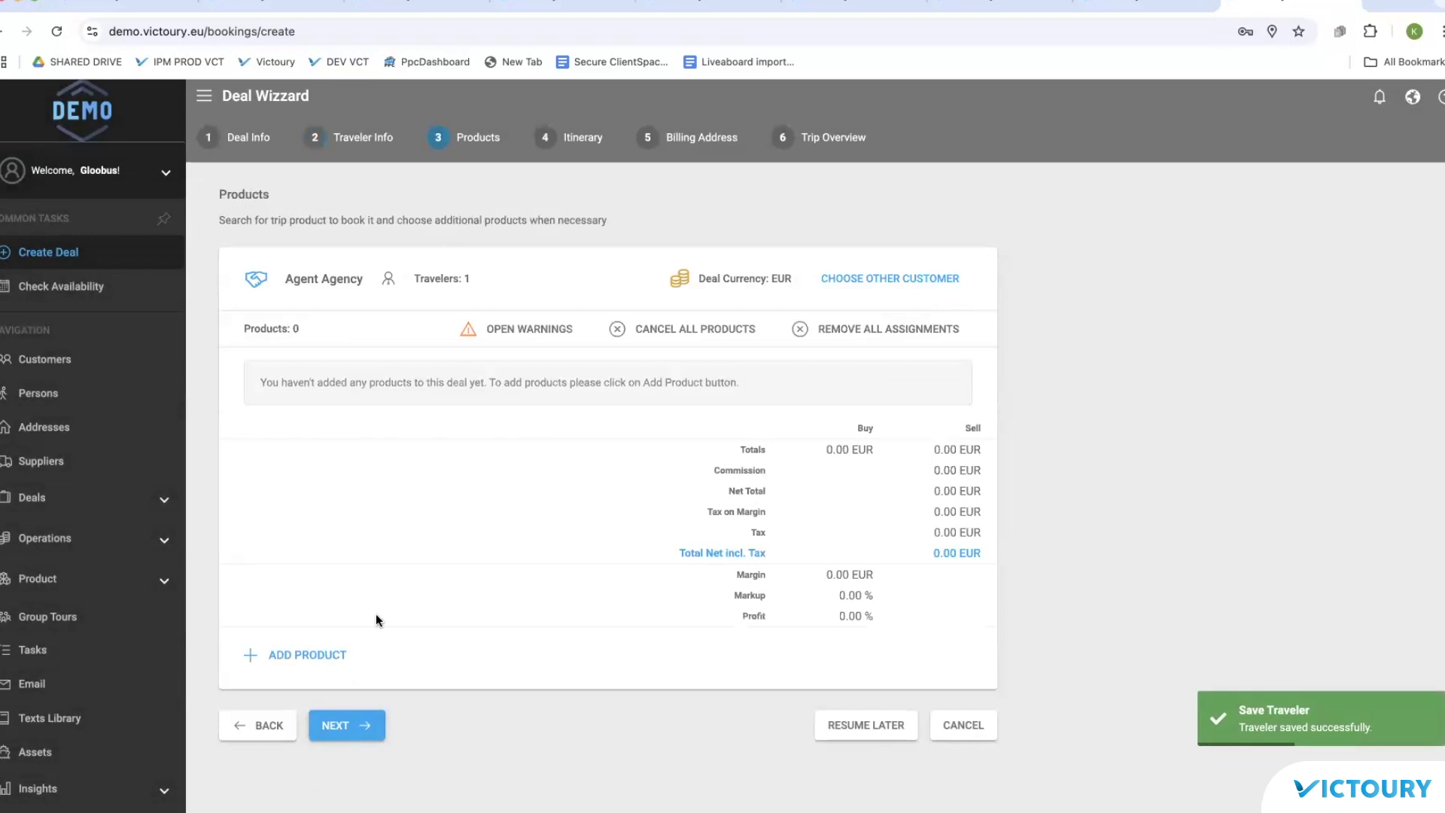
Step: Add a product to the deal with dates 14 to 15 March 2025
{"action": "left_click", "coordinate": [343, 654]}
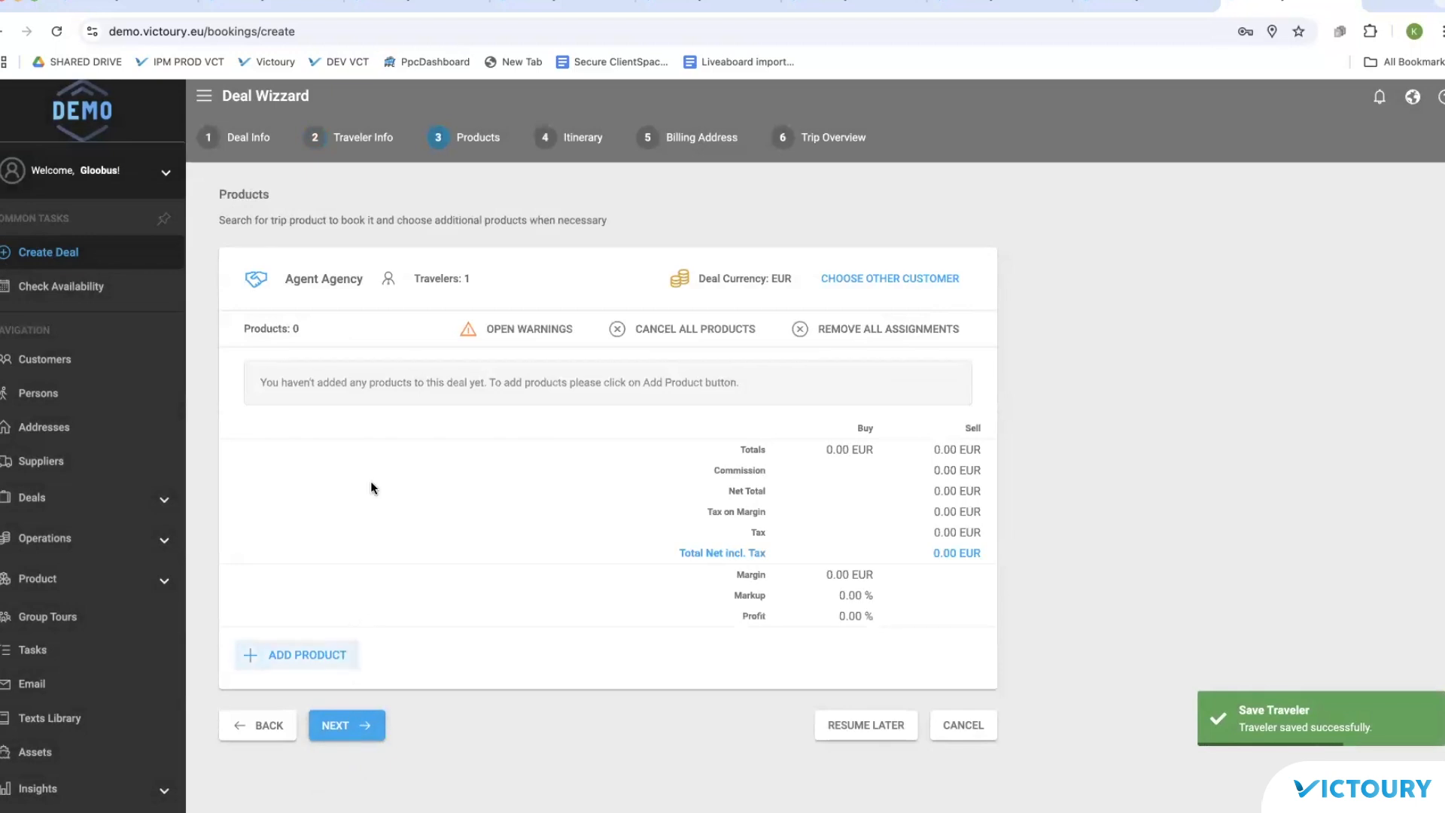
{"action": "left_click", "coordinate": [426, 236]}
{"action": "left_click", "coordinate": [528, 423]}
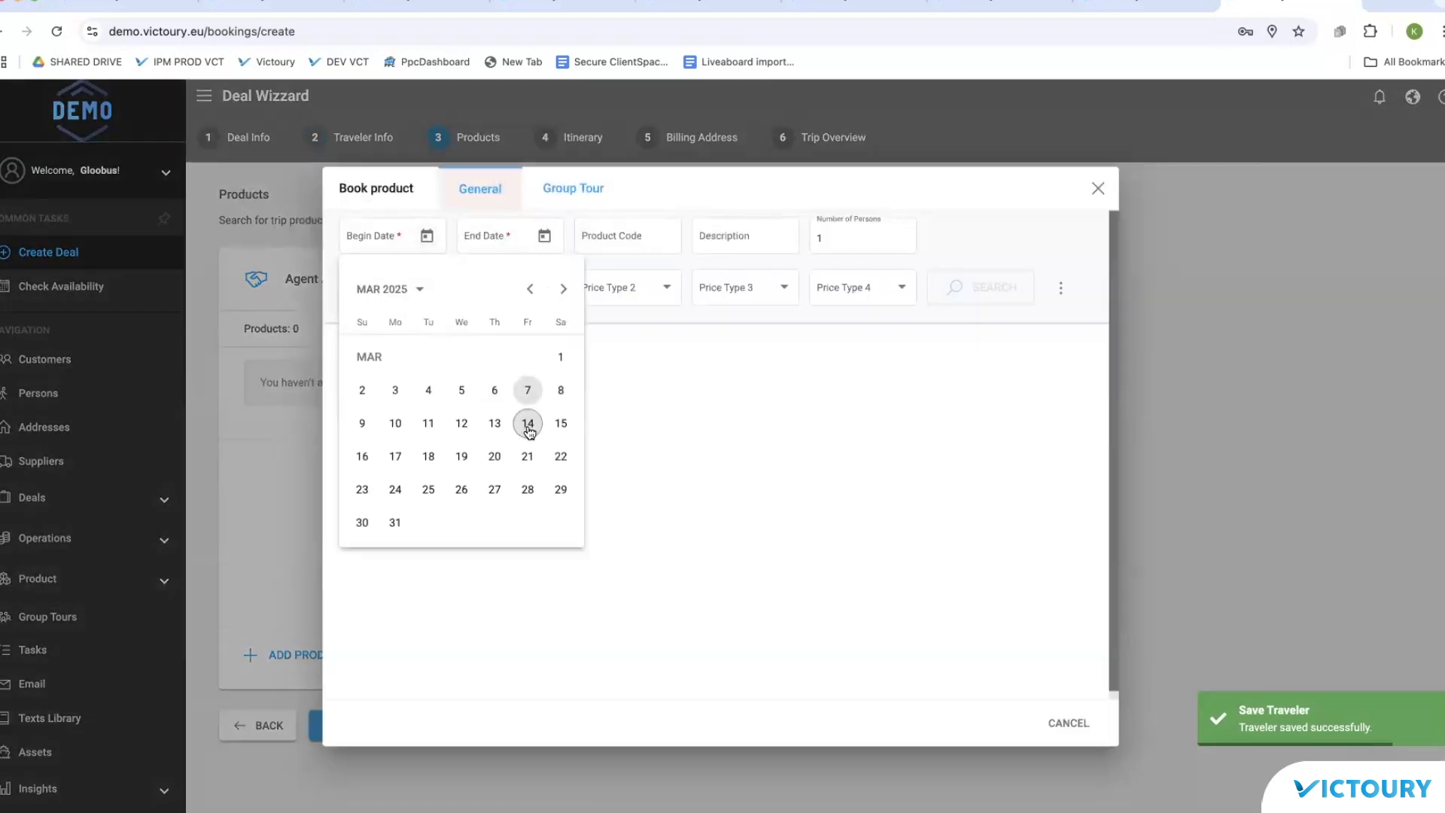
{"action": "left_click", "coordinate": [544, 235]}
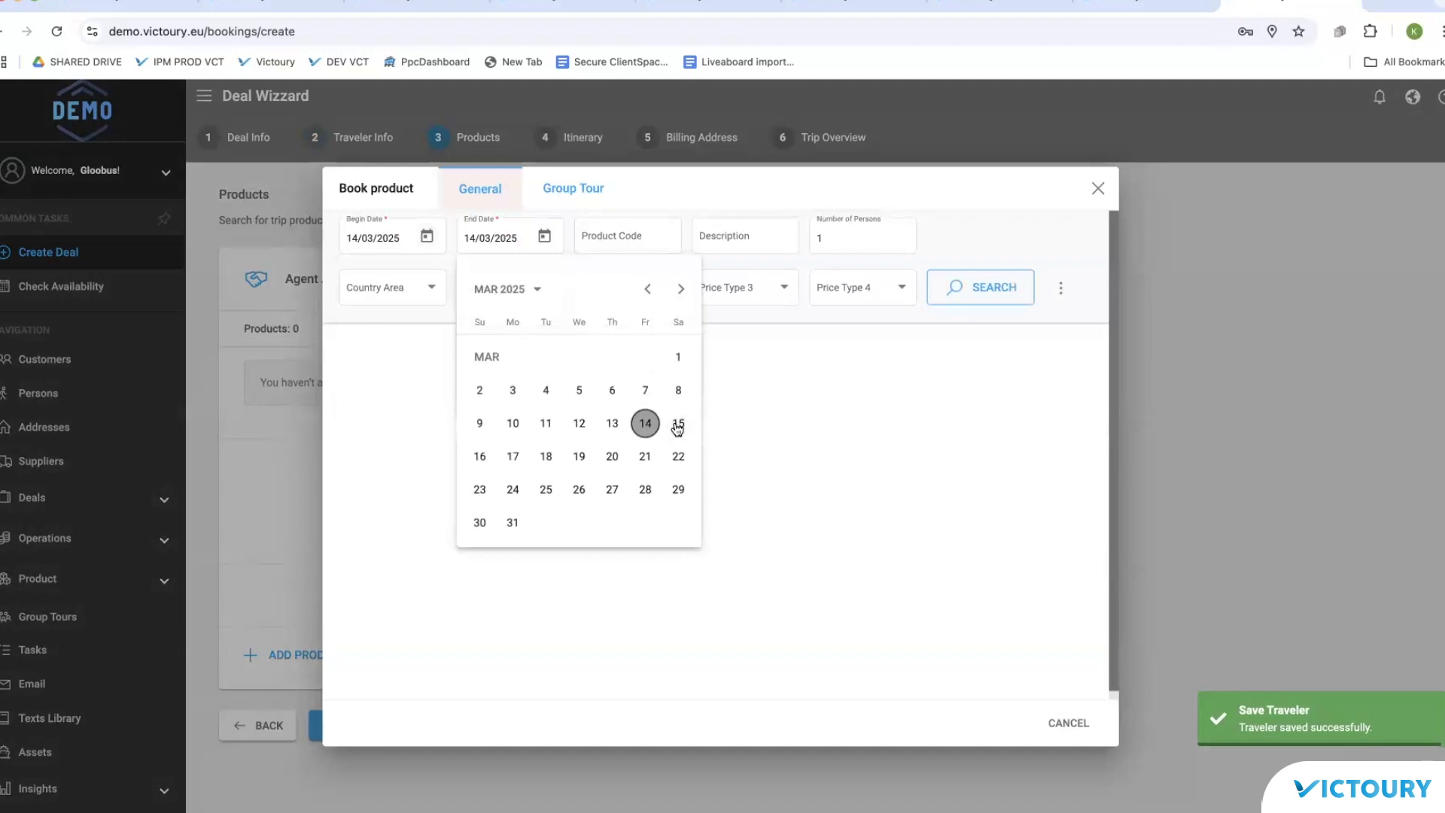
{"action": "left_click", "coordinate": [678, 423]}
Step: Search product code HTXX, book HOTEL TEST and assign the traveler to it
{"action": "left_click", "coordinate": [632, 237]}
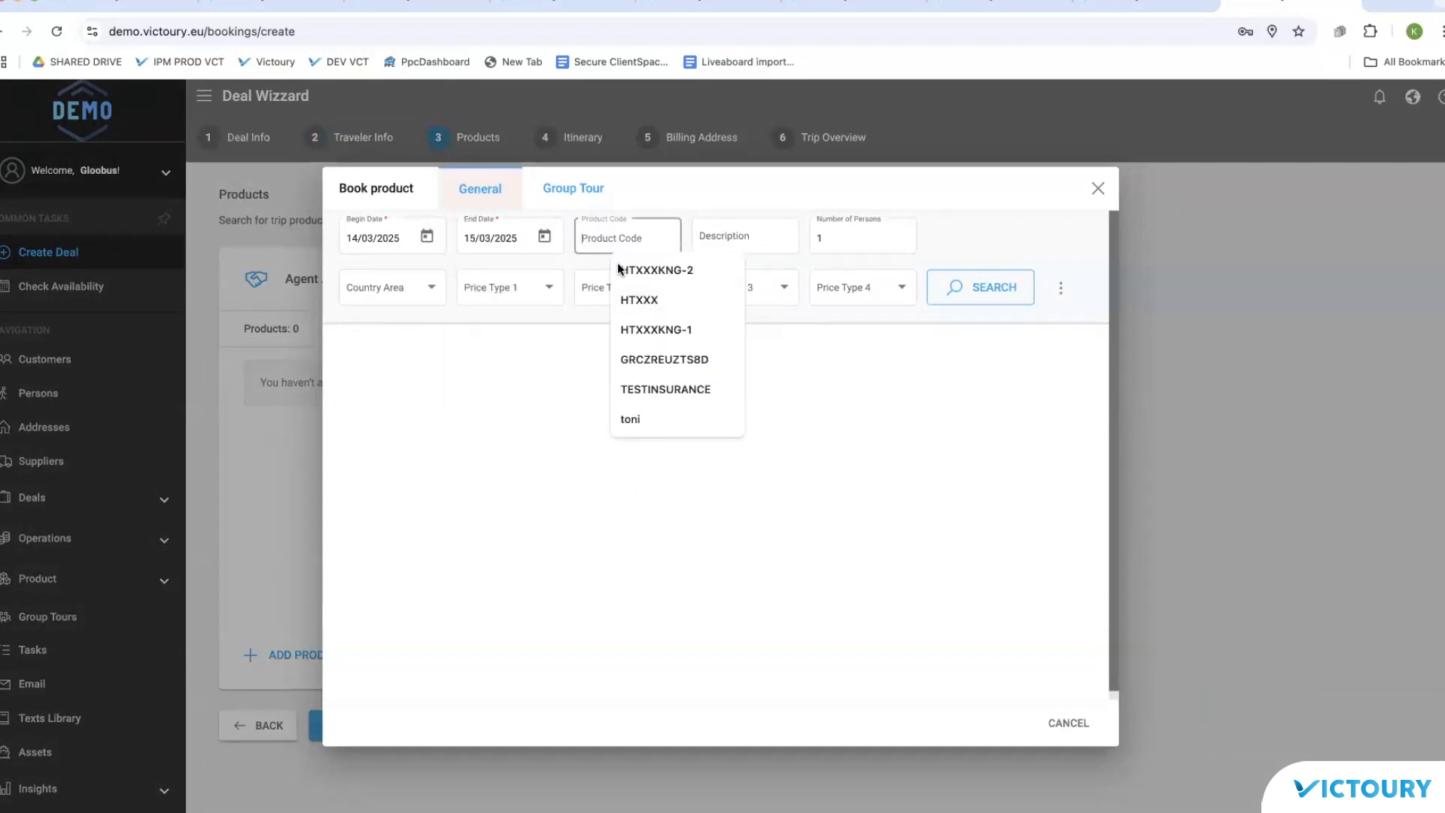
{"action": "left_click", "coordinate": [640, 301]}
{"action": "left_click", "coordinate": [992, 298]}
{"action": "left_click", "coordinate": [640, 239]}
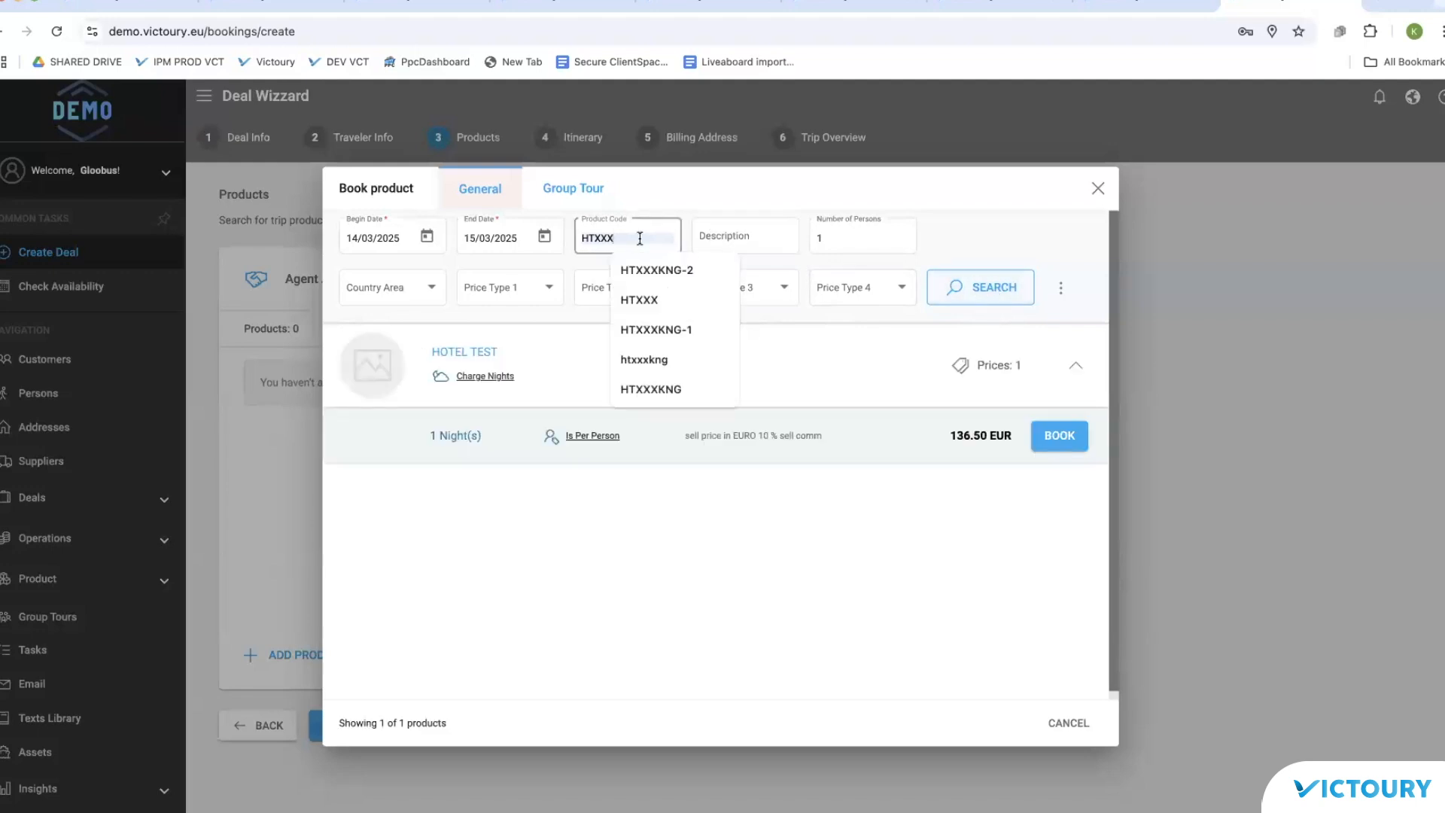
{"action": "key", "text": "BackSpace"}
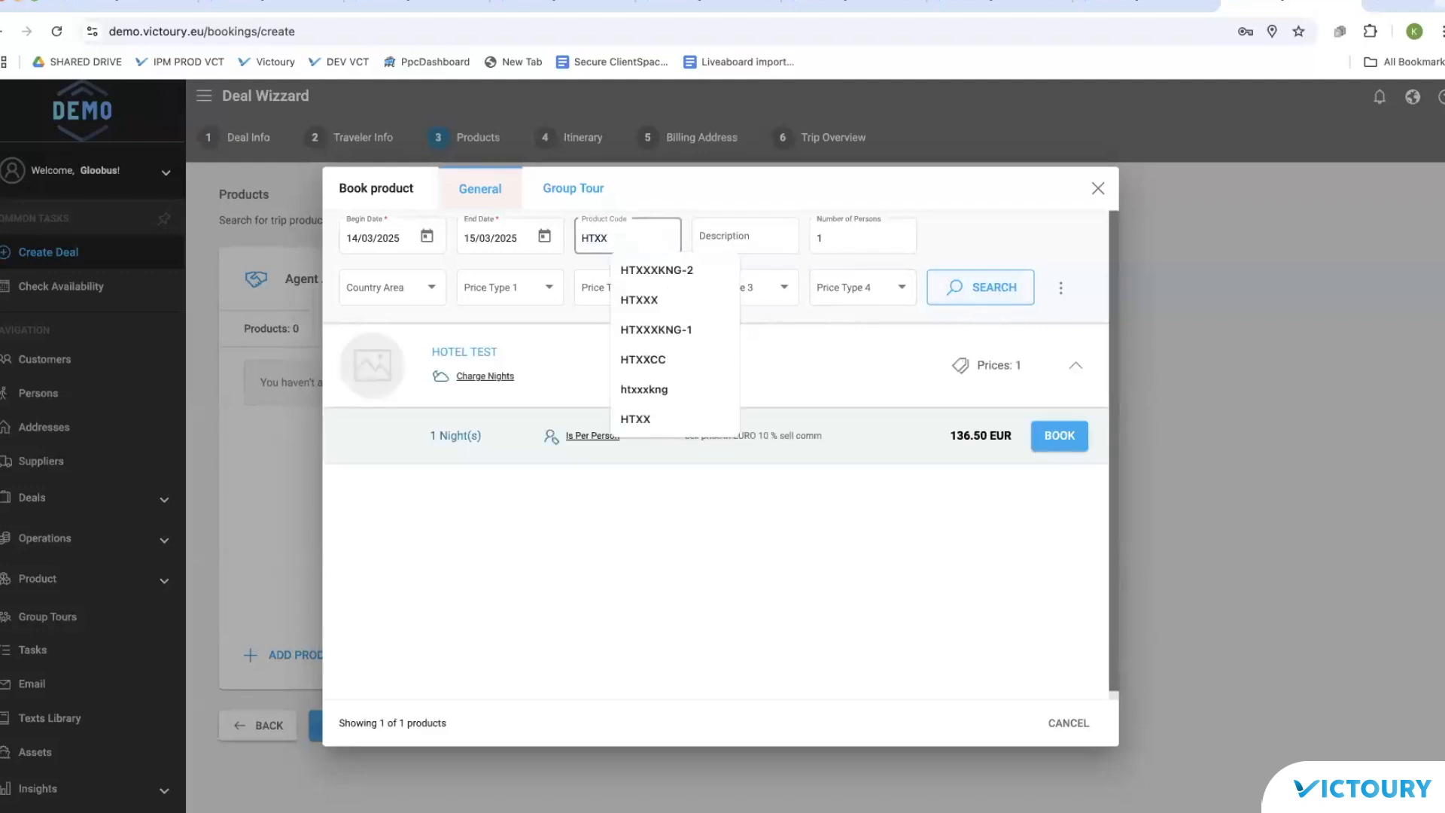
{"action": "left_click", "coordinate": [983, 291]}
{"action": "left_click", "coordinate": [1050, 441]}
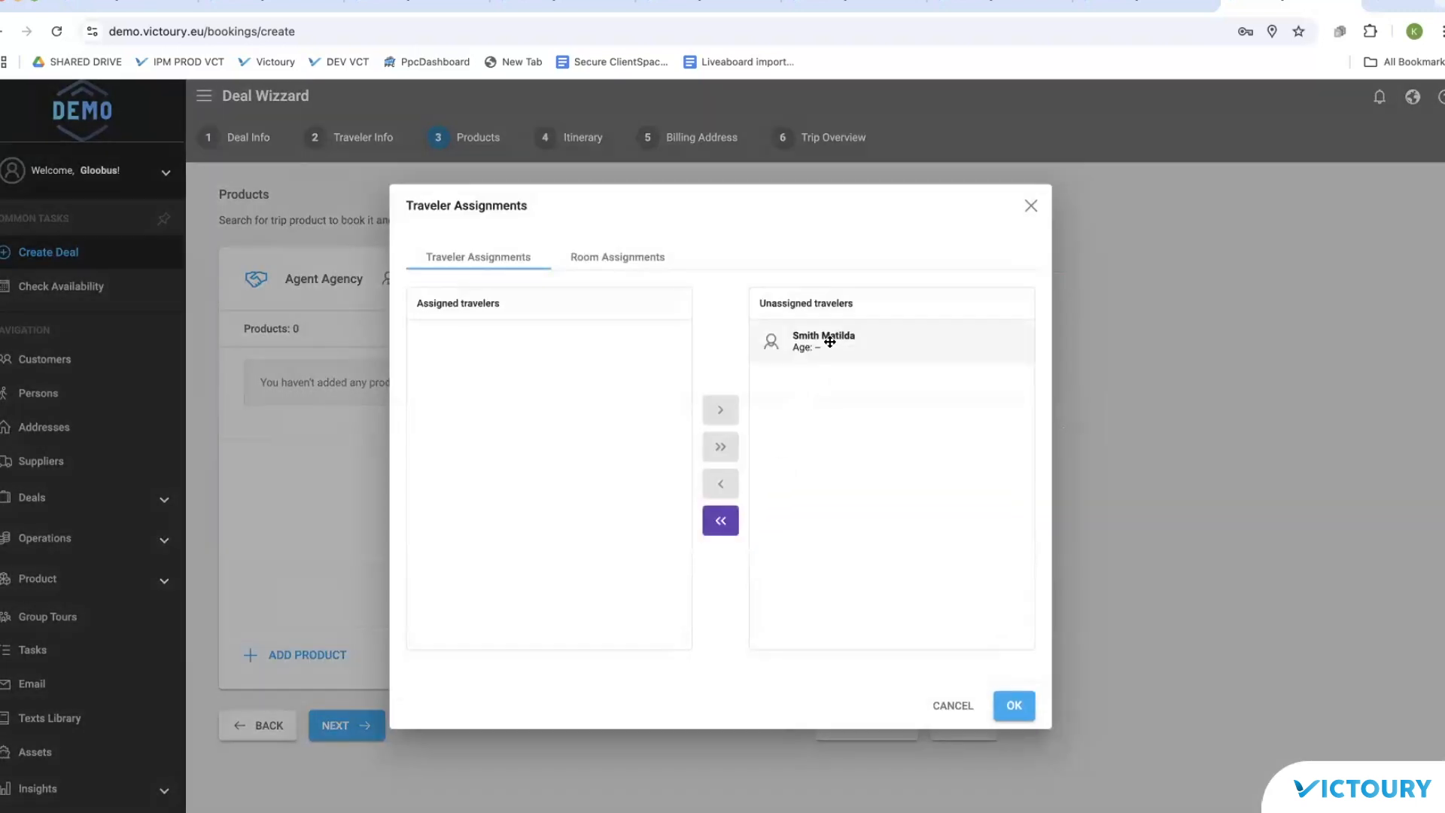
{"action": "double_click", "coordinate": [828, 337]}
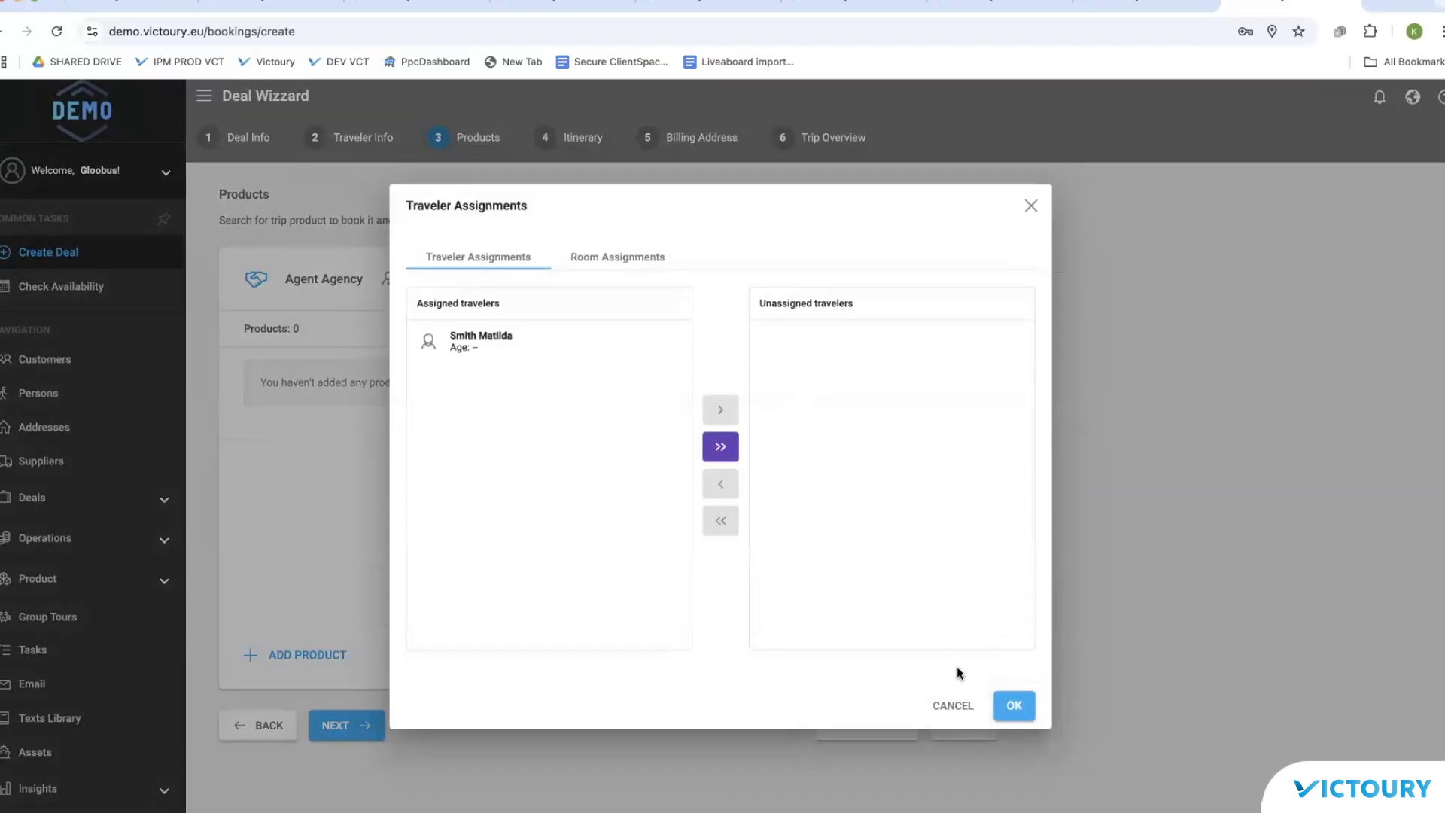
{"action": "left_click", "coordinate": [1014, 707]}
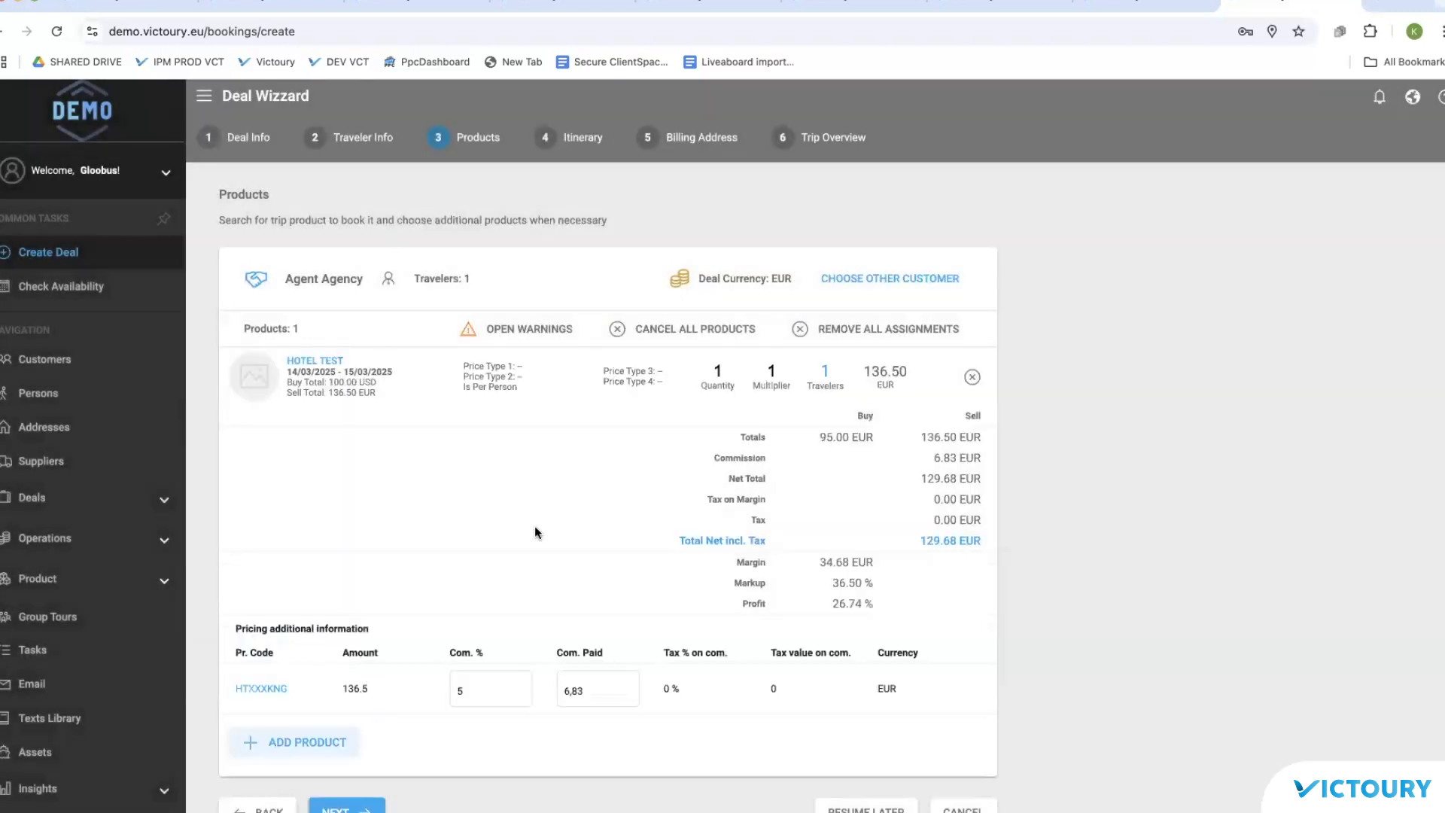
Step: Raise the hotel's commission to 10%, then overwrite Com. Paid with 20 EUR
{"action": "scroll", "coordinate": [482, 647], "scroll_direction": "down", "scroll_amount": 1}
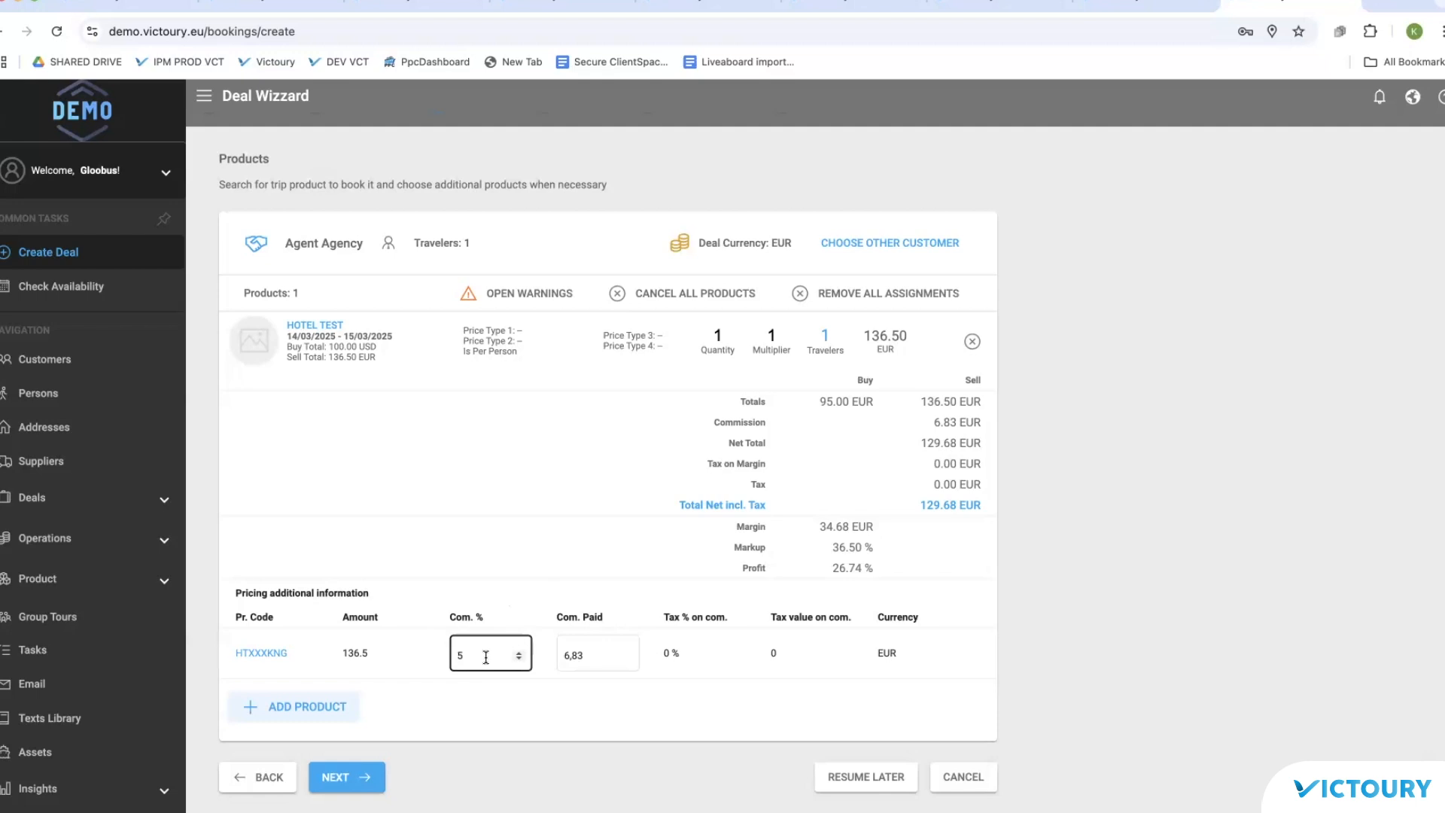
{"action": "left_click", "coordinate": [519, 653]}
{"action": "left_click", "coordinate": [519, 652]}
{"action": "left_click", "coordinate": [517, 654]}
{"action": "left_click", "coordinate": [518, 652]}
{"action": "left_click", "coordinate": [562, 709]}
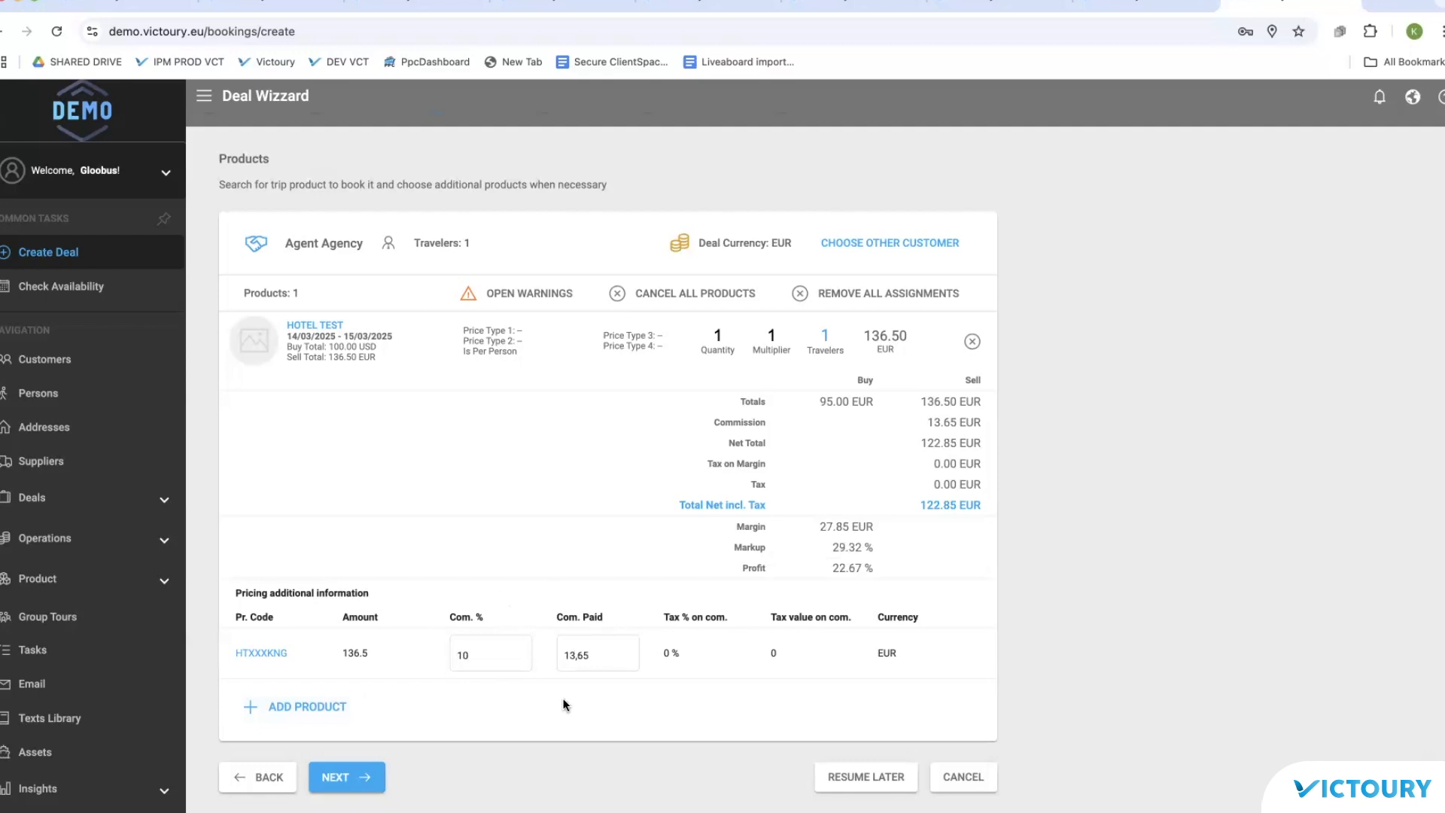
{"action": "double_click", "coordinate": [595, 652]}
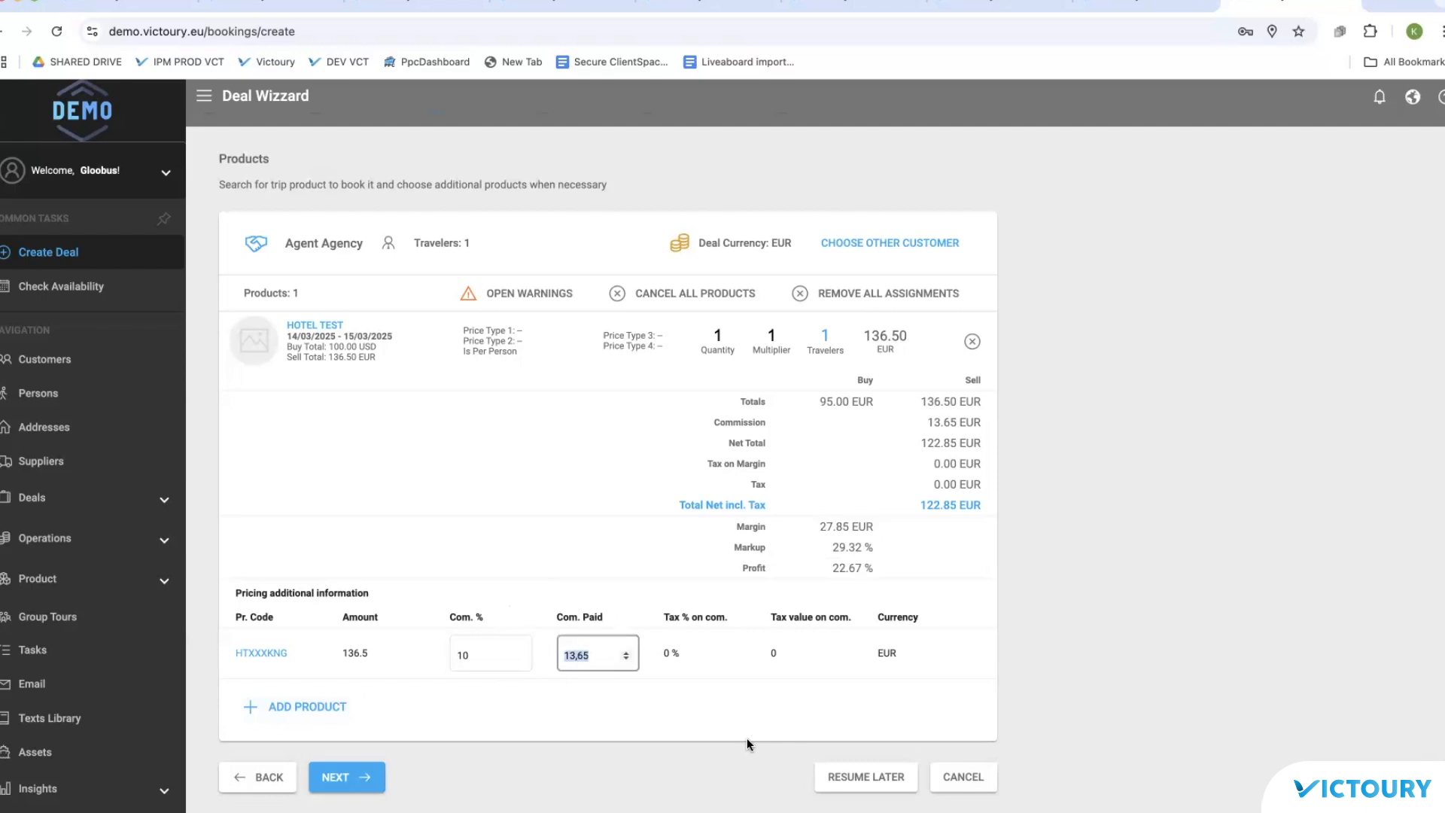
{"action": "type", "text": "20"}
{"action": "left_click", "coordinate": [654, 713]}
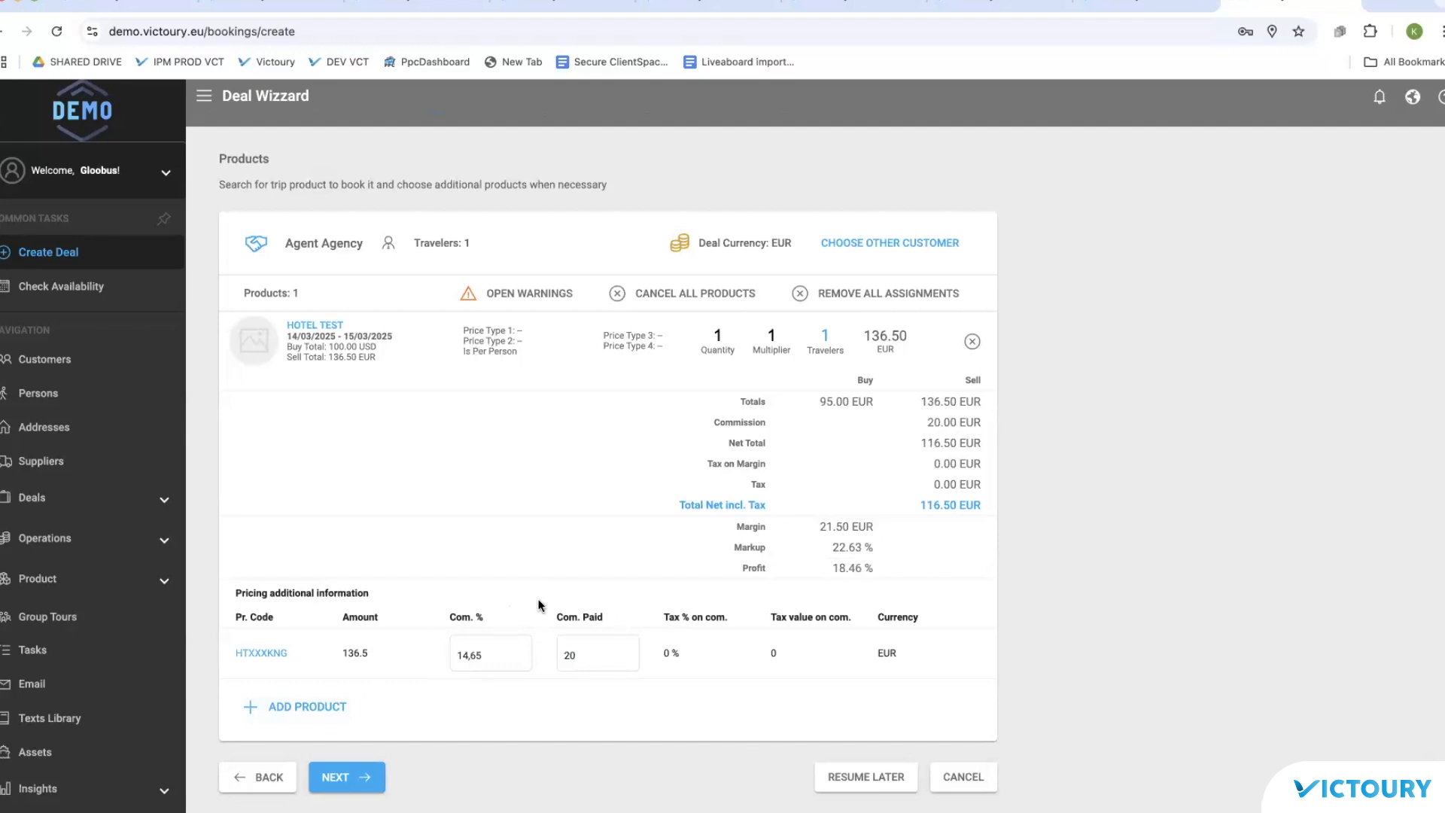
Step: Step through itinerary, billing and overview, finalize the deal and open B-215
{"action": "left_click", "coordinate": [360, 777]}
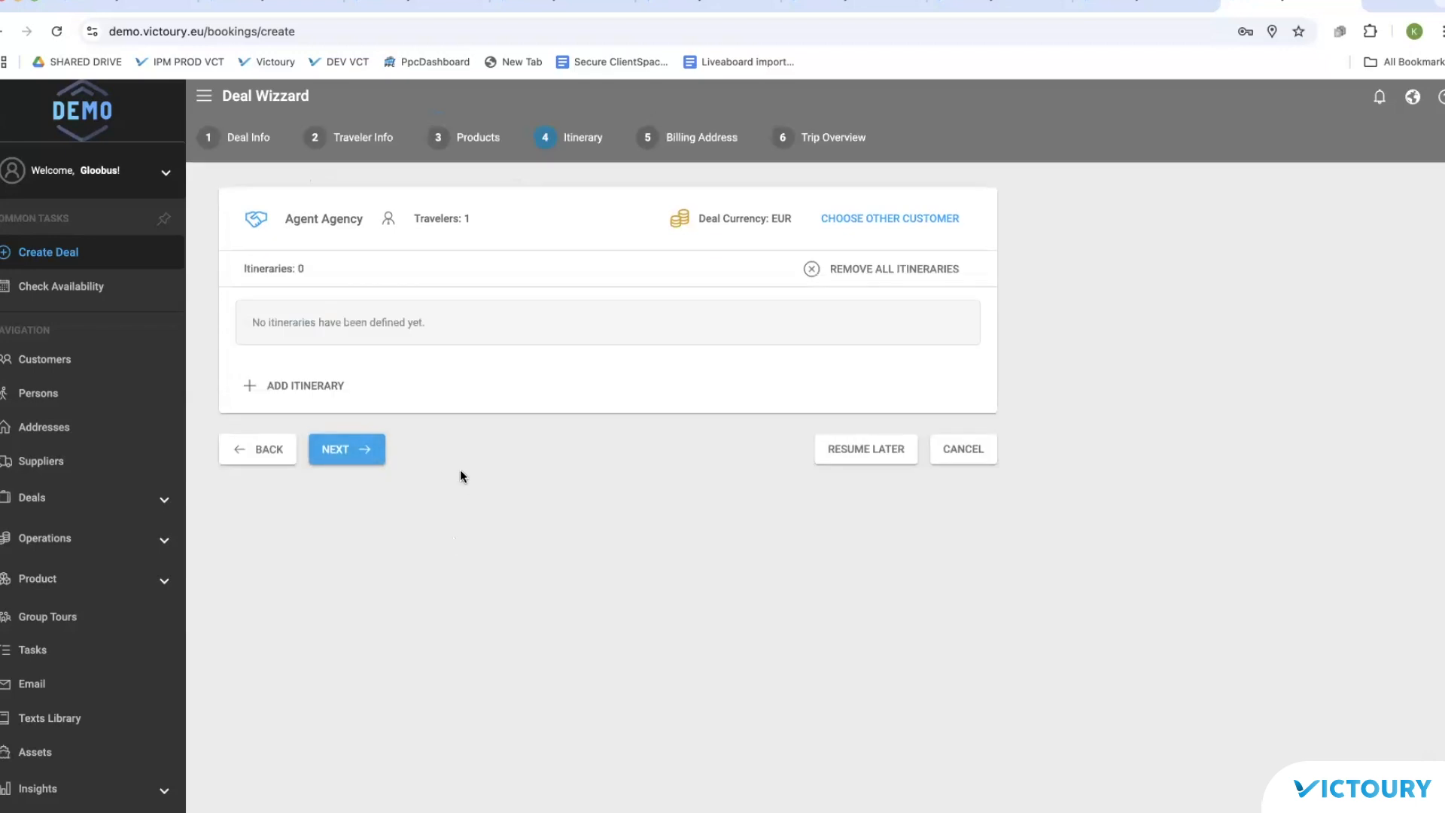
{"action": "left_click", "coordinate": [339, 449]}
{"action": "left_click", "coordinate": [367, 664]}
{"action": "left_click", "coordinate": [369, 711]}
{"action": "left_click", "coordinate": [399, 190]}
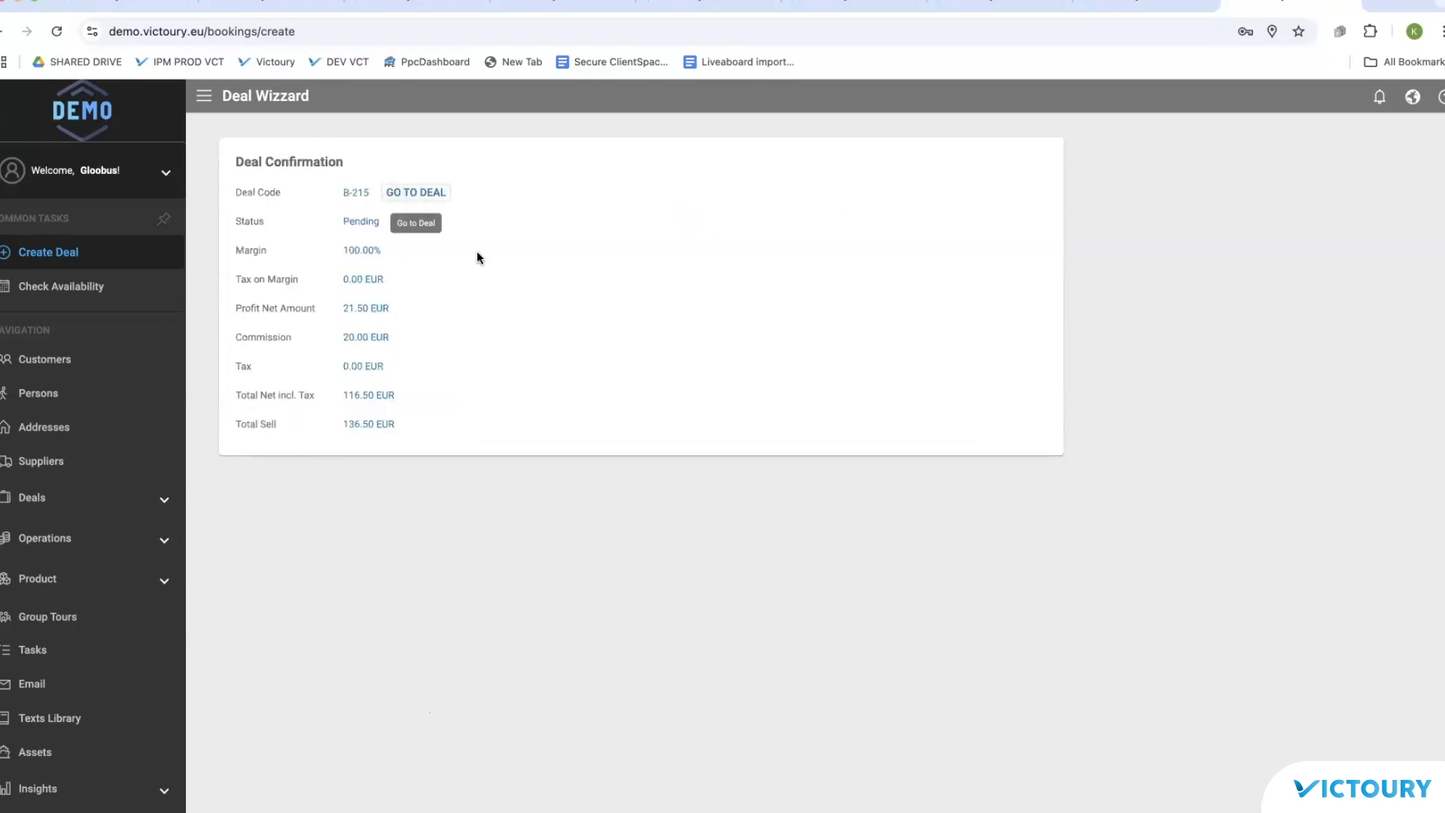
Step: Edit the arrangement commission of deal B-215 to 5% and save the changes
{"action": "left_click", "coordinate": [500, 155]}
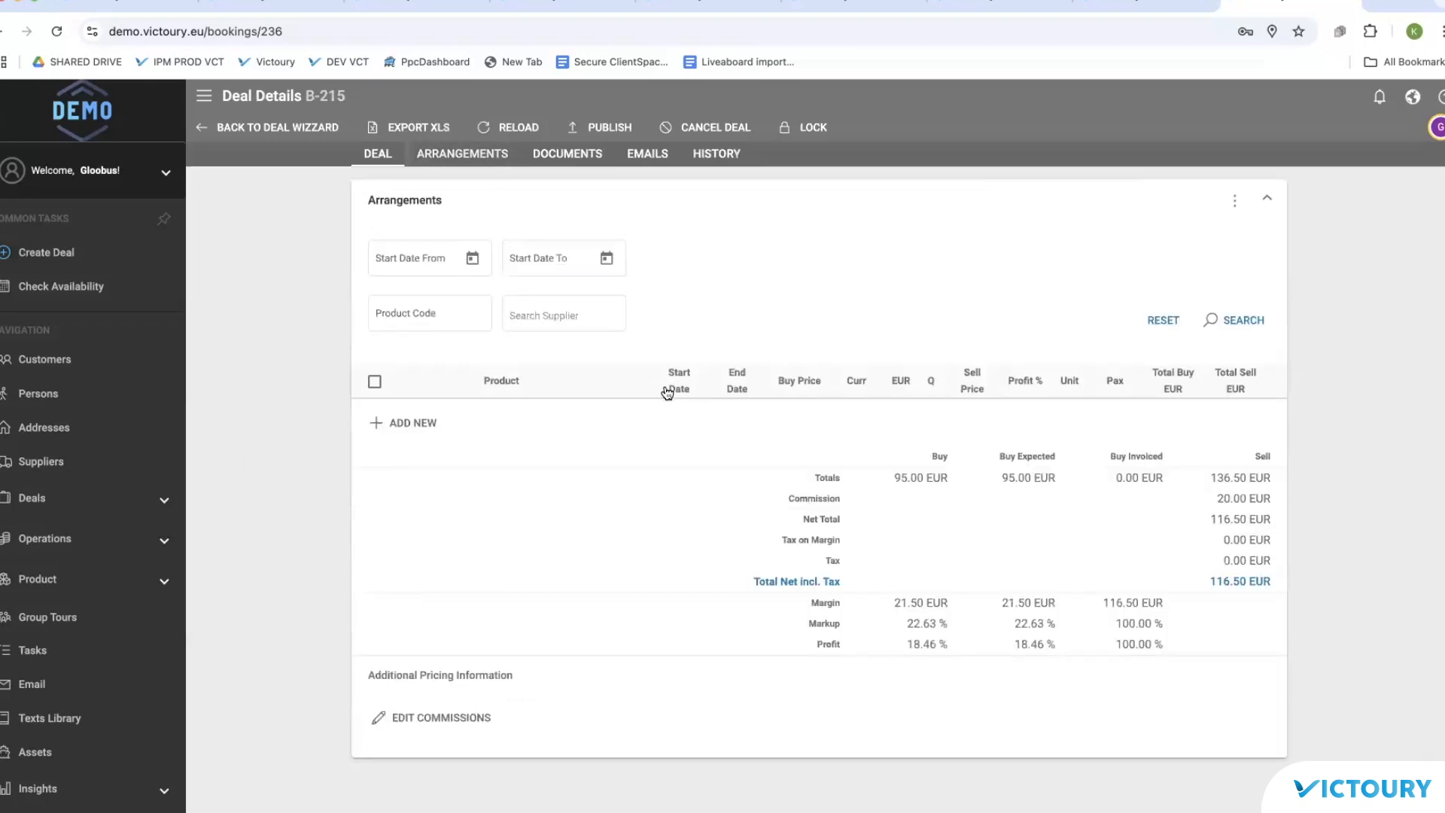
{"action": "scroll", "coordinate": [842, 652], "scroll_direction": "down", "scroll_amount": 2}
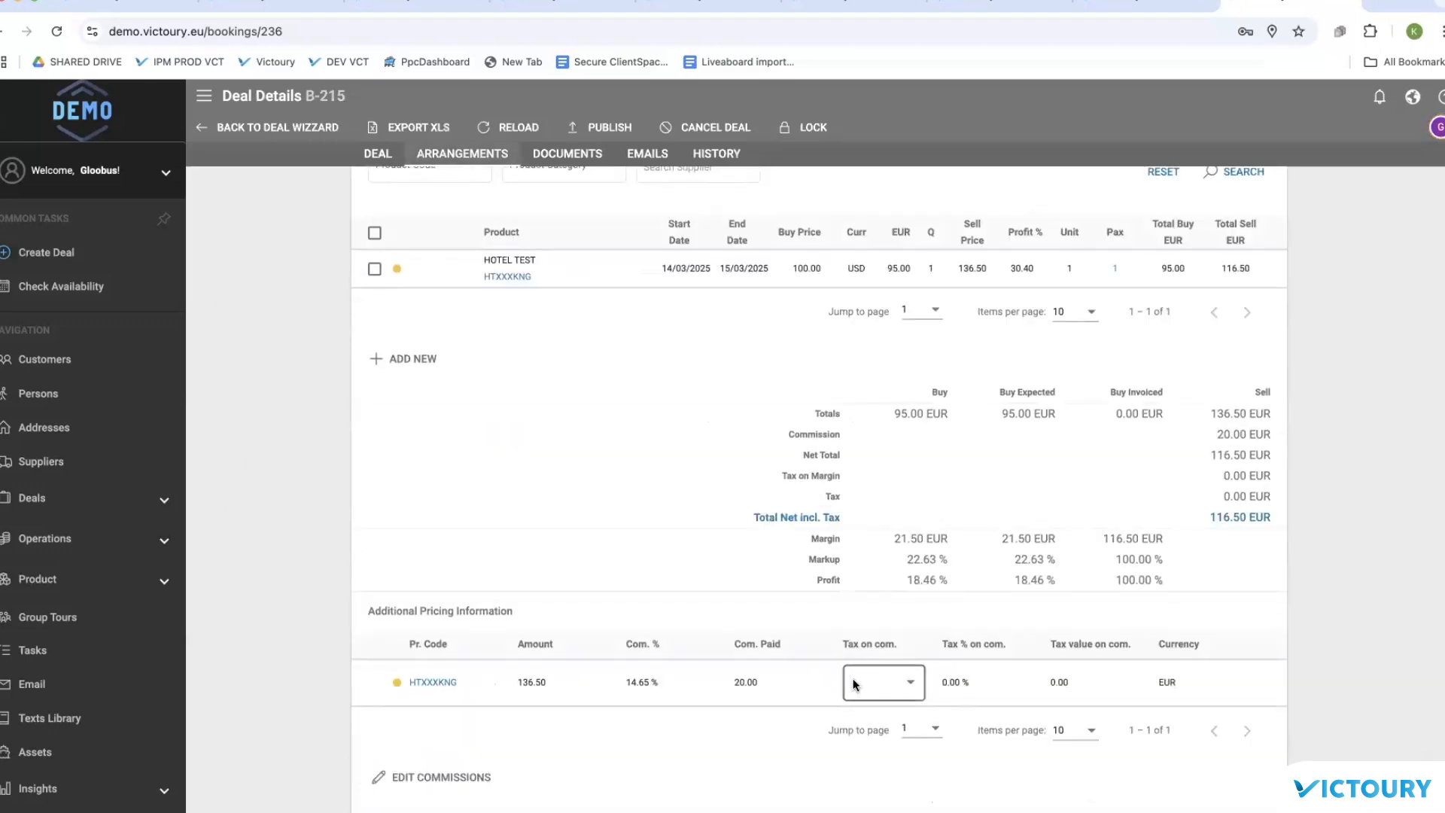
{"action": "left_click", "coordinate": [456, 782]}
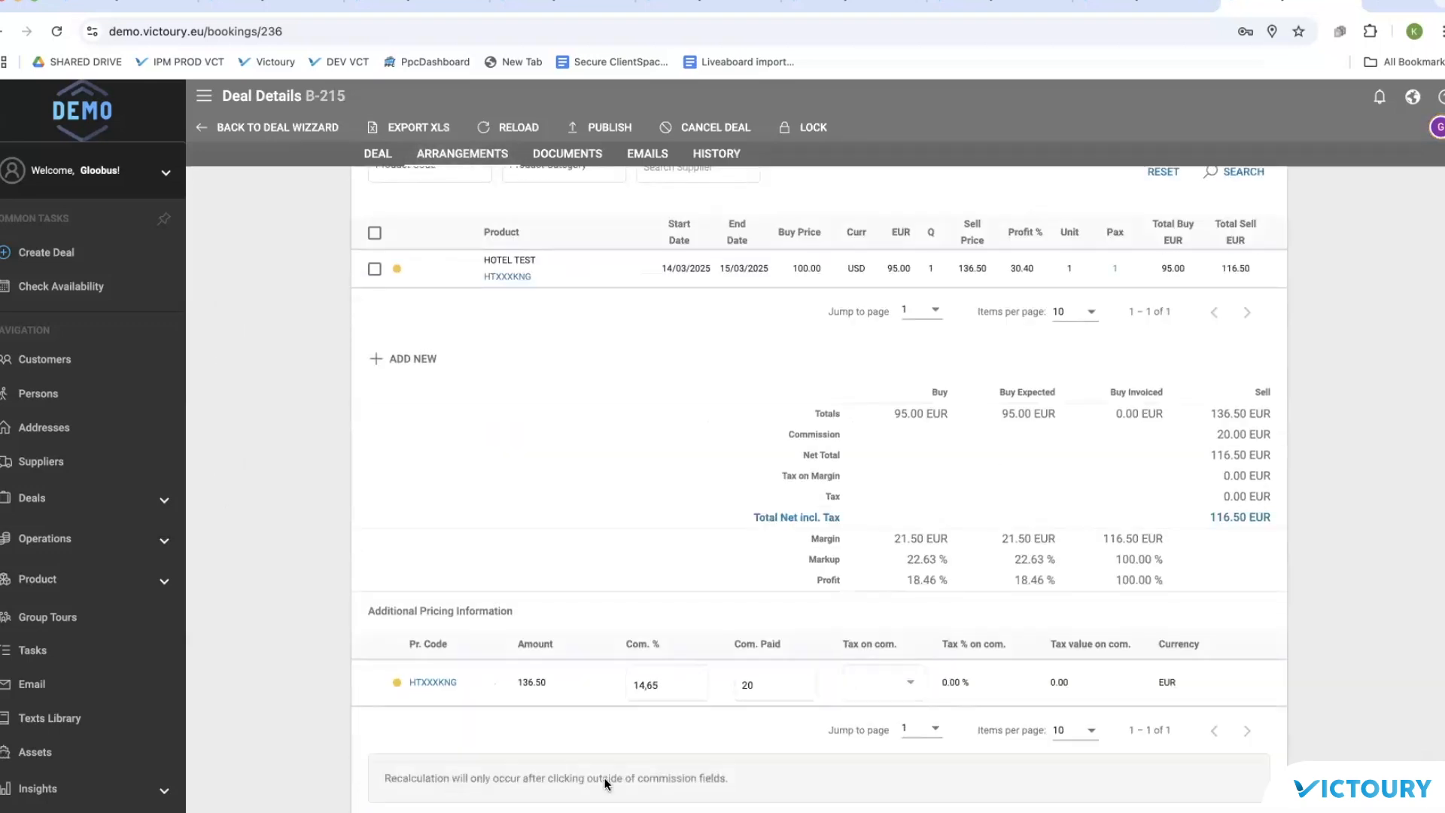
{"action": "left_click", "coordinate": [687, 684]}
{"action": "left_click", "coordinate": [747, 683]}
{"action": "key", "text": "shift+Tab"}
{"action": "type", "text": "5"}
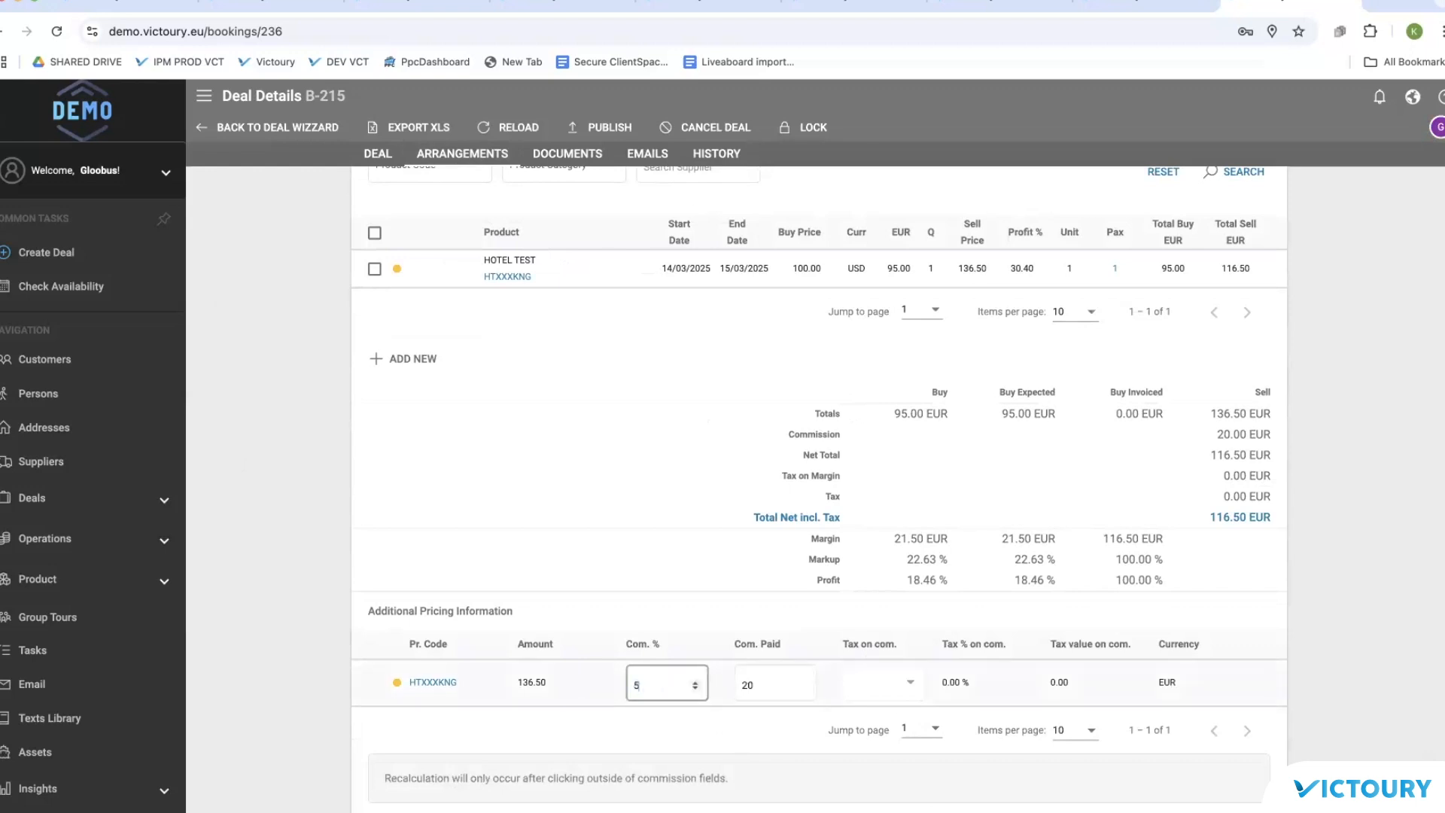
{"action": "left_click", "coordinate": [674, 743]}
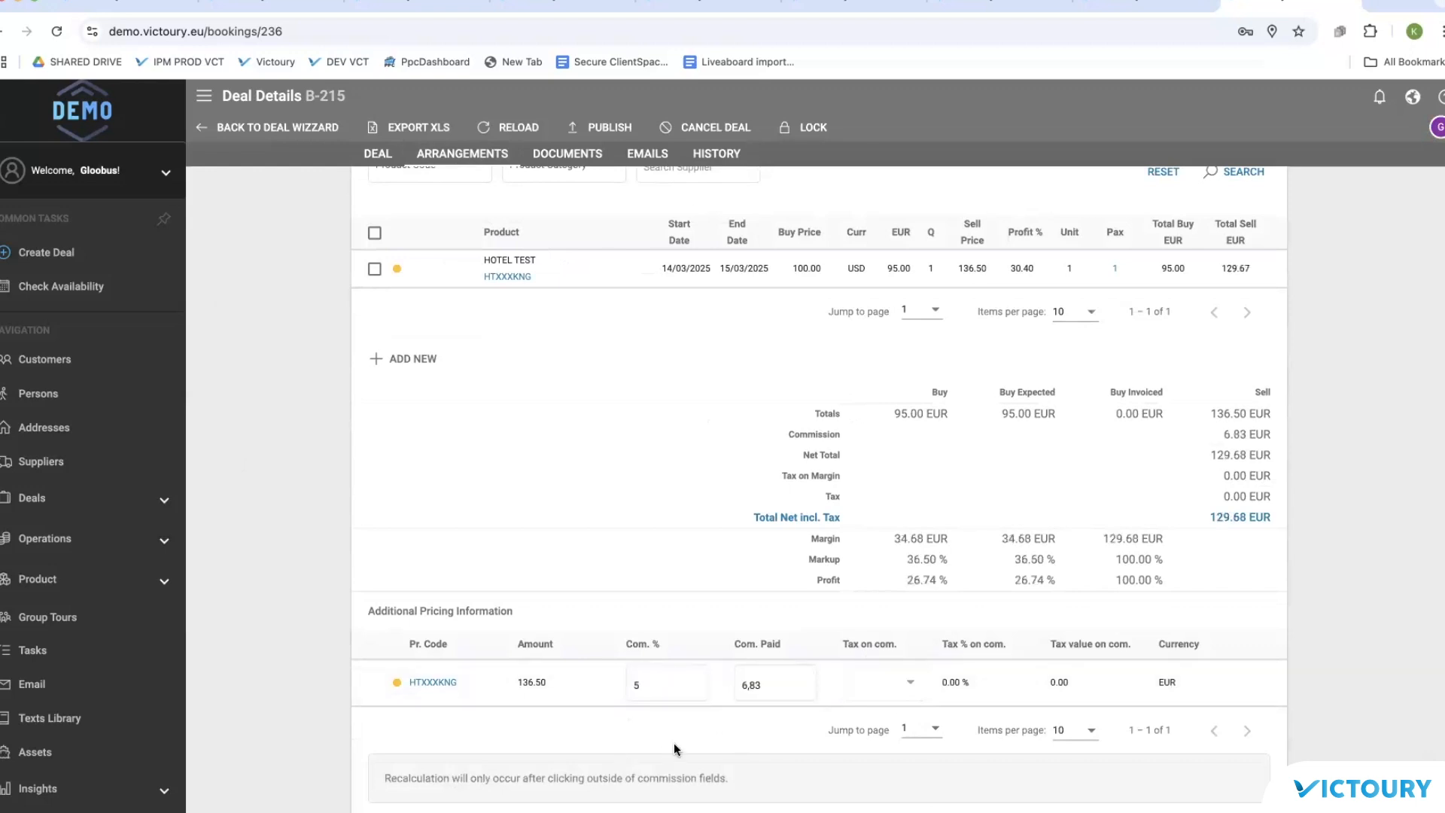
{"action": "scroll", "coordinate": [436, 782], "scroll_direction": "down", "scroll_amount": 1}
{"action": "left_click", "coordinate": [410, 779]}
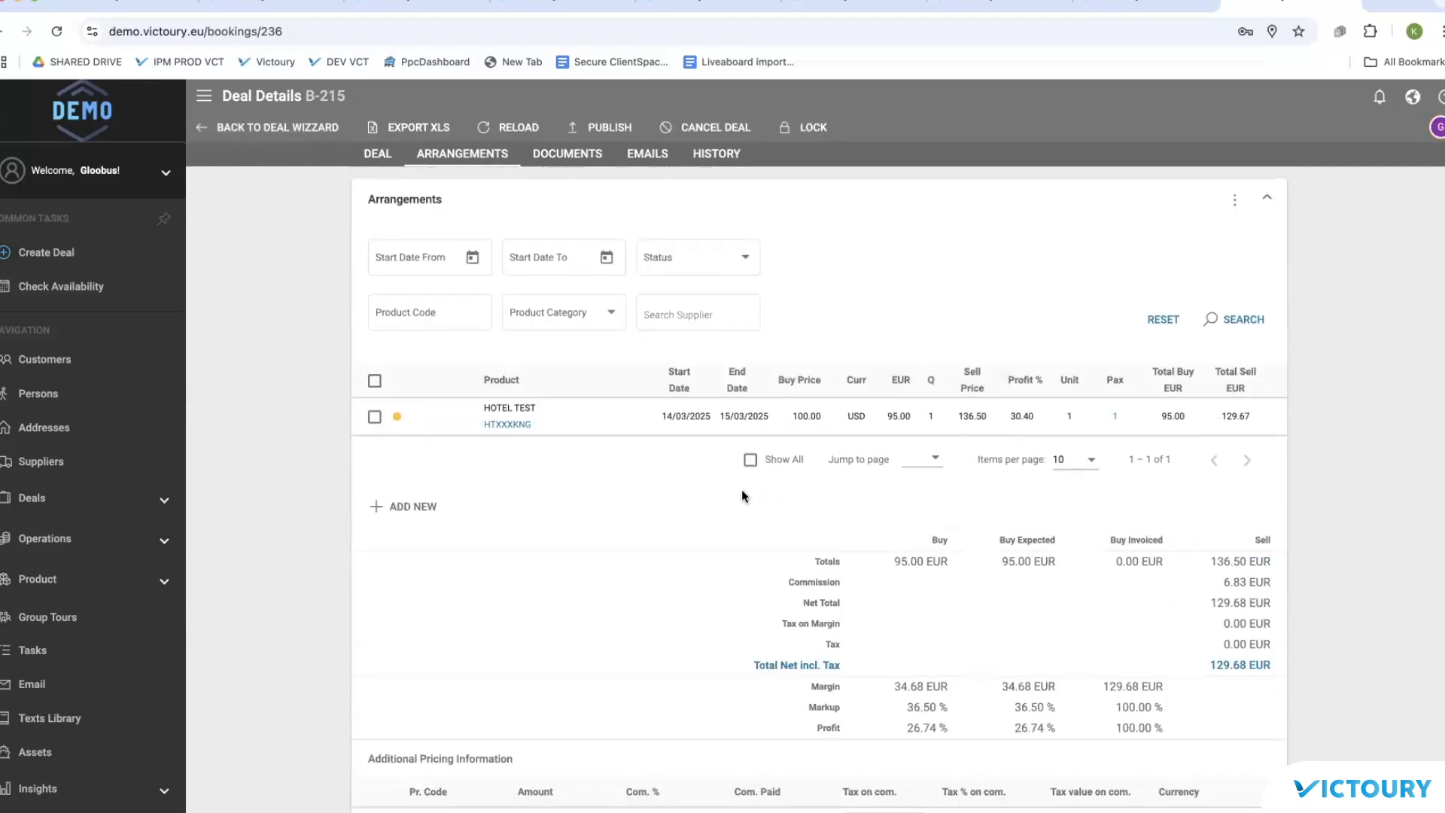
Step: Open Agent Agency from Customers and add a new commission entry in its Agent section
{"action": "left_click", "coordinate": [60, 363]}
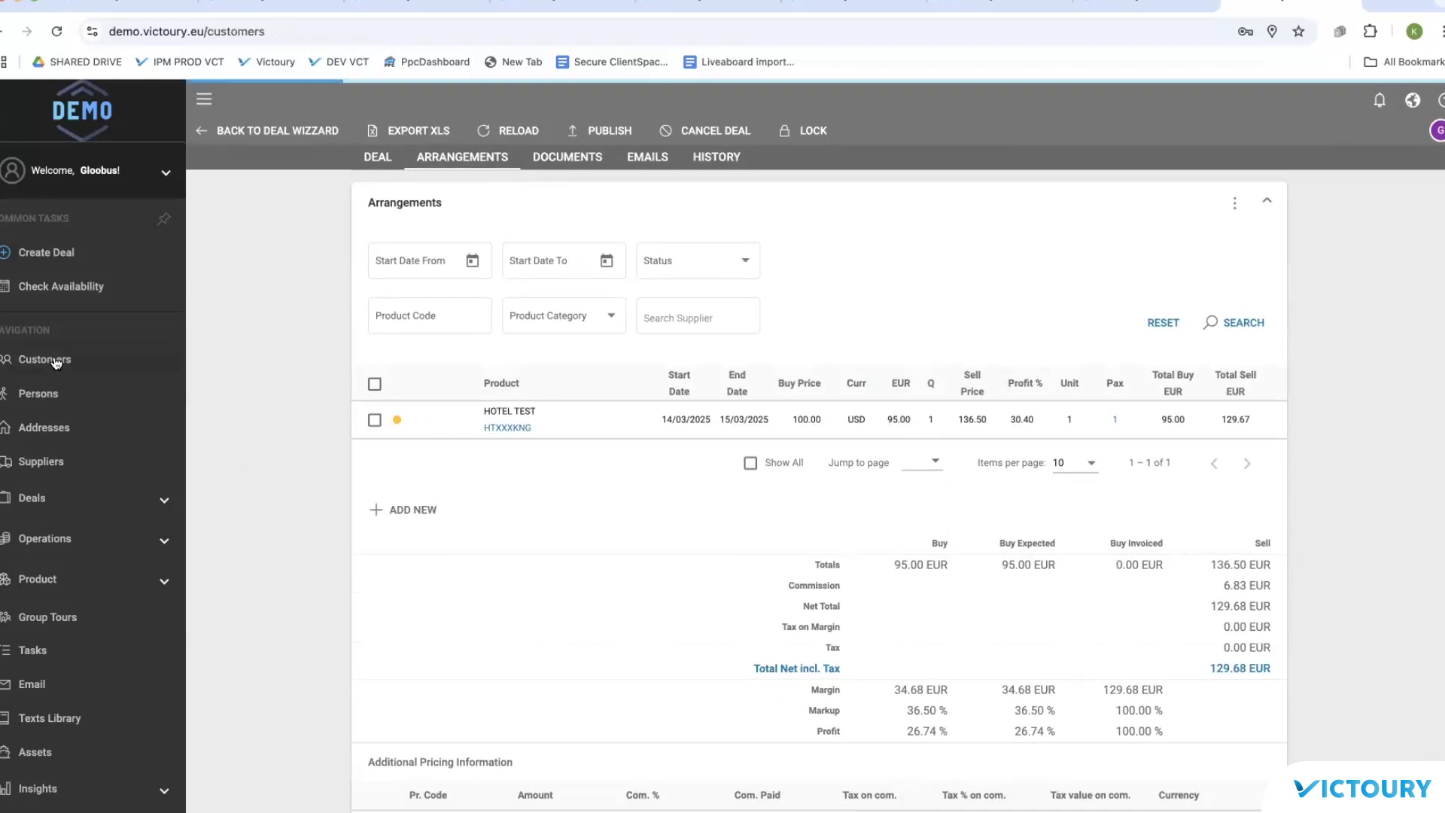
{"action": "left_click", "coordinate": [323, 223]}
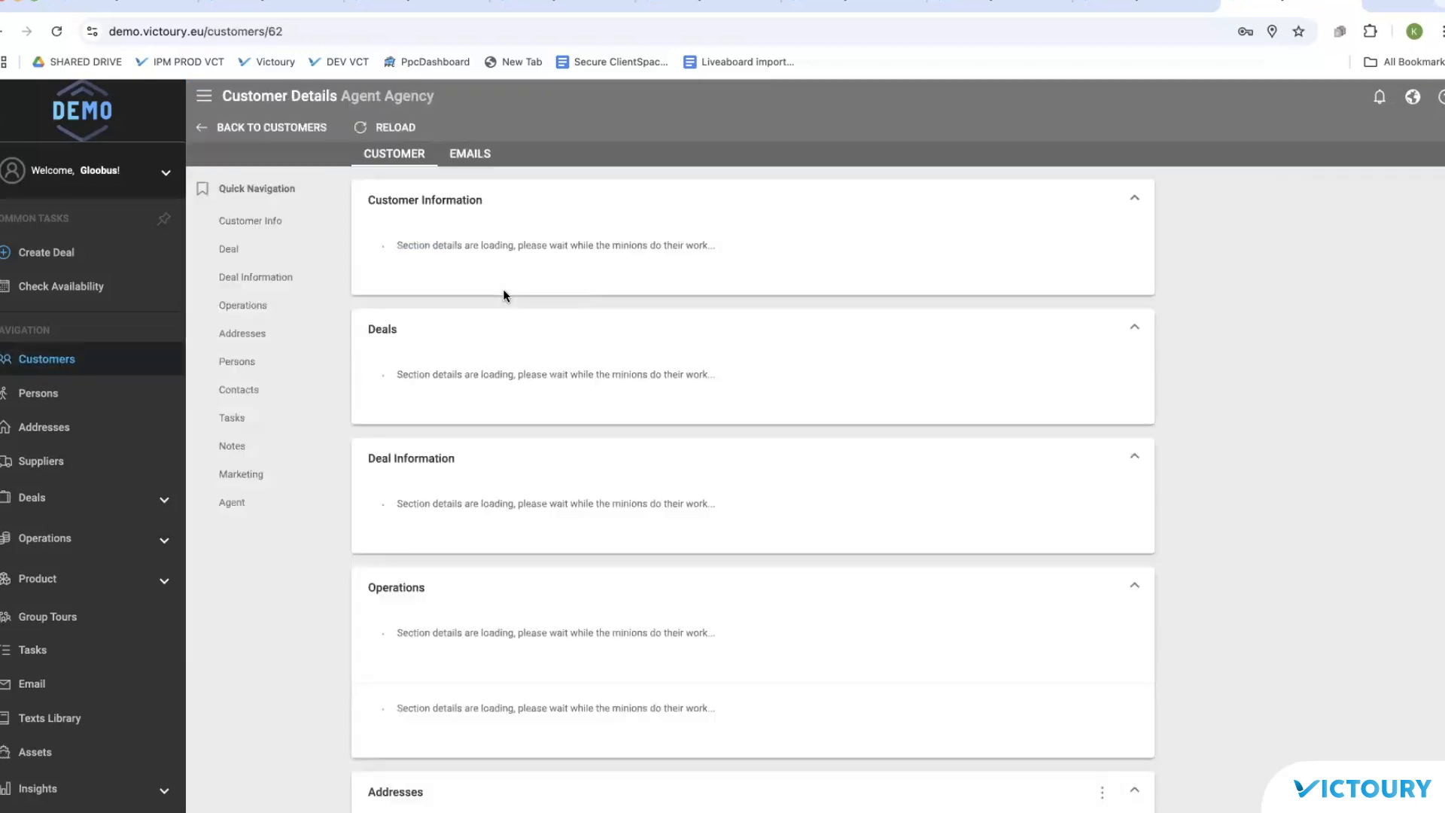
{"action": "scroll", "coordinate": [542, 419], "scroll_direction": "down", "scroll_amount": 15}
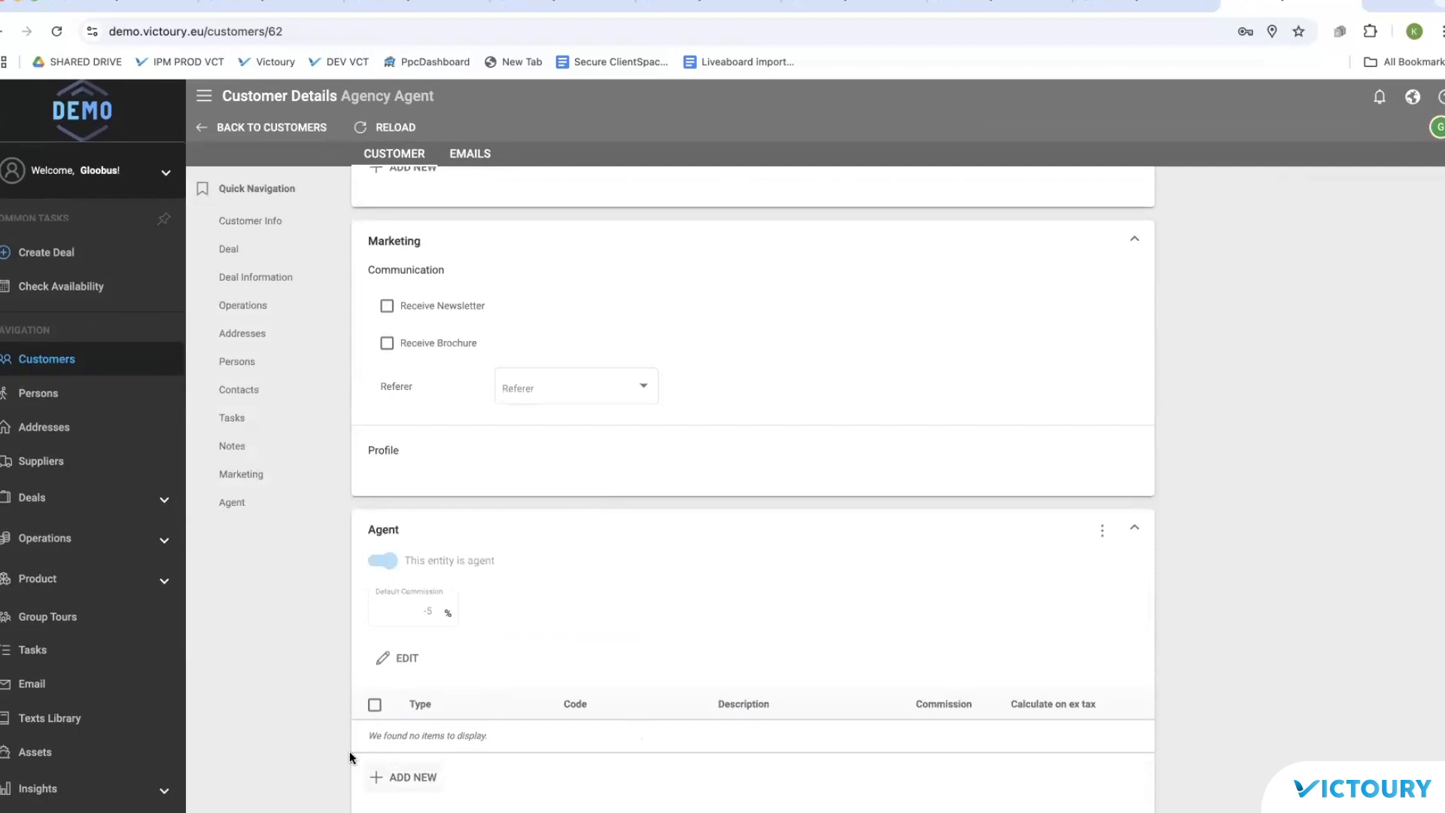
{"action": "left_click", "coordinate": [417, 783]}
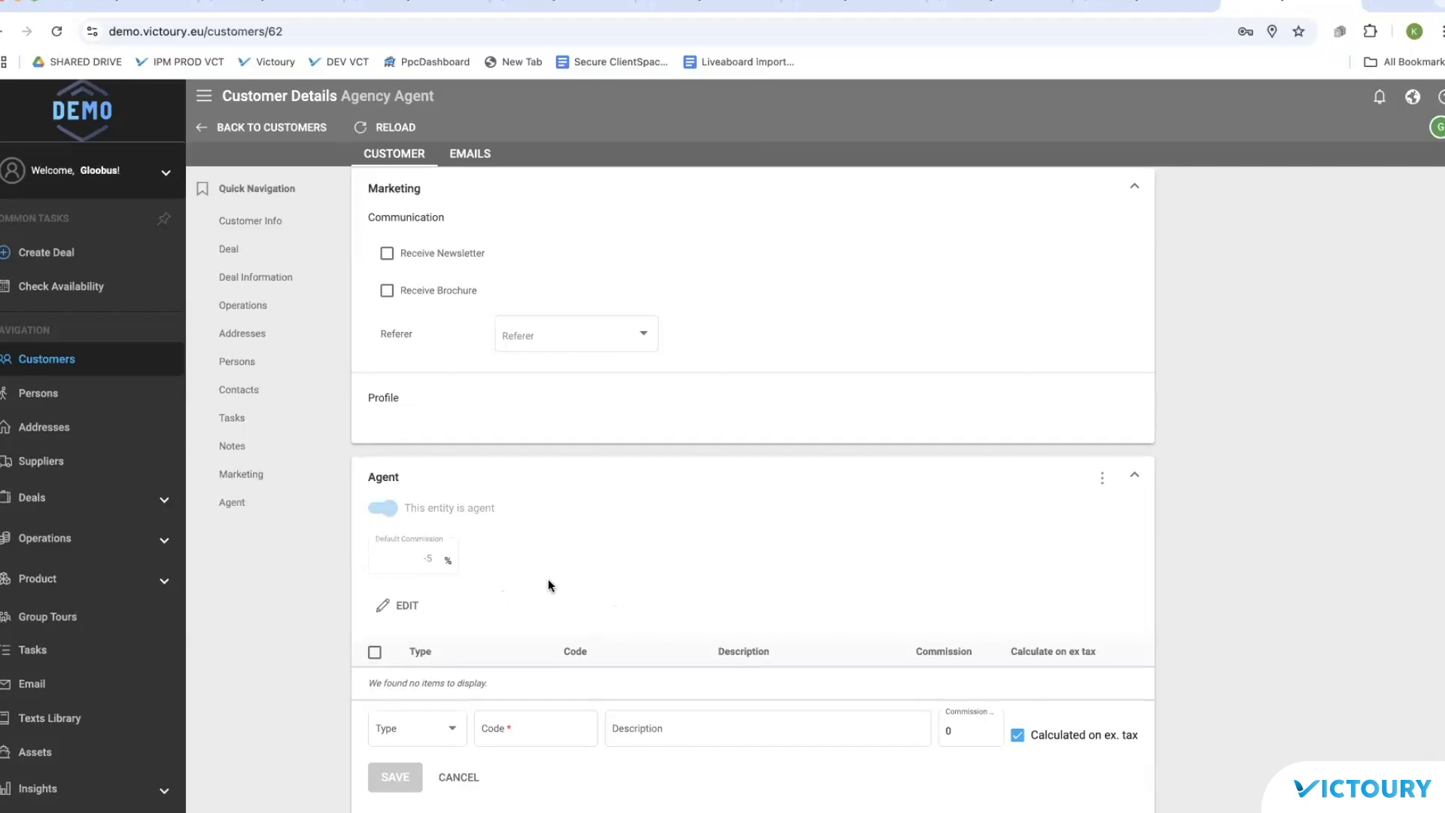
Step: Set the new rule to Product Category, code HO, commission 20, and save it
{"action": "left_click", "coordinate": [452, 737]}
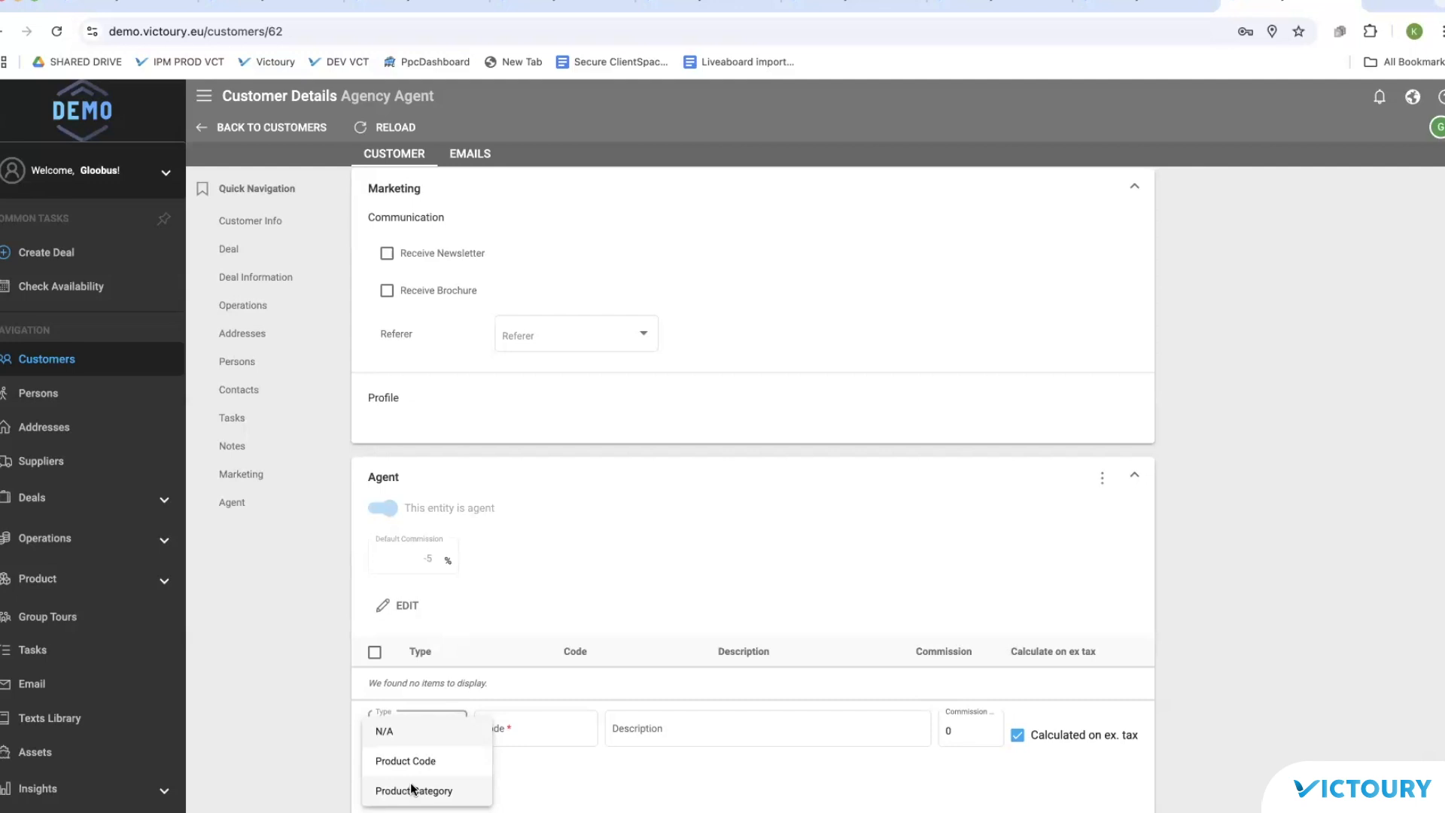
{"action": "left_click", "coordinate": [411, 789]}
{"action": "left_click", "coordinate": [527, 728]}
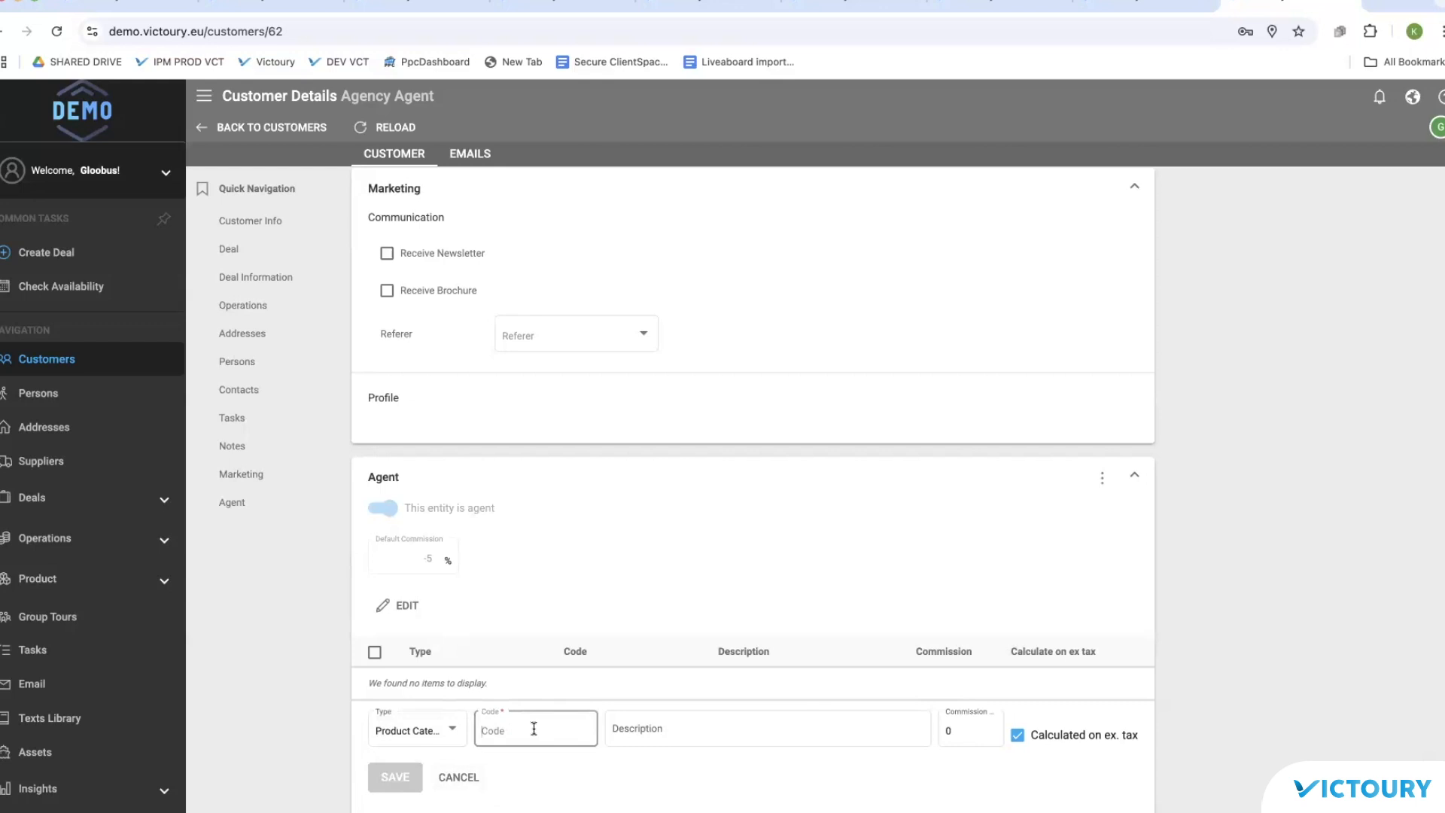
{"action": "type", "text": "Ac"}
{"action": "key", "text": "BackSpace"}
{"action": "key", "text": "BackSpace"}
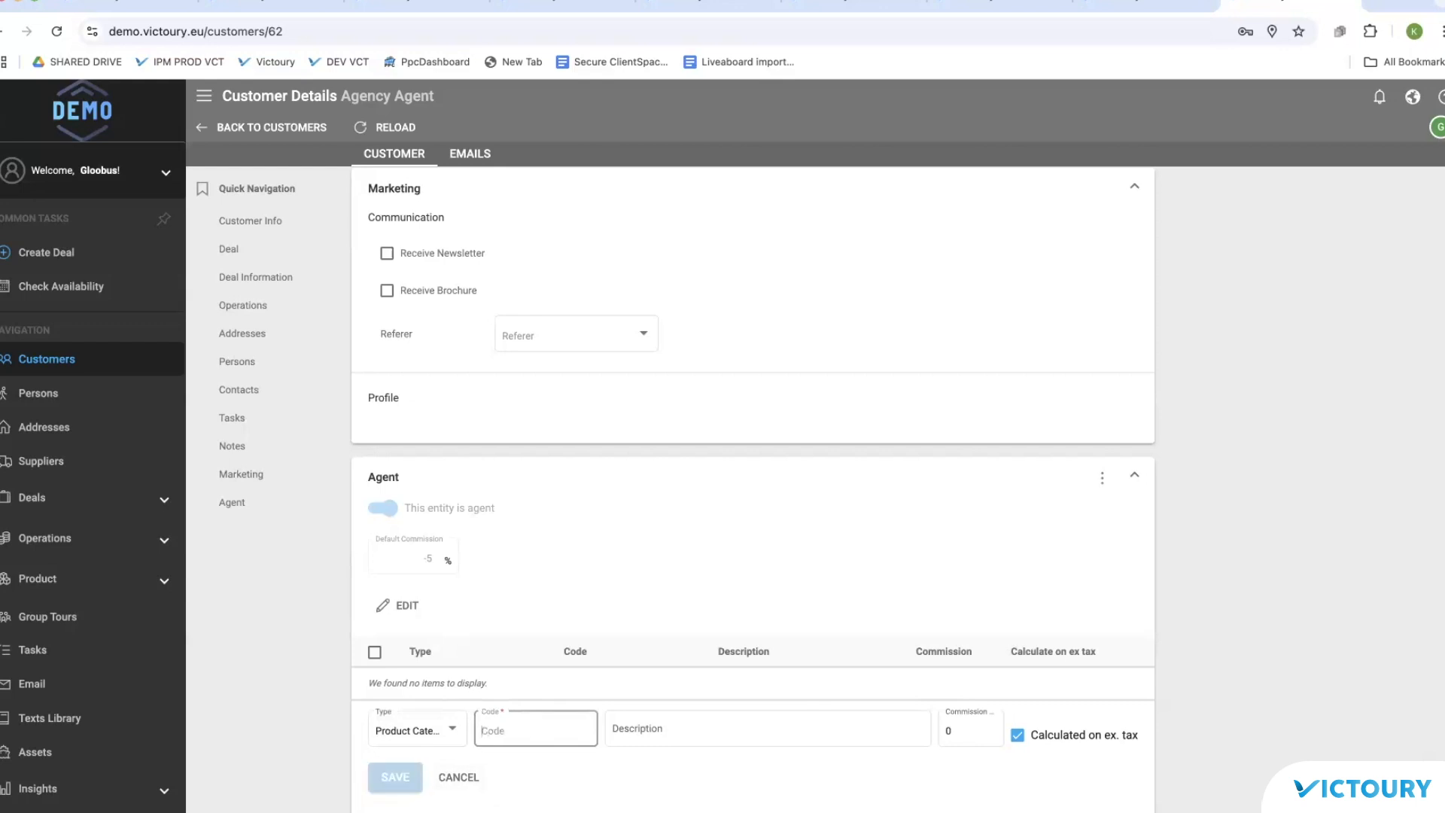
{"action": "type", "text": "HO"}
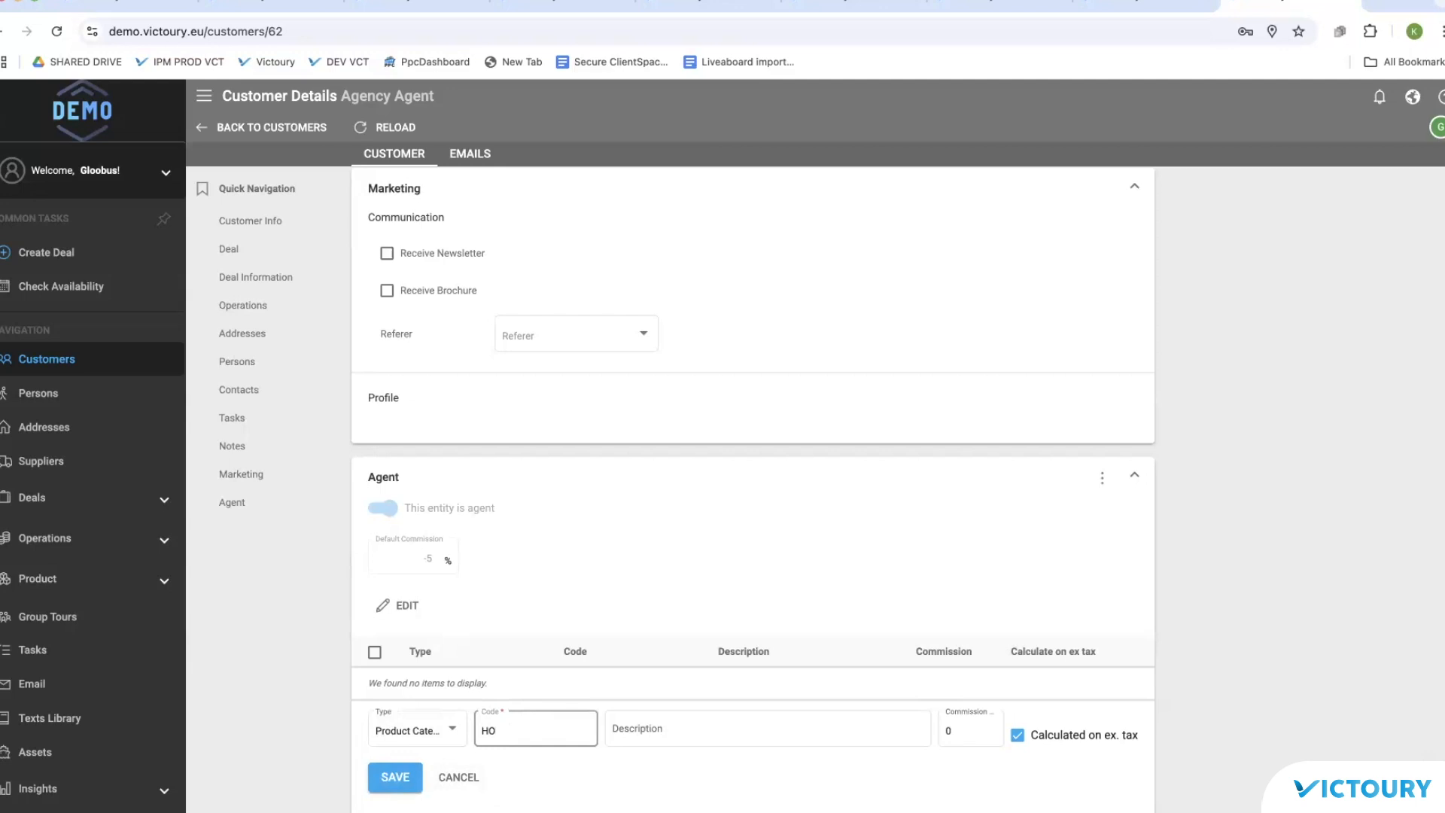
{"action": "left_click", "coordinate": [958, 728]}
{"action": "double_click", "coordinate": [952, 730]}
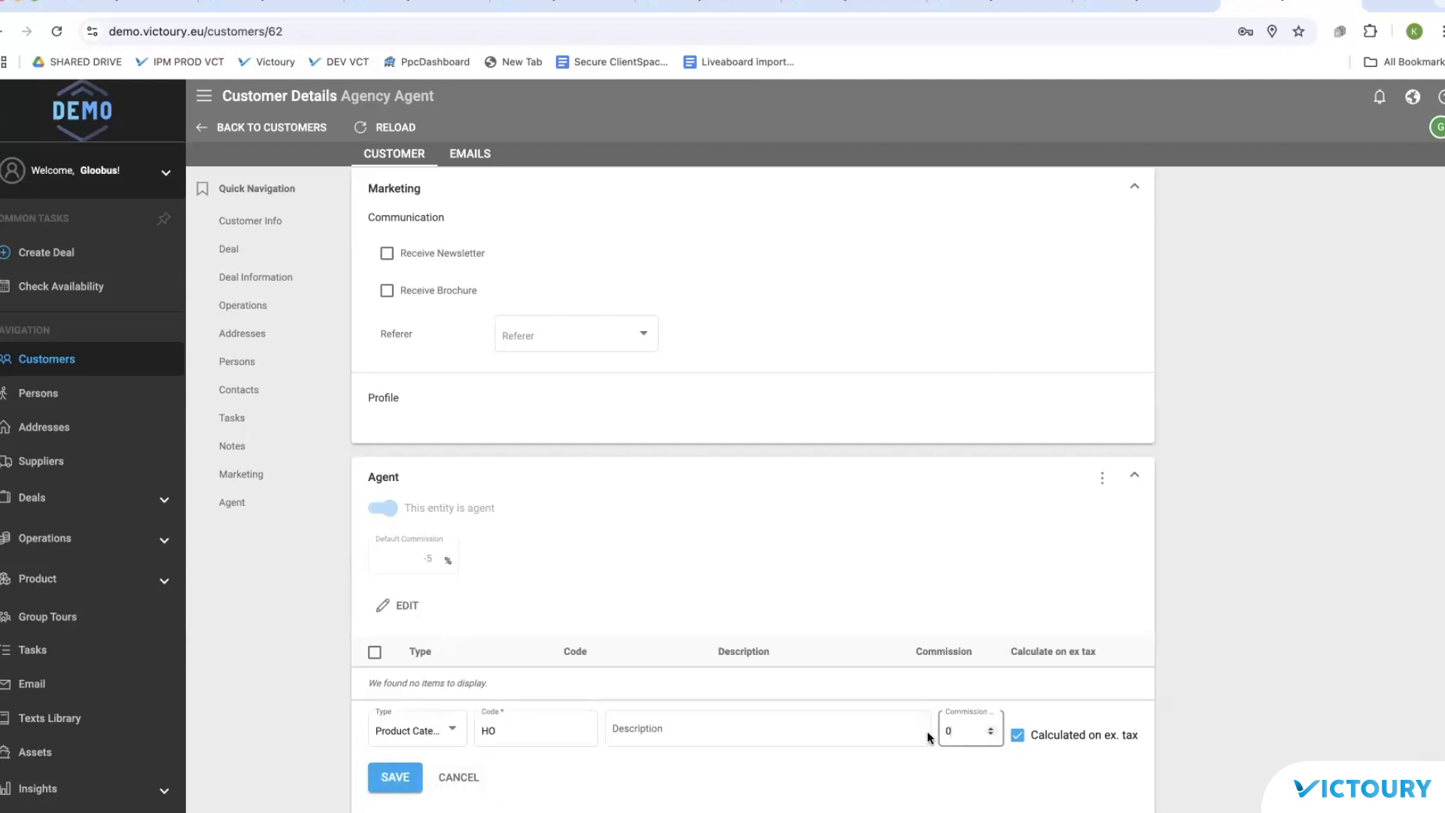
{"action": "type", "text": "20"}
{"action": "left_click", "coordinate": [399, 786]}
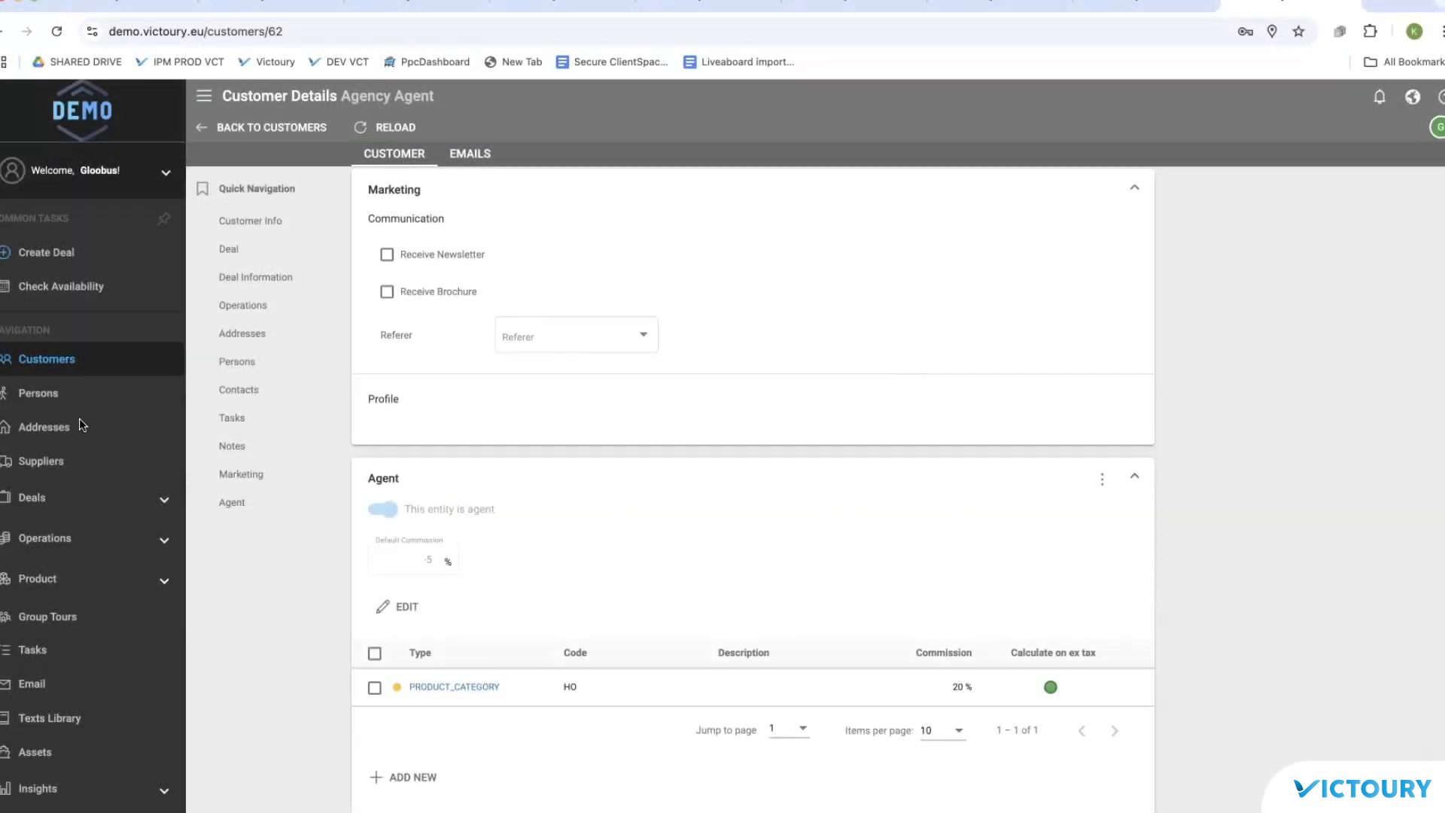
Step: Open 'main address' from the Addresses list and view its Booking Restrictions section
{"action": "left_click", "coordinate": [45, 427]}
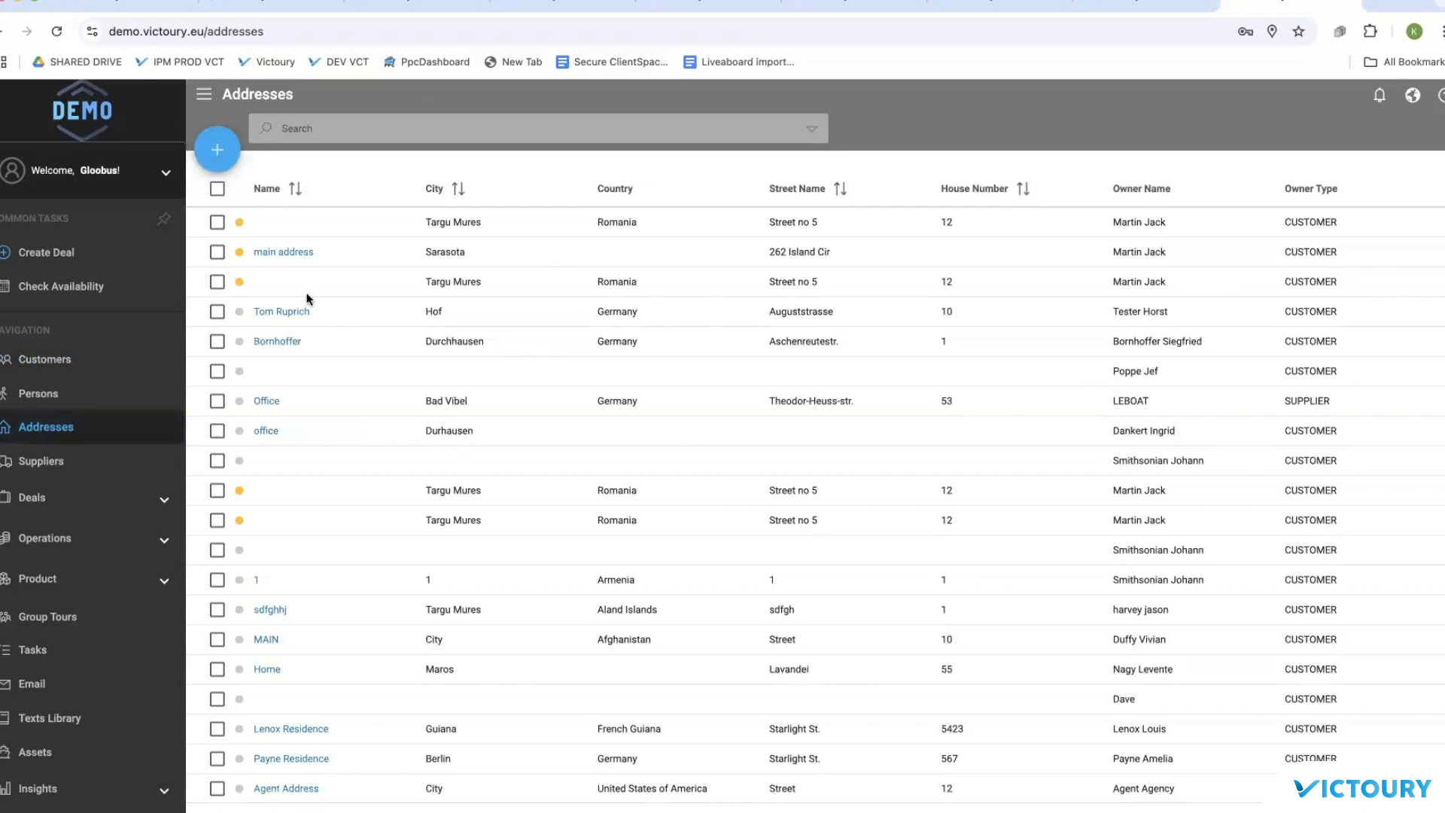
{"action": "left_click", "coordinate": [295, 254]}
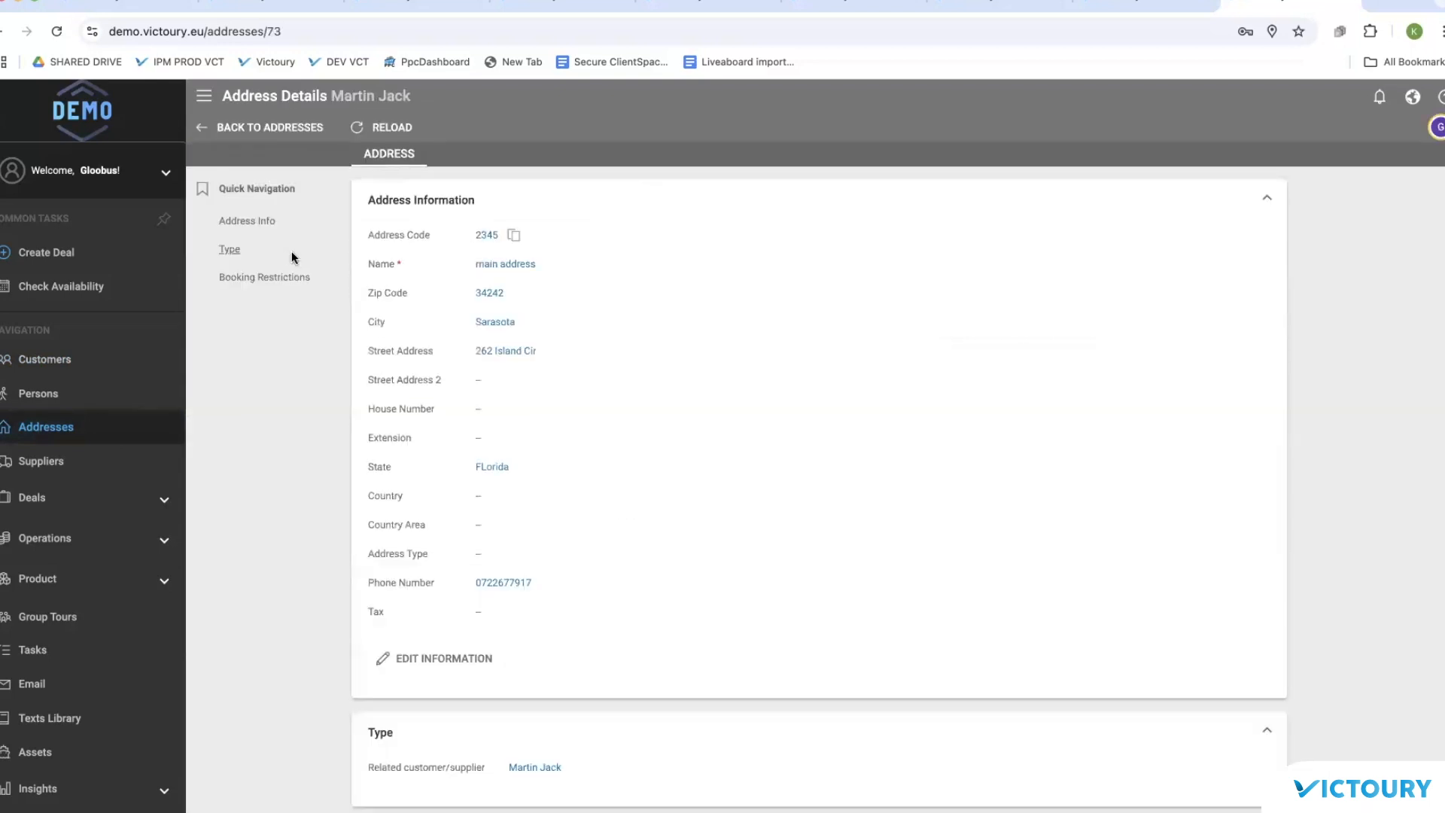
{"action": "scroll", "coordinate": [757, 304], "scroll_direction": "down", "scroll_amount": 3}
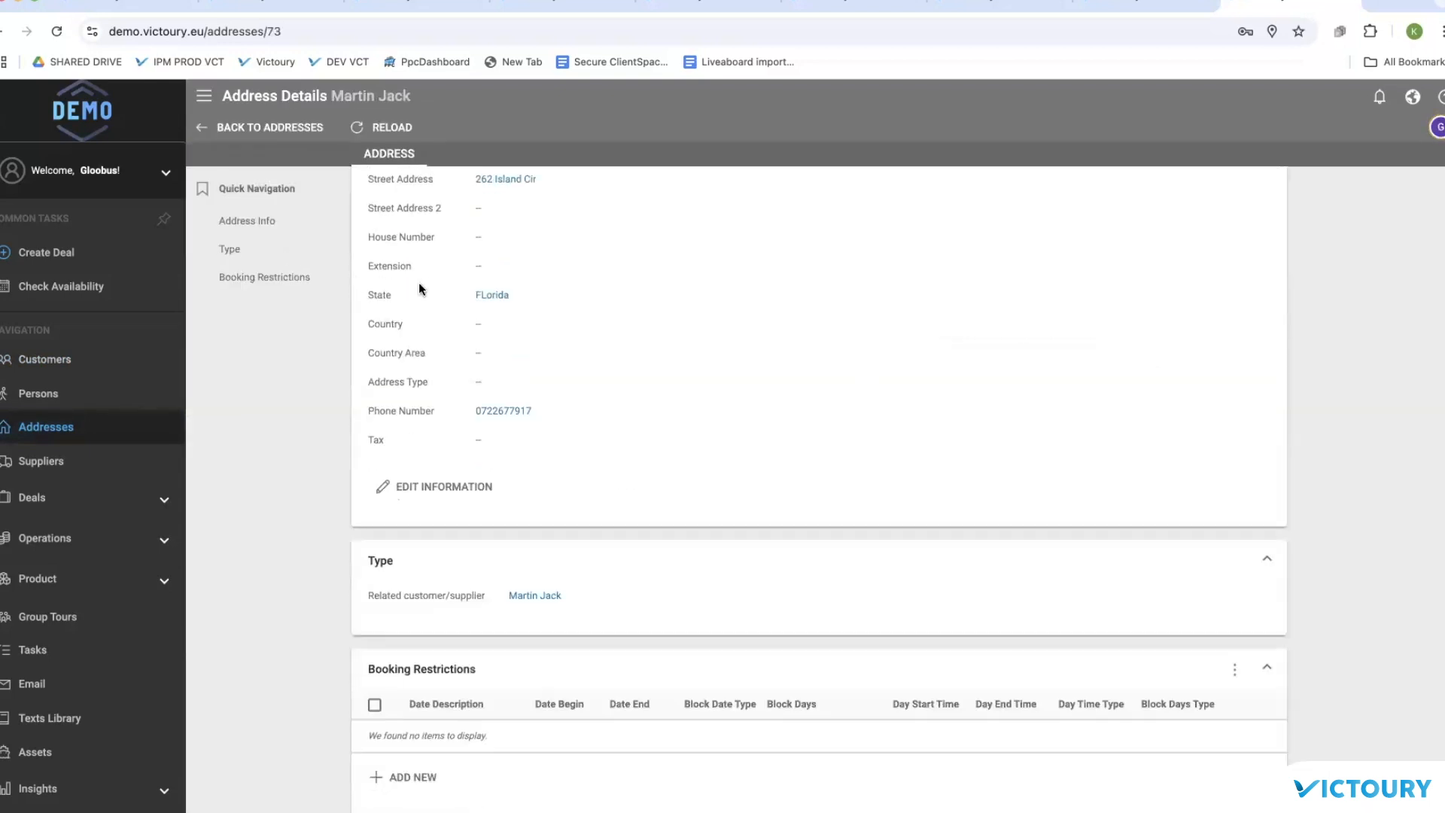
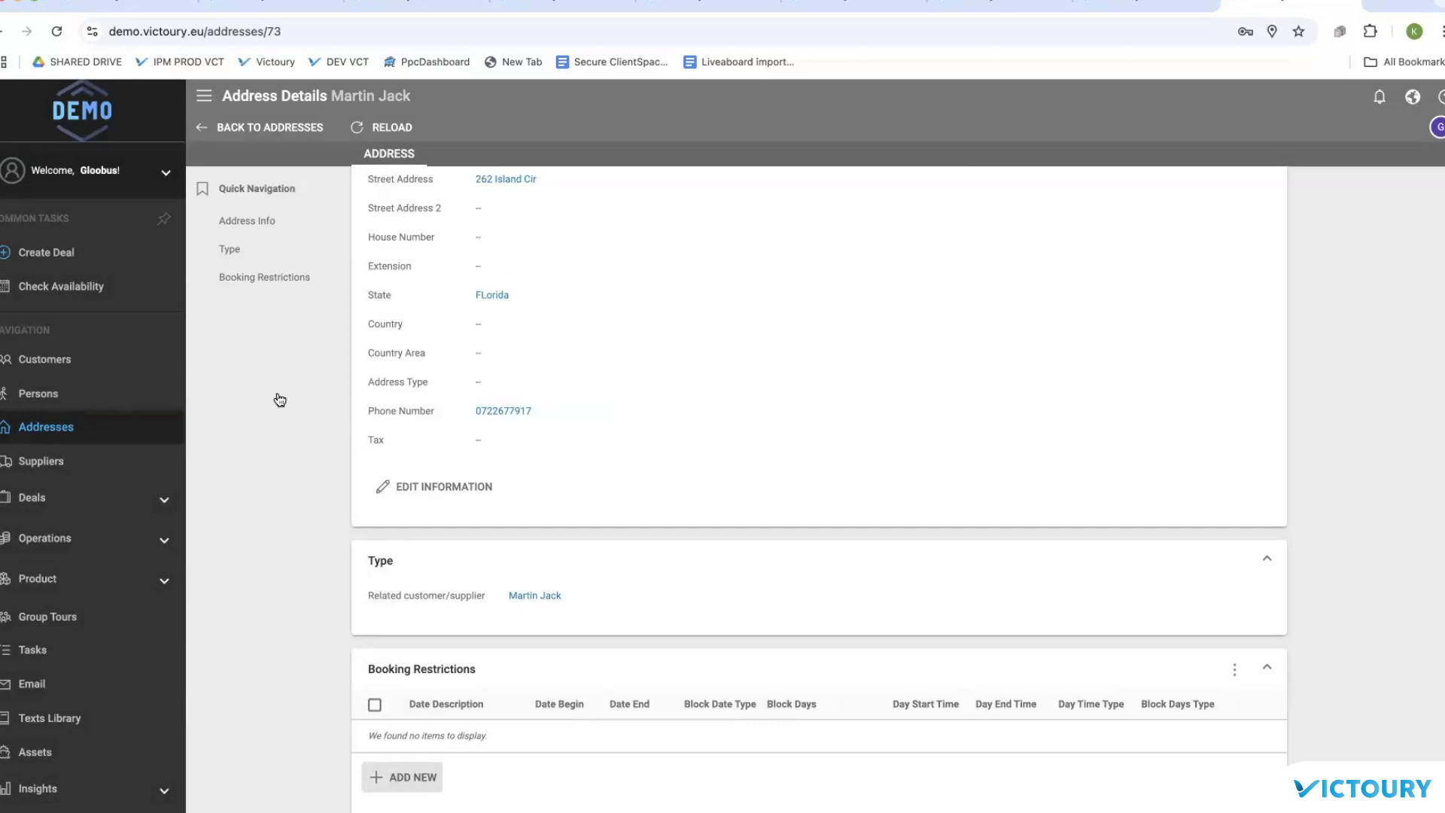
Step: In Mandatory Field settings, uncheck Email for the Person entity and save
{"action": "scroll", "coordinate": [66, 345], "scroll_direction": "down", "scroll_amount": 3}
{"action": "left_click", "coordinate": [60, 662]}
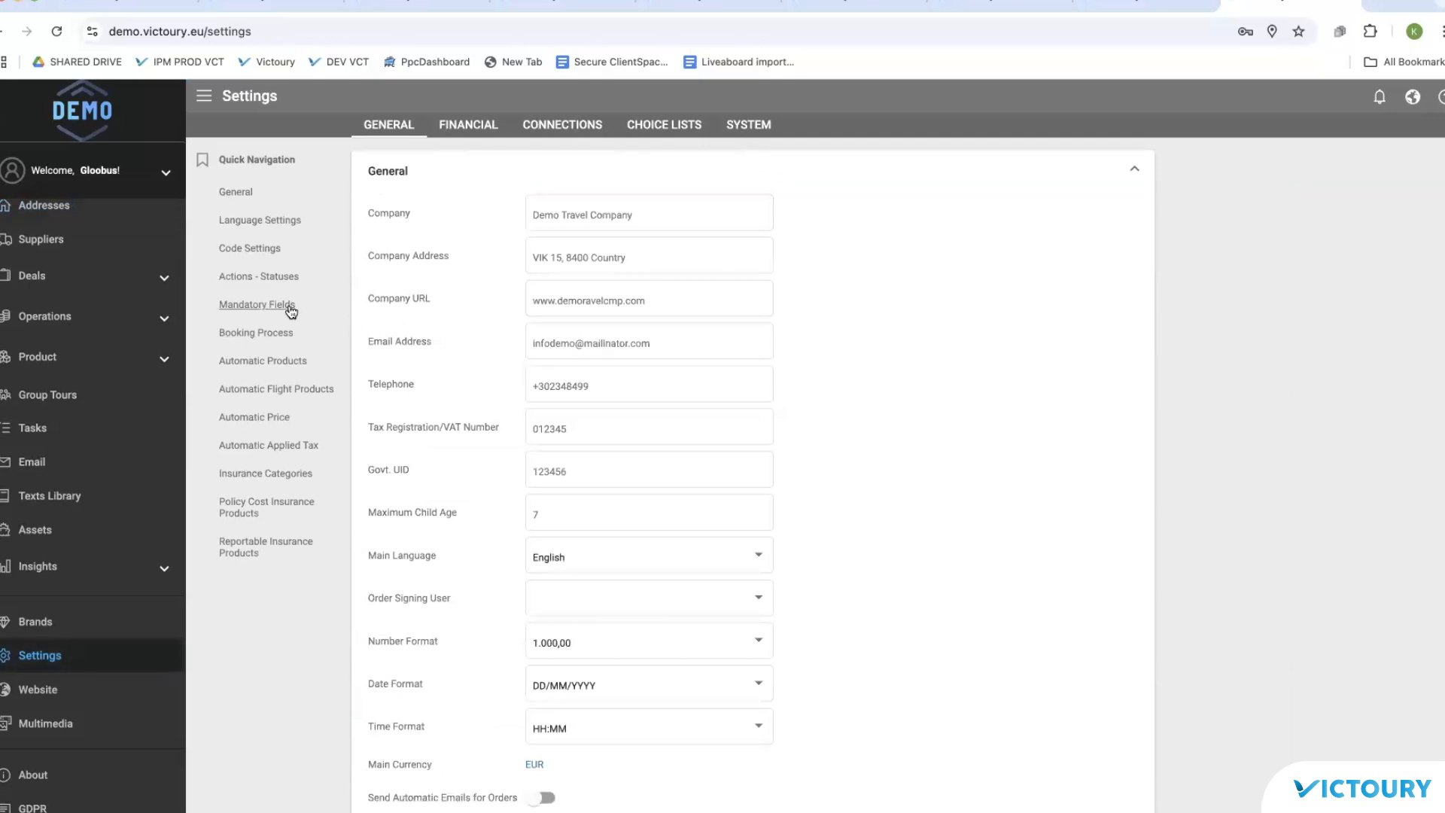
{"action": "left_click", "coordinate": [255, 305]}
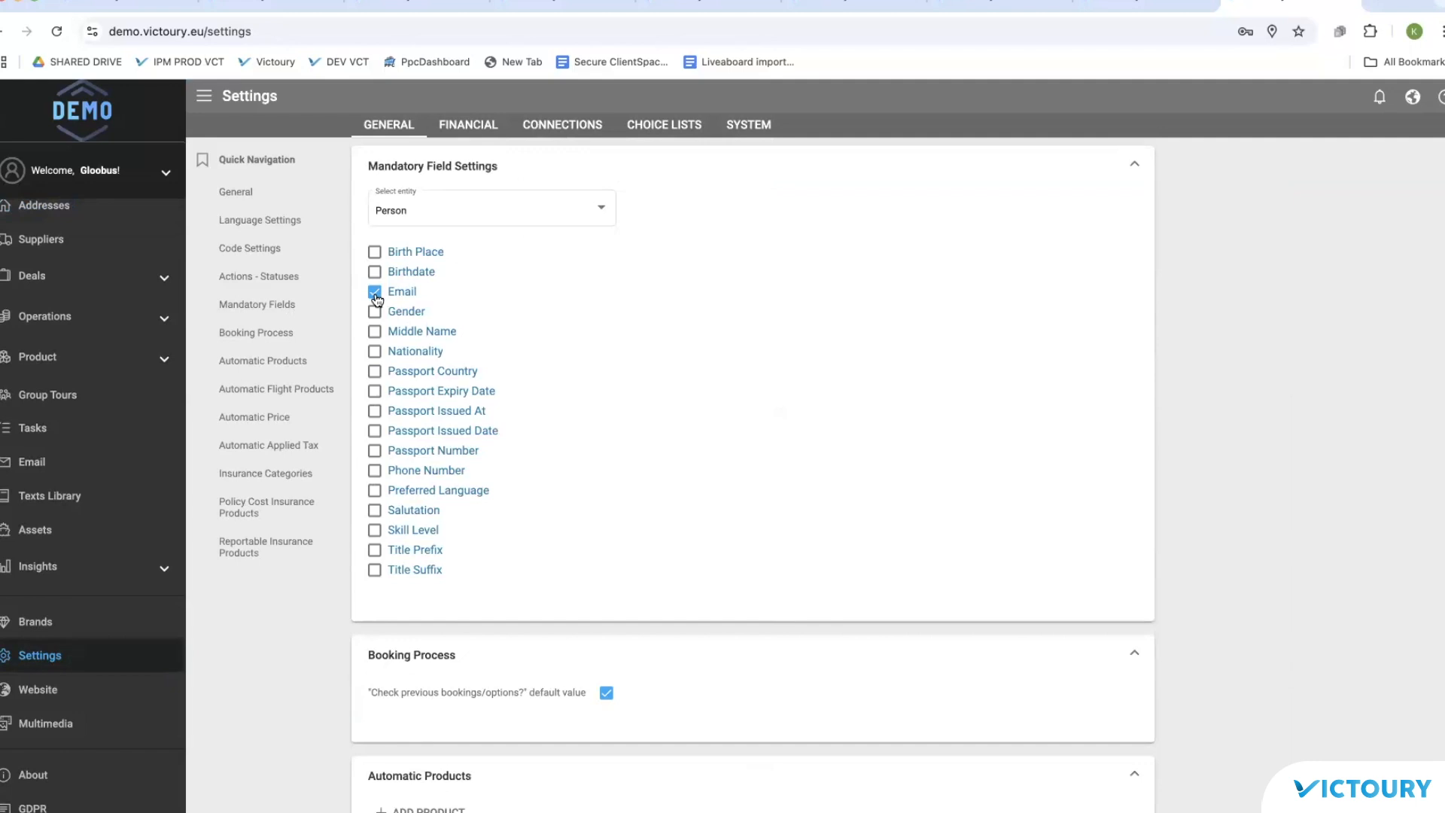
{"action": "left_click", "coordinate": [375, 293]}
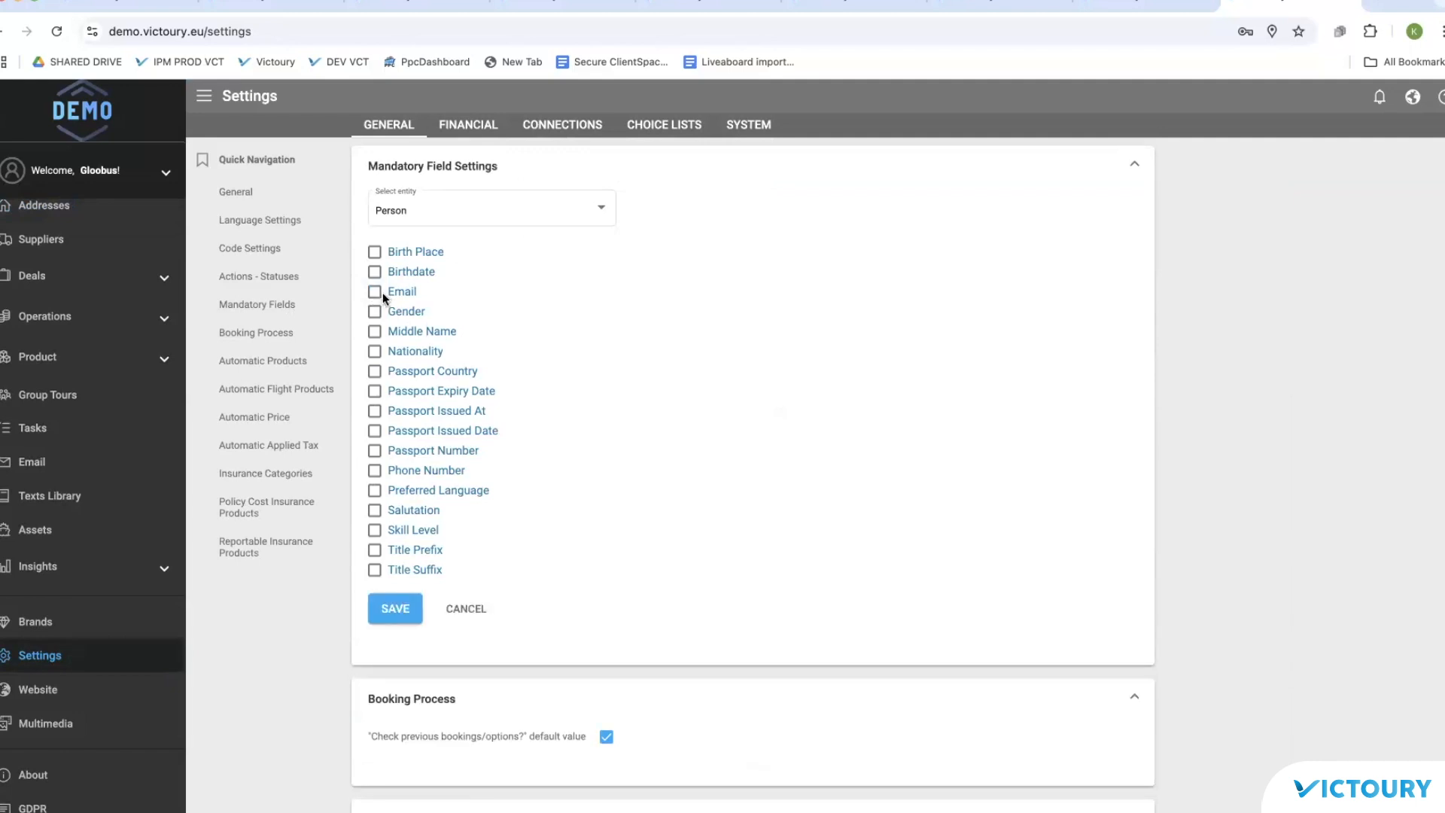
{"action": "left_click", "coordinate": [395, 609]}
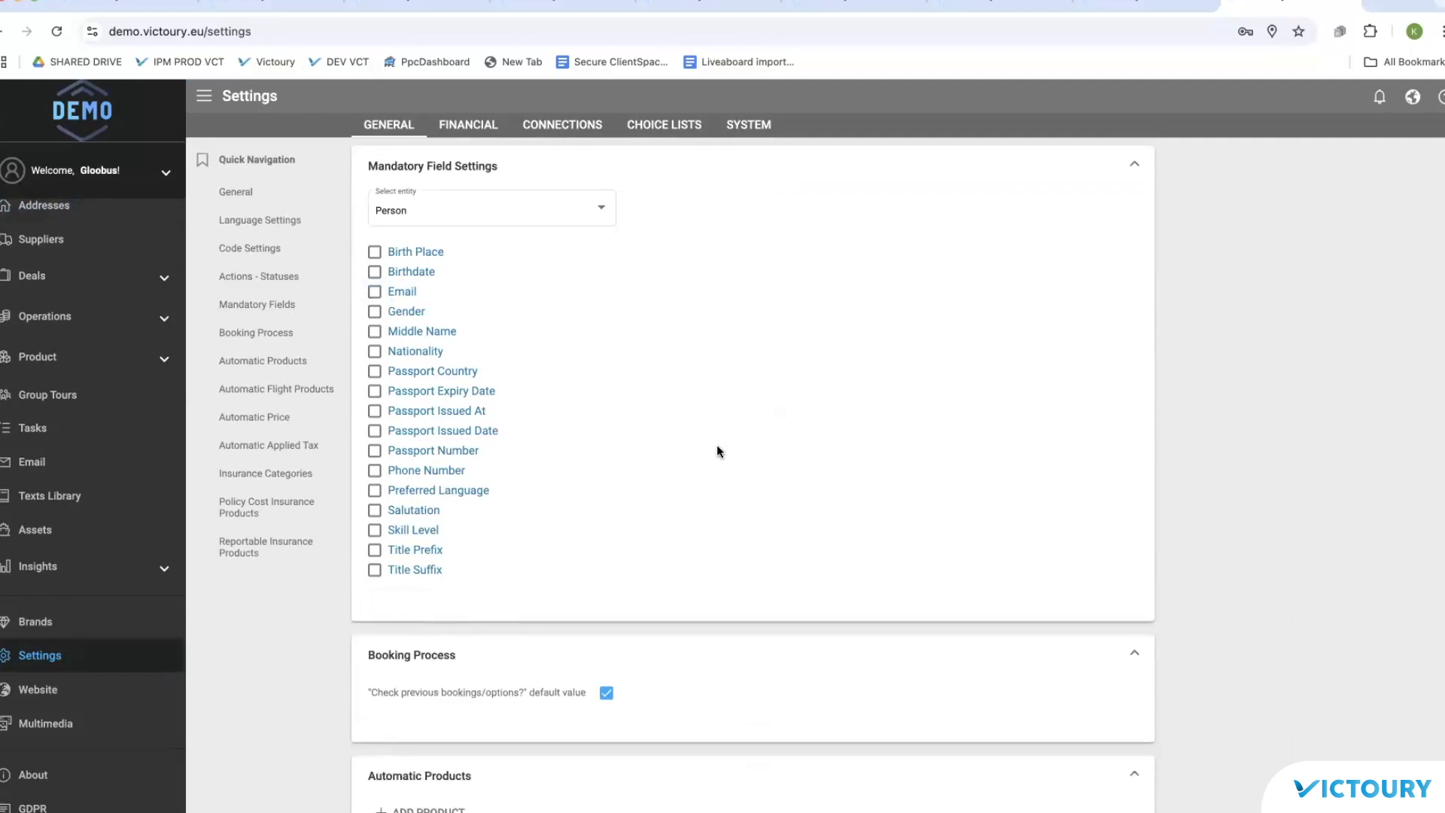
{"action": "scroll", "coordinate": [717, 447], "scroll_direction": "up", "scroll_amount": 5}
{"action": "scroll", "coordinate": [45, 384], "scroll_direction": "up", "scroll_amount": 3}
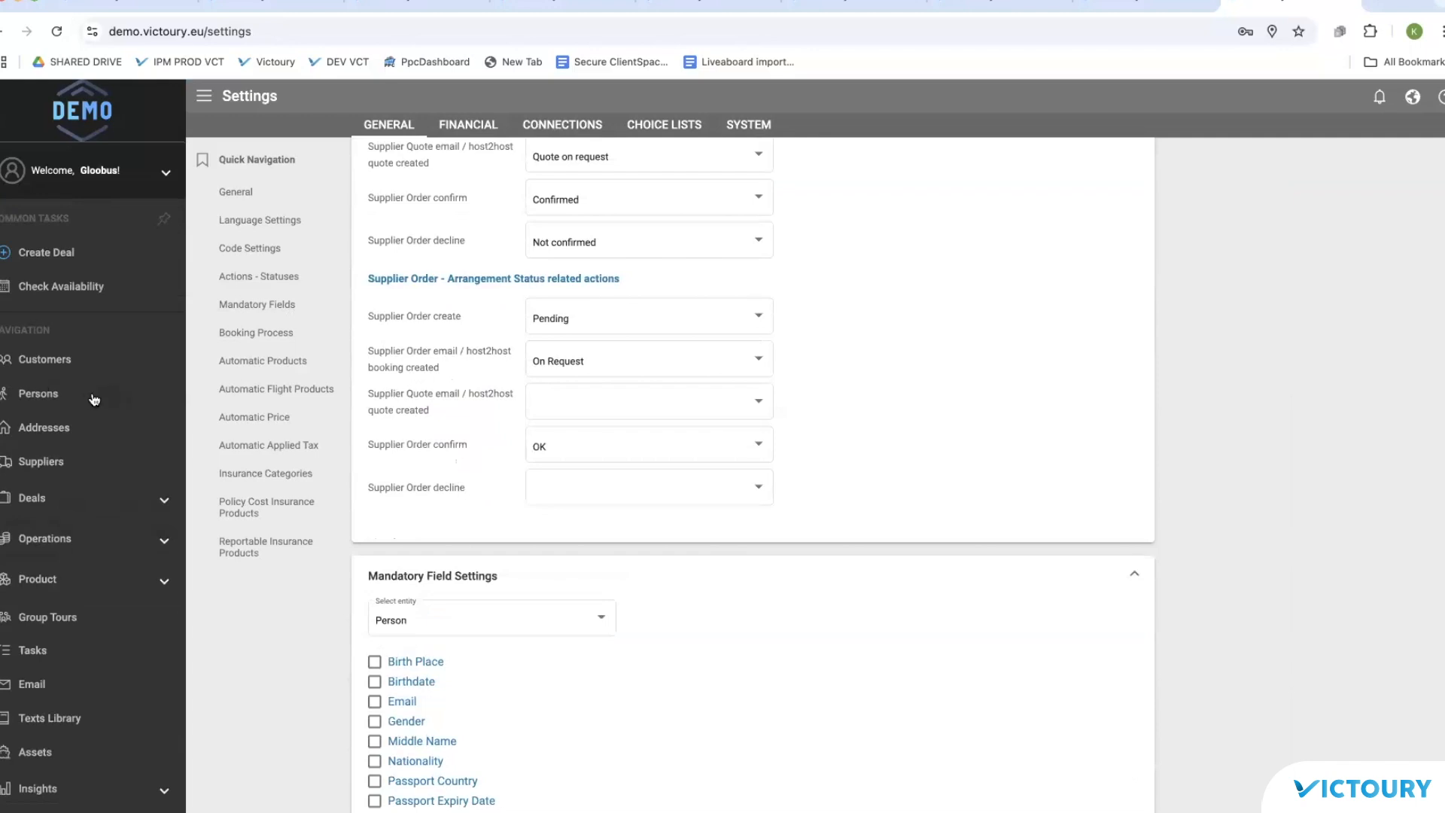
Step: Start a new customer named 'Comoan', check its Email Address field, cancel, then open Persons
{"action": "left_click", "coordinate": [46, 359]}
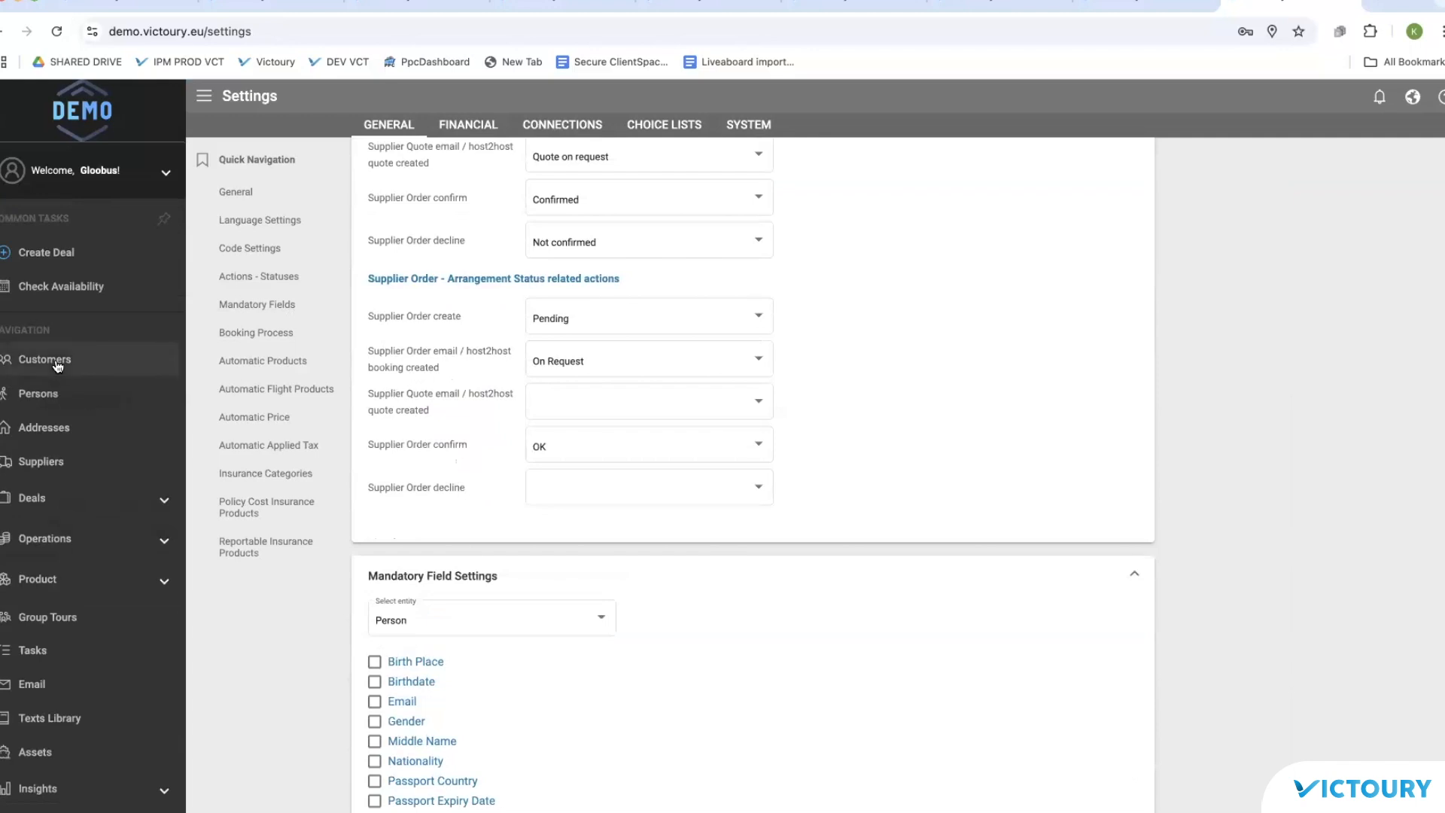
{"action": "left_click", "coordinate": [218, 149]}
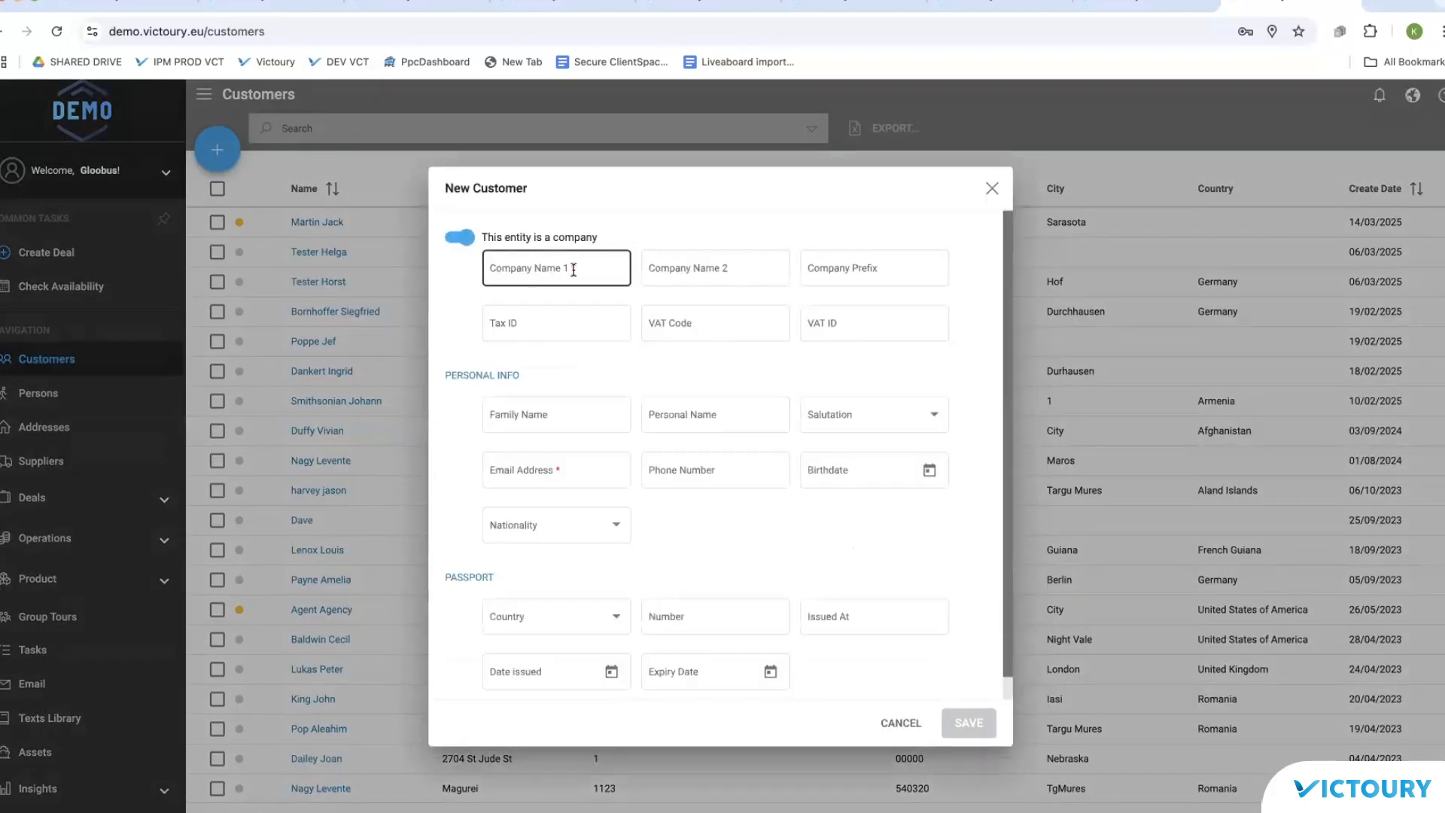
{"action": "left_click", "coordinate": [573, 271]}
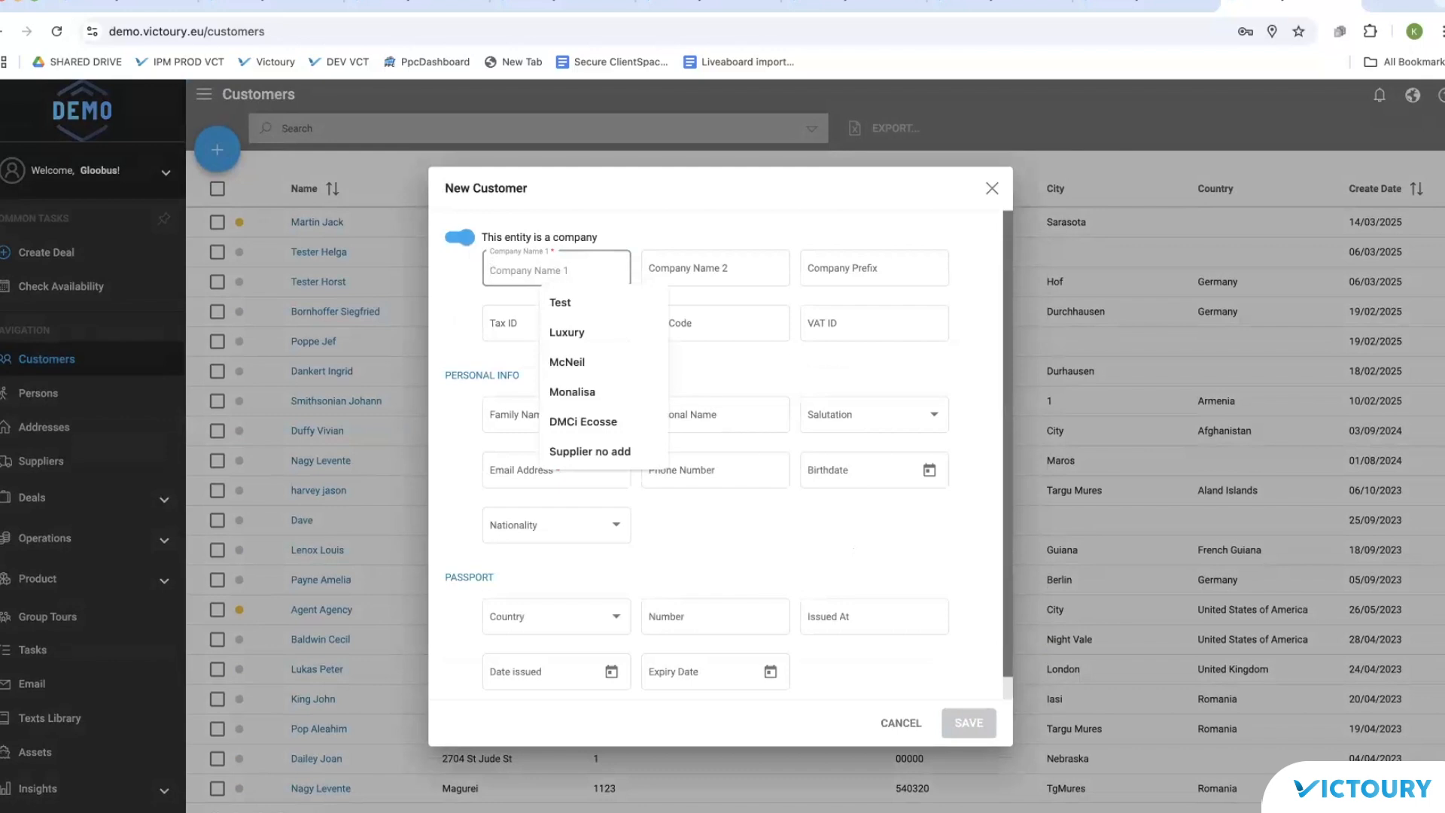
{"action": "type", "text": "Comoany 1"}
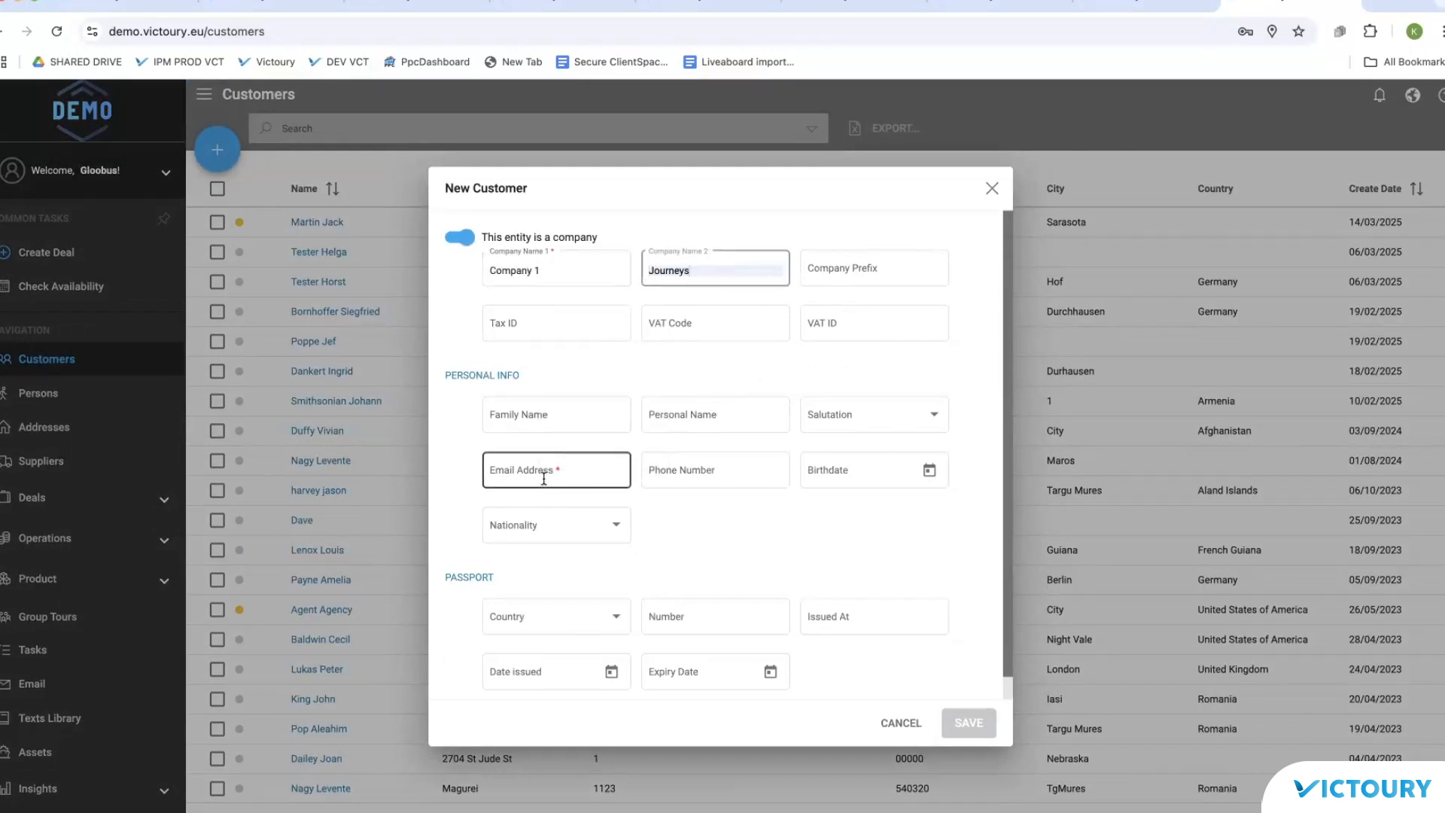
{"action": "left_click", "coordinate": [543, 477]}
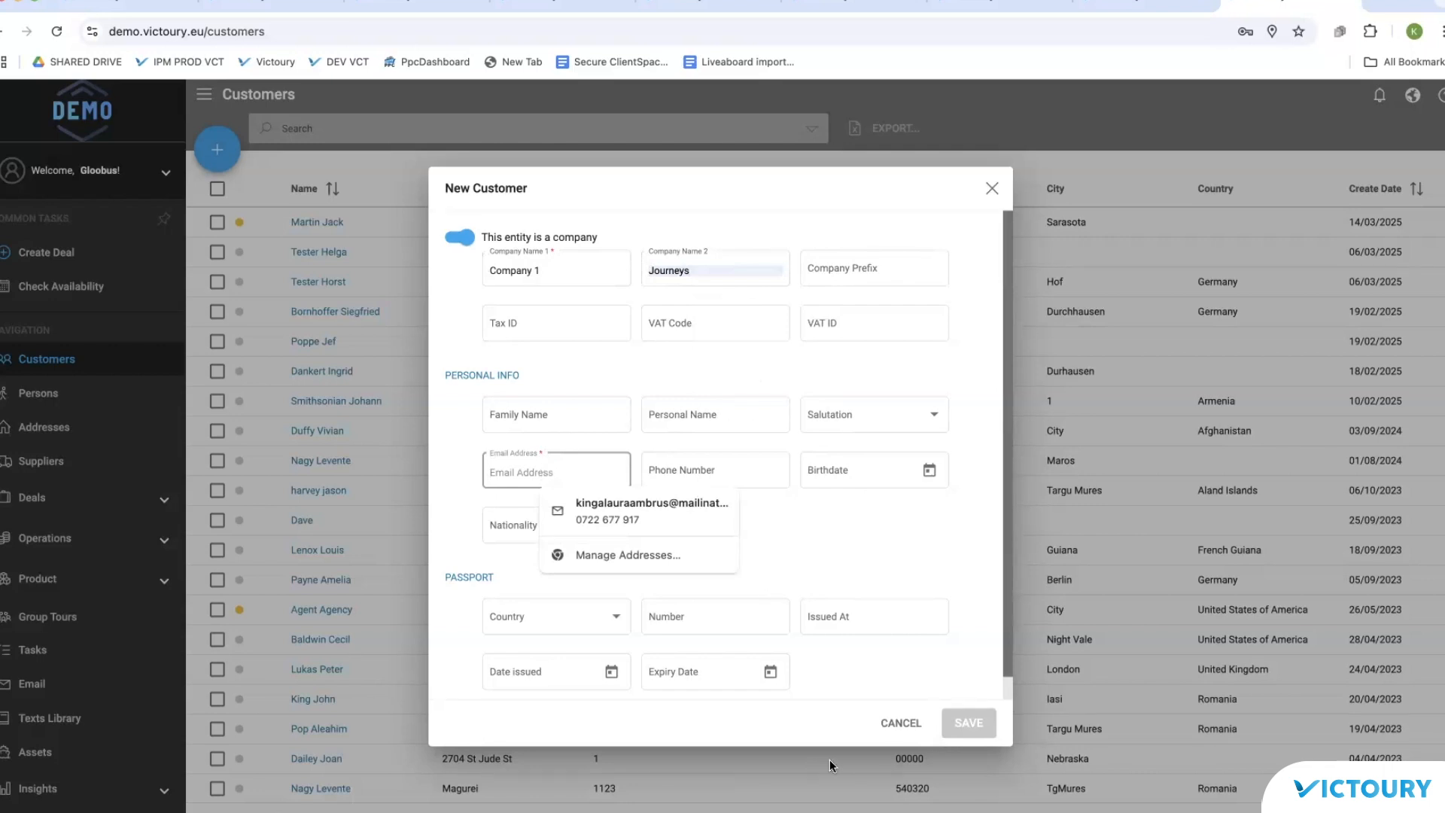
{"action": "left_click", "coordinate": [901, 724]}
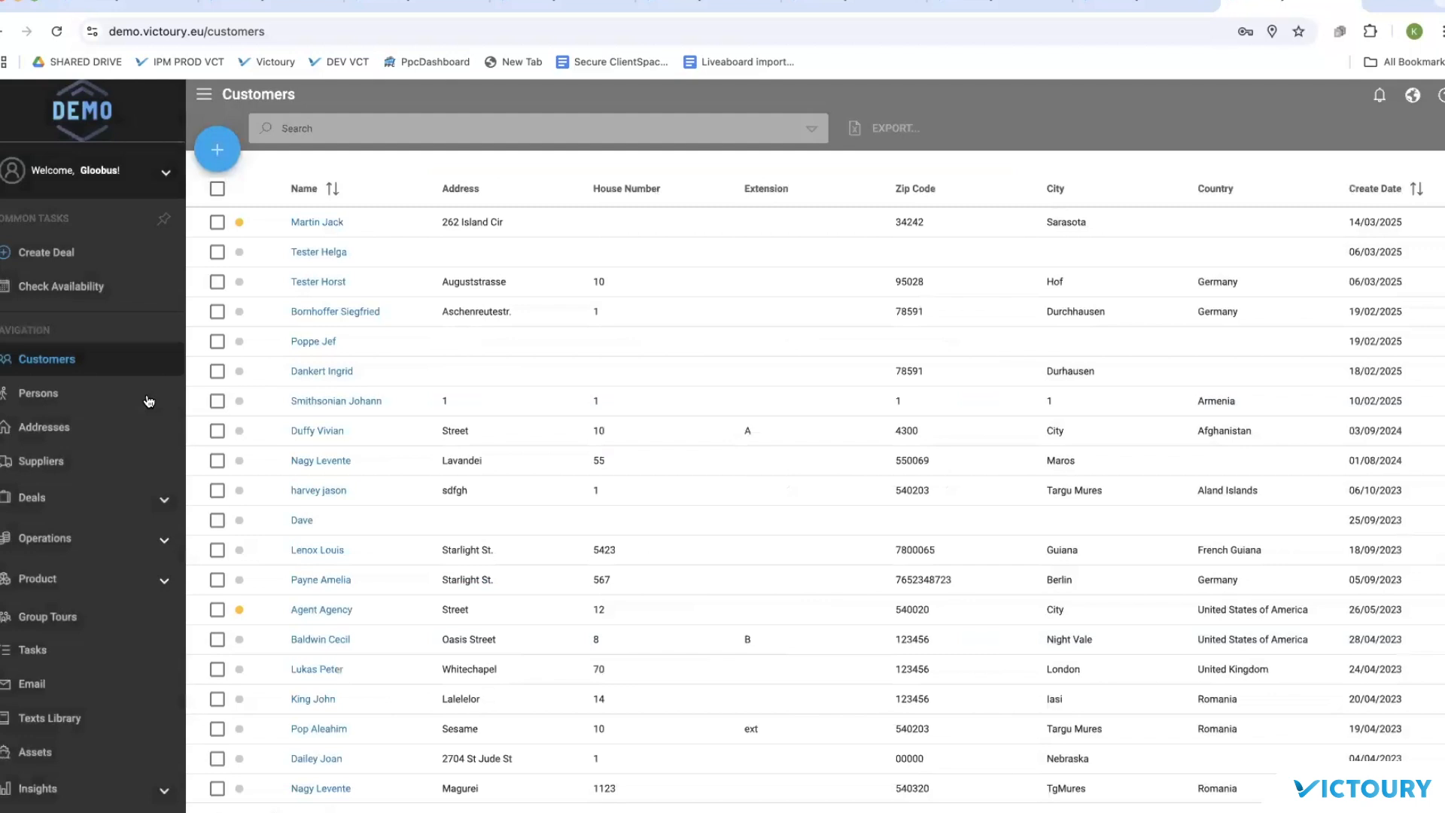
{"action": "left_click", "coordinate": [52, 393]}
Step: Try saving an empty new person form, check its Email Address field, then cancel it
{"action": "left_click", "coordinate": [217, 149]}
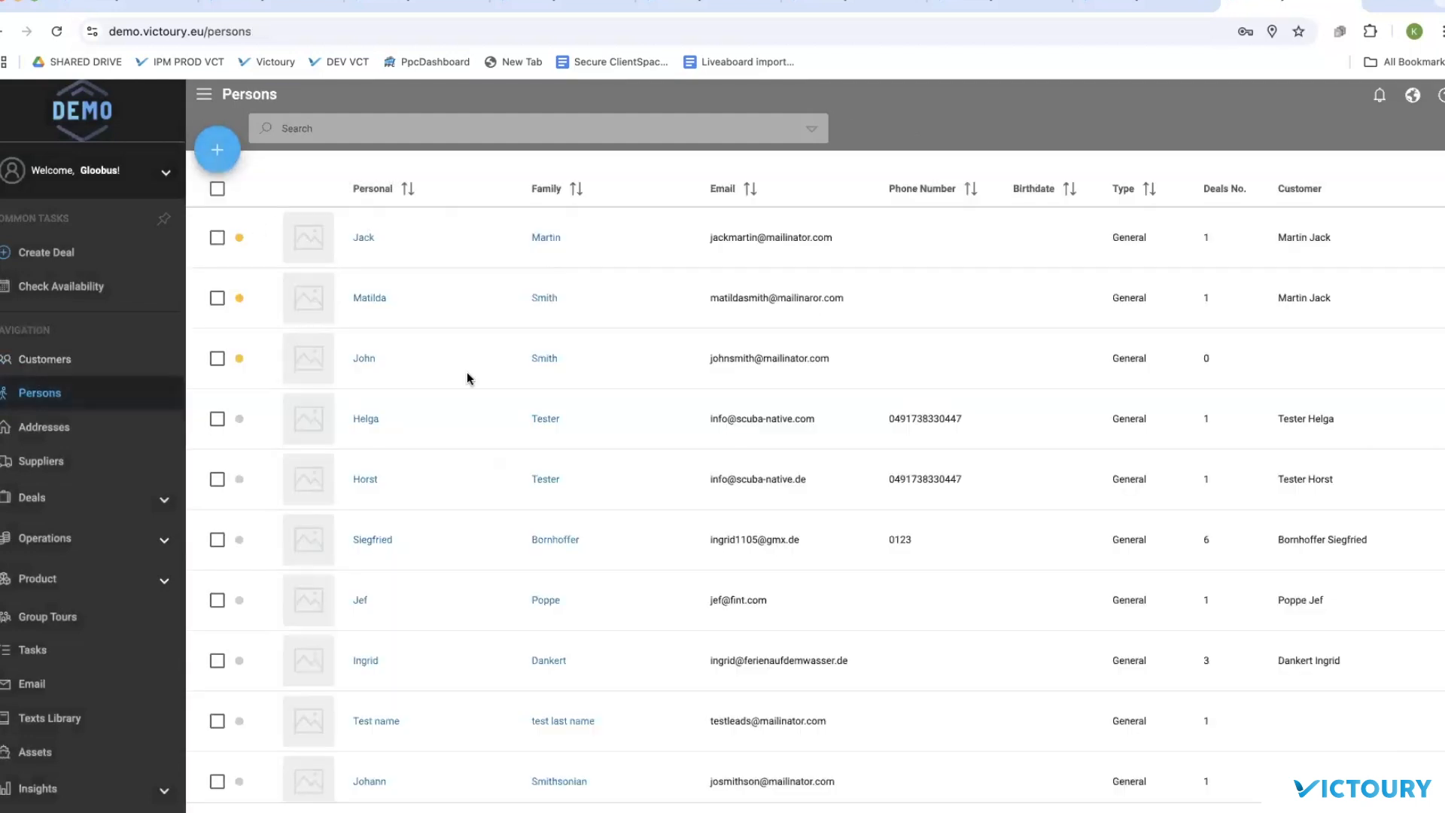
{"action": "left_click", "coordinate": [985, 717]}
{"action": "left_click", "coordinate": [847, 456]}
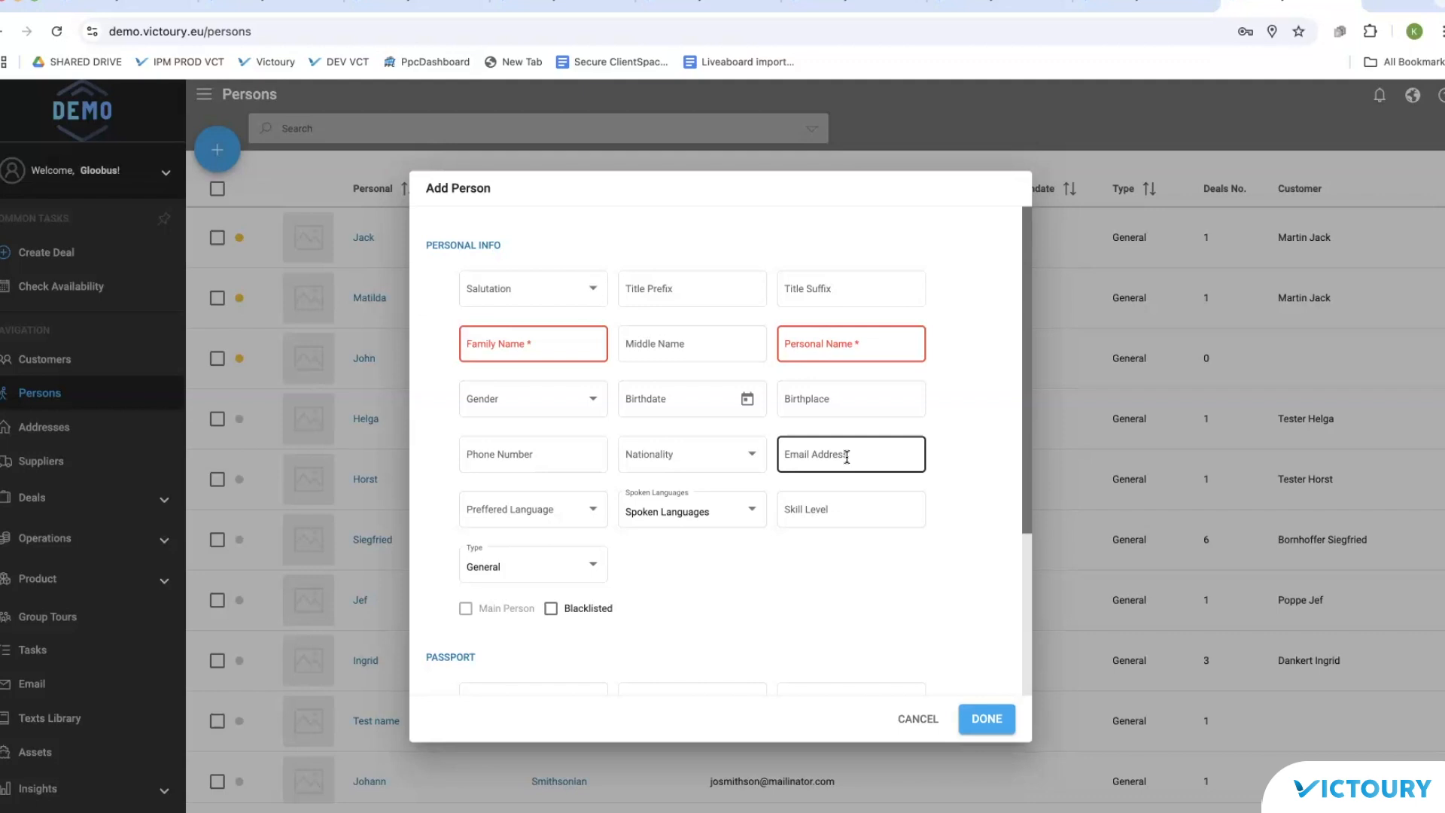
{"action": "left_click", "coordinate": [919, 719]}
Step: Create a Standard Deal and open its Deal Type dropdown on the Deal Info step
{"action": "left_click", "coordinate": [50, 251]}
{"action": "left_click", "coordinate": [347, 287]}
{"action": "left_click", "coordinate": [400, 338]}
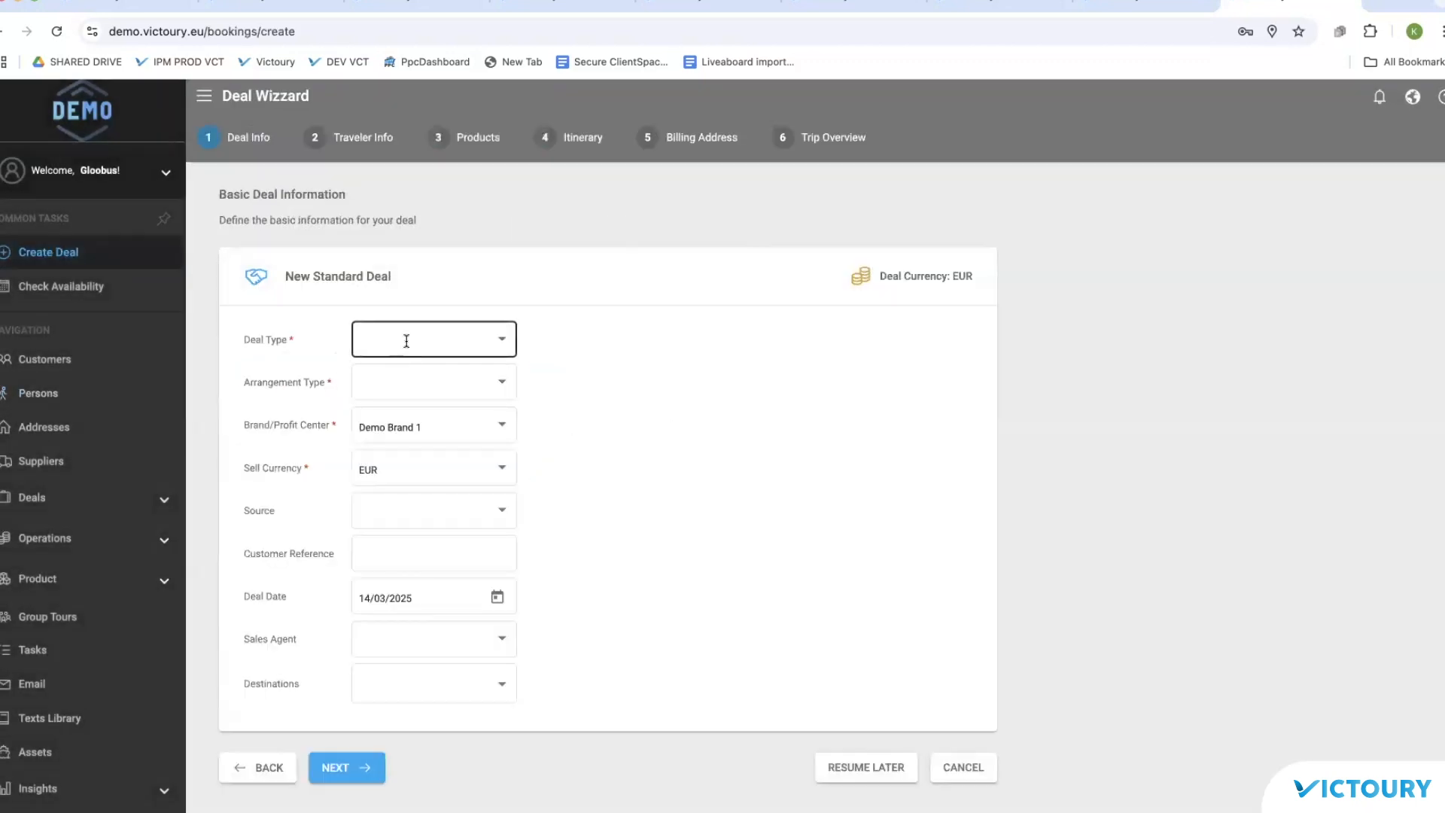